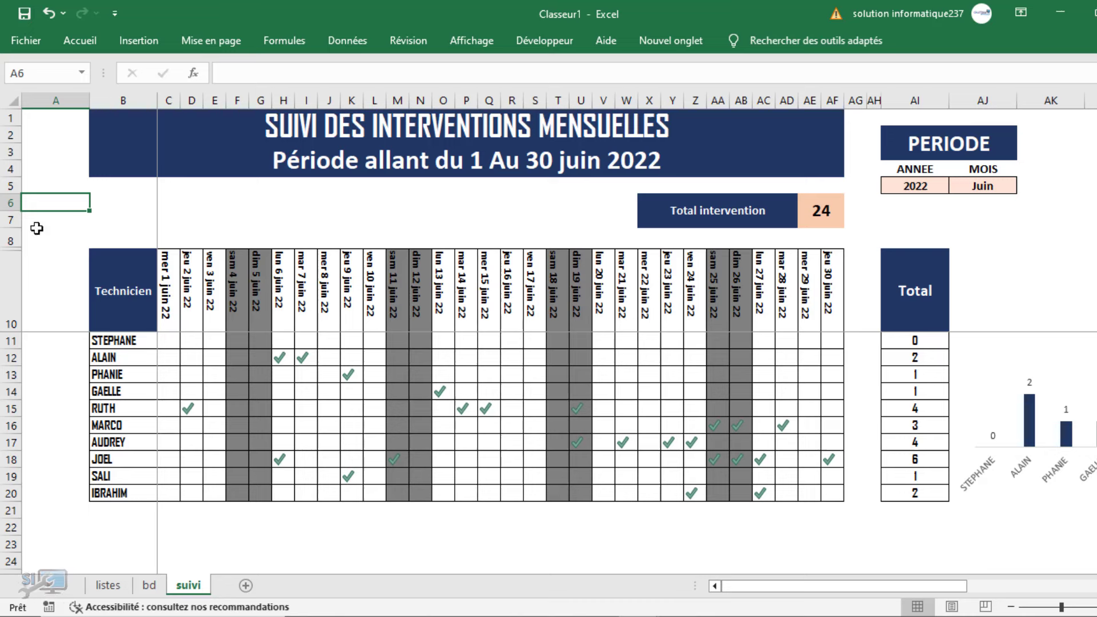
click(50, 243)
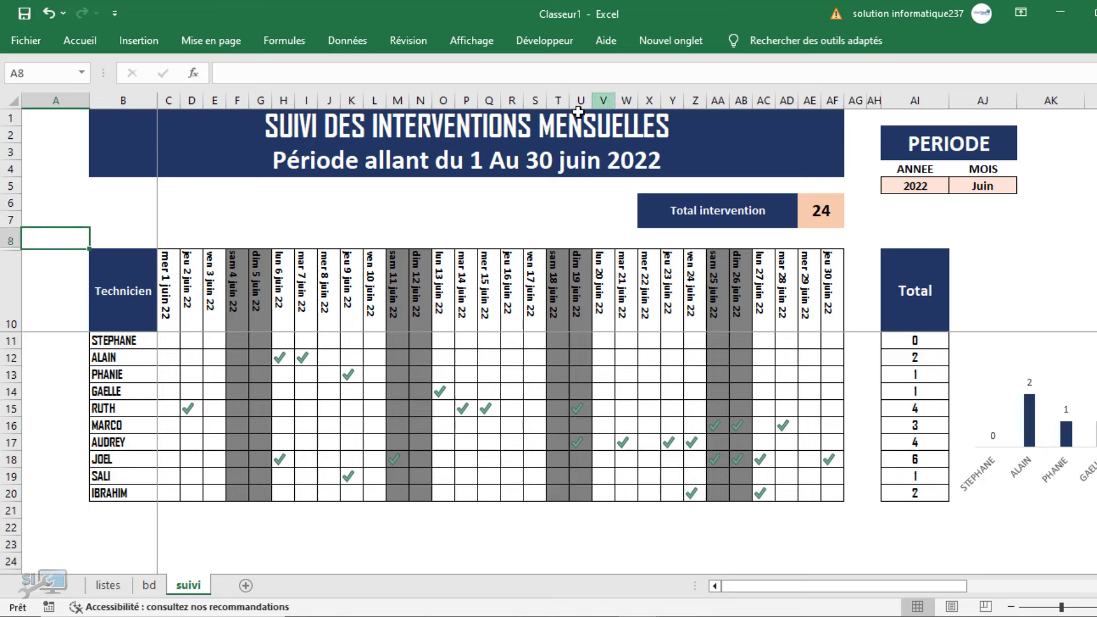
click(314, 167)
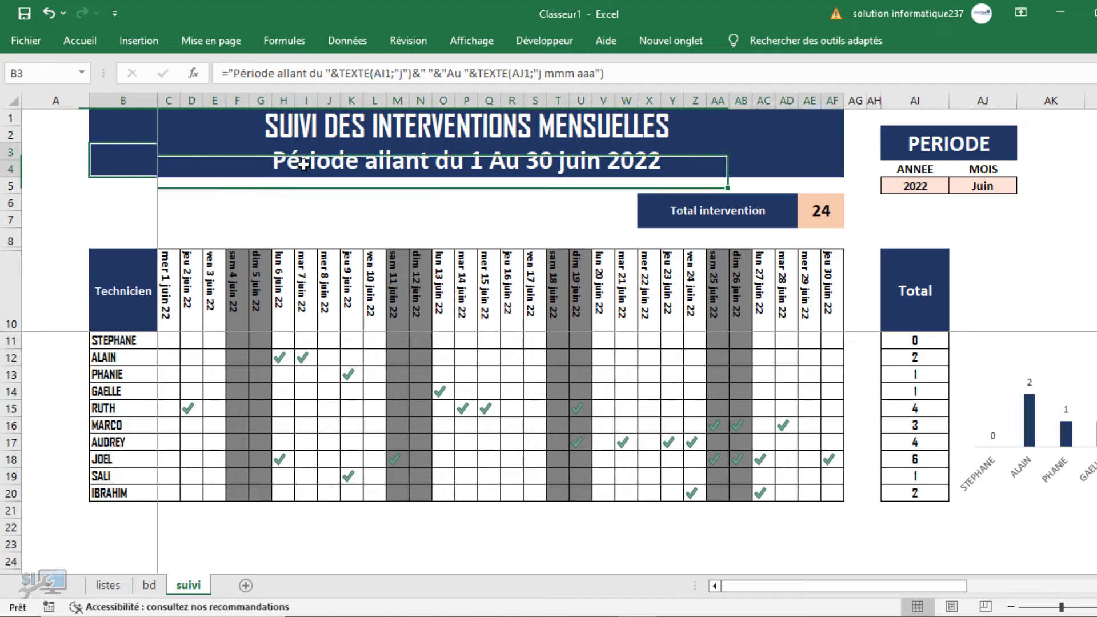
click(368, 202)
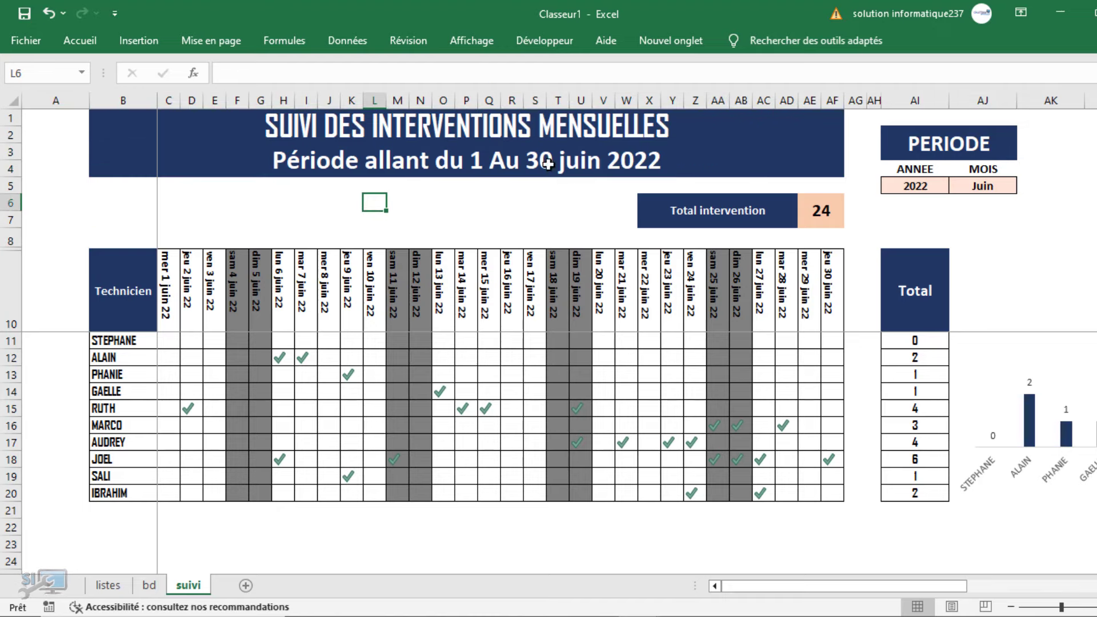
Set the tracking period to year 2021 and month Février.
click(919, 186)
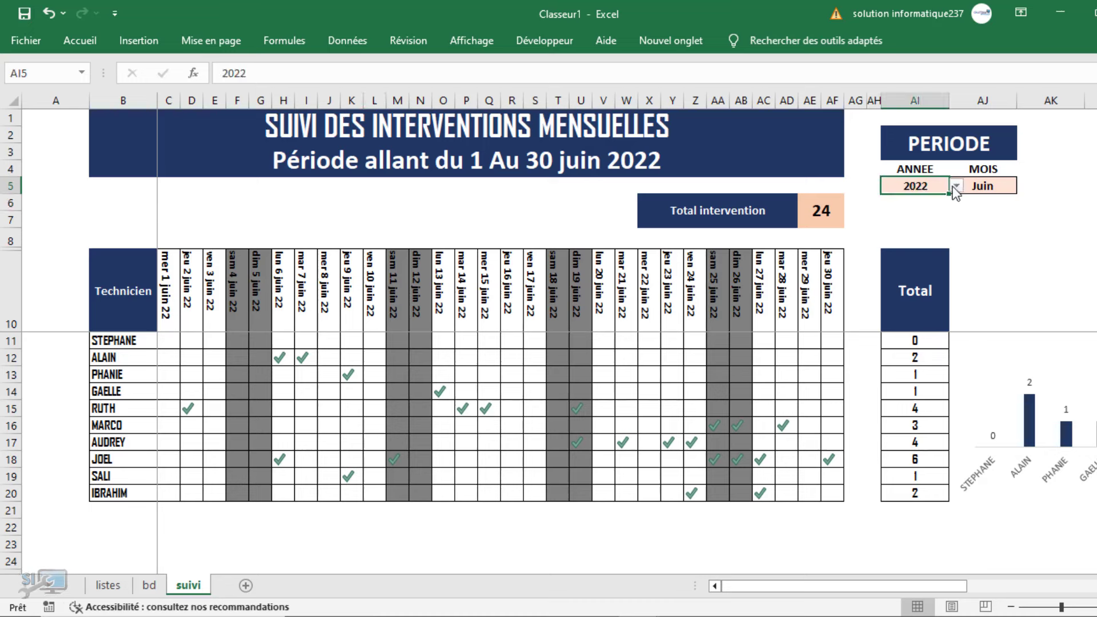
click(958, 185)
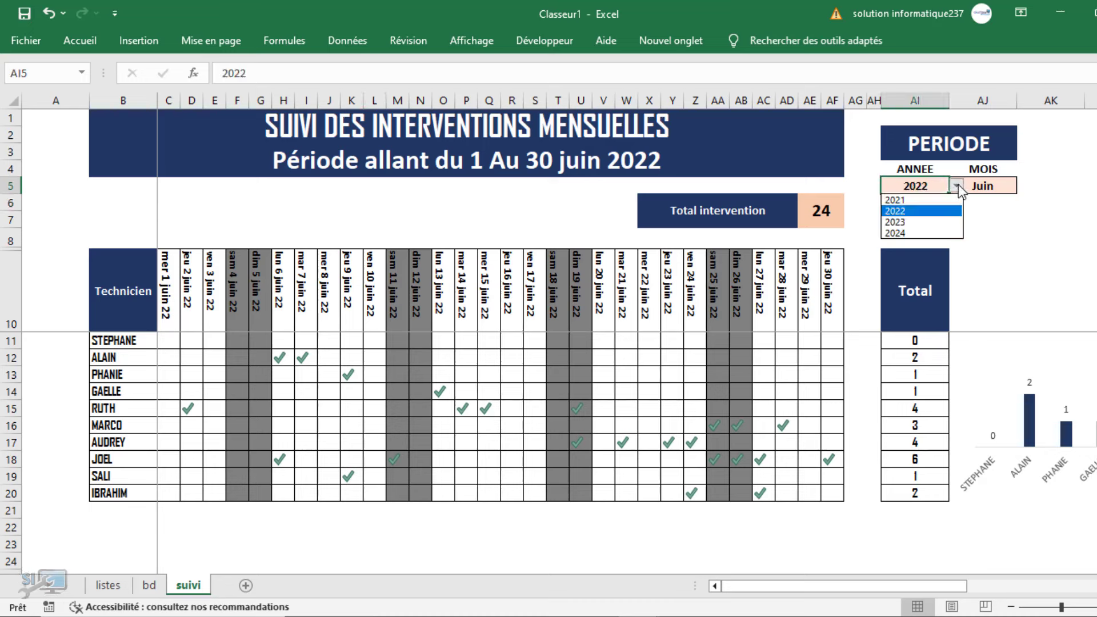
click(910, 202)
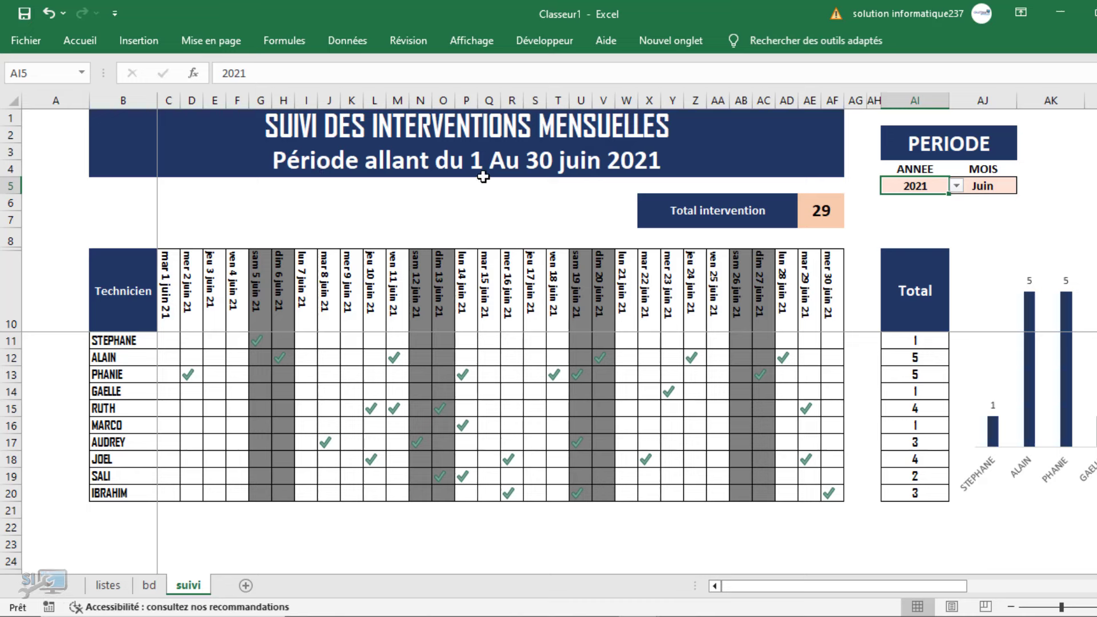
click(980, 188)
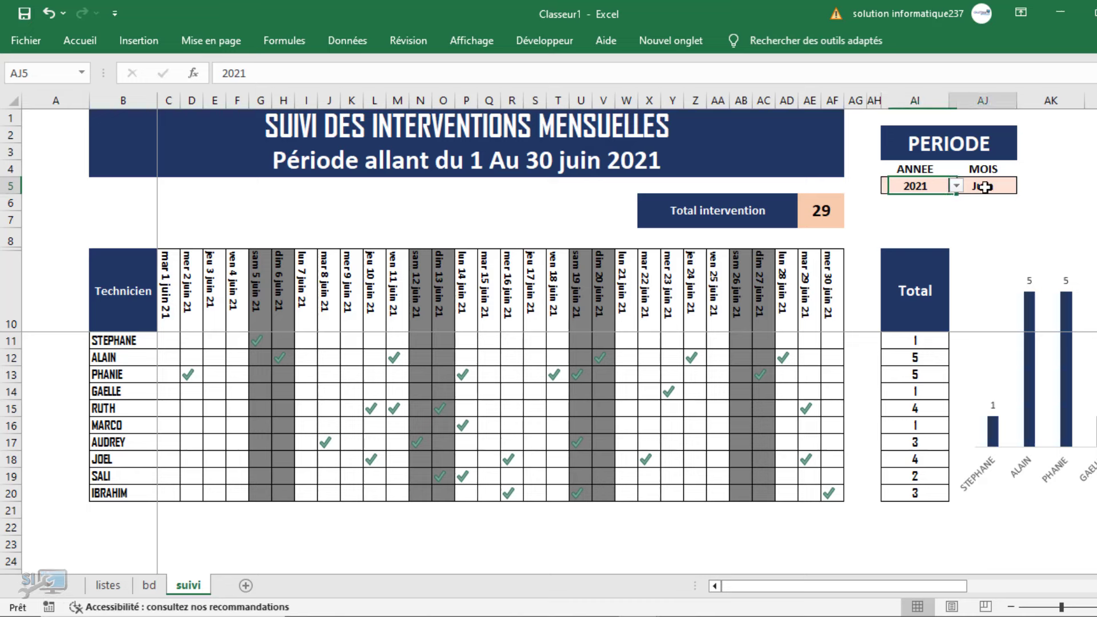
click(1025, 186)
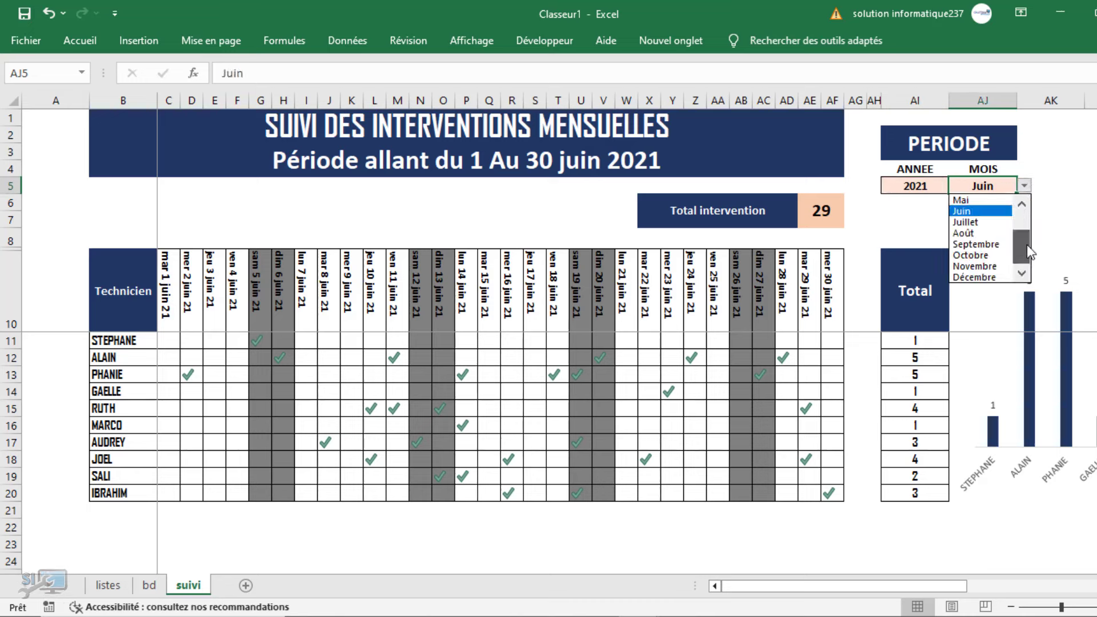
drag(1027, 245, 993, 182)
click(971, 211)
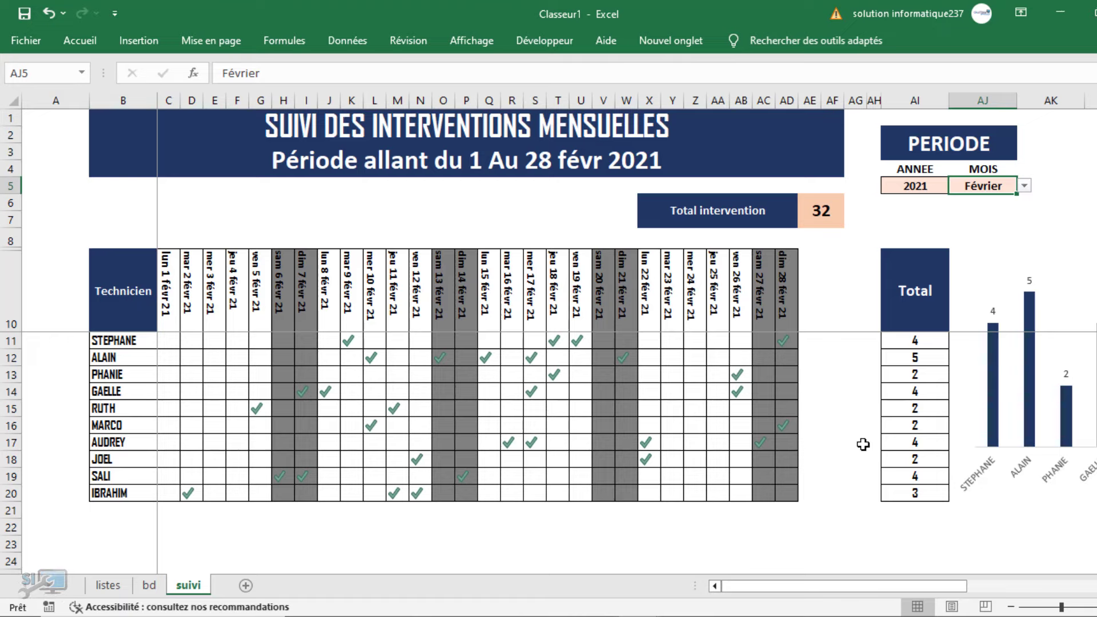
Set the year of the tracking period to 2024.
drag(849, 585, 969, 587)
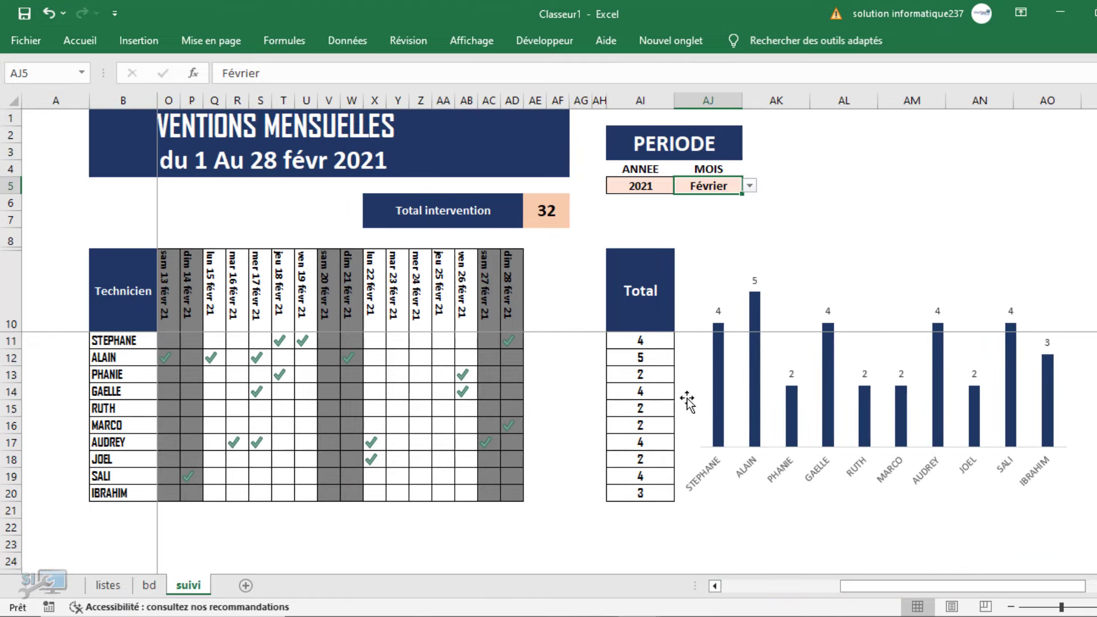
click(668, 185)
click(682, 187)
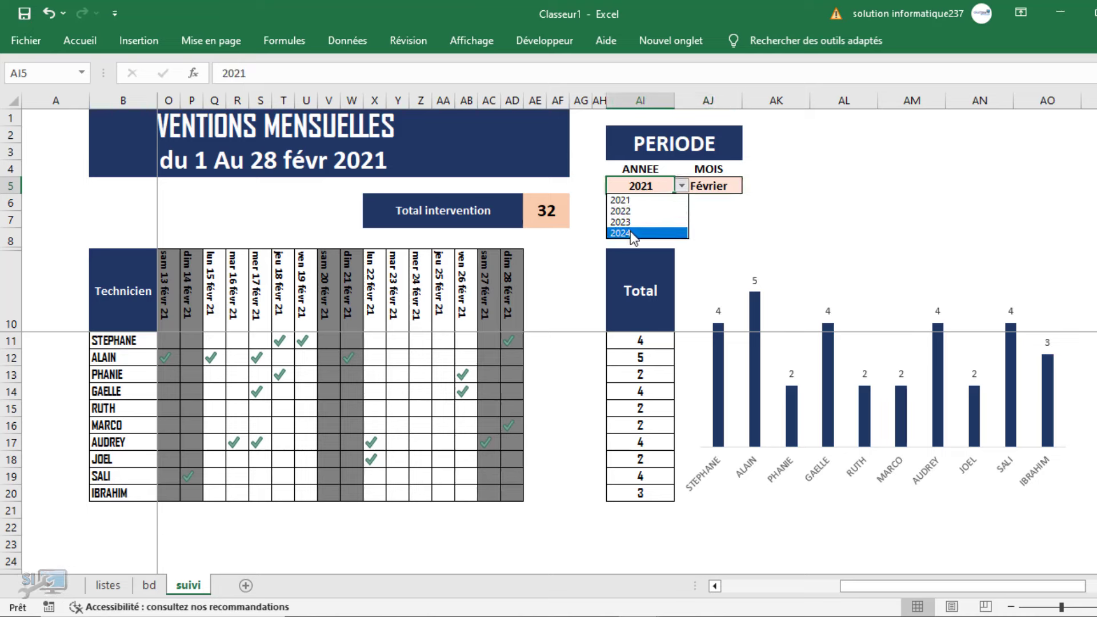
click(630, 233)
Switch the month of the tracking period to Avril, followed by Août.
click(735, 186)
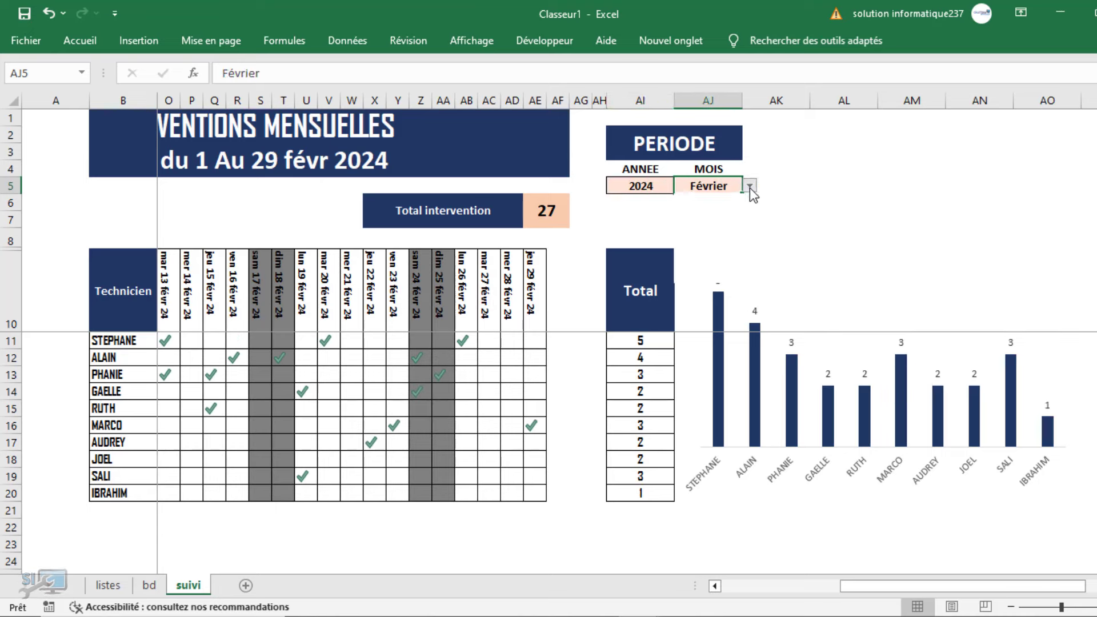
click(749, 186)
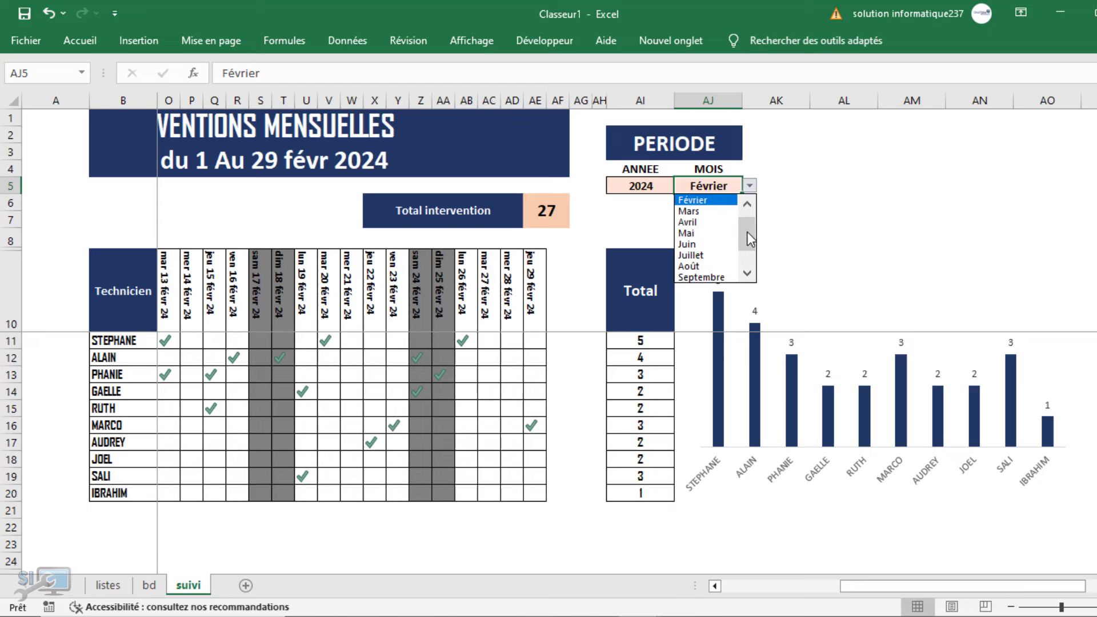
click(689, 222)
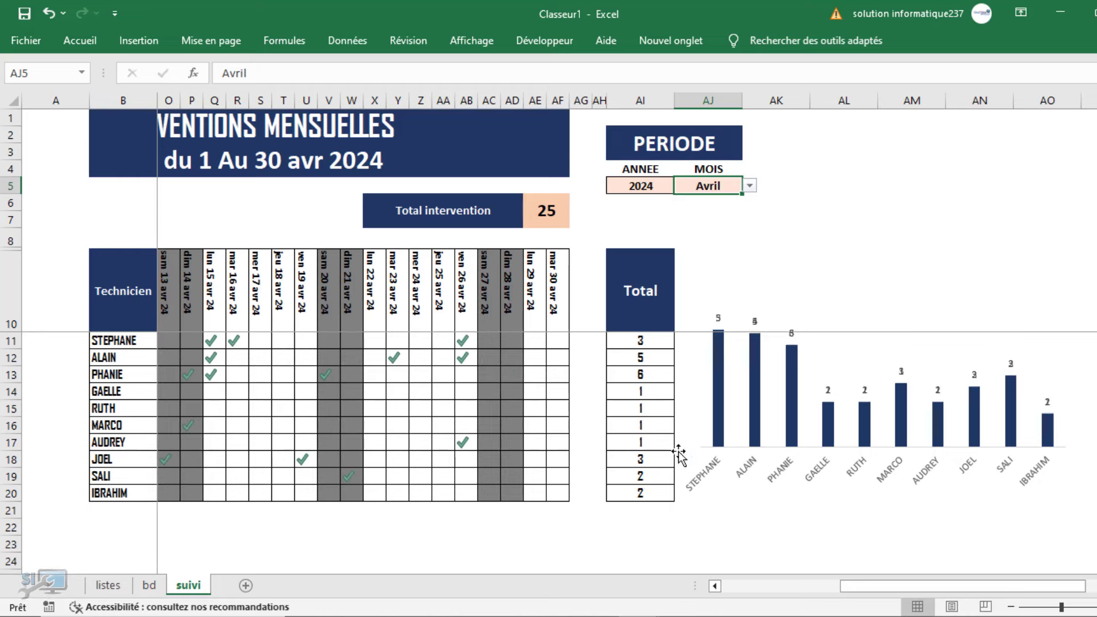
click(749, 186)
click(694, 245)
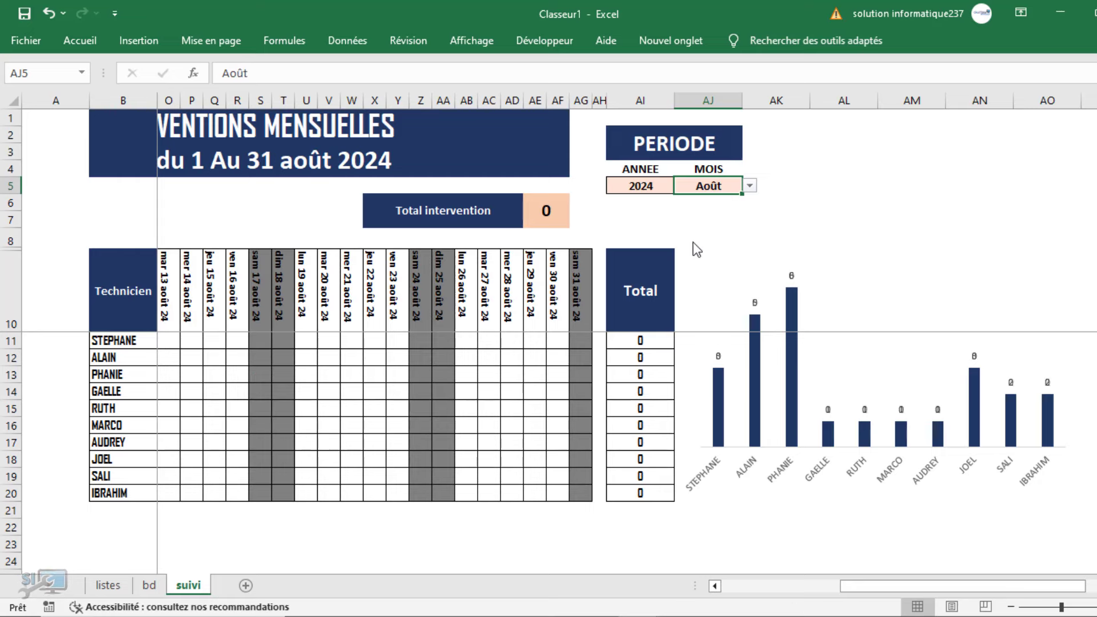
Set the month of the tracking period to Mars.
click(749, 186)
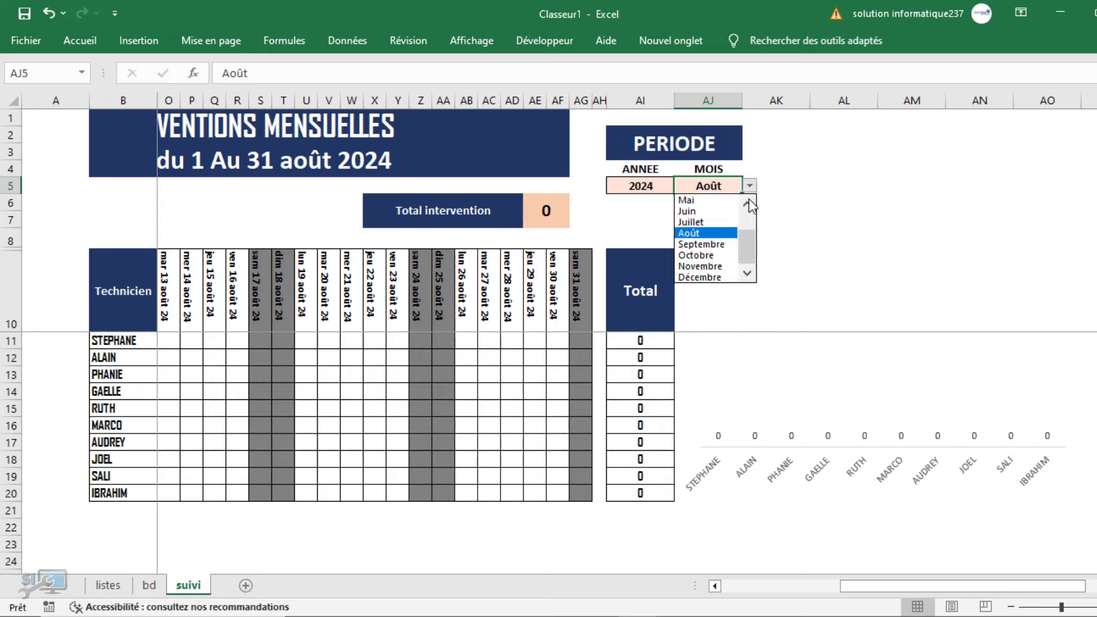
scroll(749, 241, up, 2)
click(698, 223)
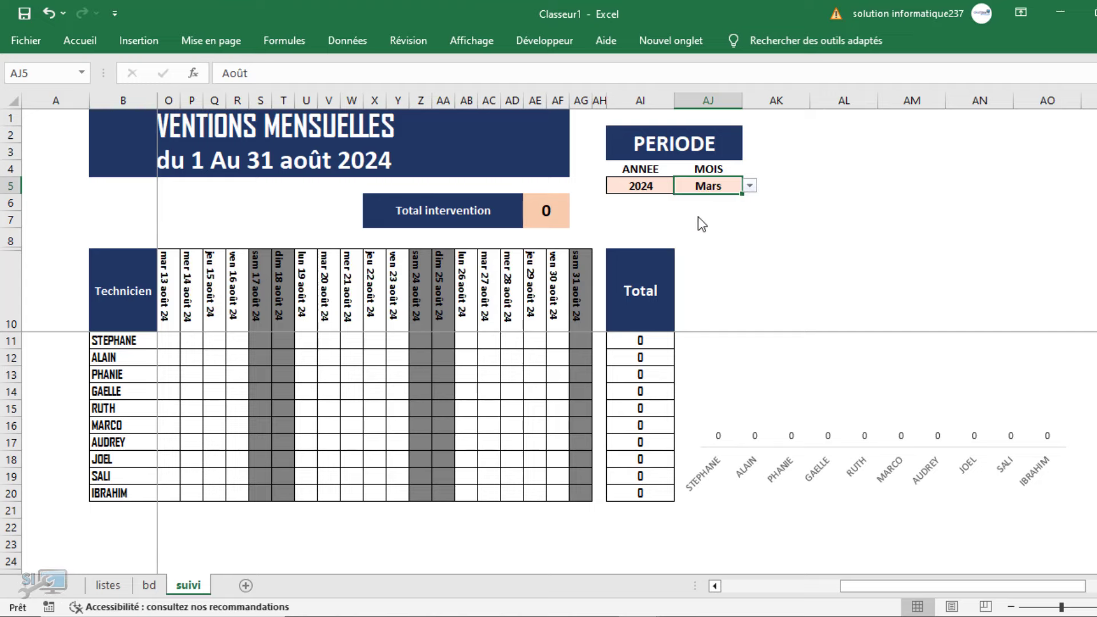
drag(857, 586, 738, 586)
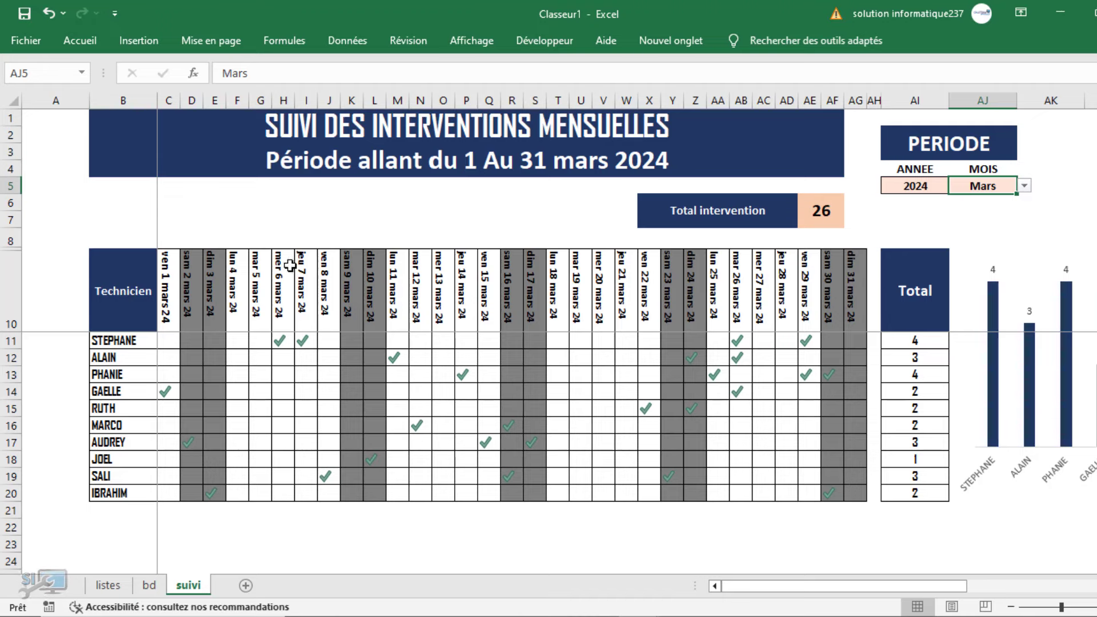
Examine the Dates and Technicien columns of the table in the bd sheet and return to the suivi sheet.
click(150, 585)
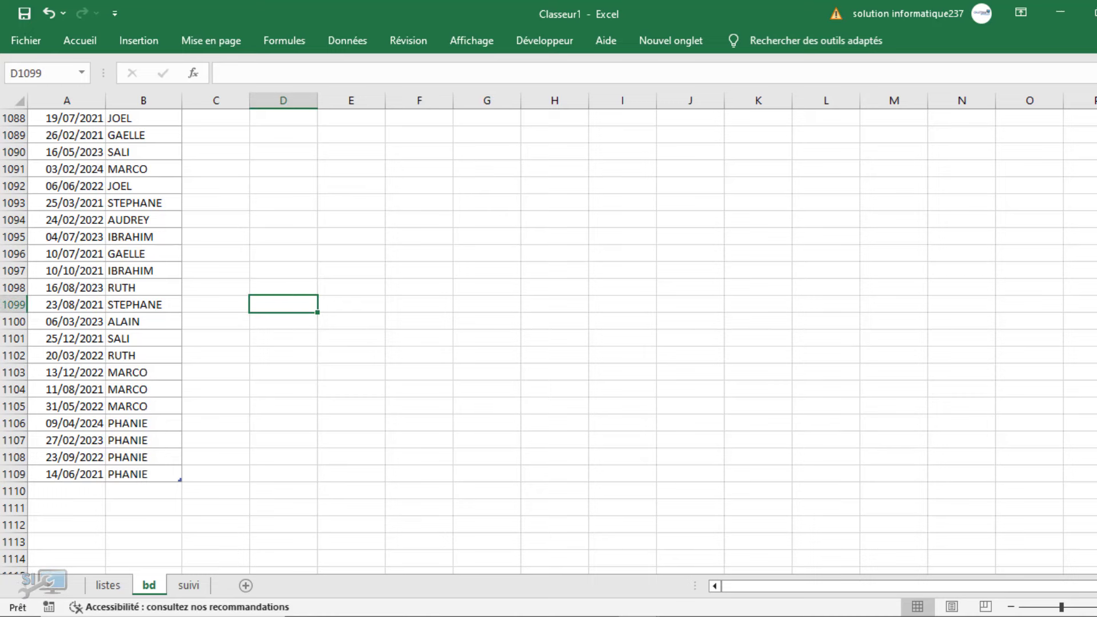
drag(1096, 551, 1096, 114)
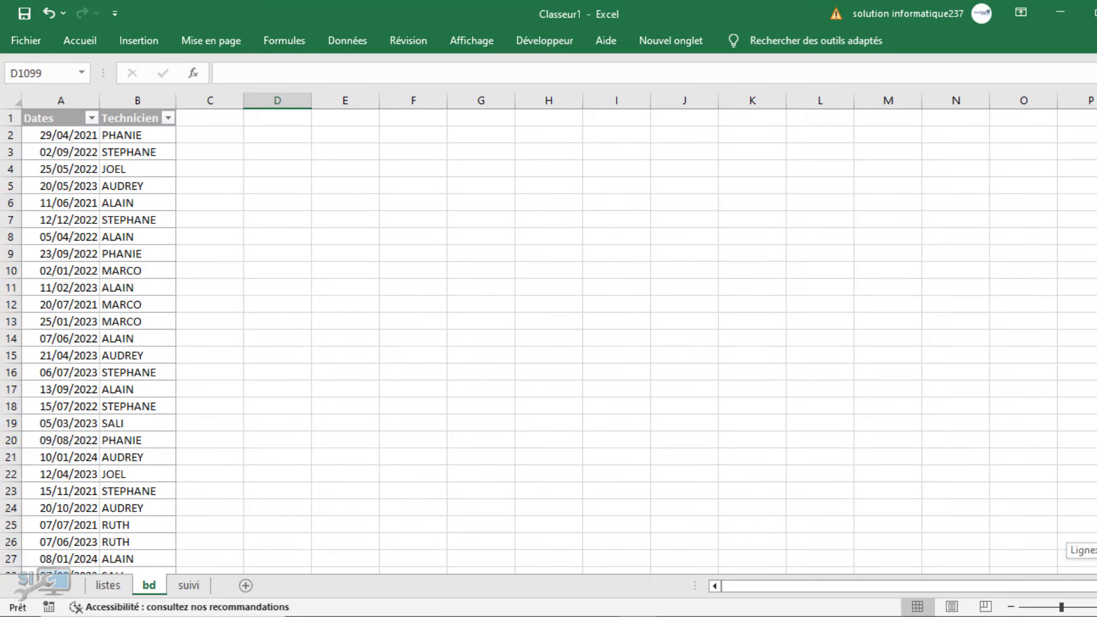
click(46, 137)
click(128, 137)
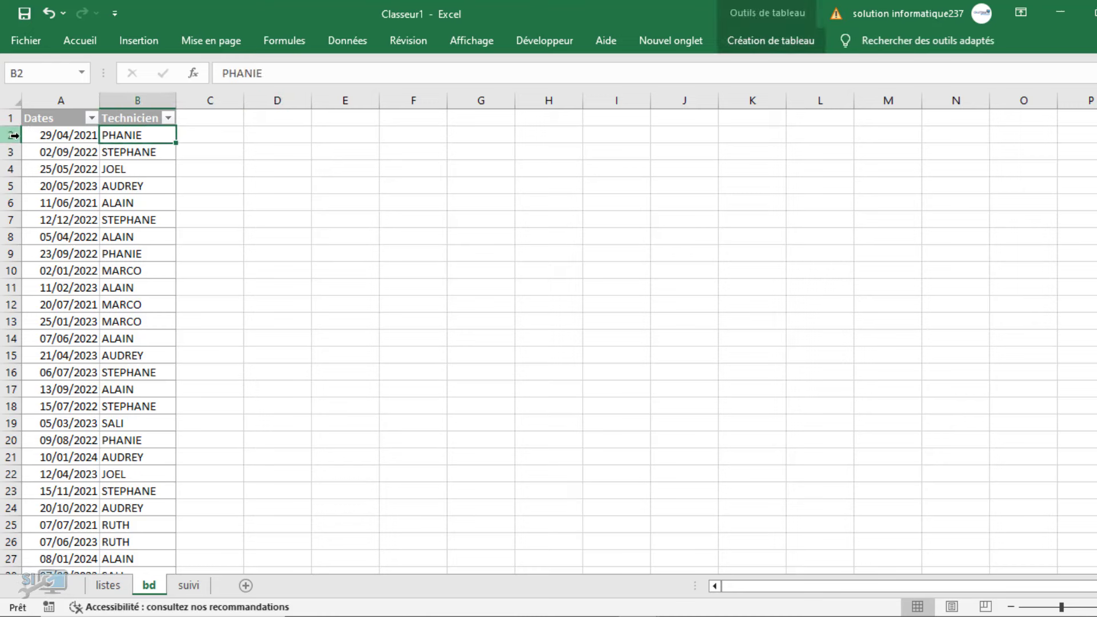
click(57, 138)
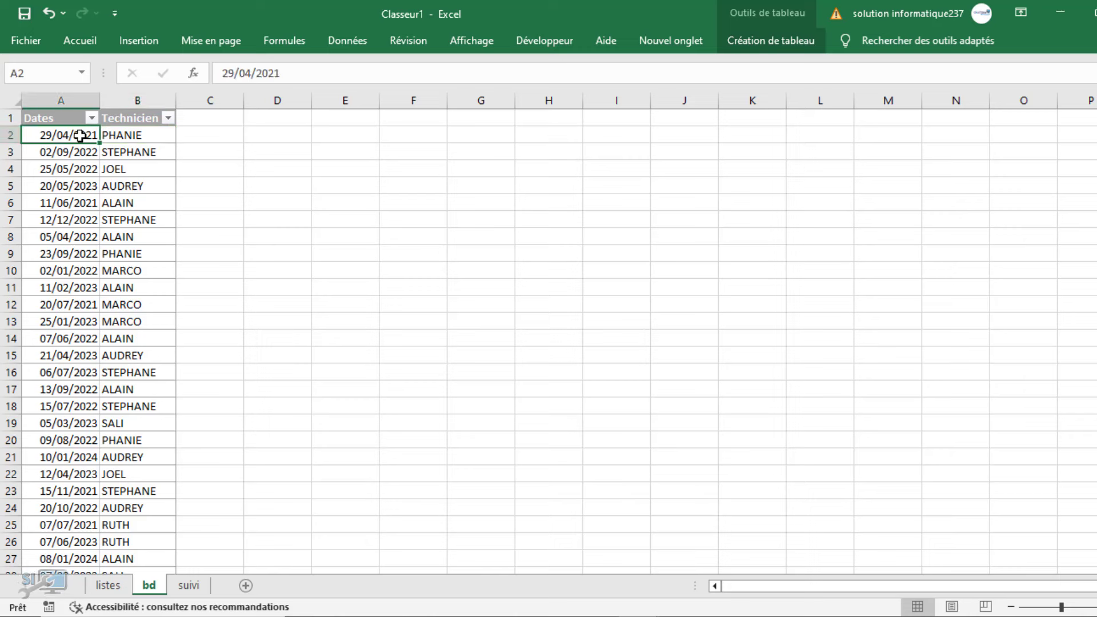
click(124, 138)
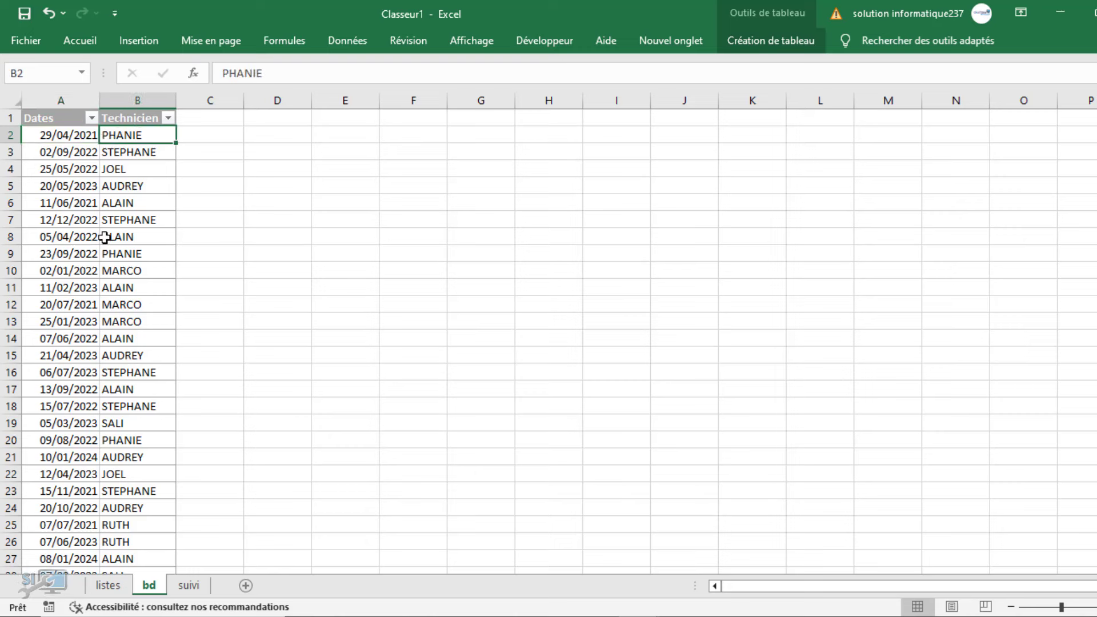
click(183, 586)
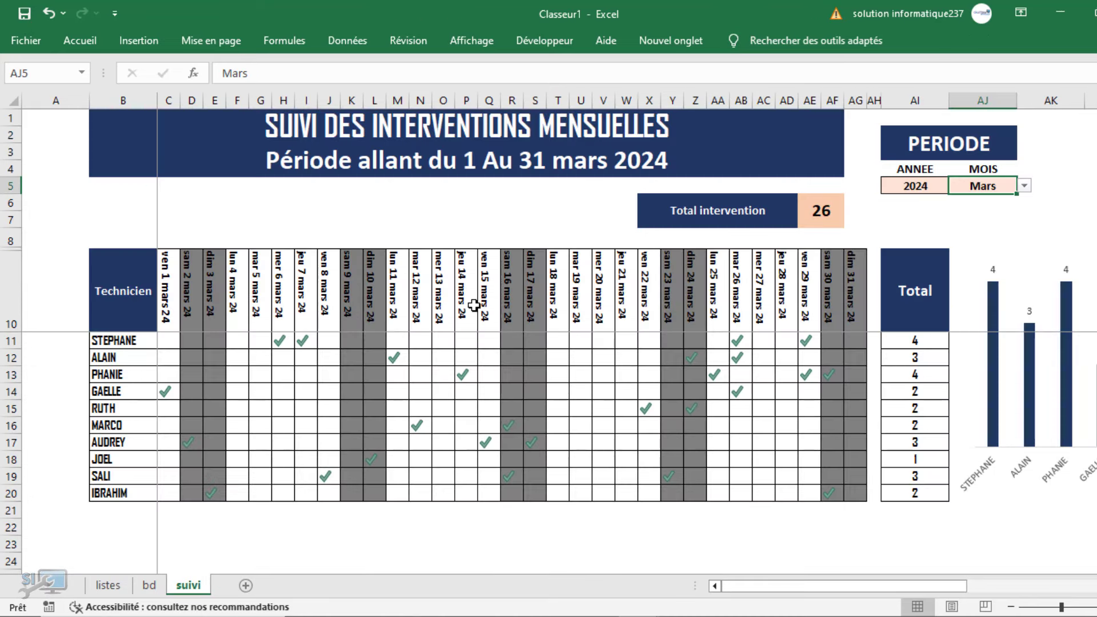
In the listes sheet, clear the dates, names and numbers in columns G to L.
click(108, 589)
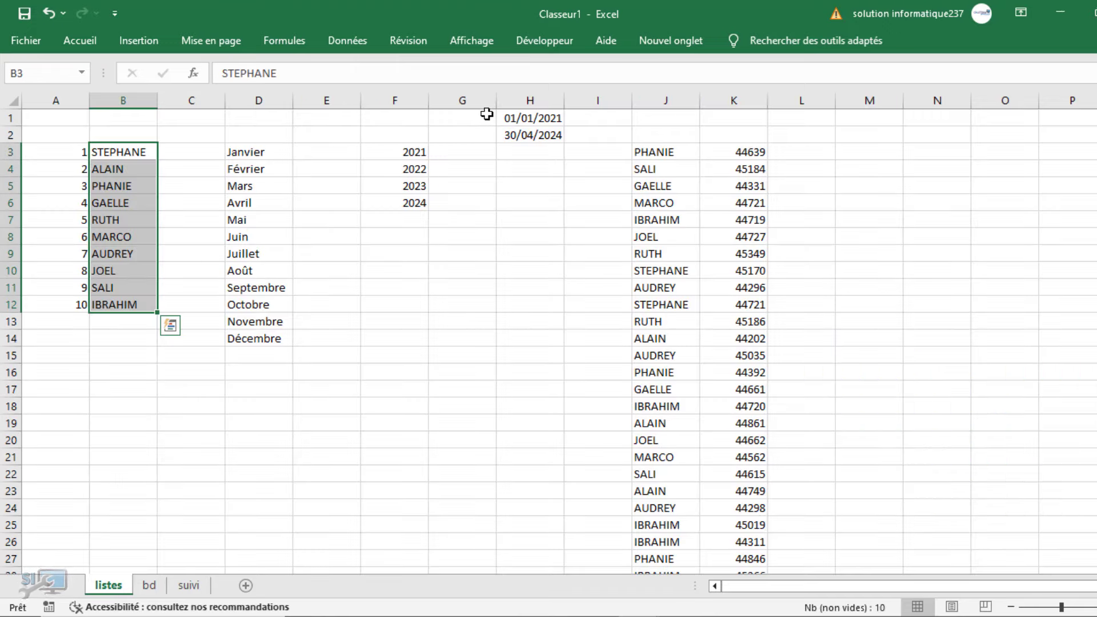
drag(491, 115, 835, 551)
mouse_move(837, 577)
mouse_down()
mouse_move(818, 380)
mouse_move(825, 578)
mouse_up()
key(Delete)
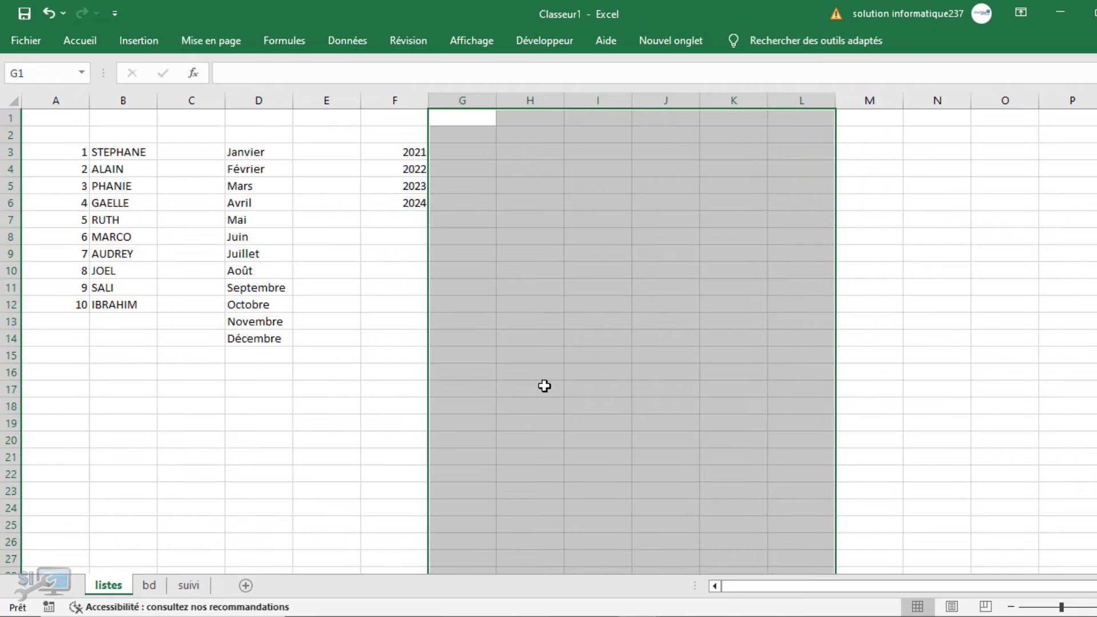
Clear the numbering beside the technician names in cells A3:A15.
click(341, 340)
drag(69, 155, 73, 358)
key(Delete)
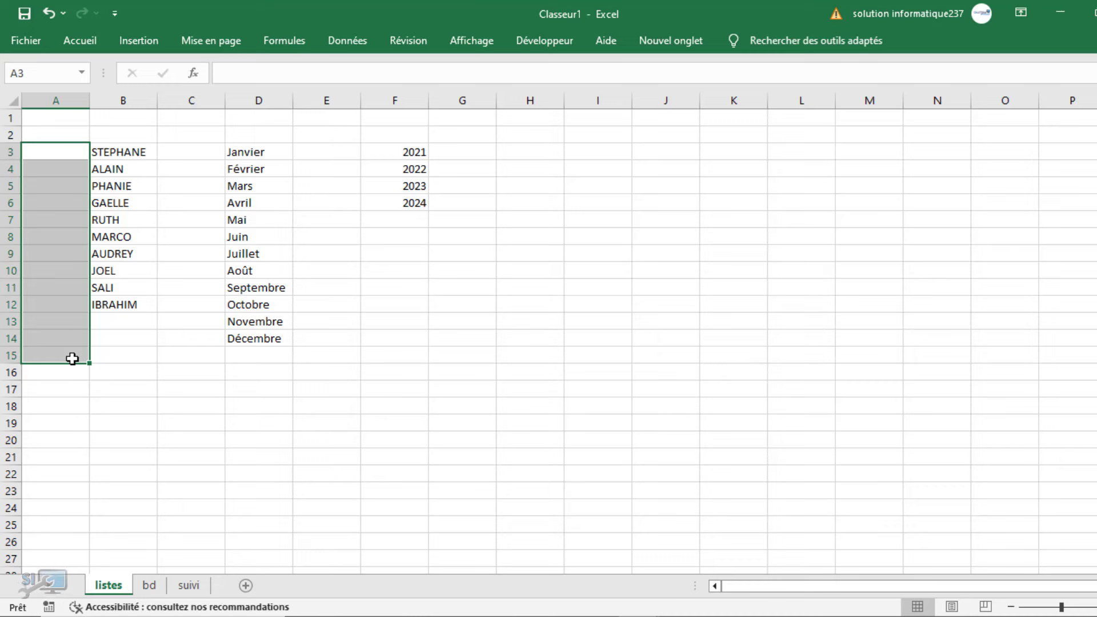
Enter the list headings TECHNICIENS in B2, MOIS in D2 and ANNEES in F2.
click(117, 152)
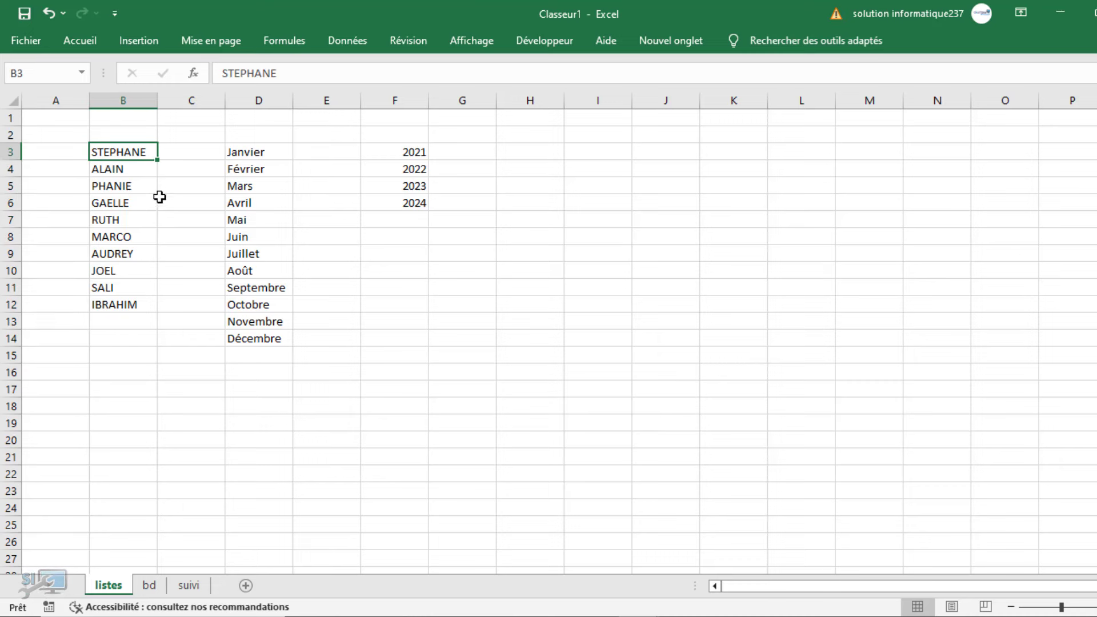
click(122, 137)
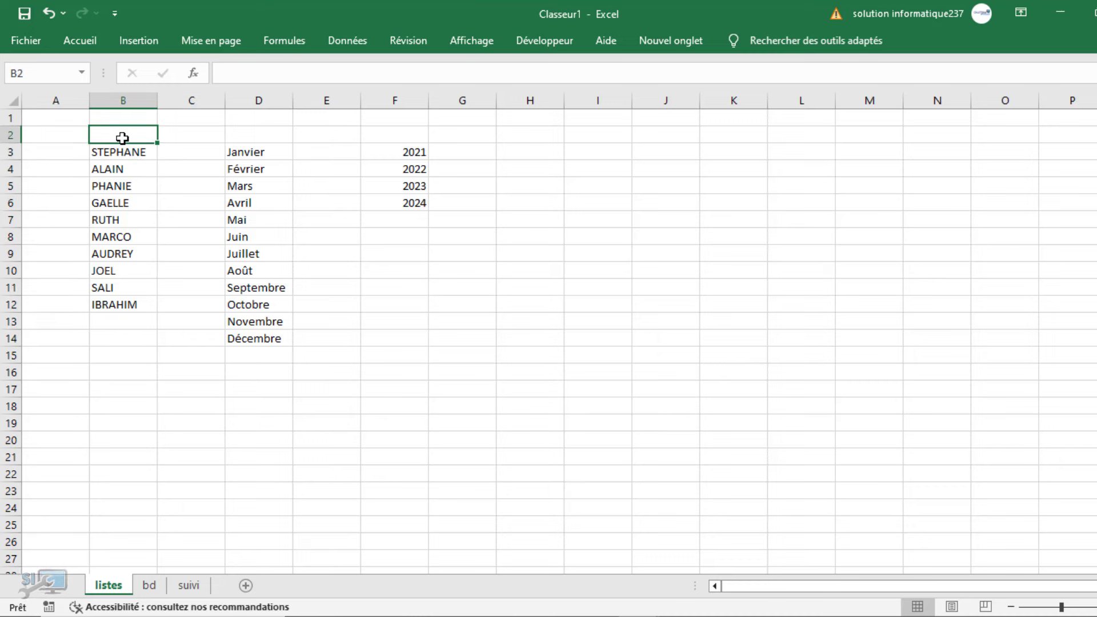
text(TECHNICIENS)
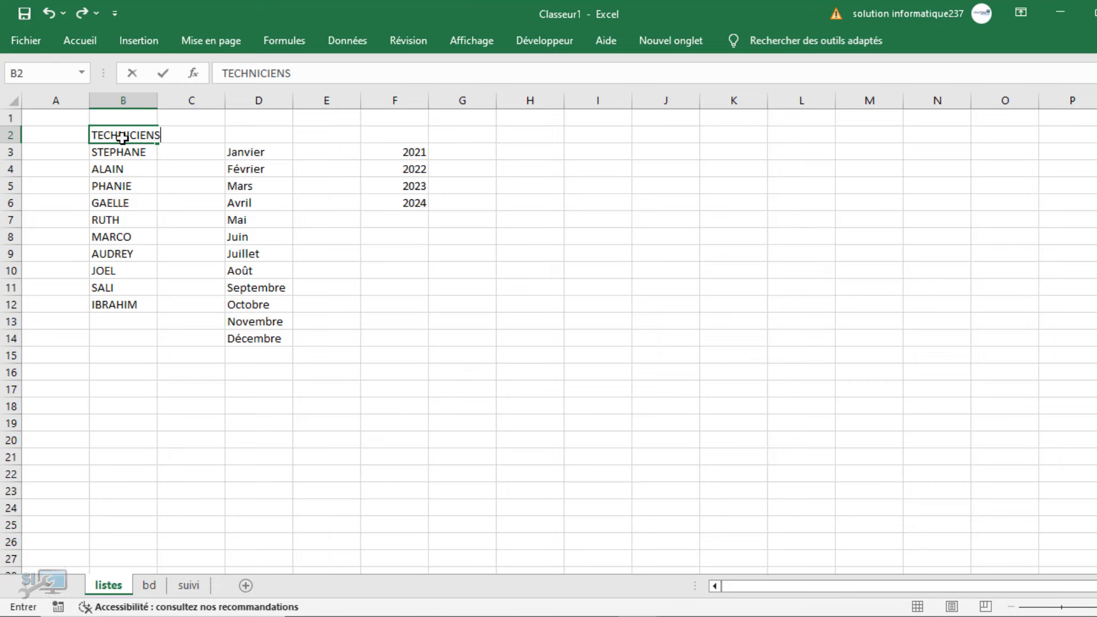
click(242, 140)
text(MOIS)
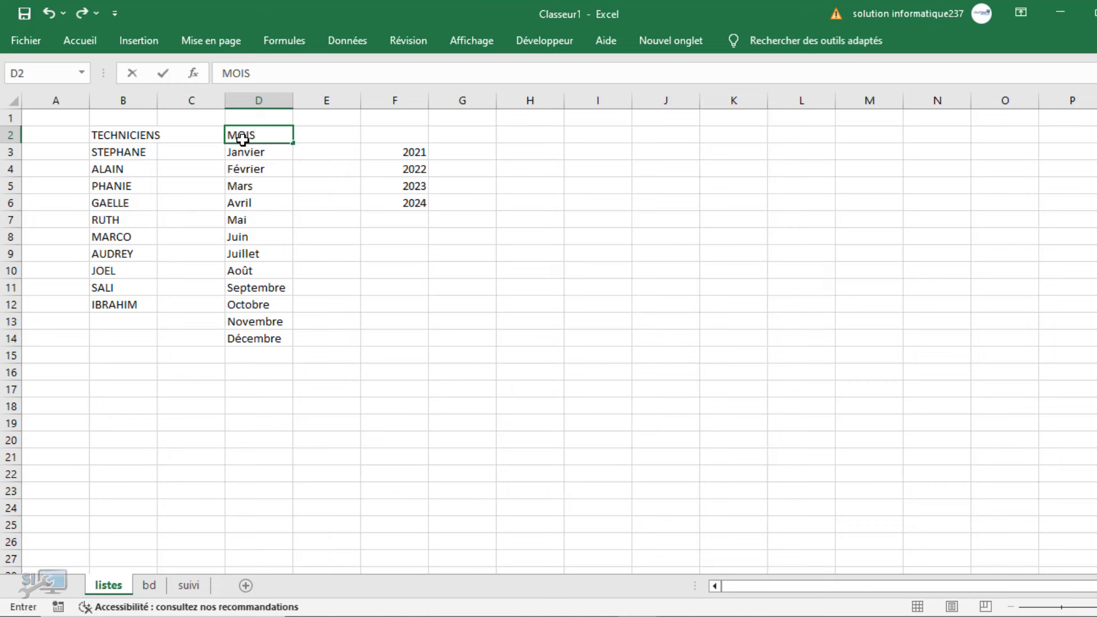
click(373, 135)
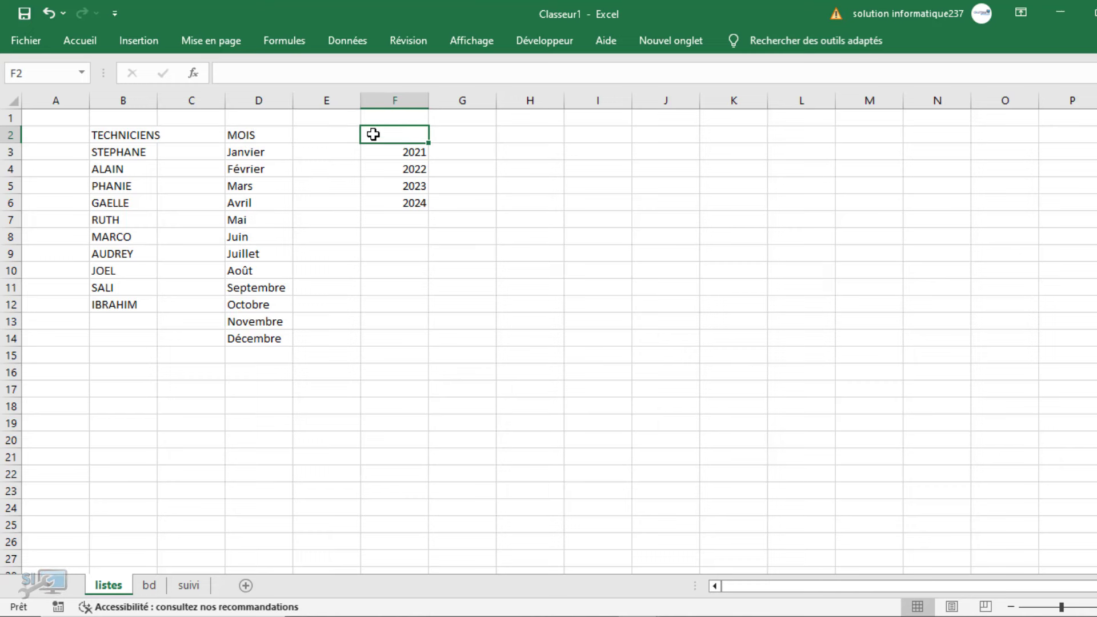
text(ANNEES)
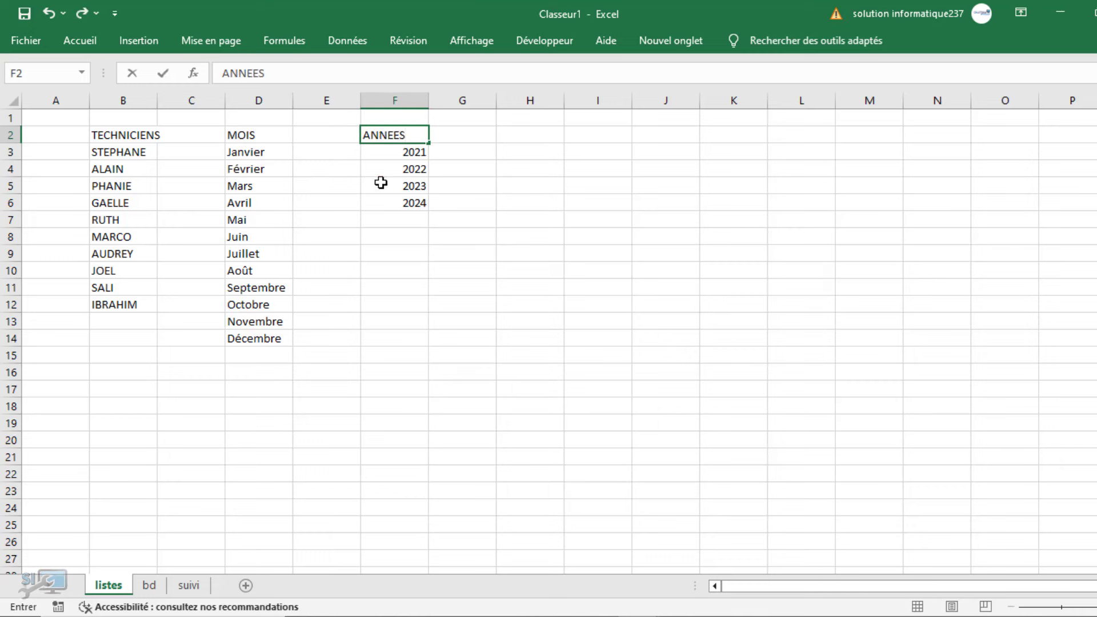
click(348, 323)
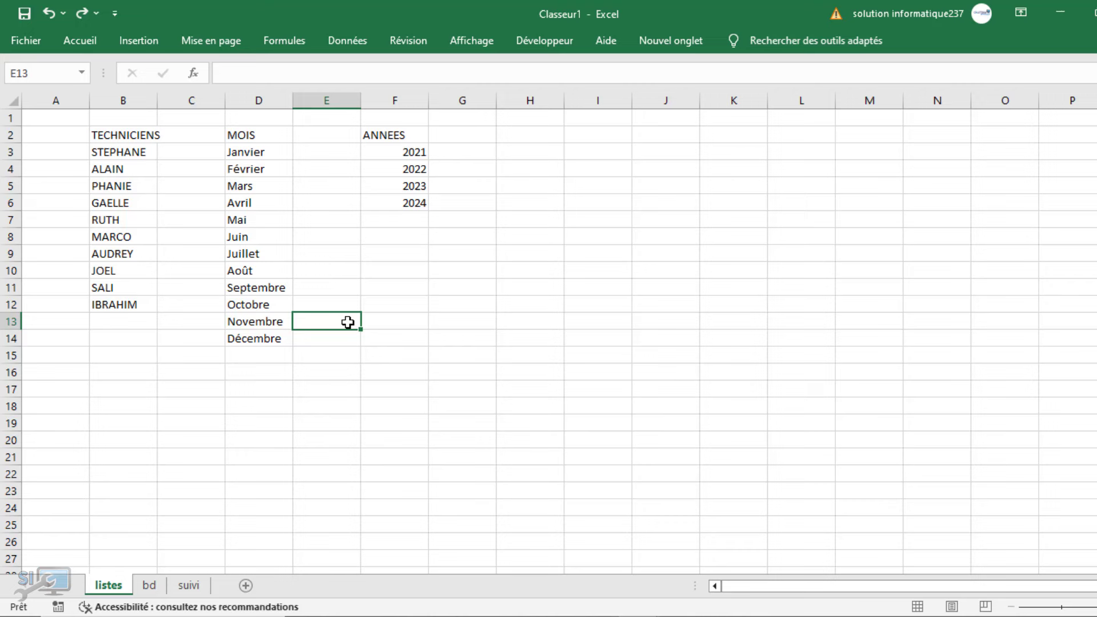
click(416, 418)
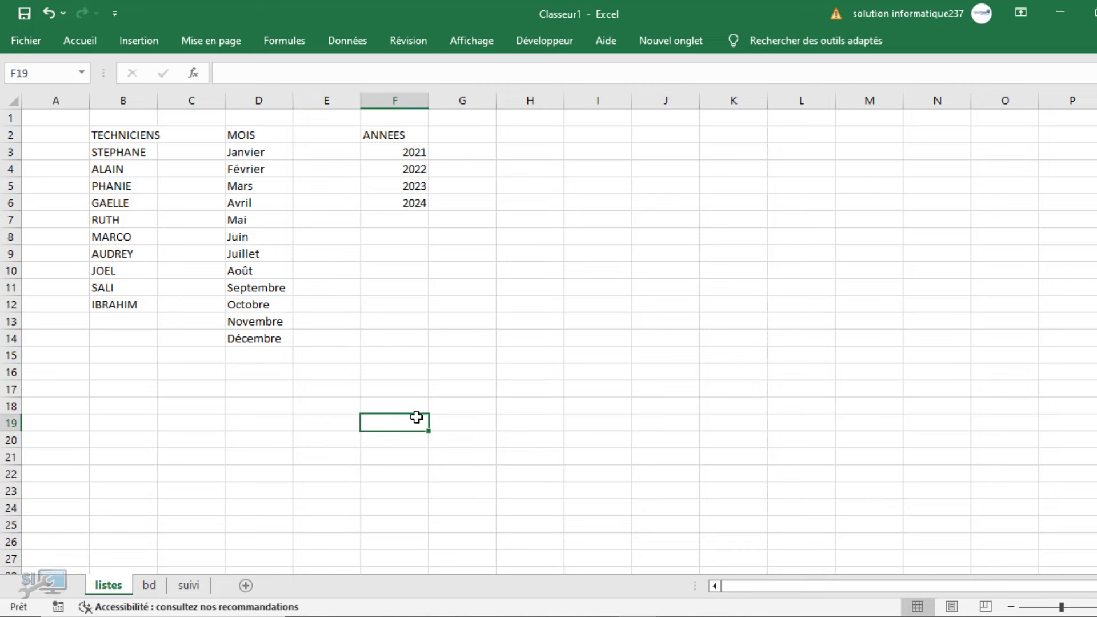
Copy the technician, month and year lists in B1:G17 of the listes sheet and create a new blank workbook.
click(188, 585)
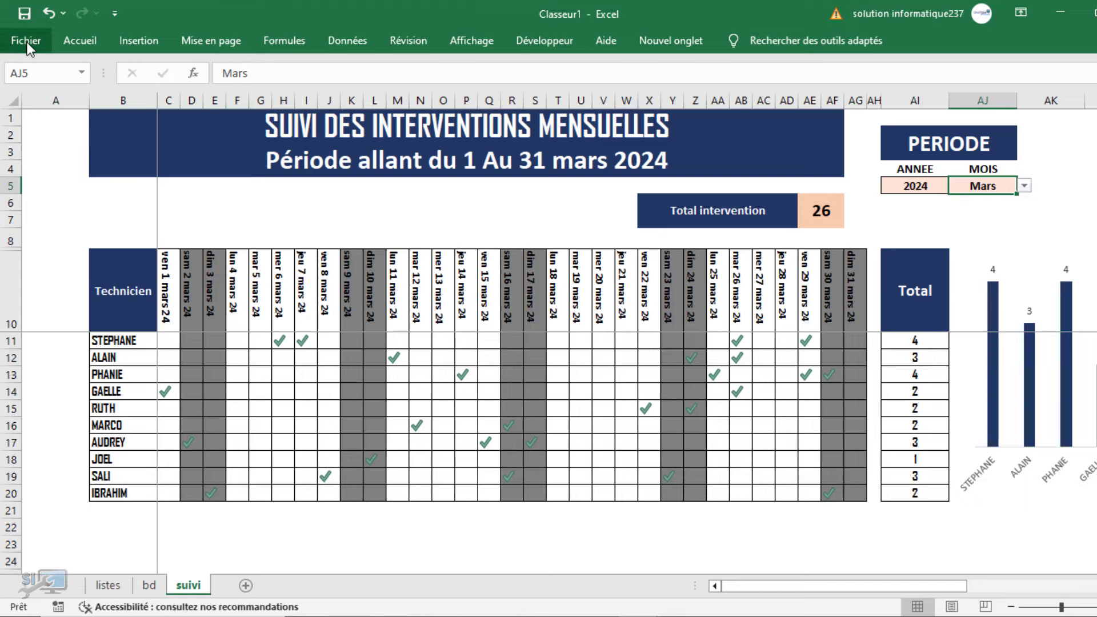
click(112, 584)
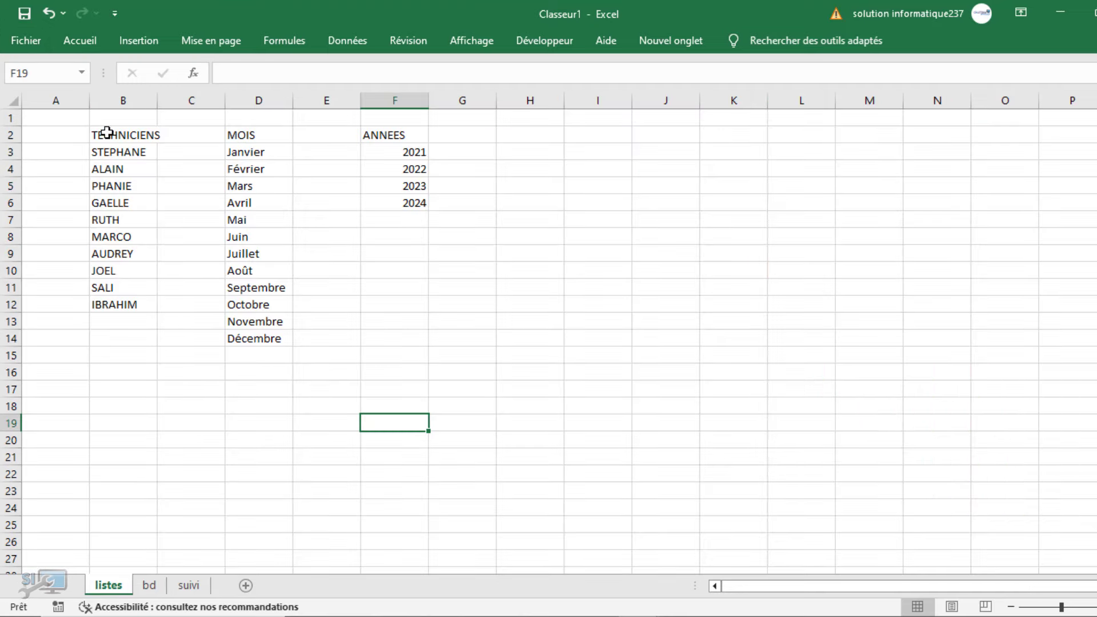
drag(105, 124, 433, 387)
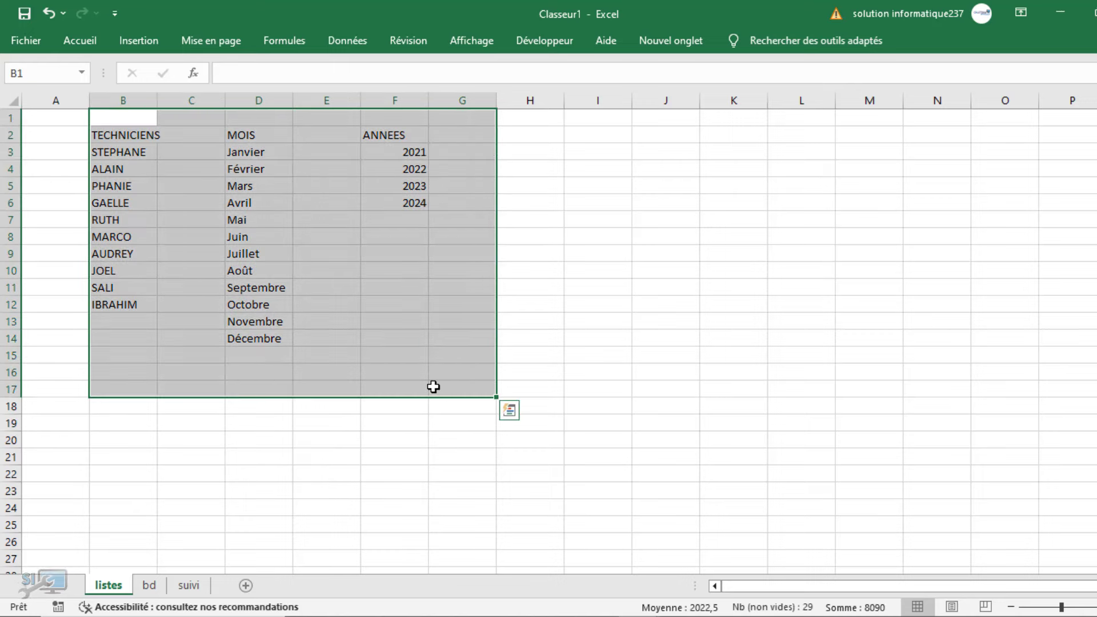
key(ctrl+c)
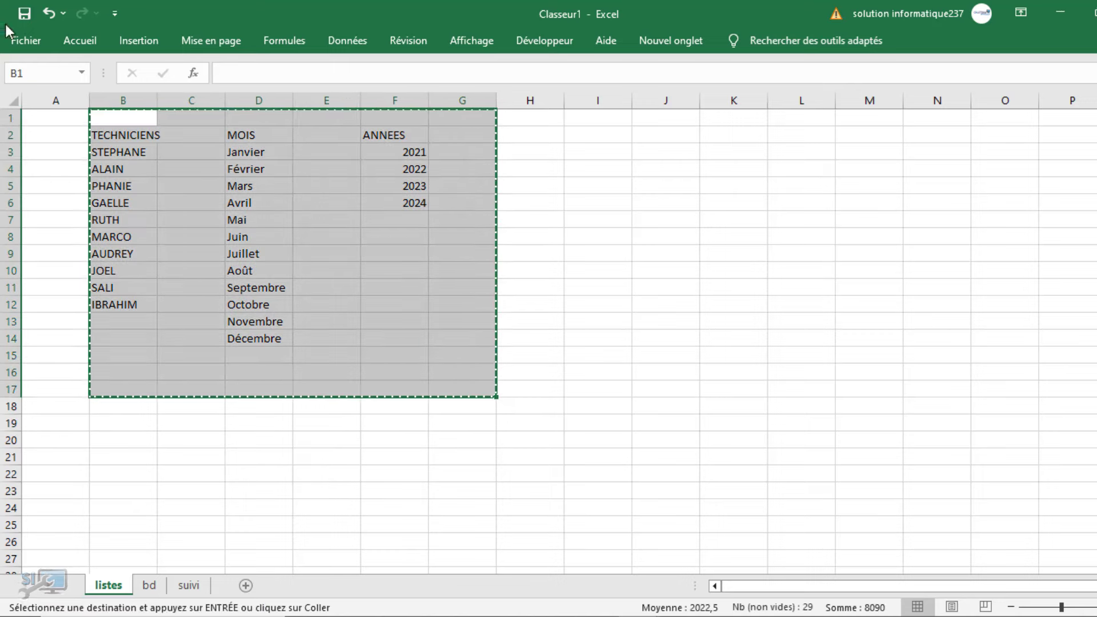
click(17, 42)
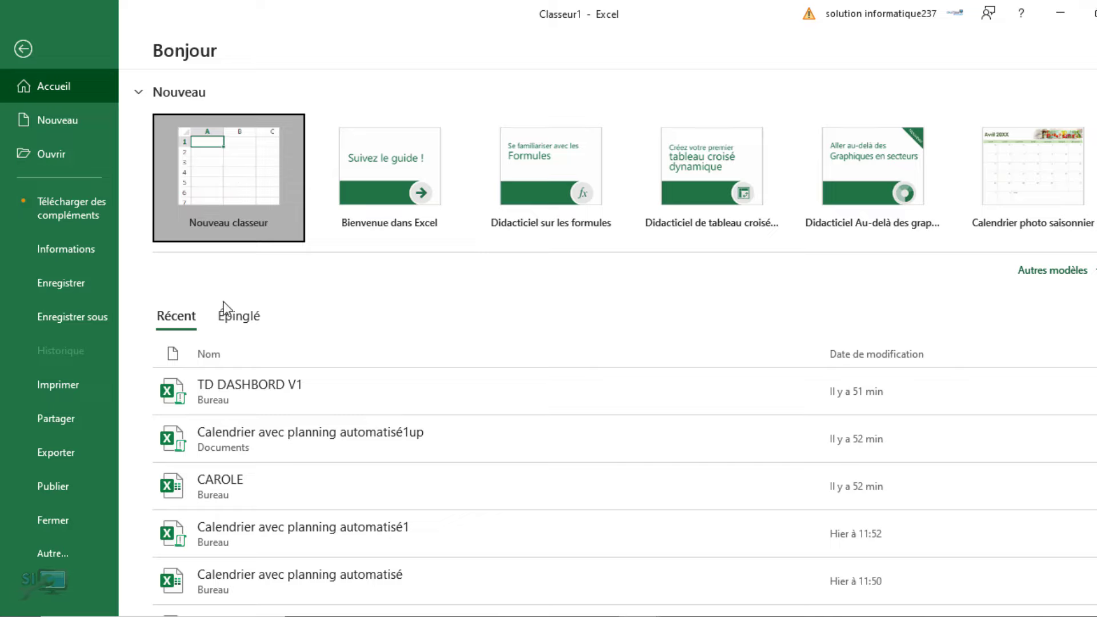
key(Escape)
key(ctrl+n)
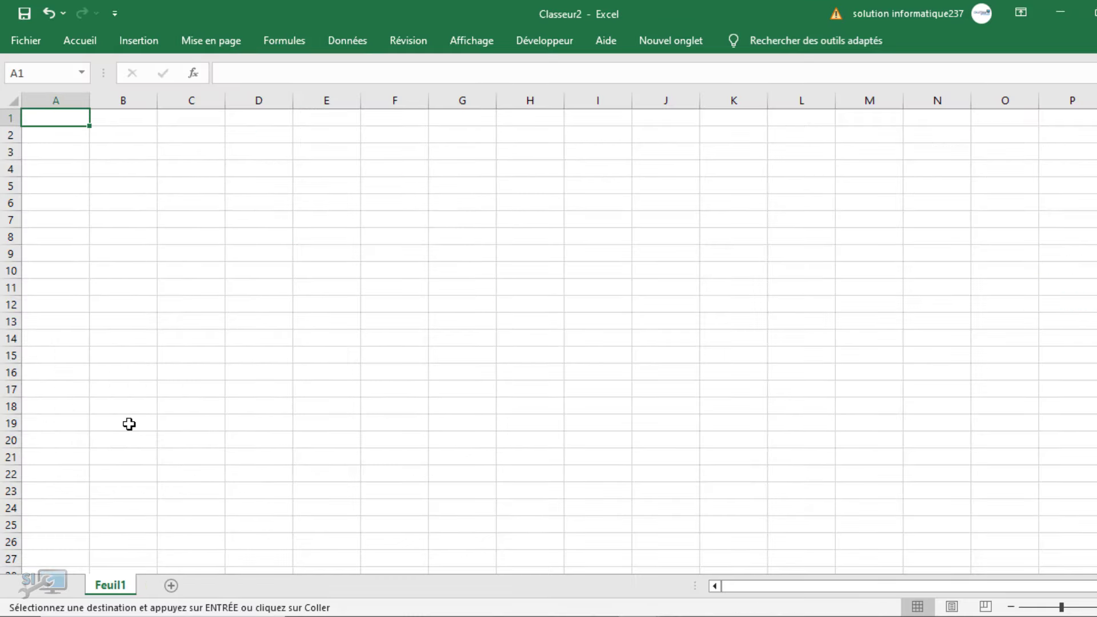
Paste the copied lists at B2 of the new workbook and rename the sheet LISTES.
click(109, 137)
right_click(109, 138)
click(172, 239)
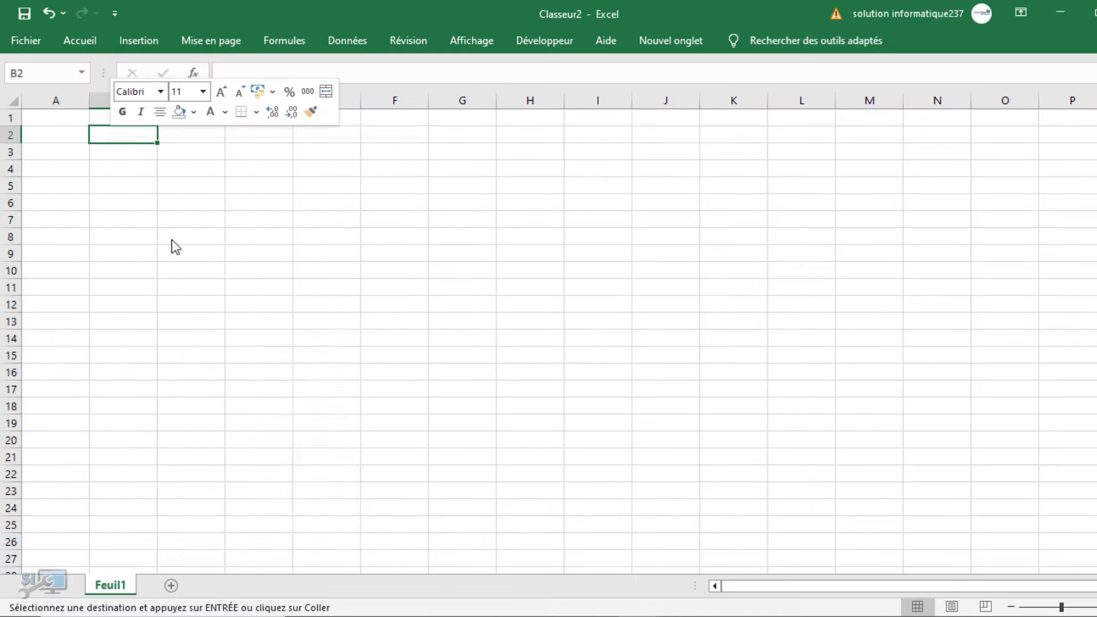
double_click(111, 586)
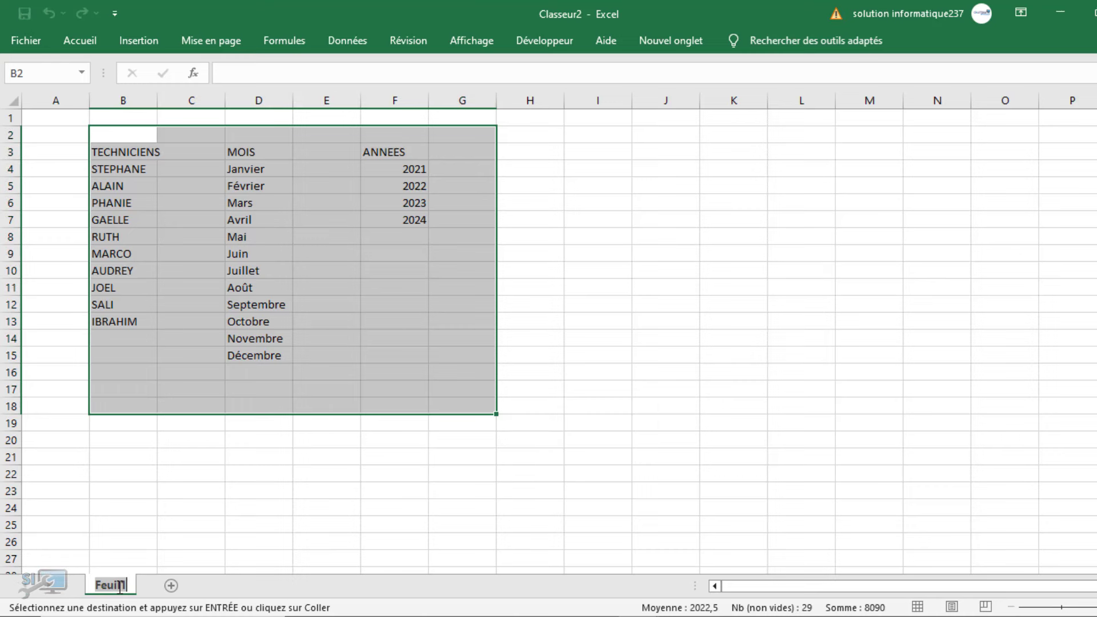
text(LISTES)
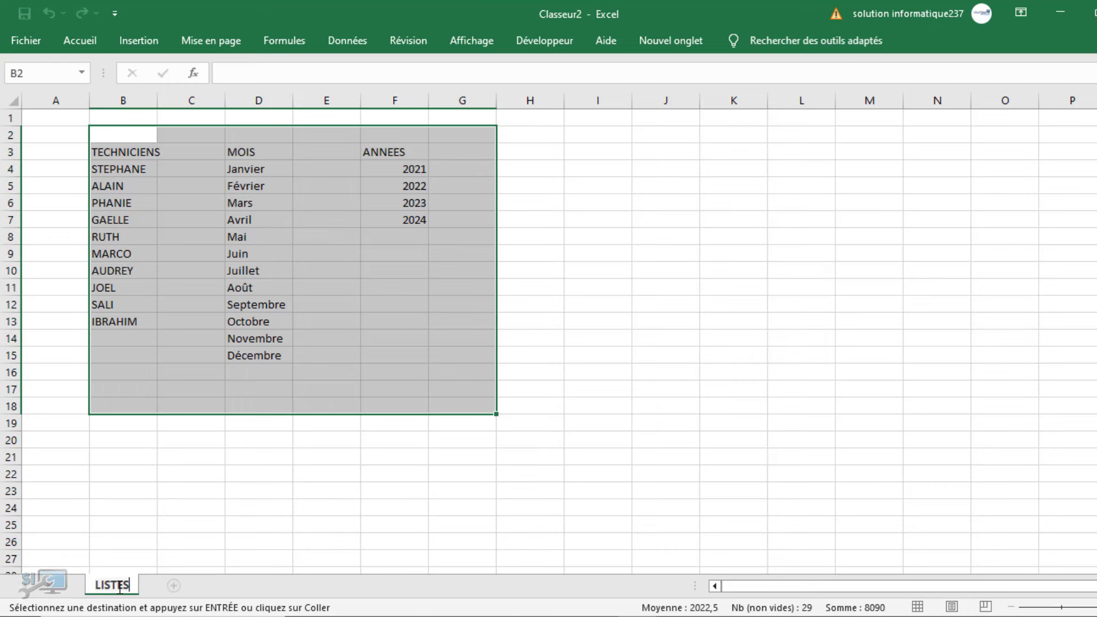
click(194, 509)
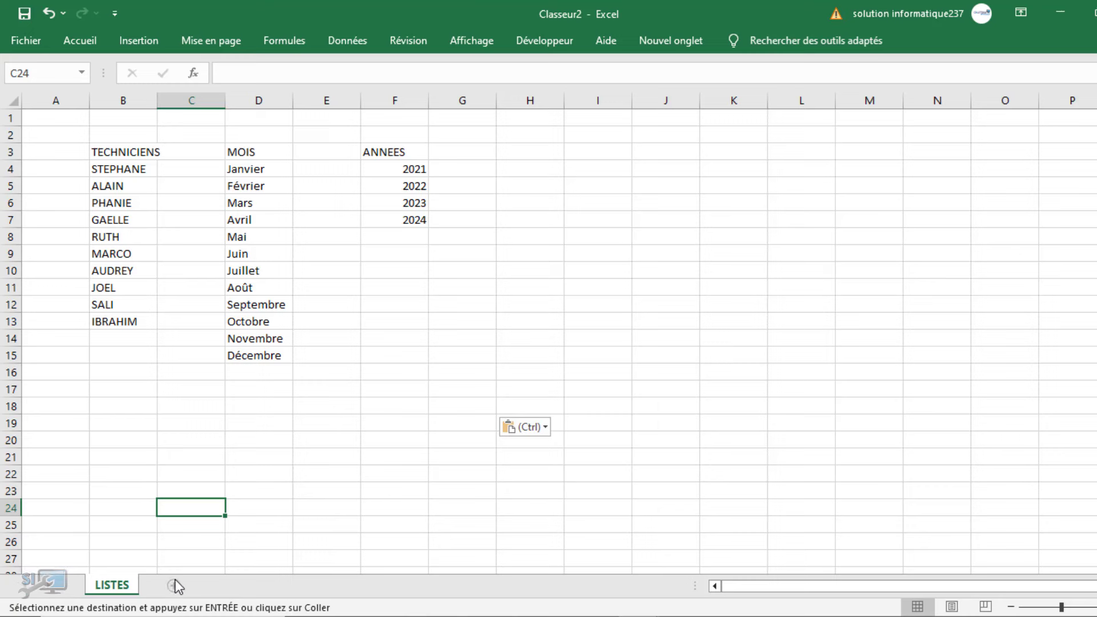
Add a second sheet to the workbook and name it BDD.
click(173, 585)
double_click(165, 586)
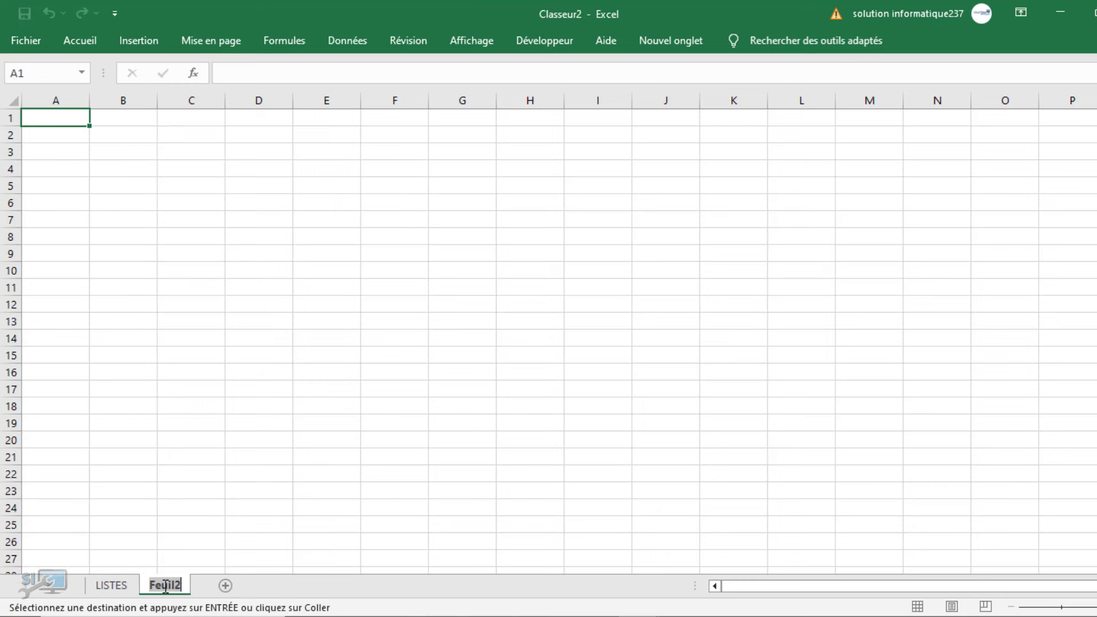
text(D)
key(BackSpace)
text(BB)
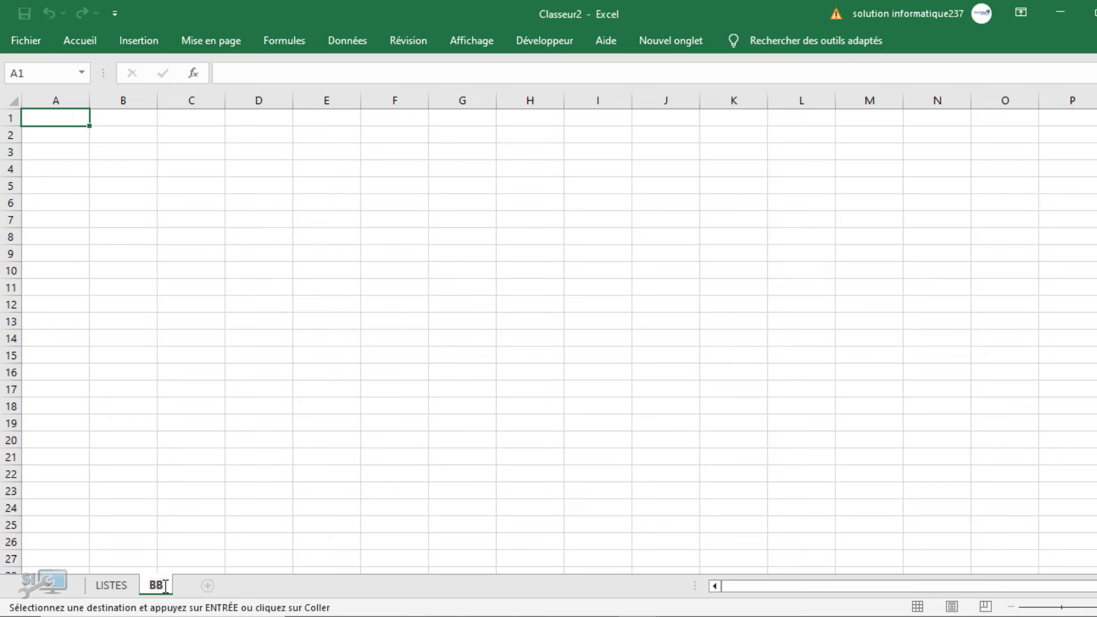
key(BackSpace)
text(DD)
click(204, 497)
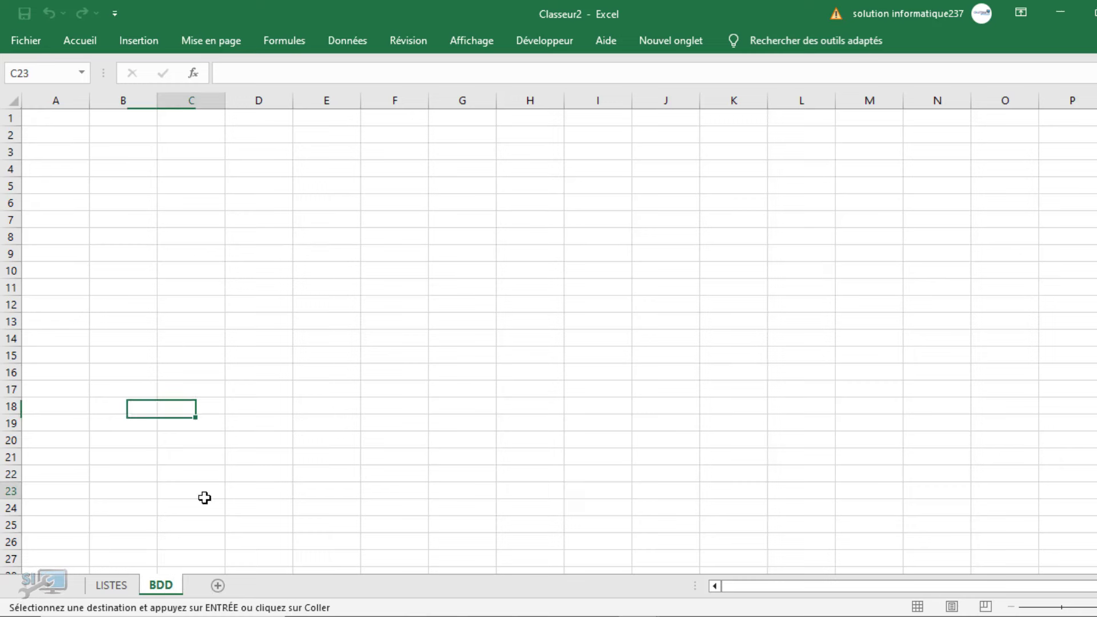
Enter the headings DATES in A1 and TECHNICIENS in B1 of the BDD sheet.
click(70, 119)
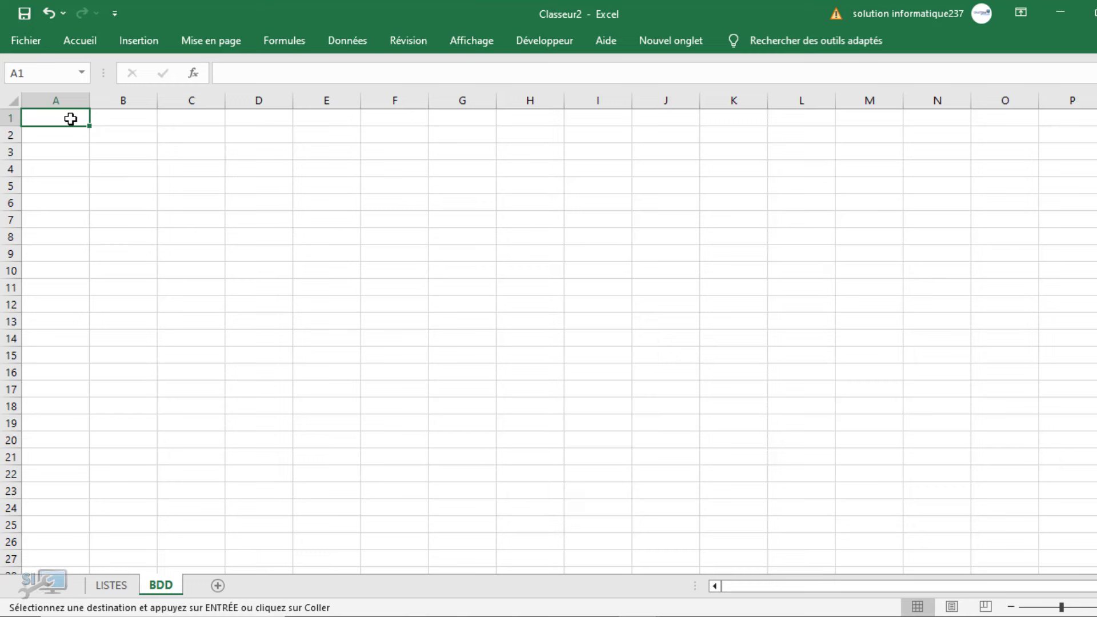
text(DATES)
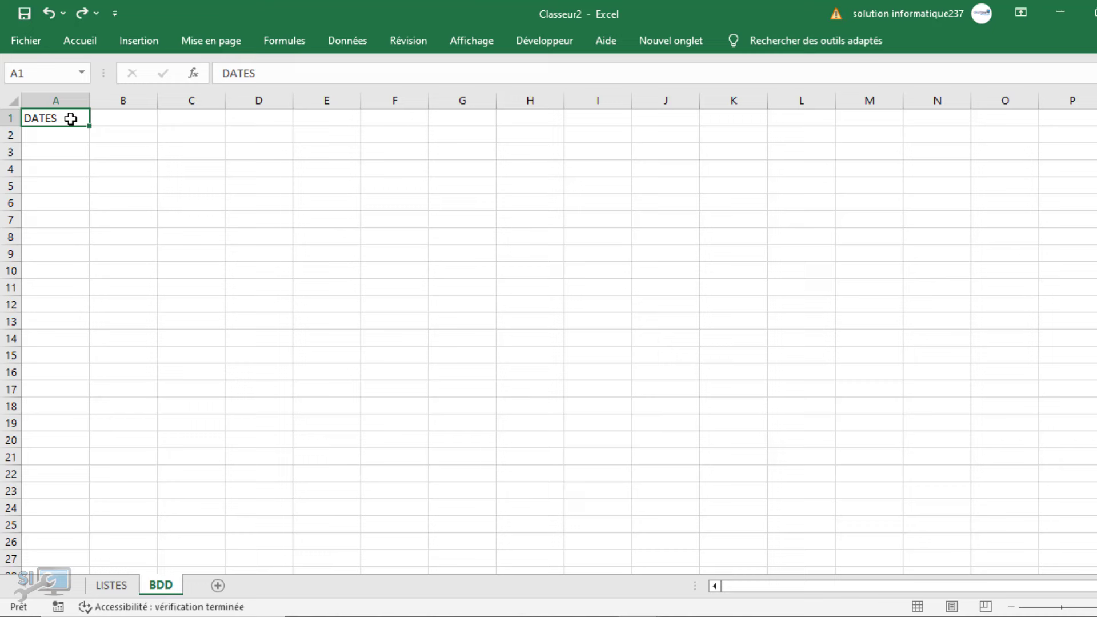
key(Tab)
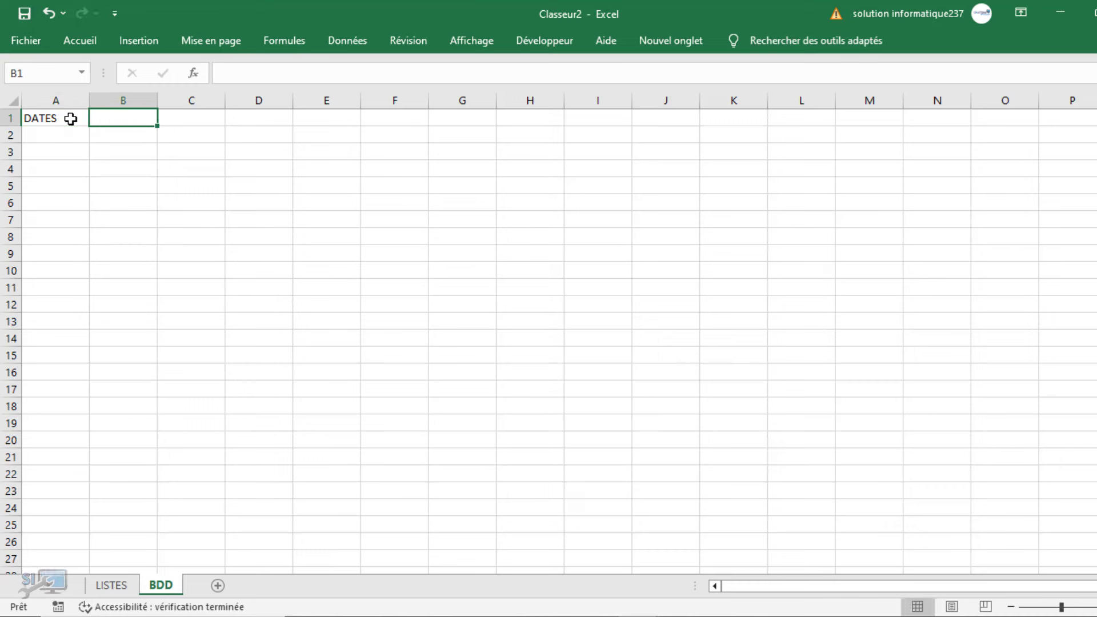
text(TECHNICI)
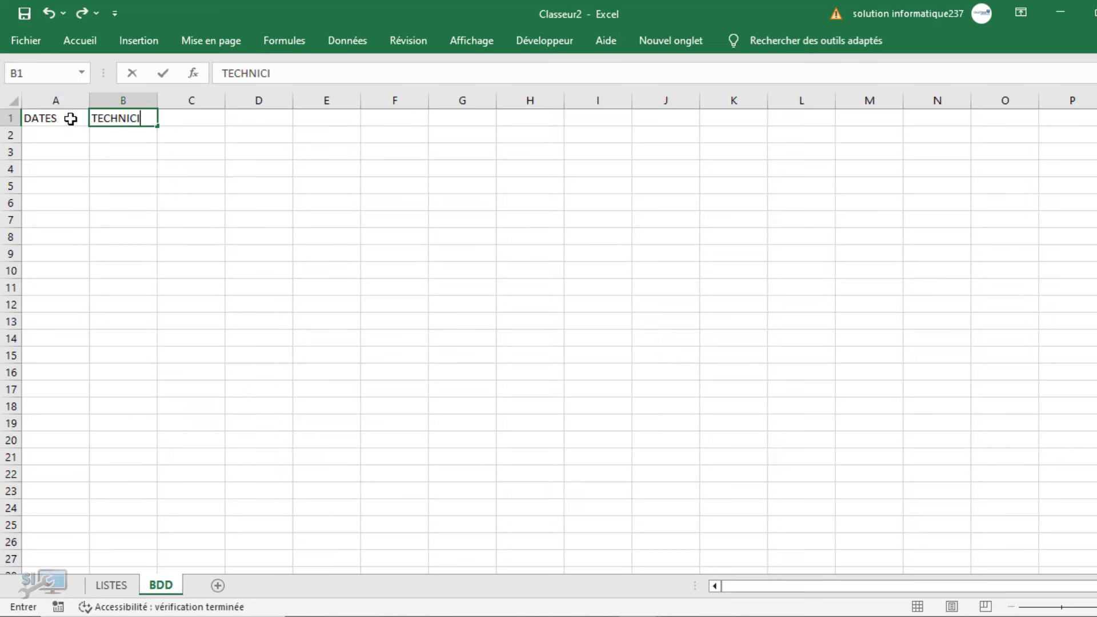
text(ENS)
click(207, 250)
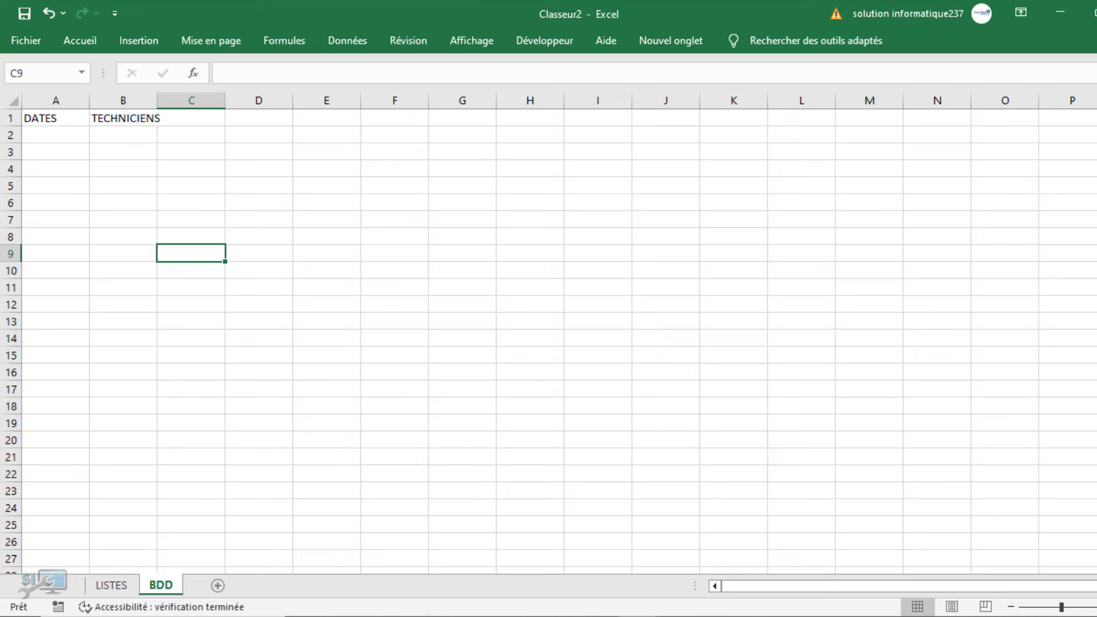
Switch to the Classeur1 workbook and examine the dates and technicians recorded in its bd sheet.
click(639, 616)
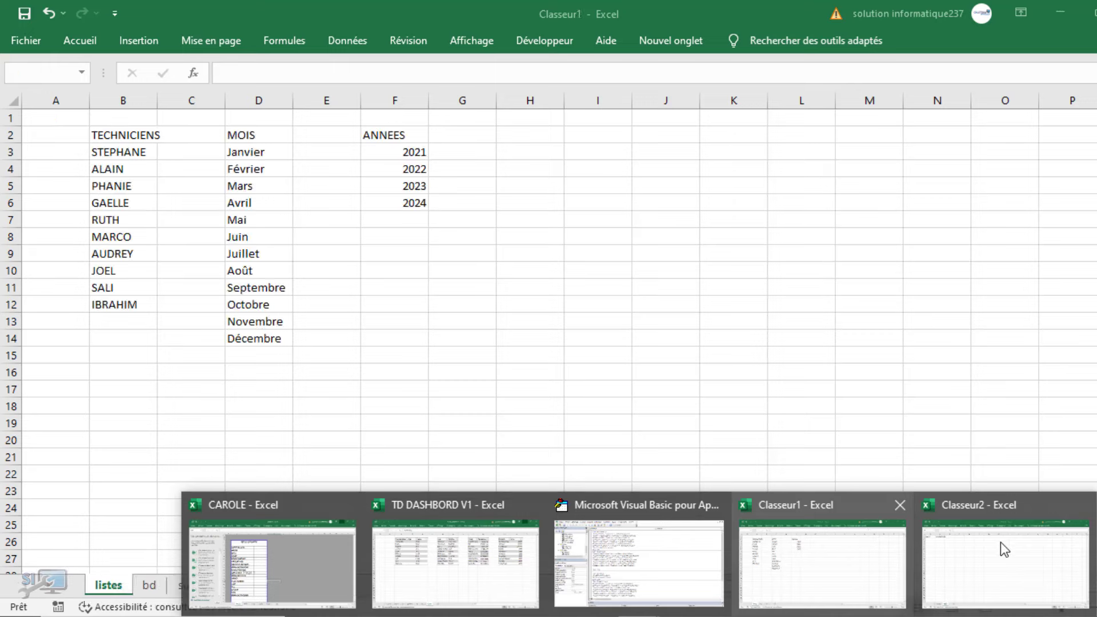
click(807, 537)
drag(123, 117, 463, 389)
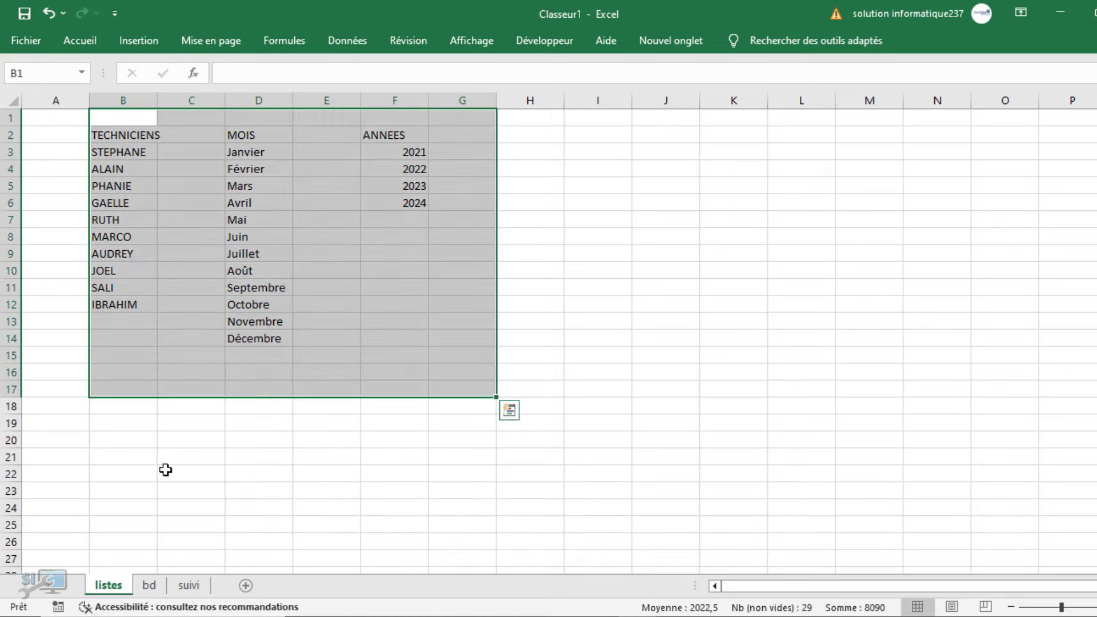
click(166, 475)
click(151, 586)
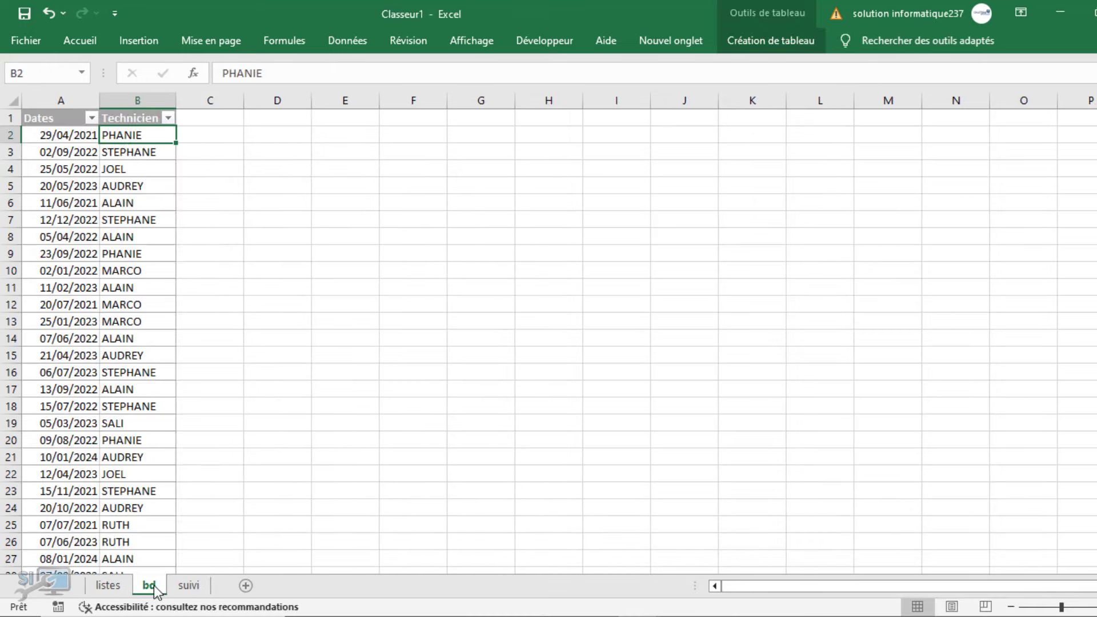
click(43, 130)
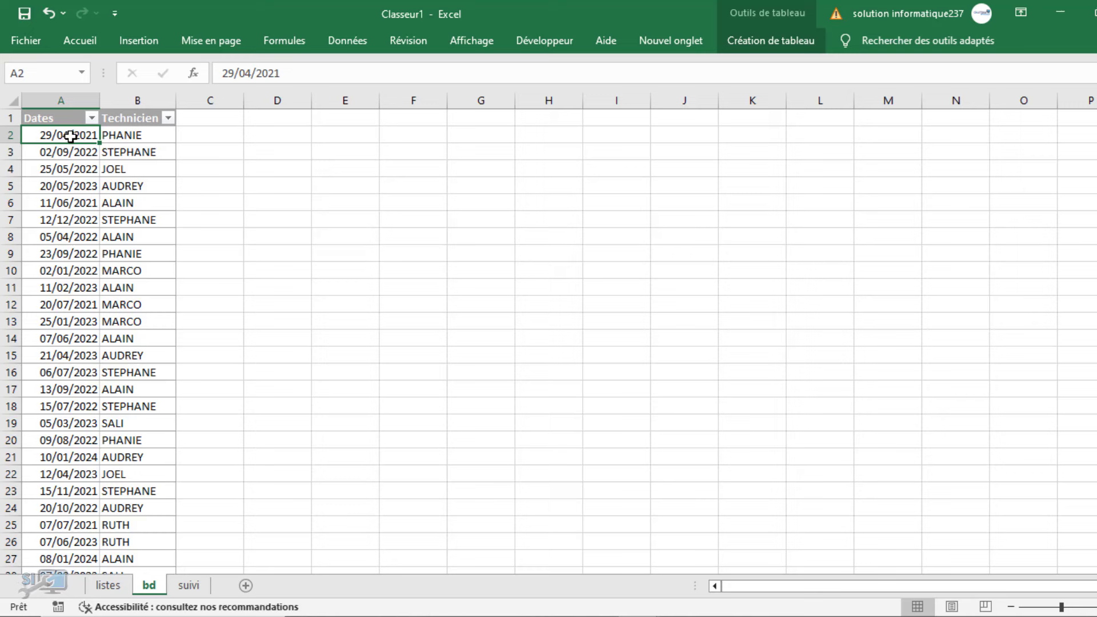
click(554, 446)
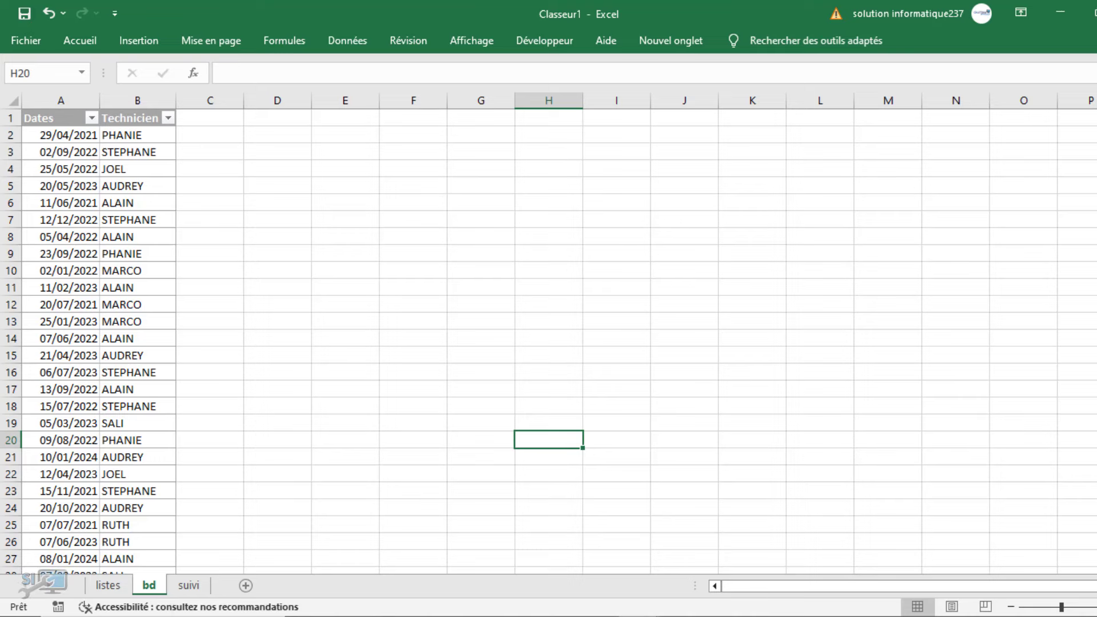
Return to the LISTES sheet of Classeur2 and number the technicians from 1 to 10 in A4:A13.
click(638, 616)
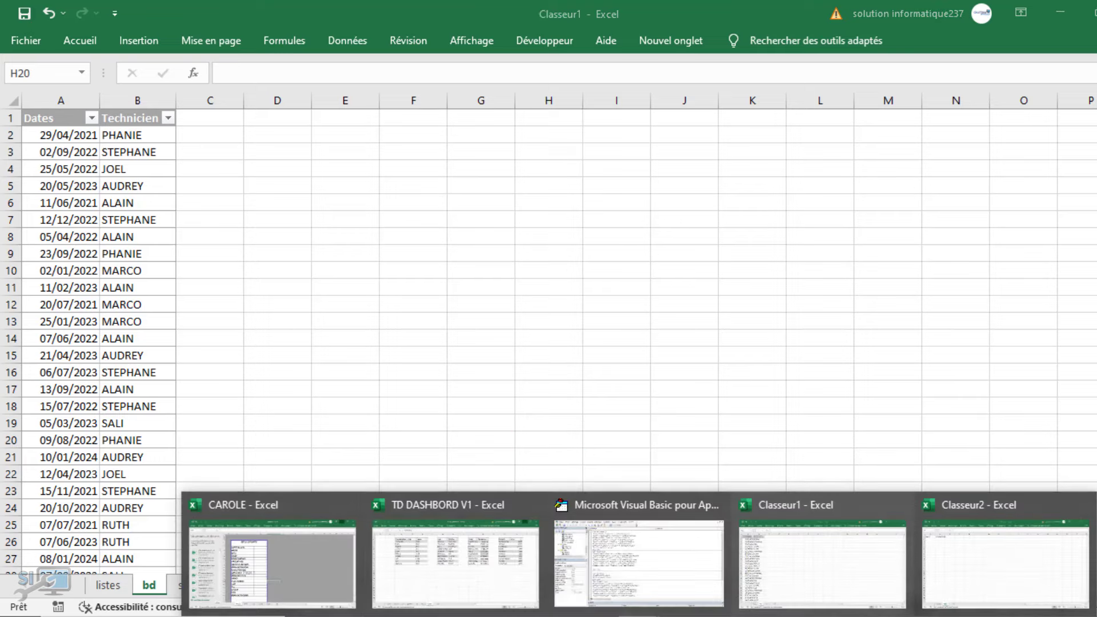
click(991, 553)
click(127, 588)
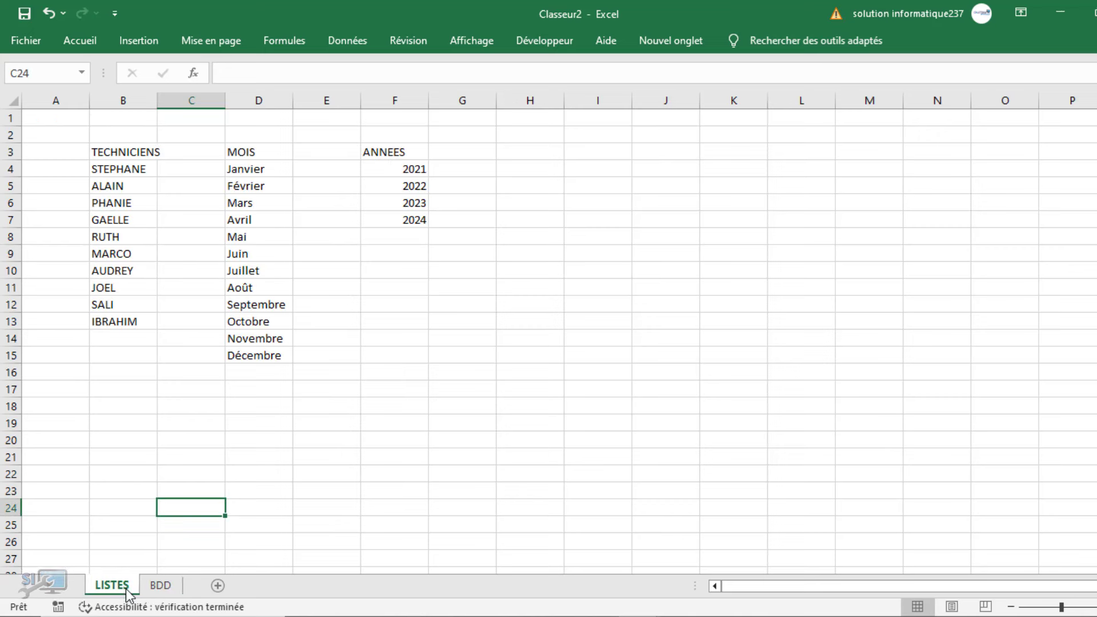
click(593, 167)
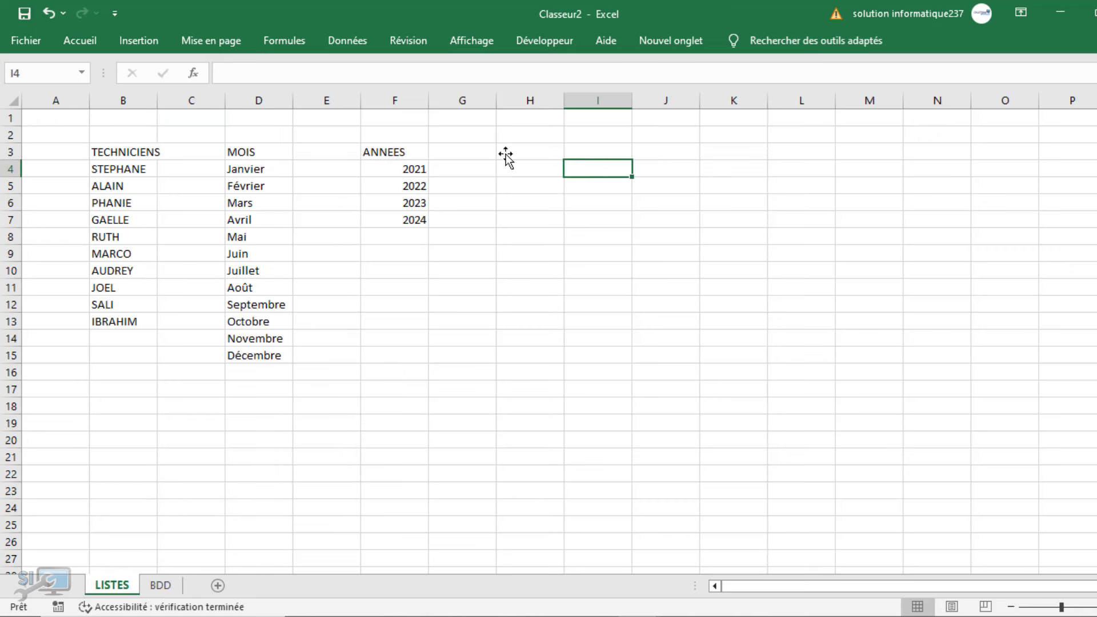
click(70, 169)
text(1)
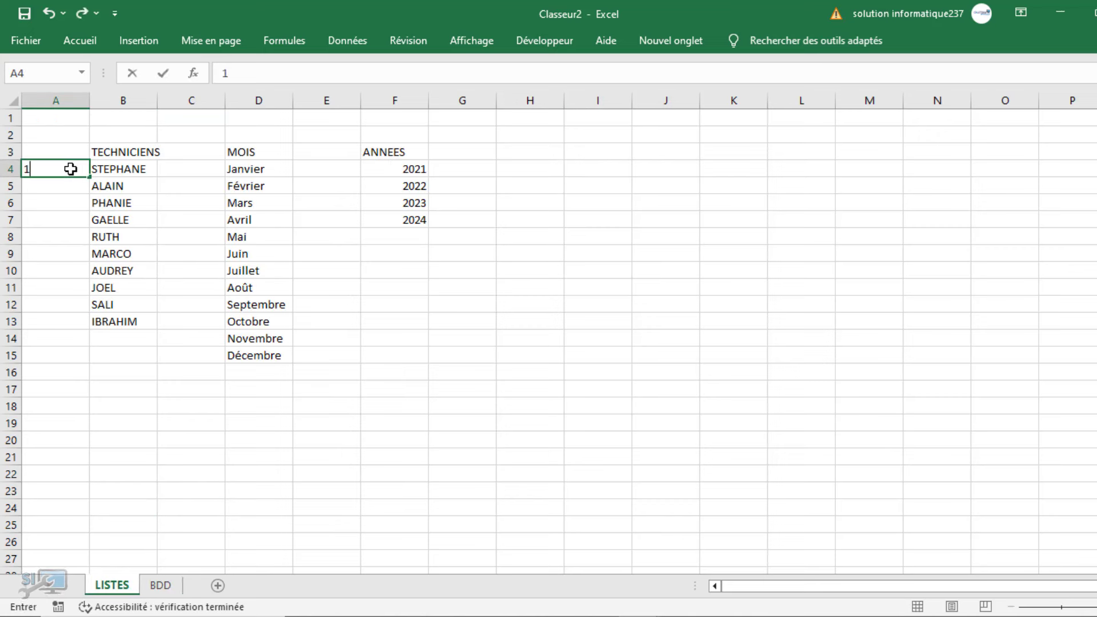
key(Return)
text(2)
key(Return)
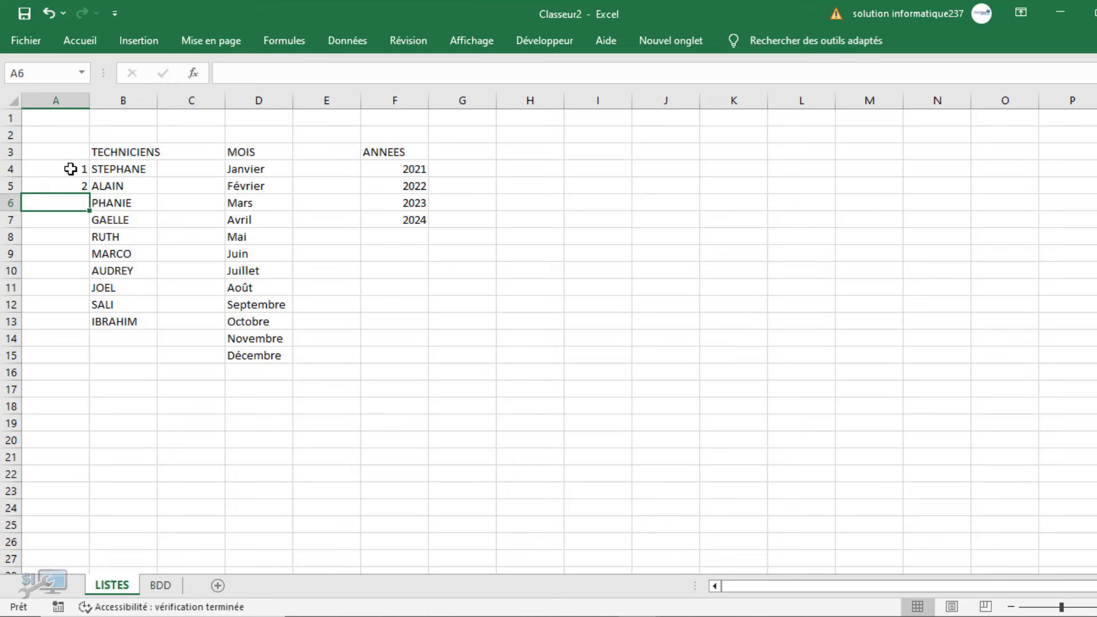
drag(76, 171, 85, 184)
double_click(87, 196)
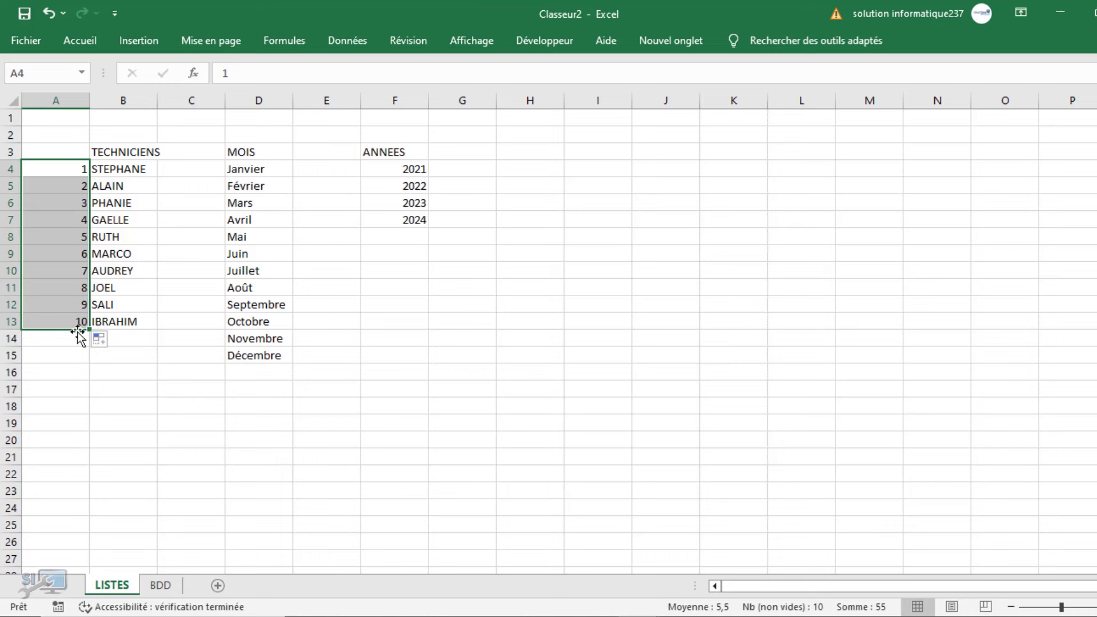
Begin a RECHERCHEV formula in J3 of the LISTES sheet with ALEA.ENTRE.BORNES(1;10) as the lookup value.
click(670, 153)
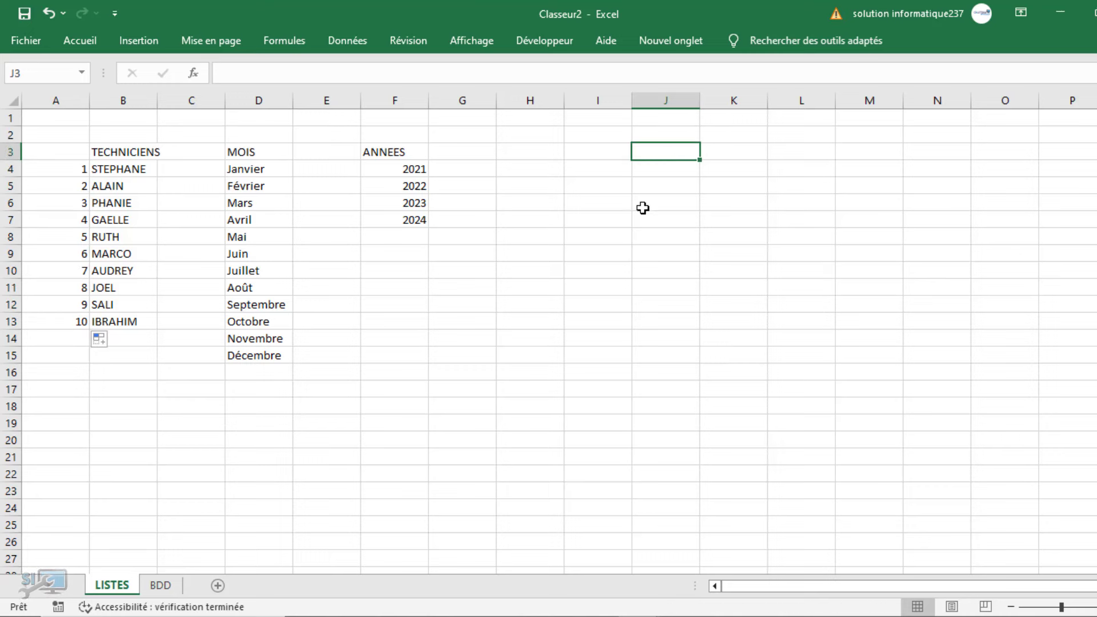
text(rec)
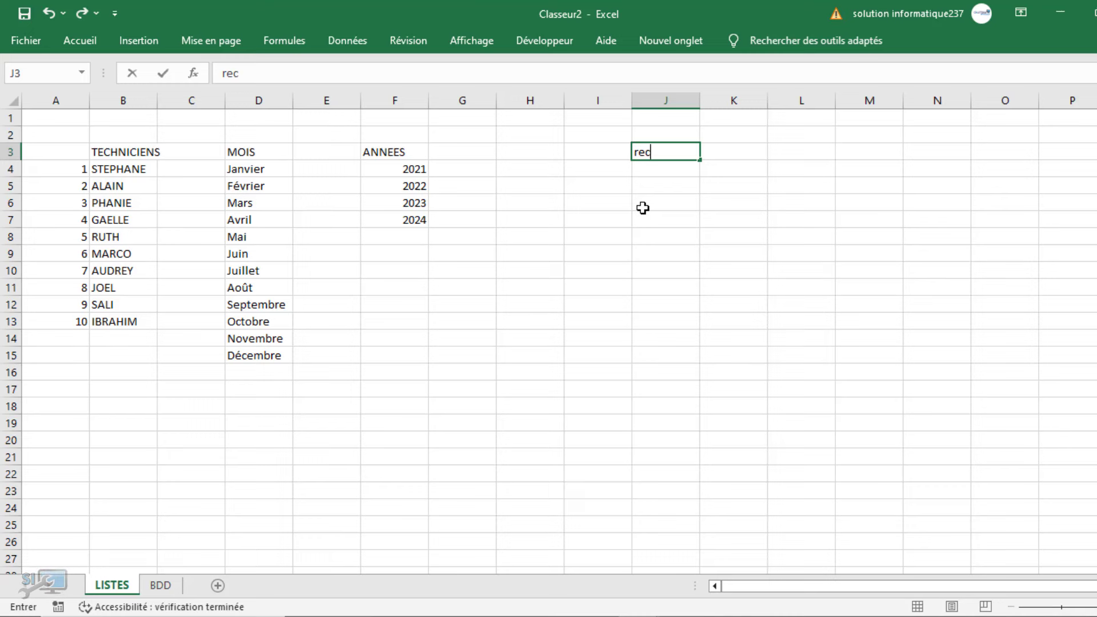
text(=rech)
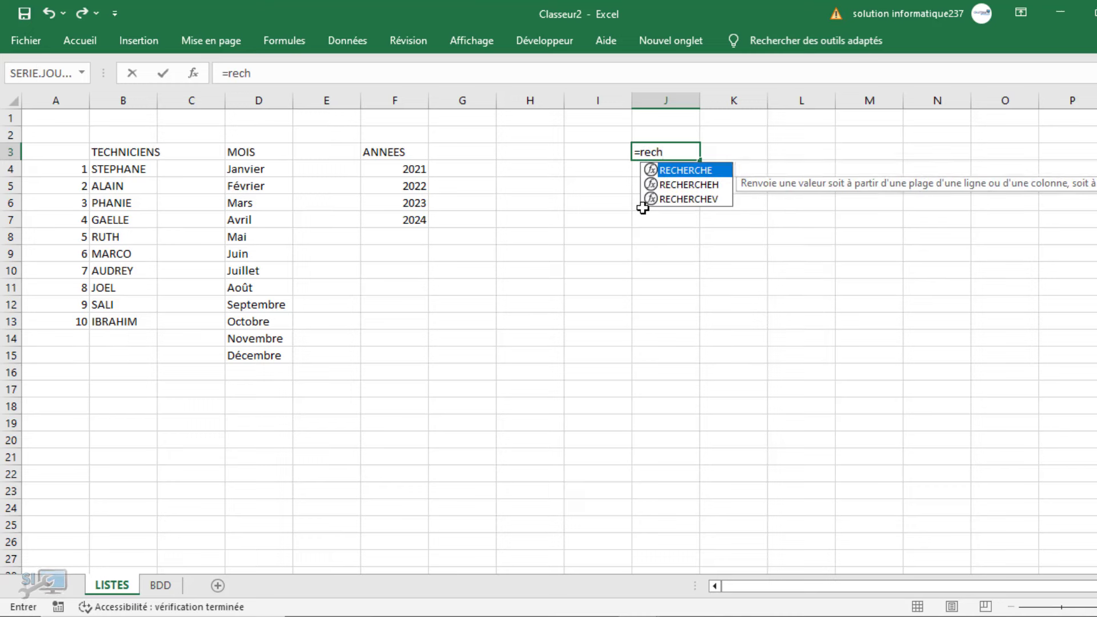
double_click(643, 208)
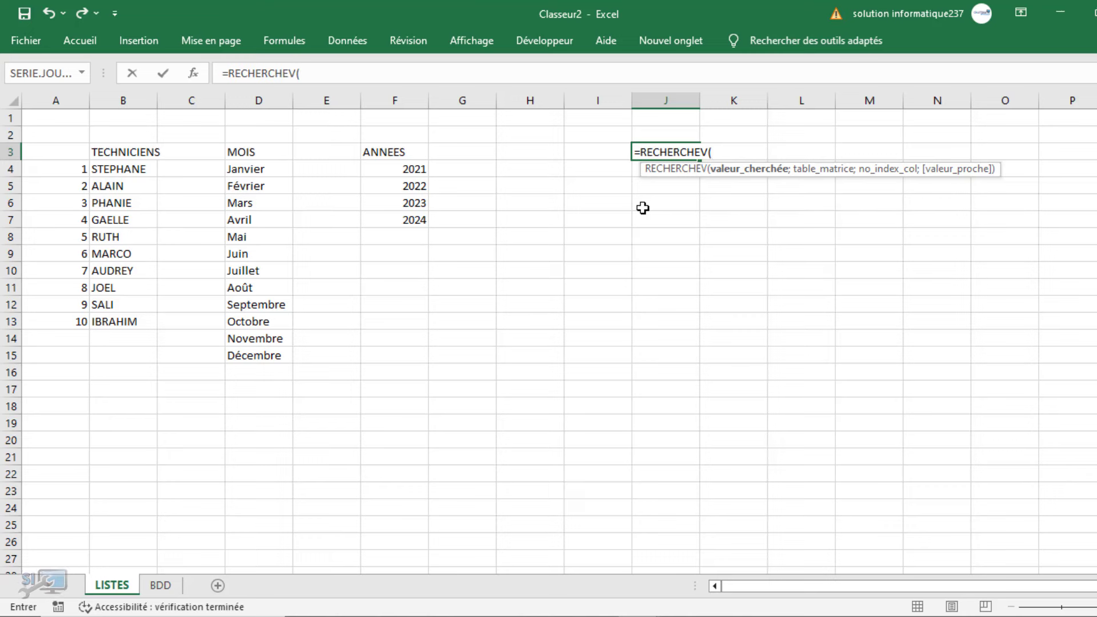
text(ale)
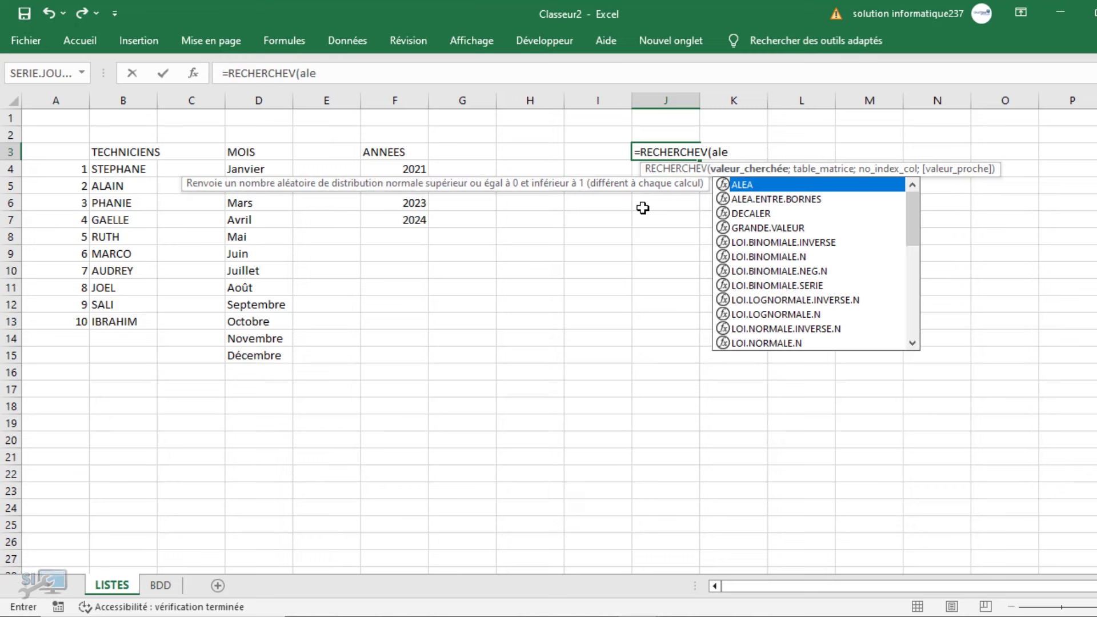
key(Down)
key(Tab)
text(1)
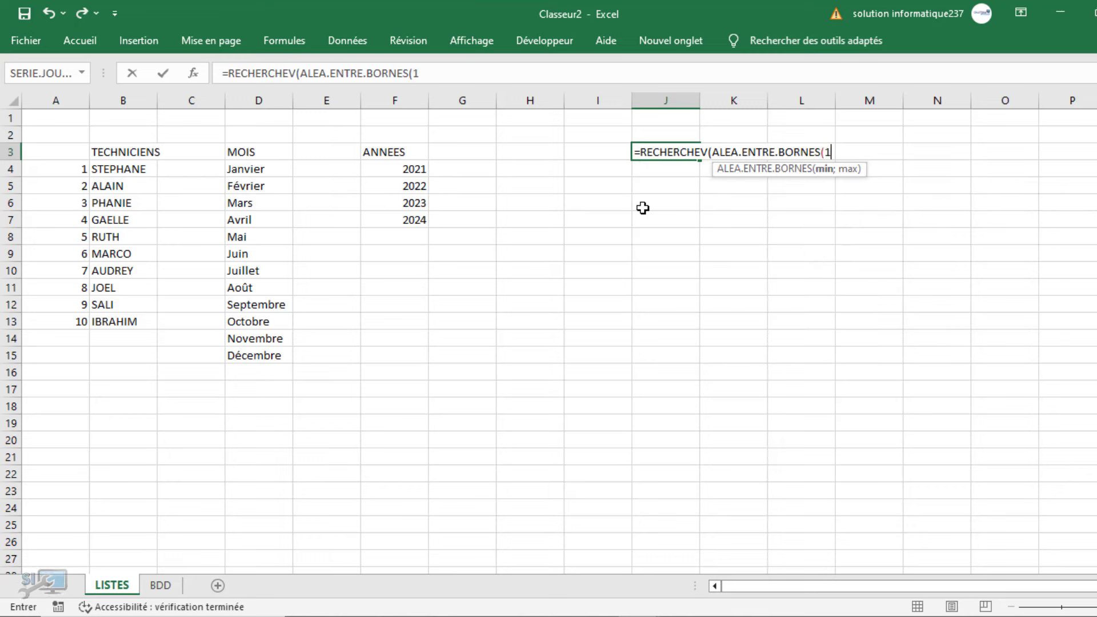
text(;10)
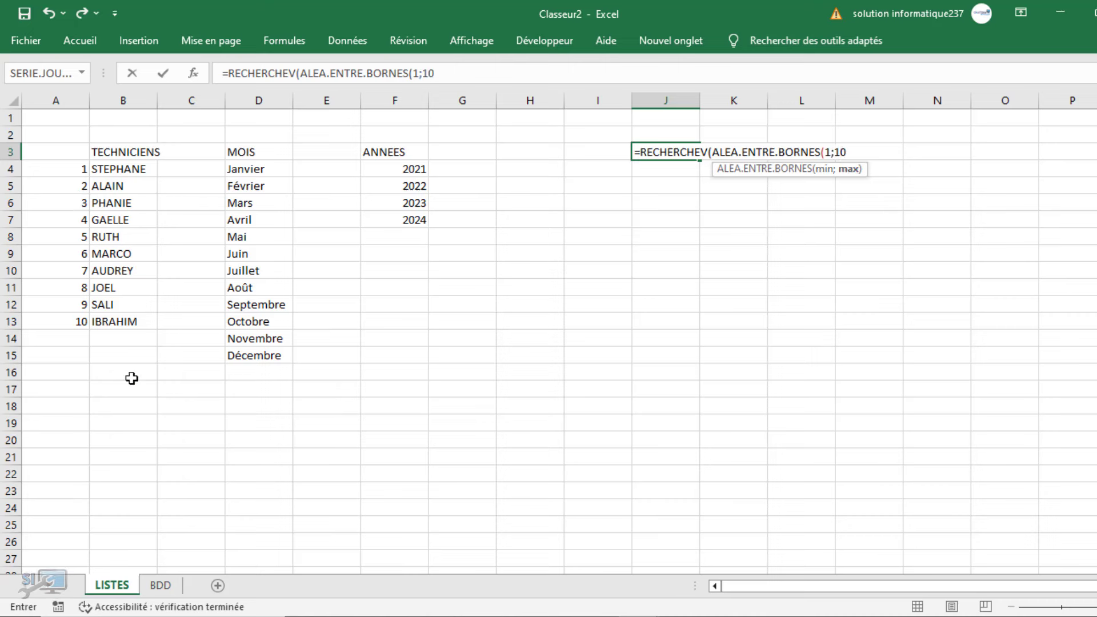
text();)
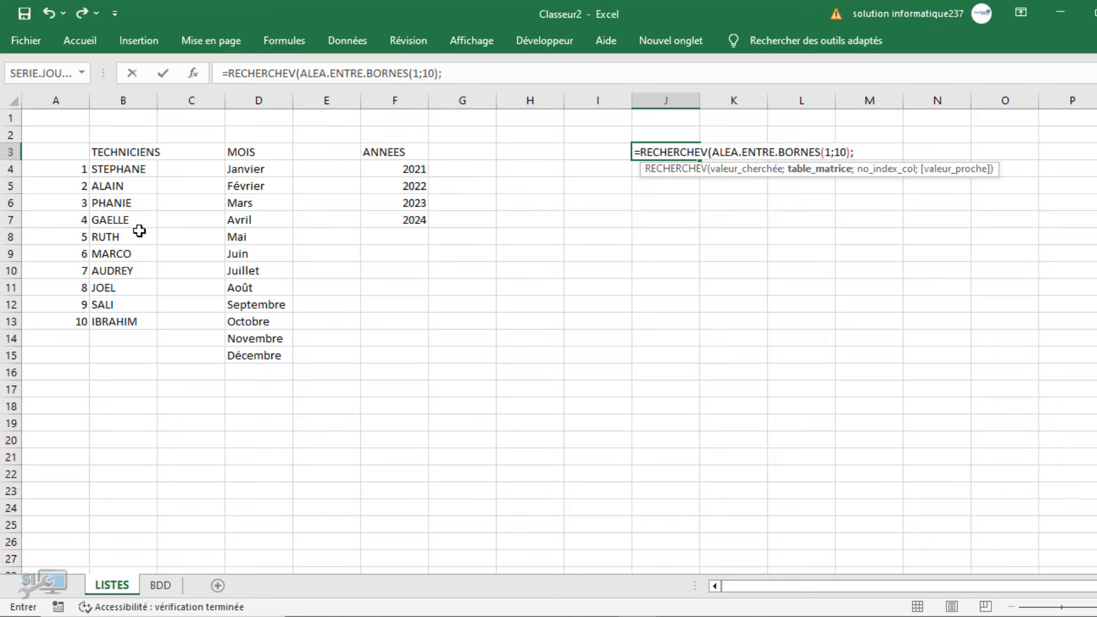
Complete the RECHERCHEV formula with the absolute table range $A$4:$B$13, column index 2 and match argument 0.
drag(86, 171, 127, 320)
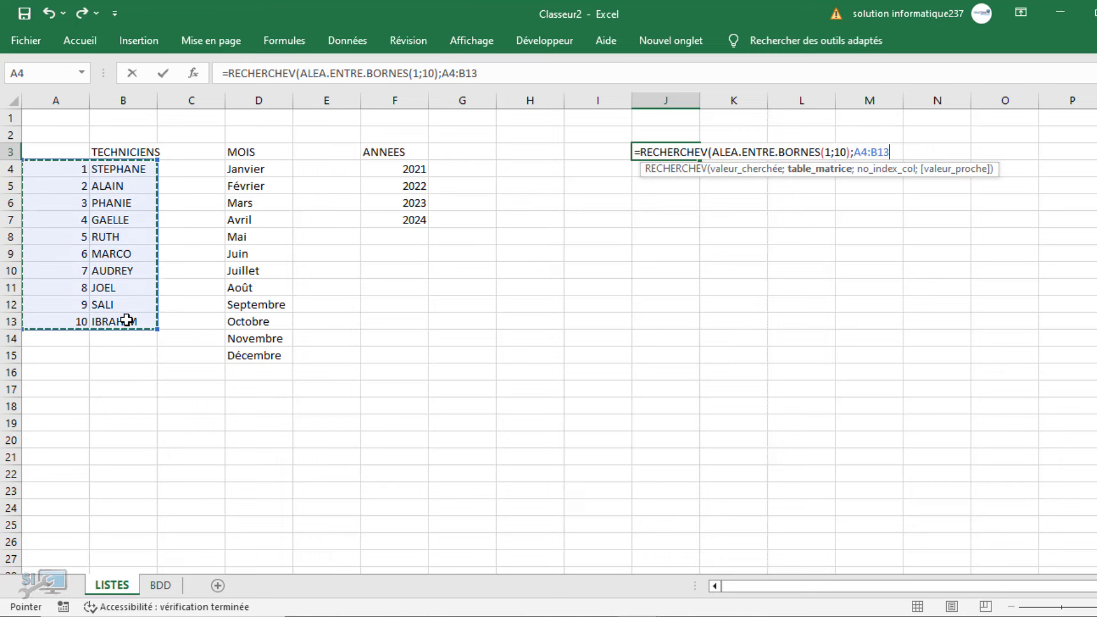
key(F4)
text(;)
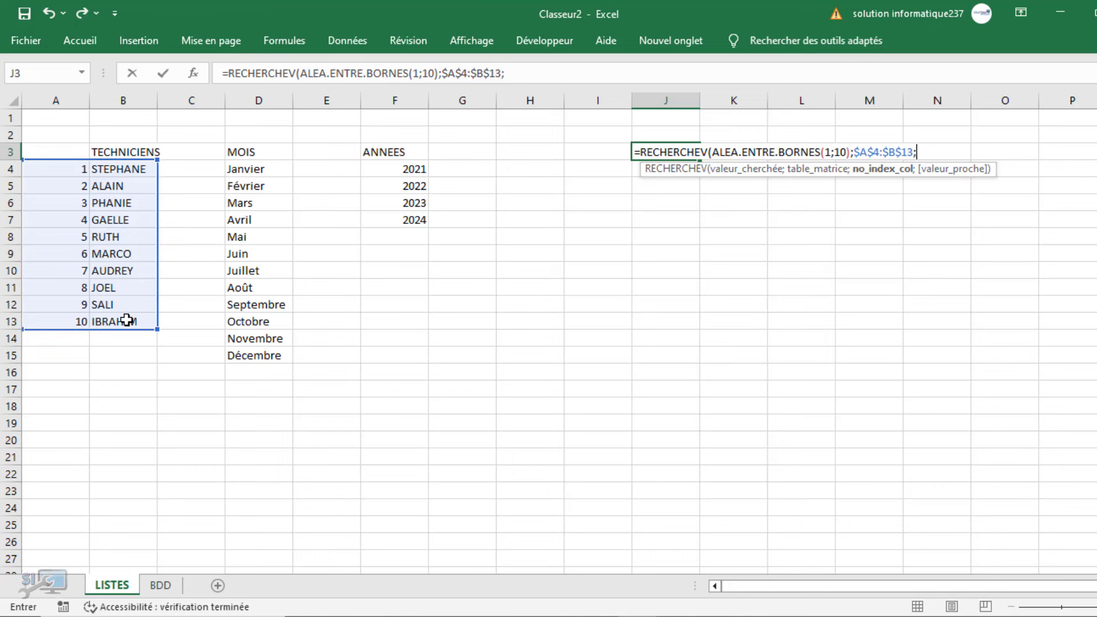
text(2;0))
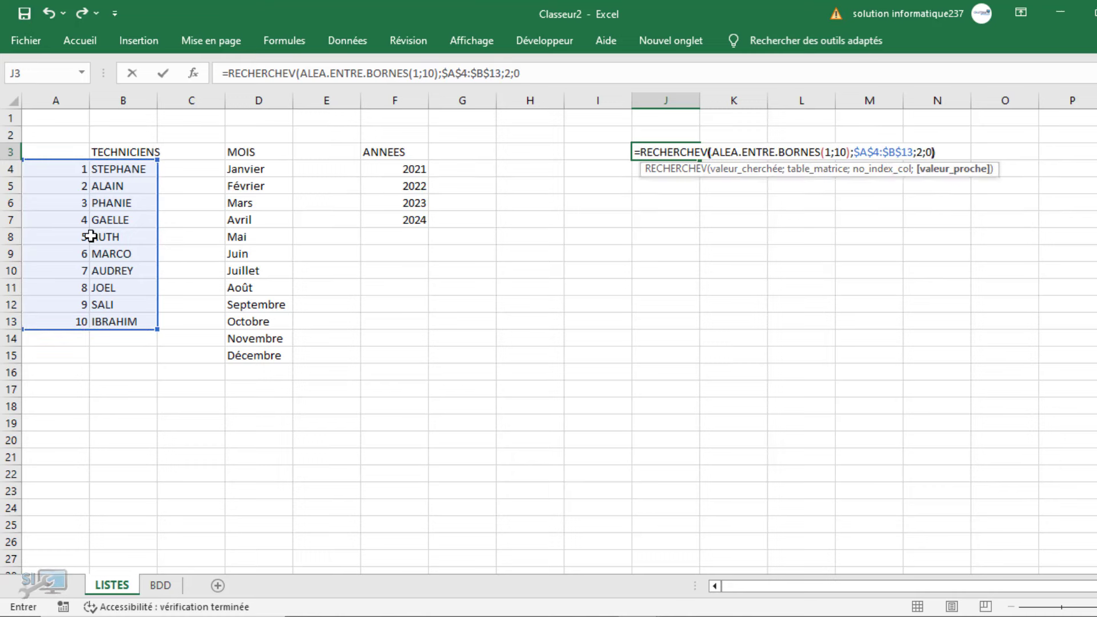
key(Return)
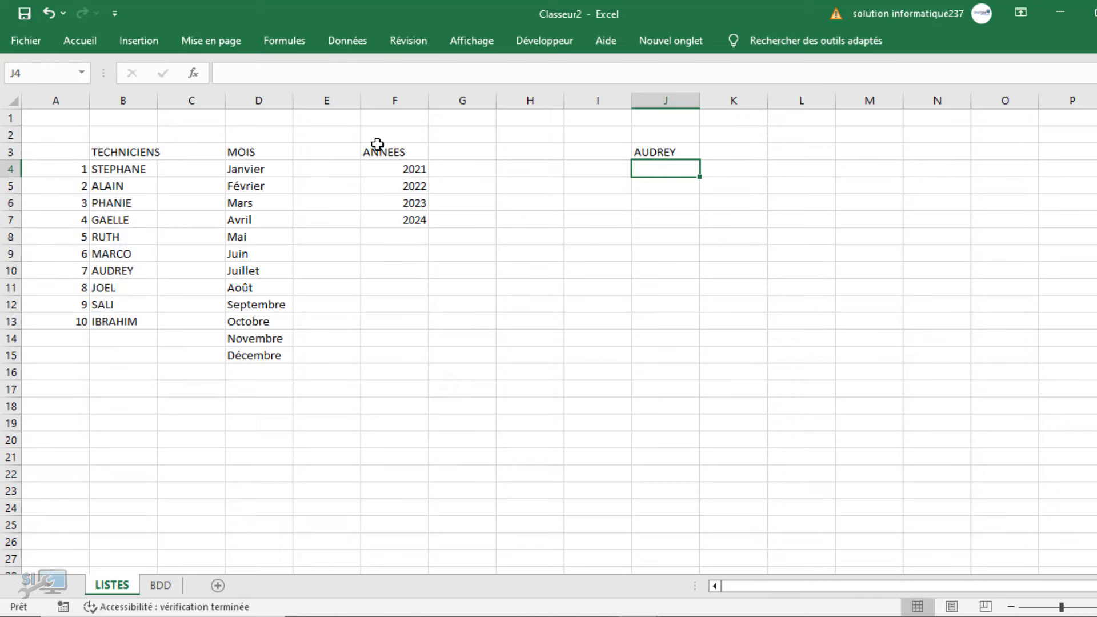
Fill the J3 formula down to J896 and paste the range as values into the BDD sheet from B2.
click(666, 152)
drag(699, 160, 667, 444)
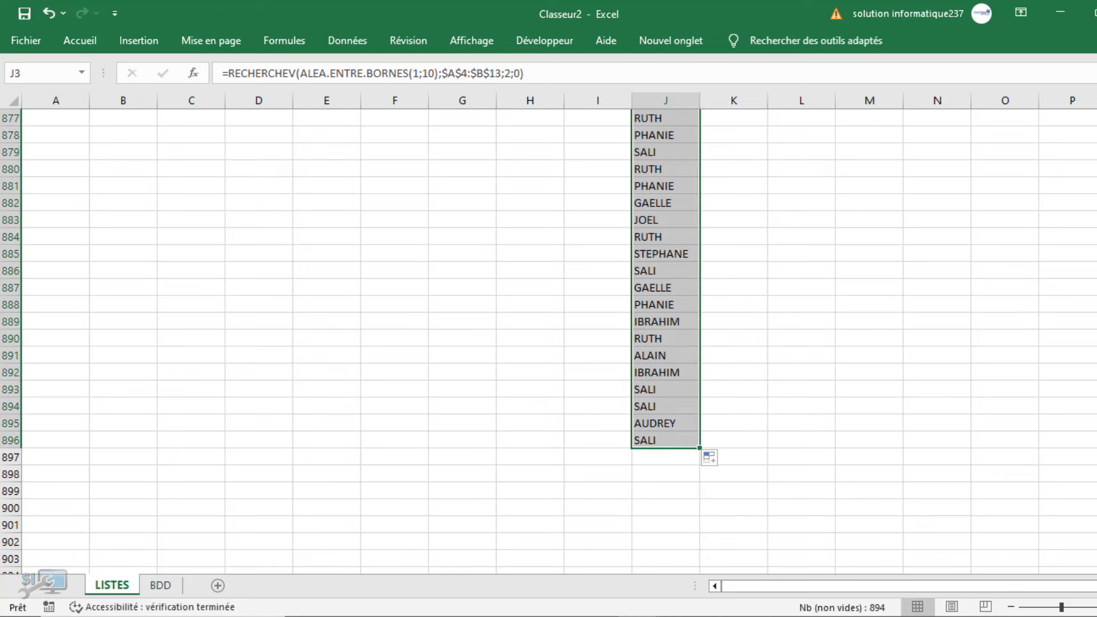
key(ctrl+c)
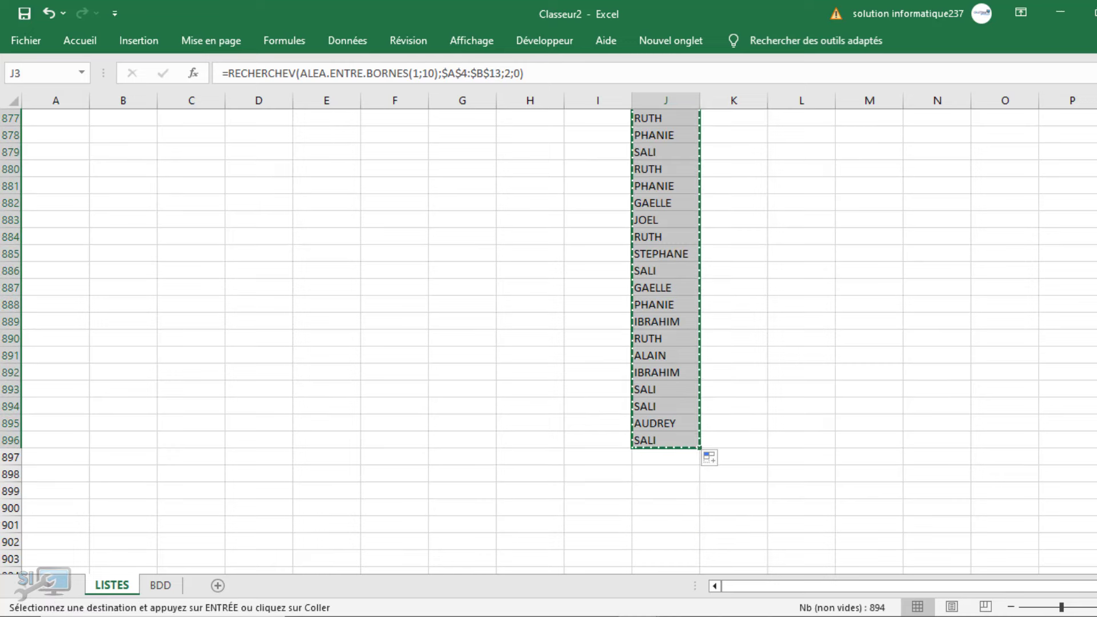
click(161, 585)
click(129, 135)
right_click(130, 136)
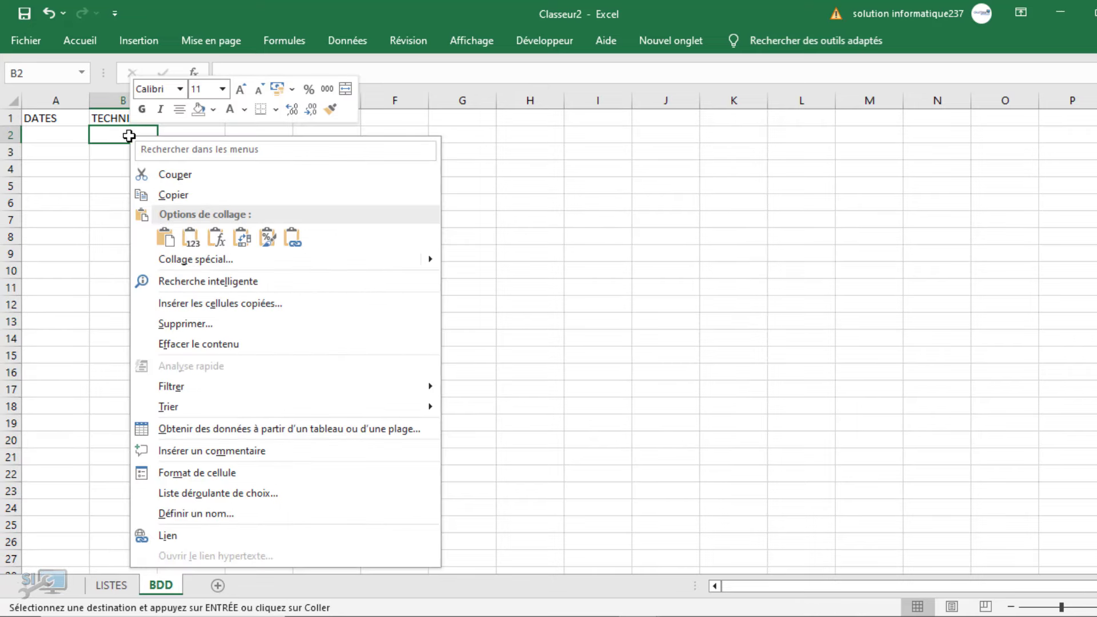
click(191, 240)
click(307, 341)
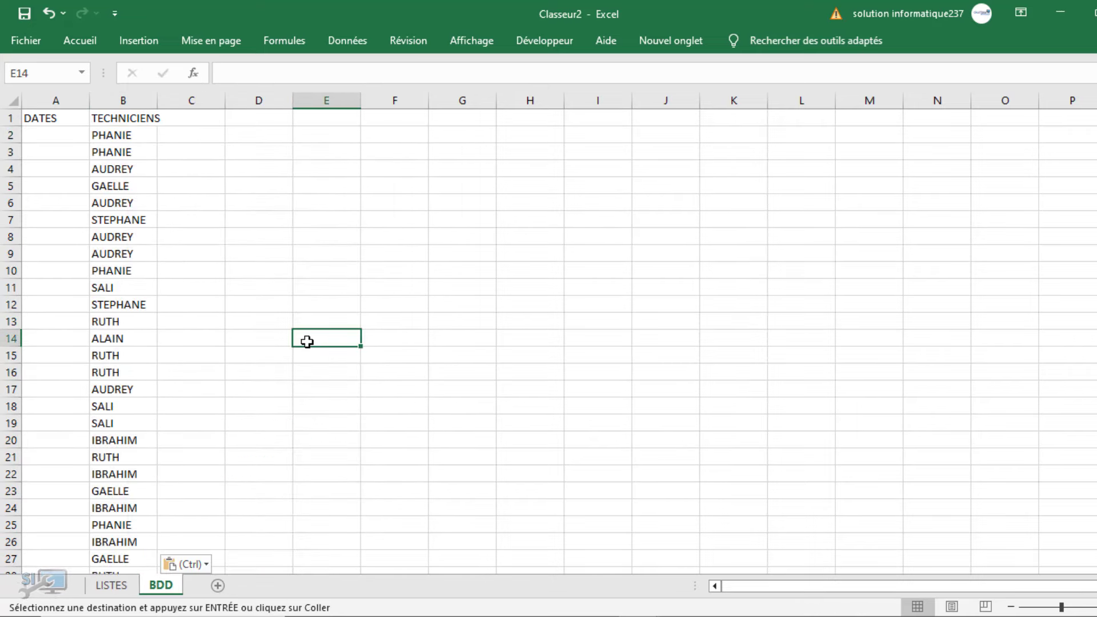
On the LISTES sheet, enter the start date 01/01/2022 in H1 and the end date 30/04/2024 in H2.
click(111, 585)
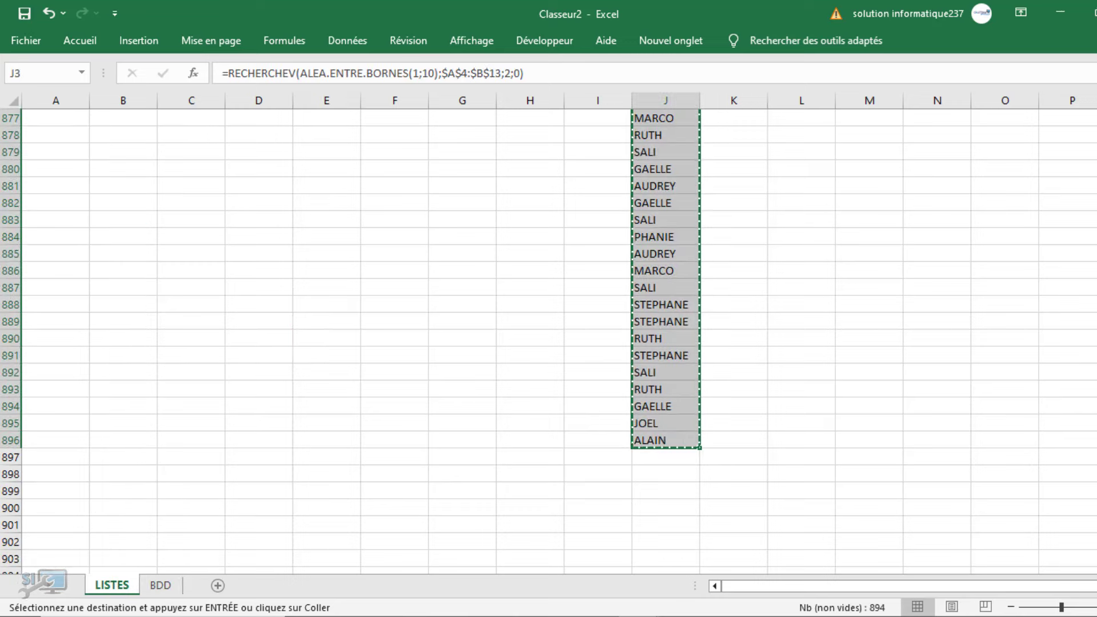
drag(1096, 556, 1096, 116)
key(Escape)
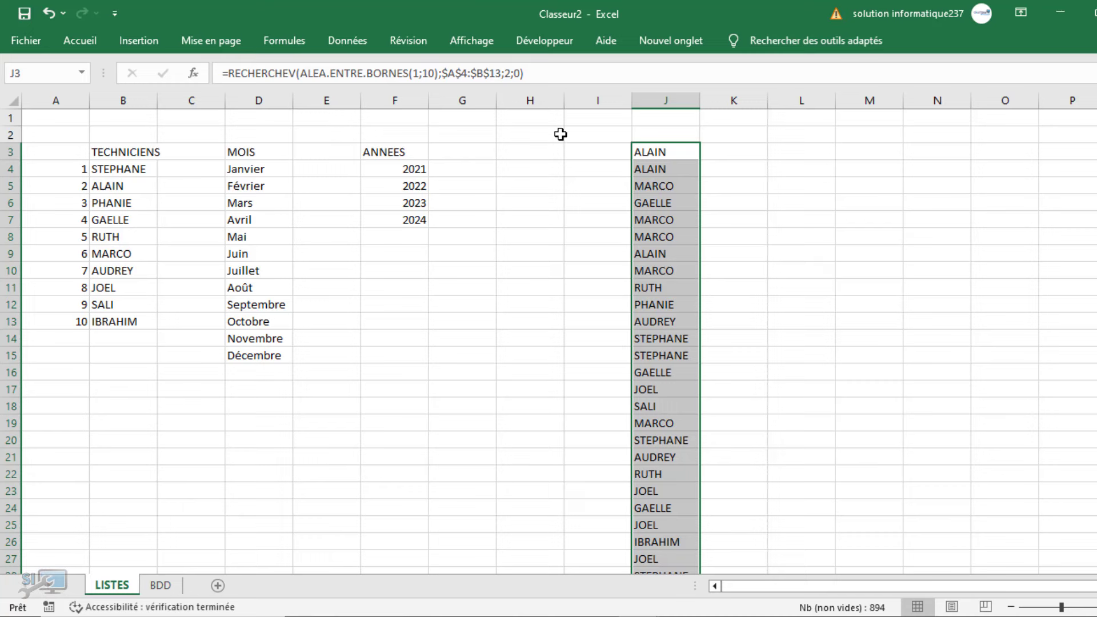
click(524, 118)
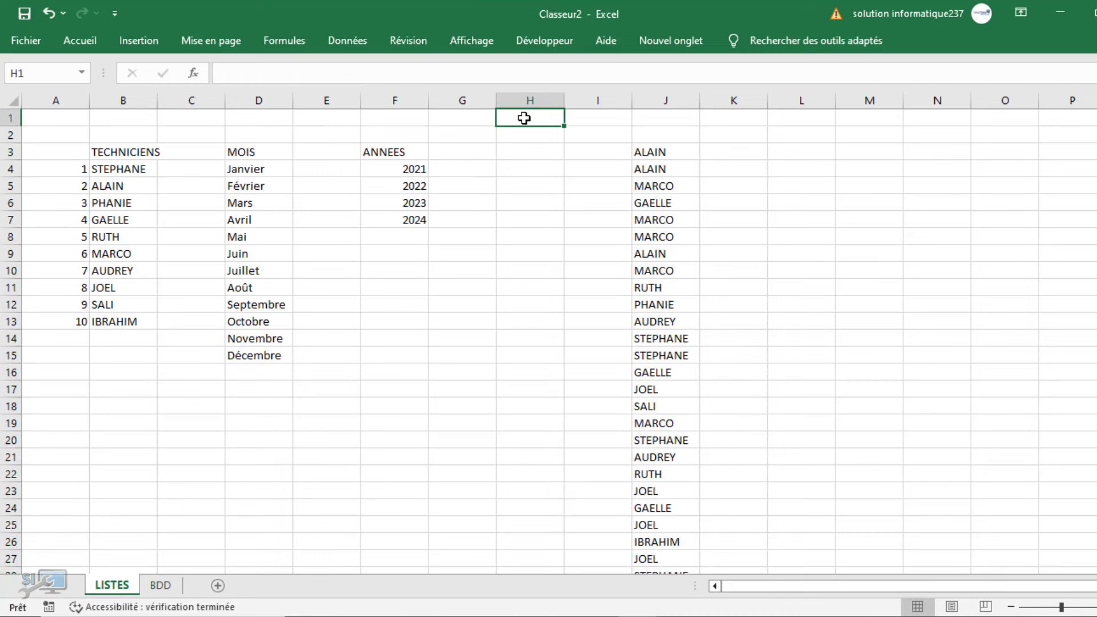
text(1°)
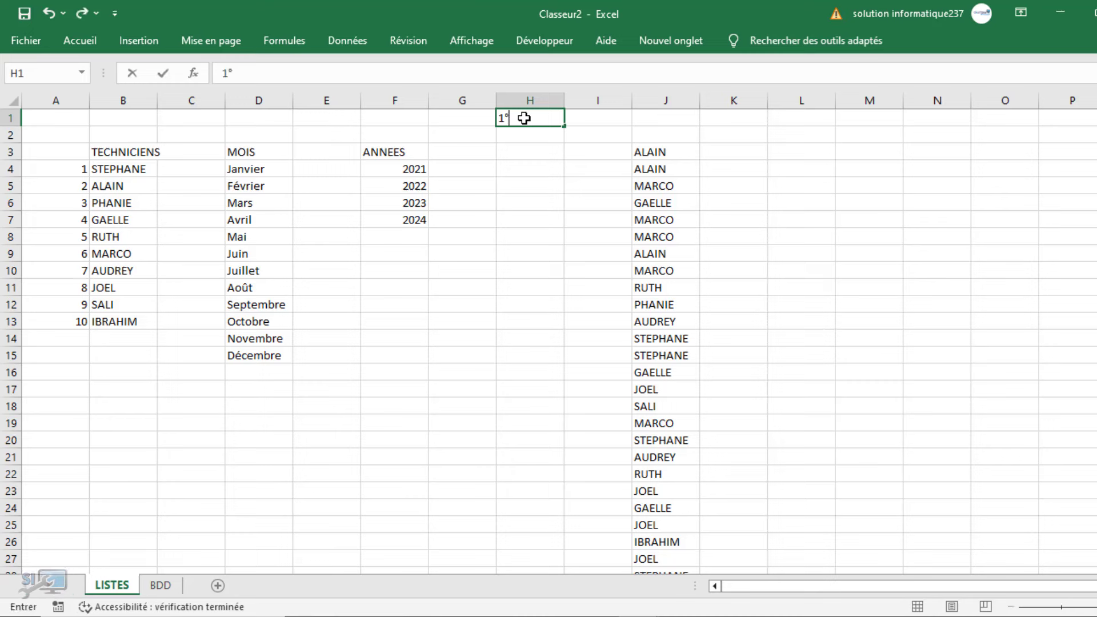
key(BackSpace)
text(/1/2022)
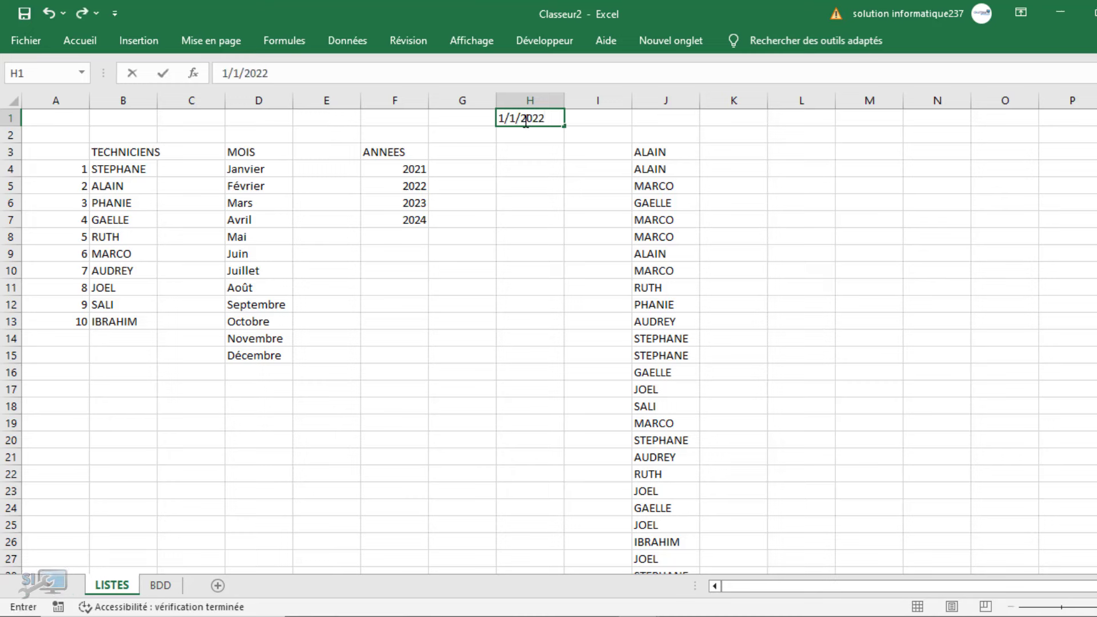
key(Return)
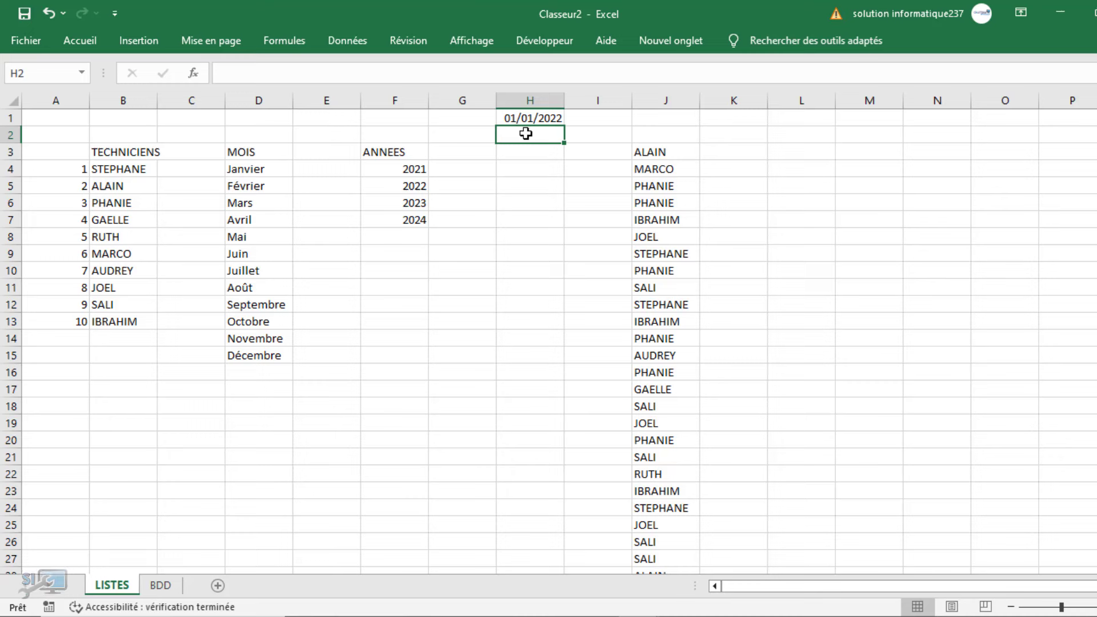
text(30/4/2024)
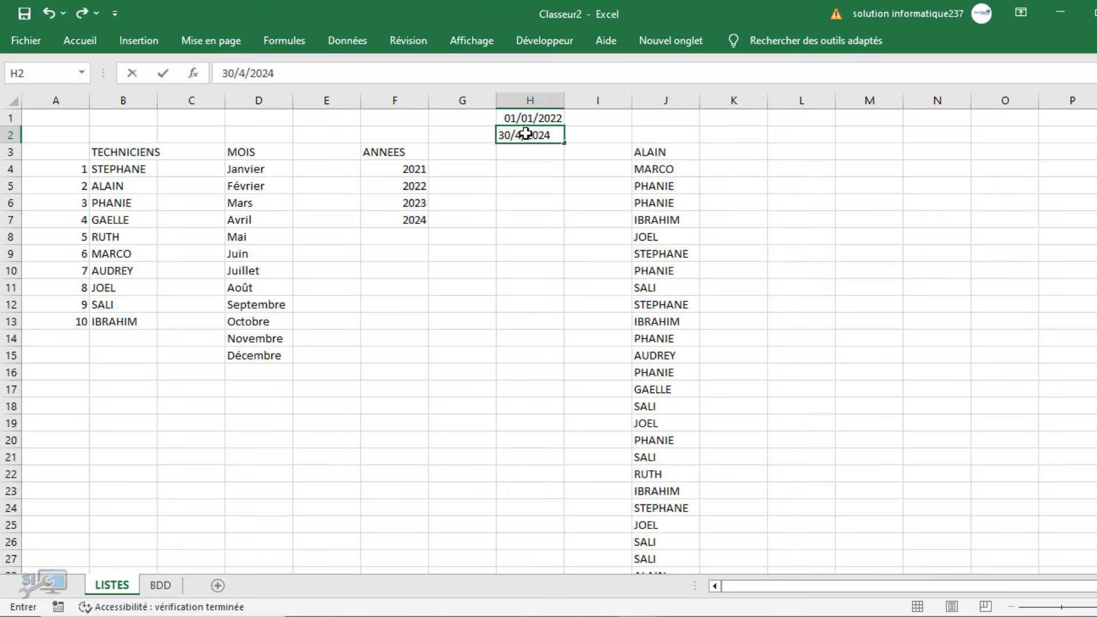
text(/04/2024)
click(536, 191)
Enter =ALEA.ENTRE.BORNES($H$1;H2) in K3 and fill it down alongside the random technicians.
click(733, 148)
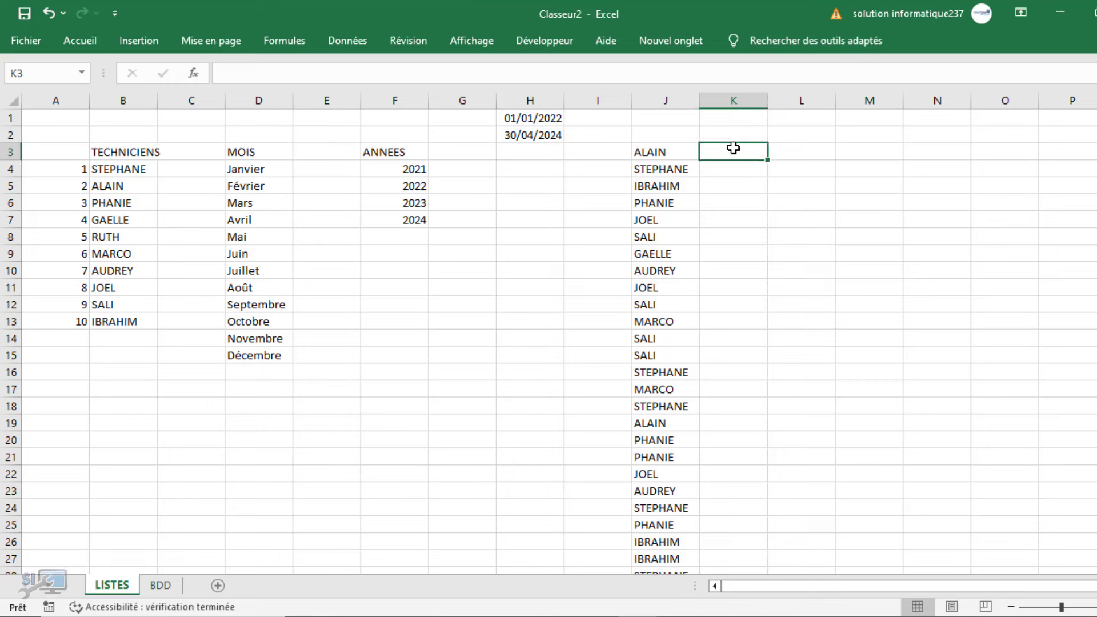
text(=ale)
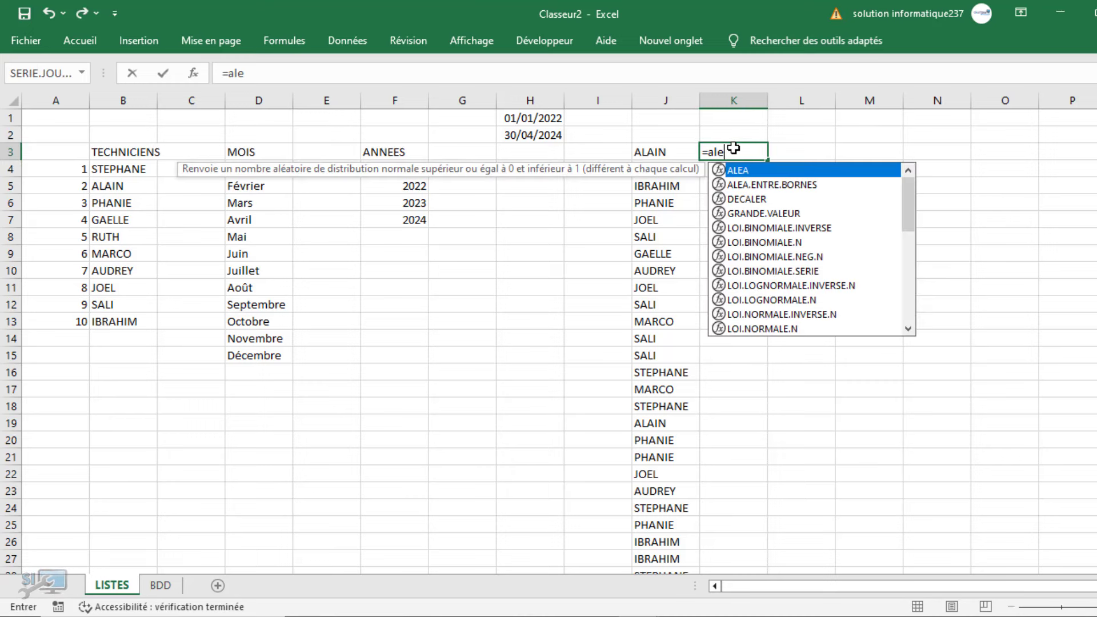
key(Down)
key(Tab)
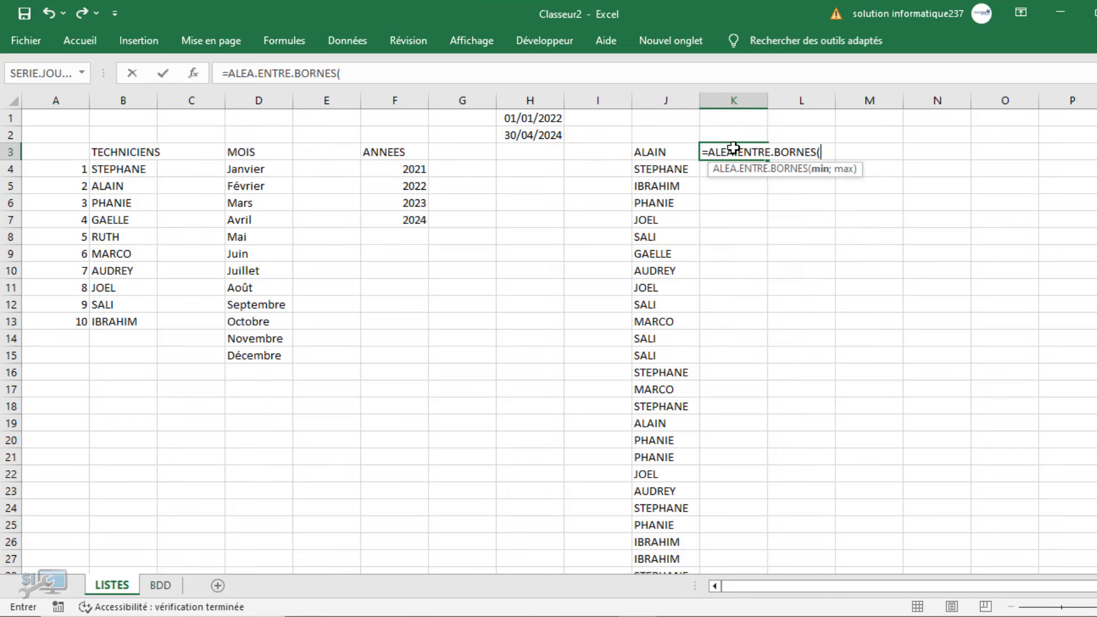
click(534, 123)
text(;)
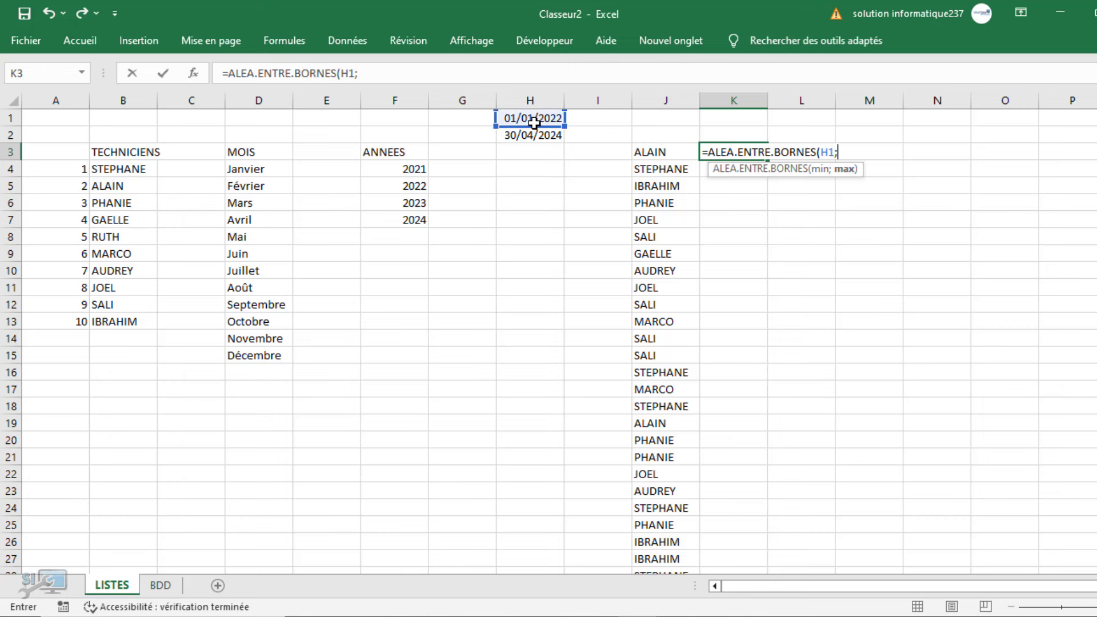
key(BackSpace)
key(F4)
text(;)
click(542, 138)
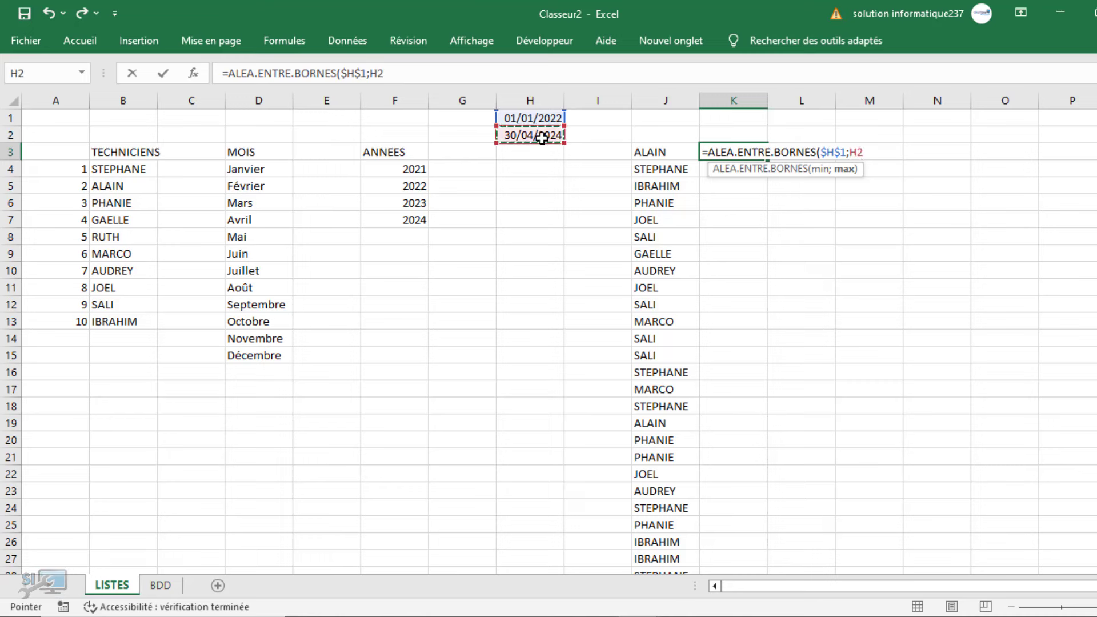
text())
key(Return)
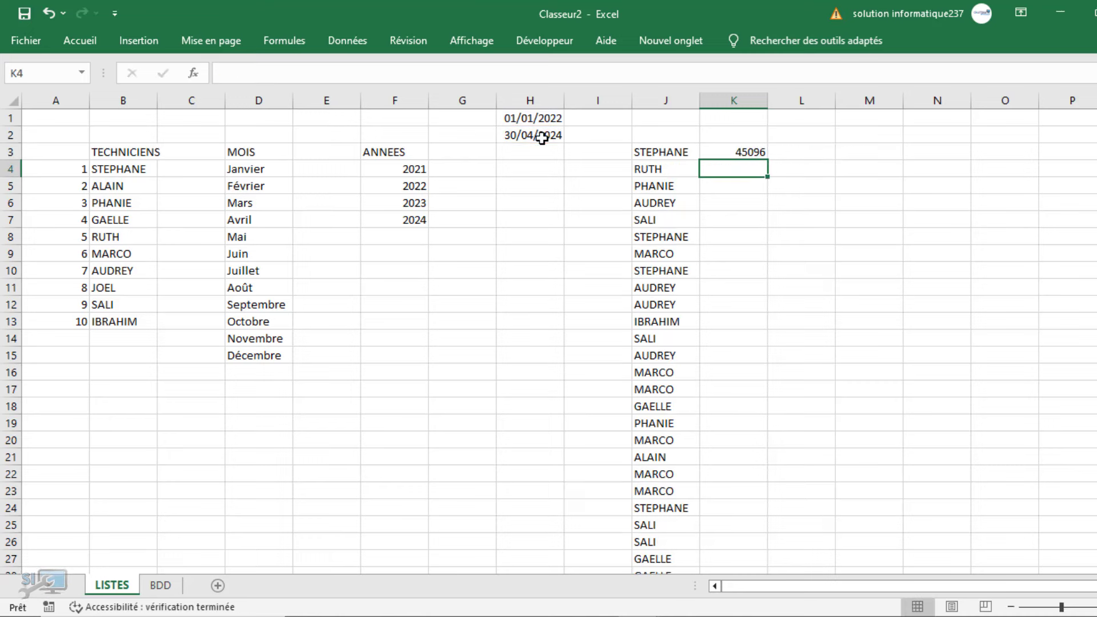
click(752, 153)
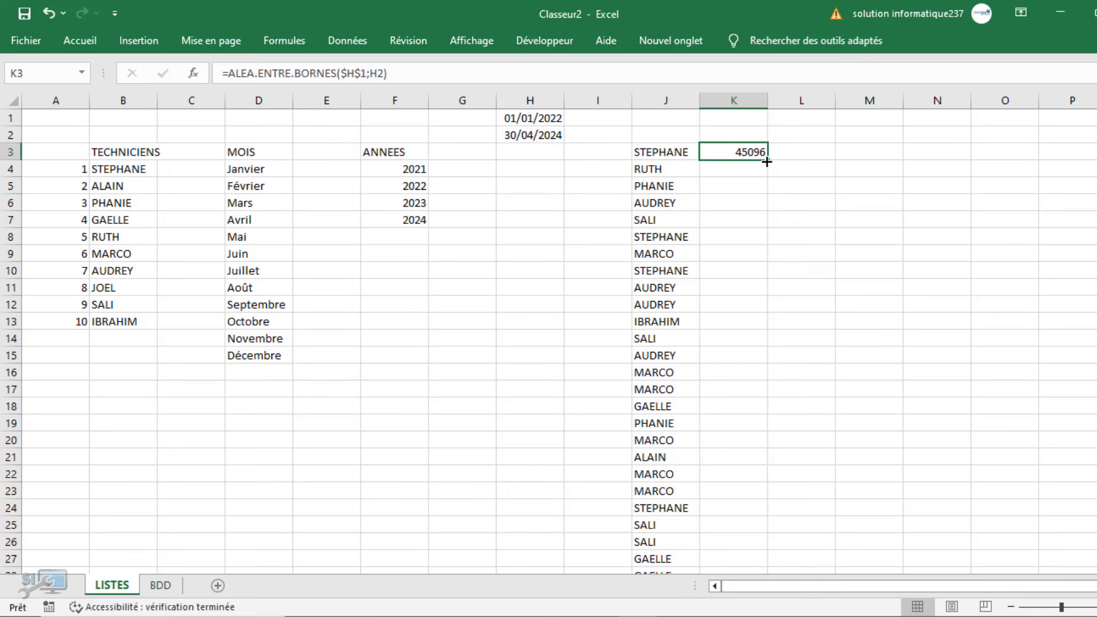
double_click(767, 162)
Make the H2 reference absolute ($H$2) in the K3 formula and refill column K down alongside the technicians.
click(735, 150)
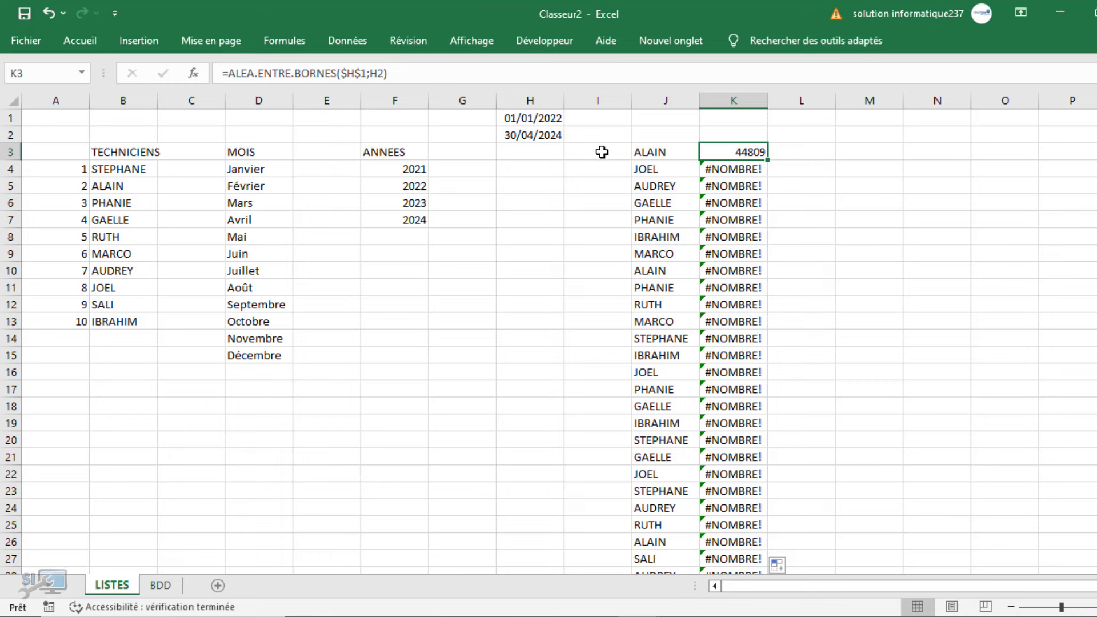
double_click(375, 74)
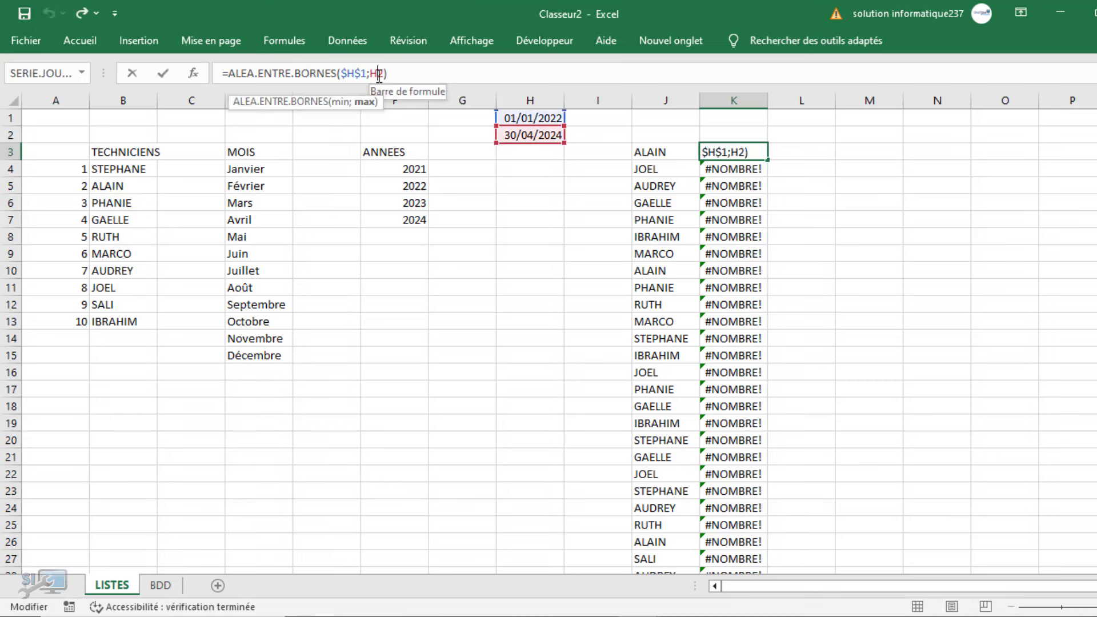
key(F4)
key(Return)
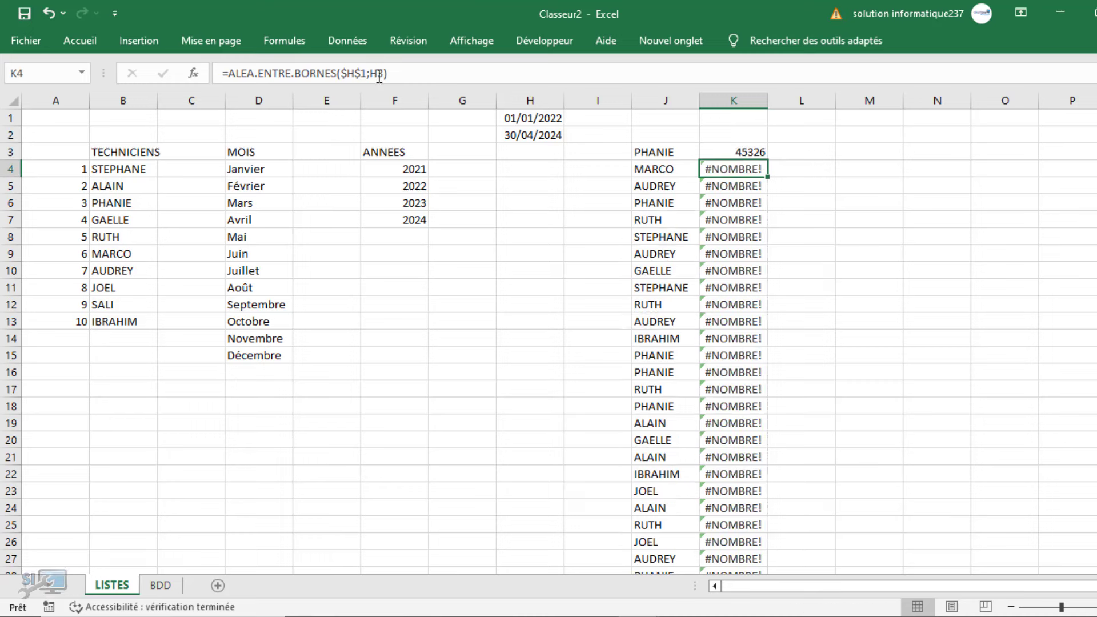
click(737, 150)
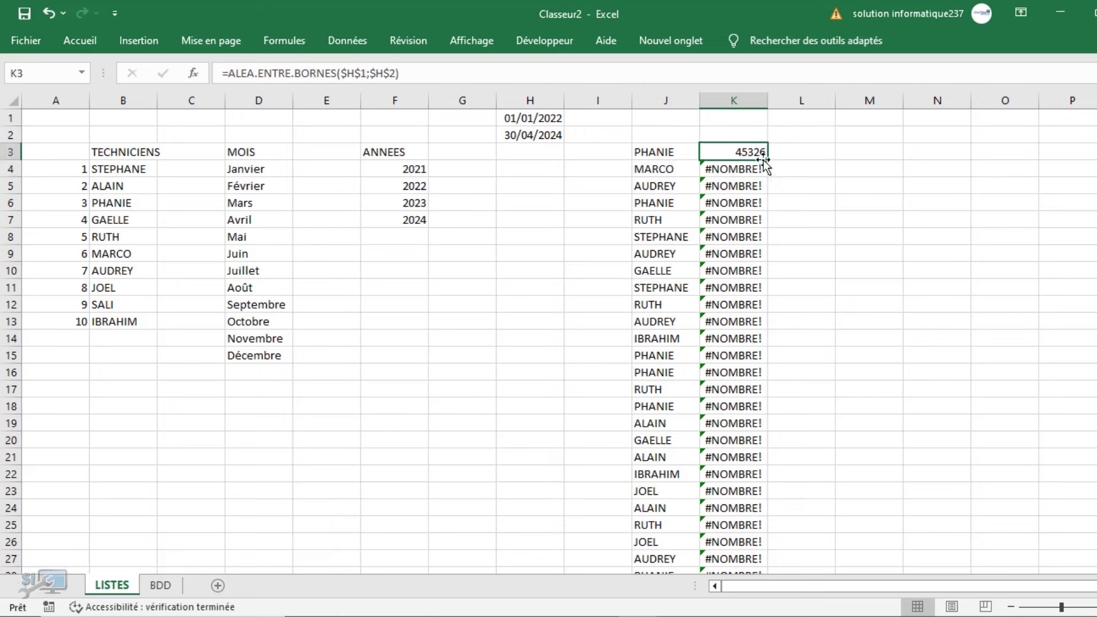
double_click(766, 158)
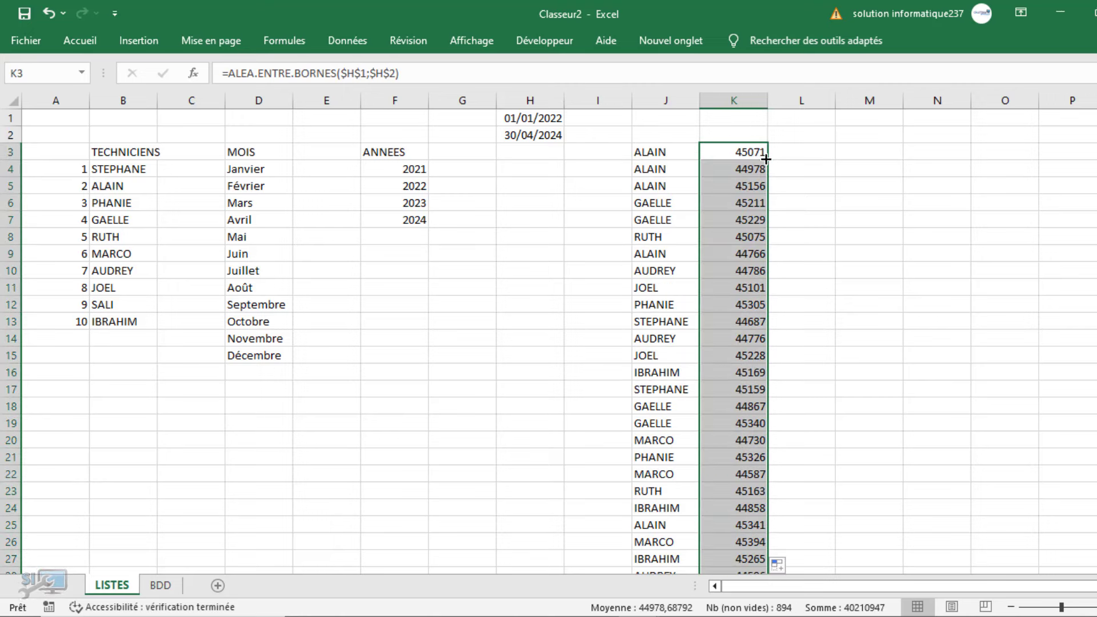
Copy the random date numbers from column K and paste them as values into the BDD sheet from A2.
key(ctrl+c)
click(161, 585)
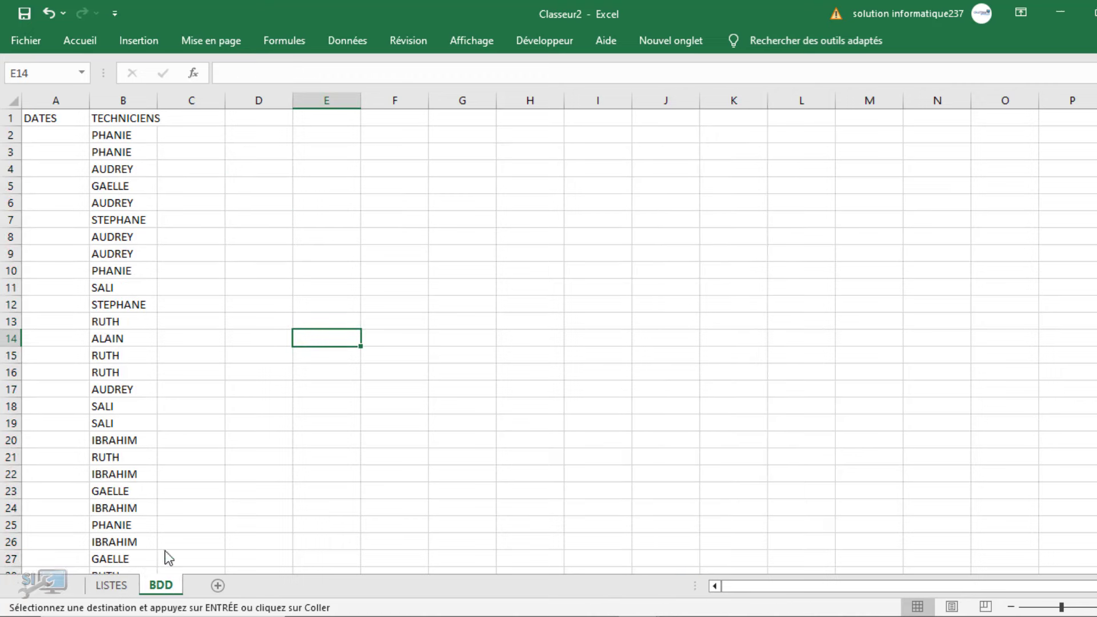
right_click(65, 138)
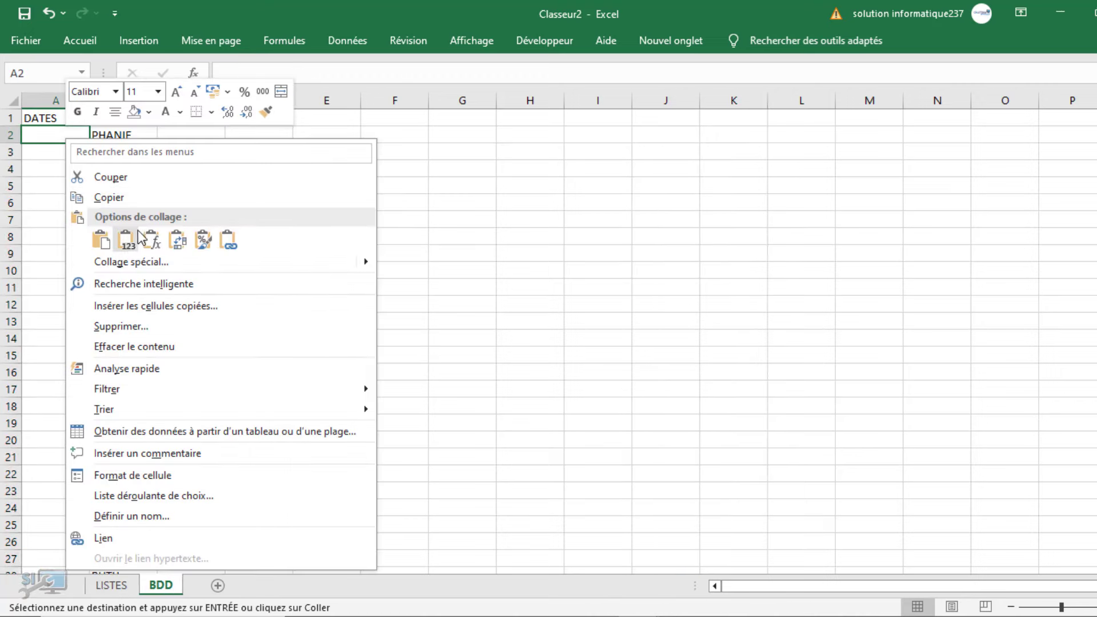
click(132, 243)
click(307, 270)
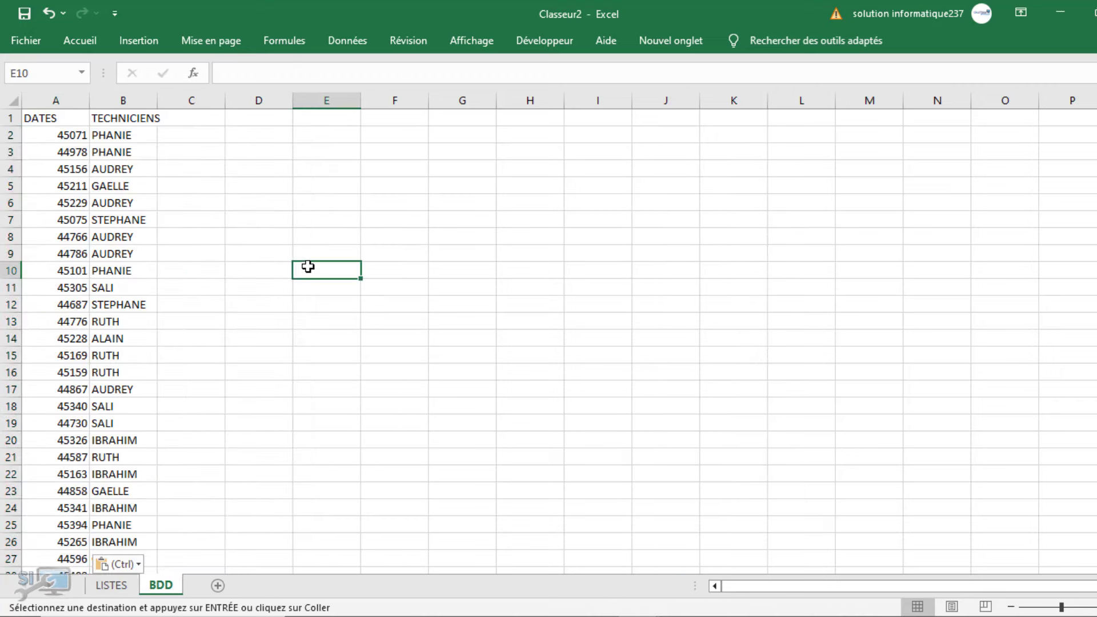
Format column A of the BDD sheet as short date (Date courte).
click(66, 101)
click(89, 31)
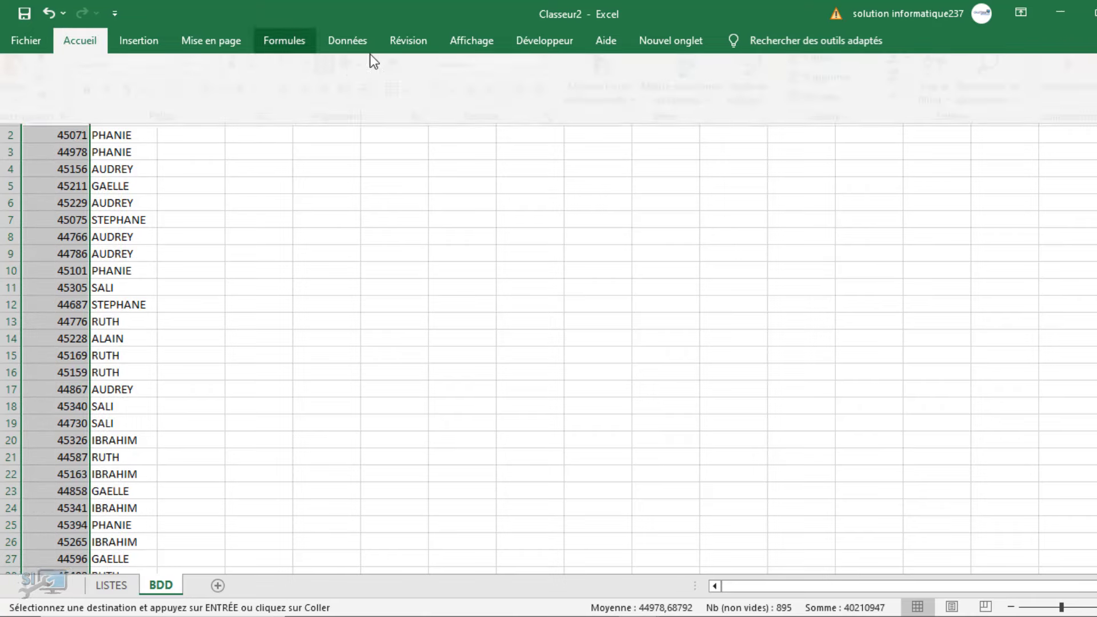
click(552, 73)
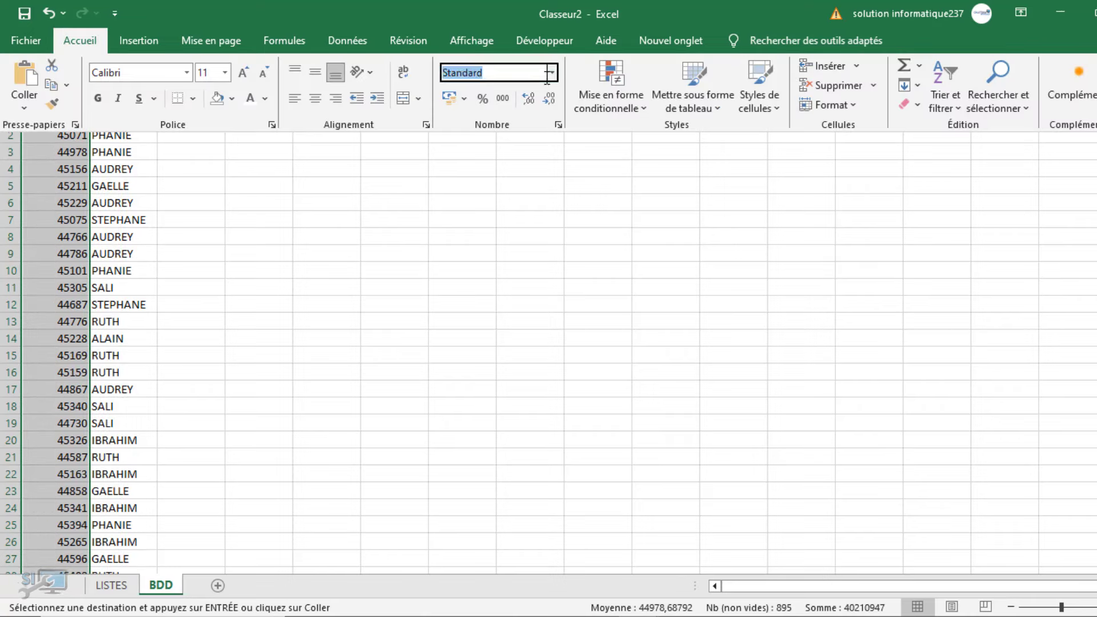
click(553, 74)
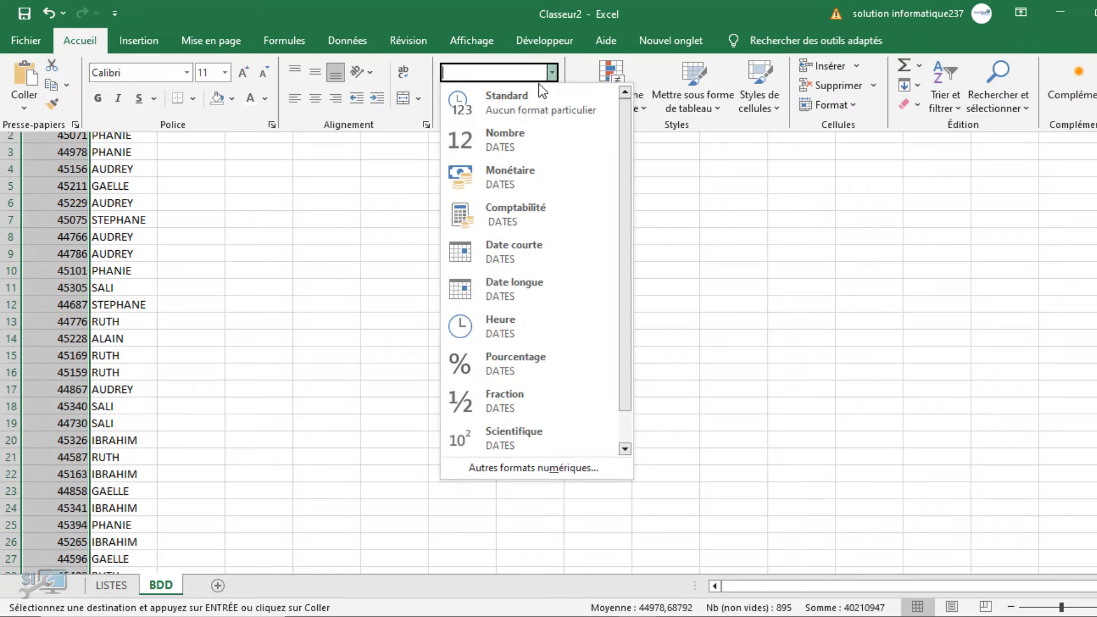
click(510, 261)
click(327, 222)
click(193, 156)
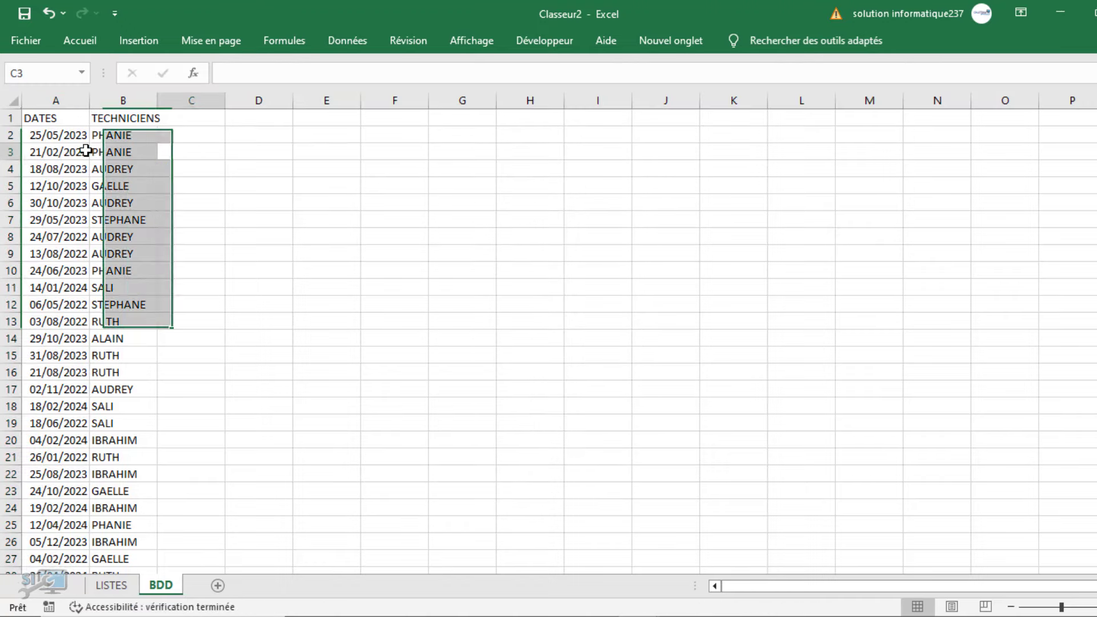
click(64, 156)
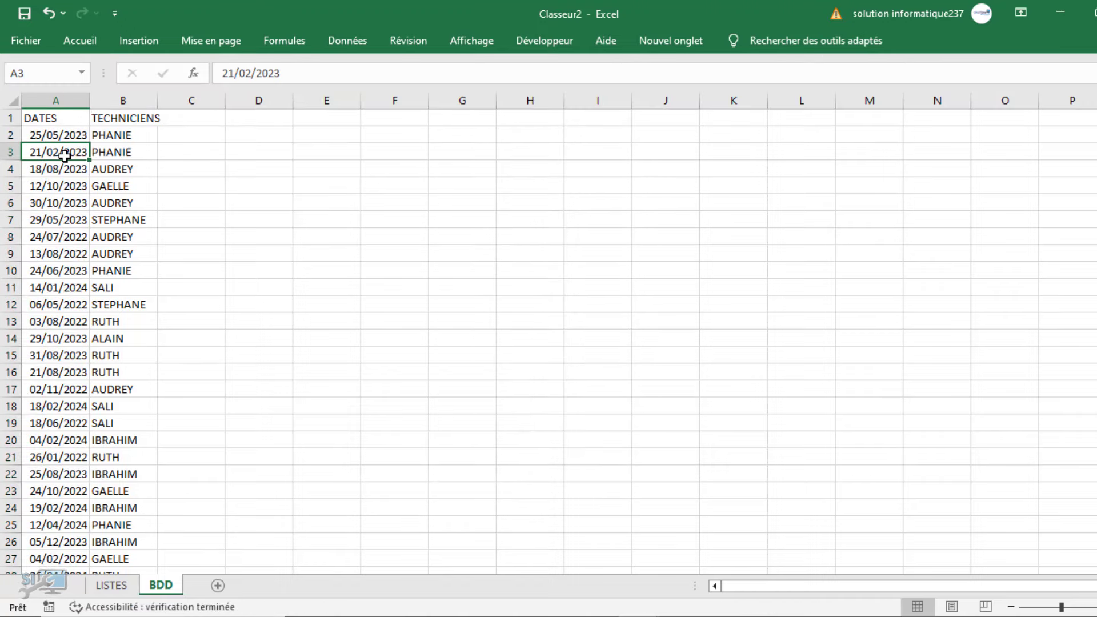
Add a new worksheet after BDD and name it SUIVI.
click(220, 587)
double_click(216, 589)
text(S)
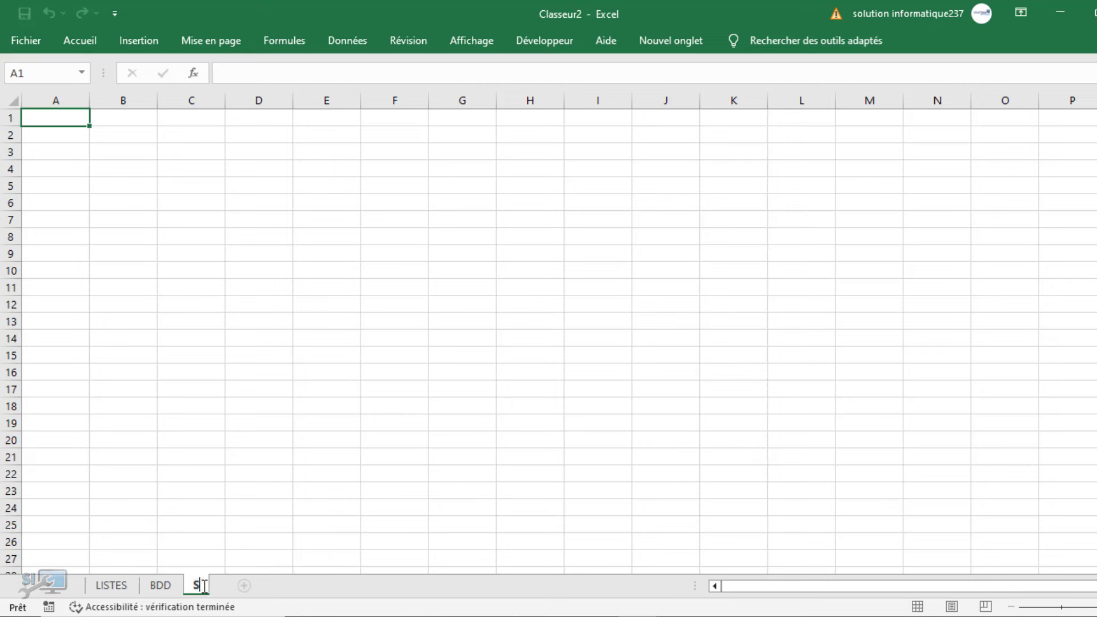
text(QIVI)
key(Return)
Format the BDD data as a table with the light blue banded style and slightly widen the DATES column.
click(148, 589)
click(29, 216)
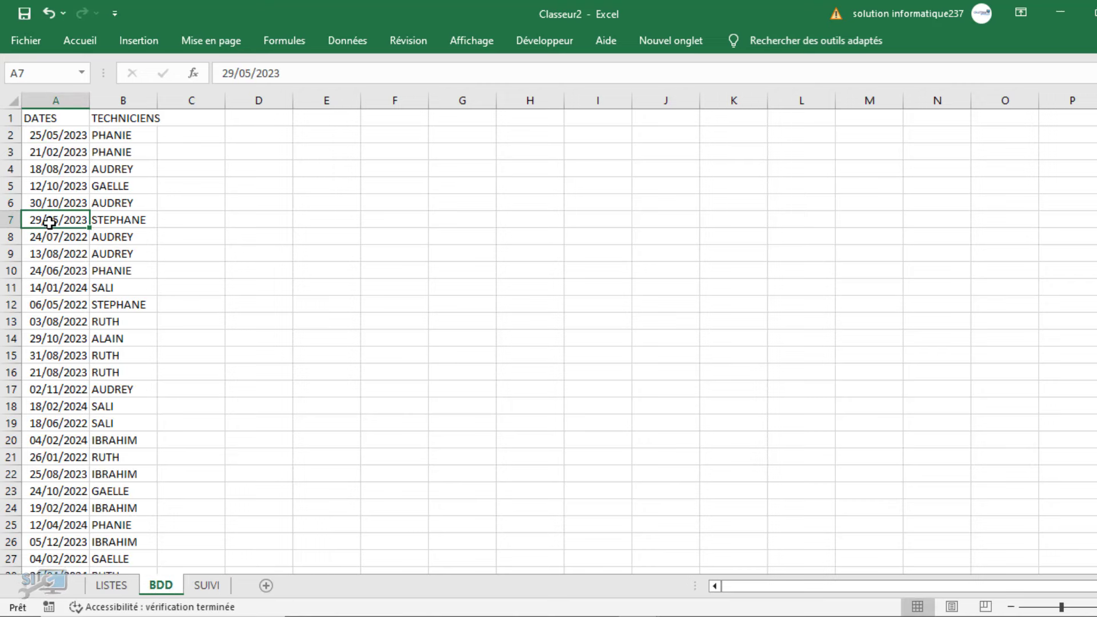
right_click(78, 43)
click(129, 77)
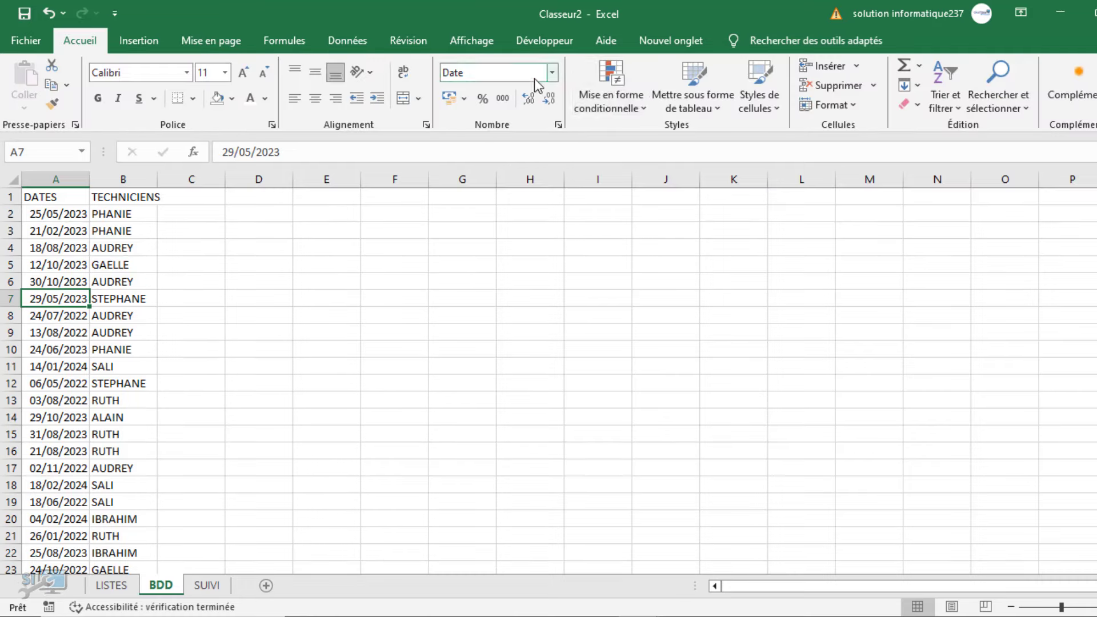
click(708, 103)
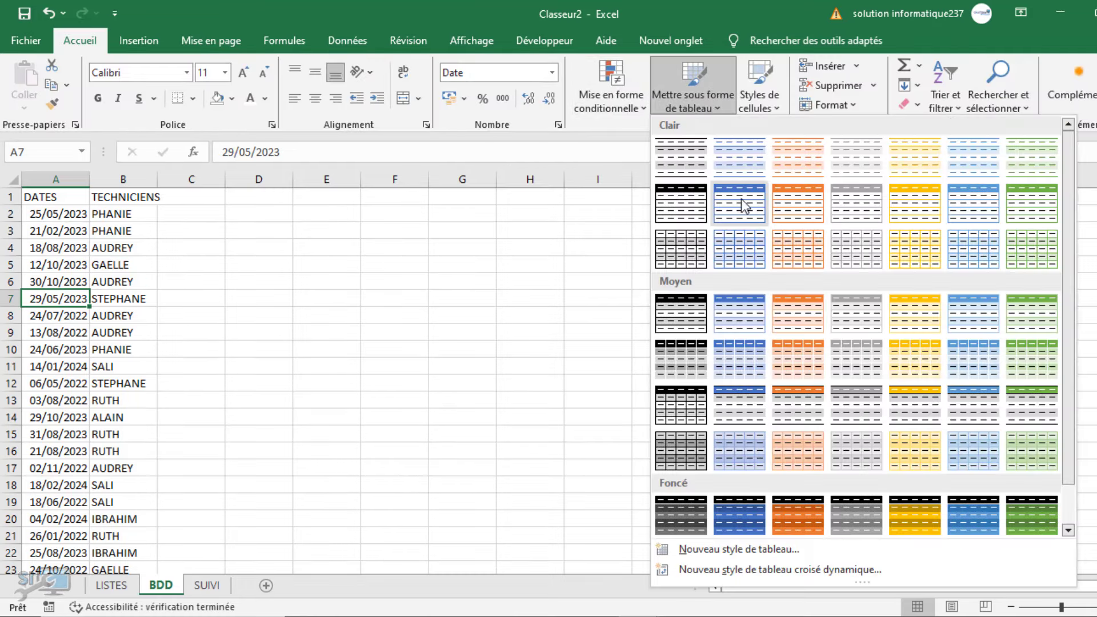
click(737, 160)
click(751, 269)
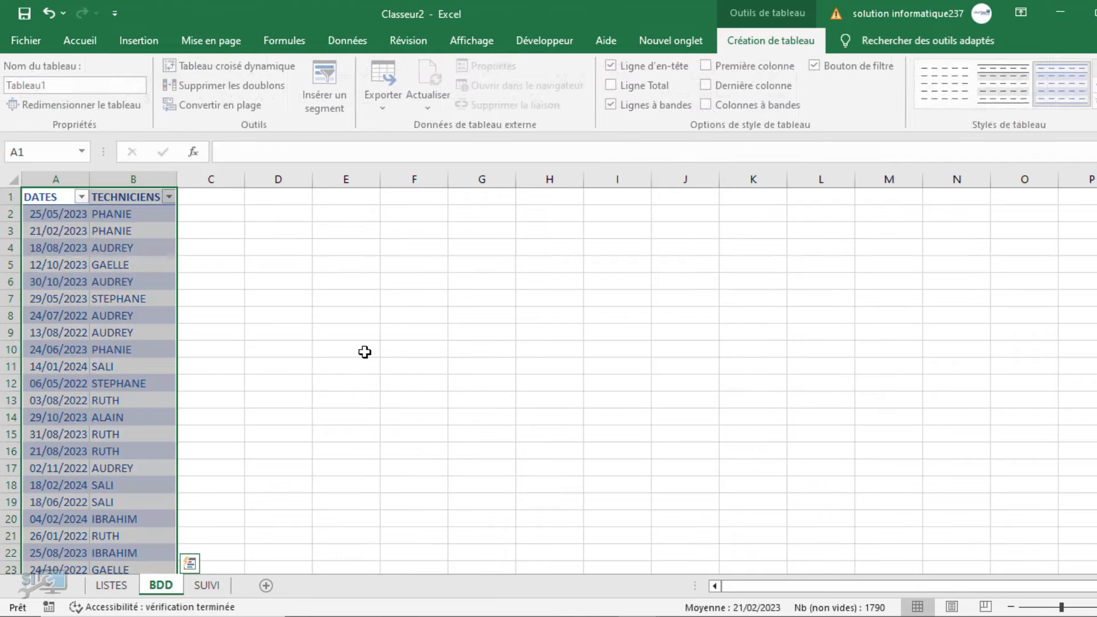
click(365, 353)
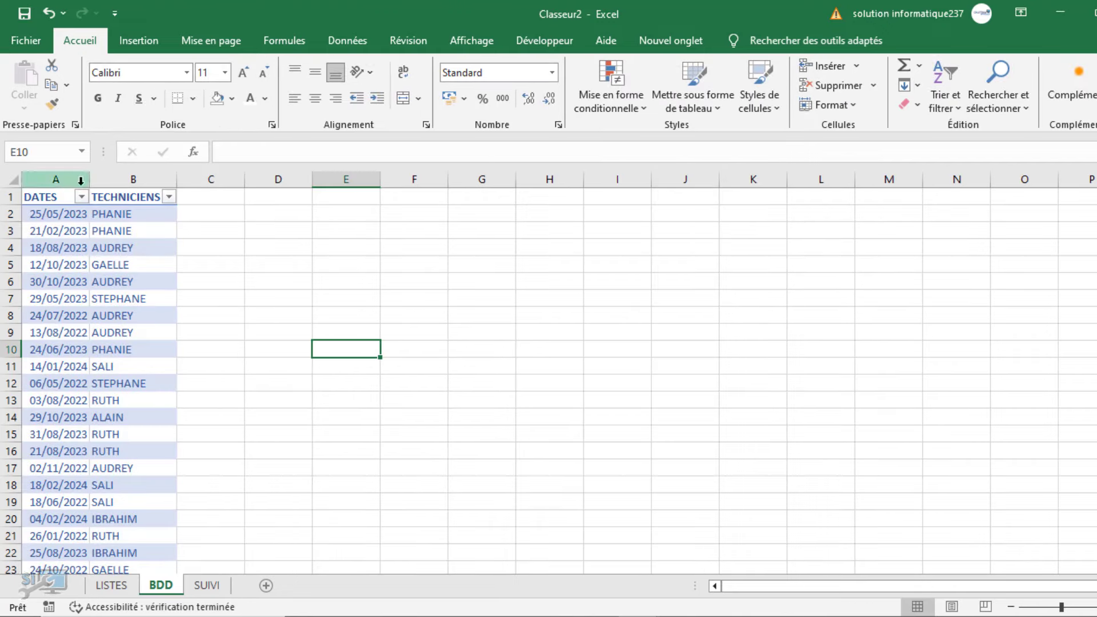
drag(87, 184, 101, 184)
click(109, 252)
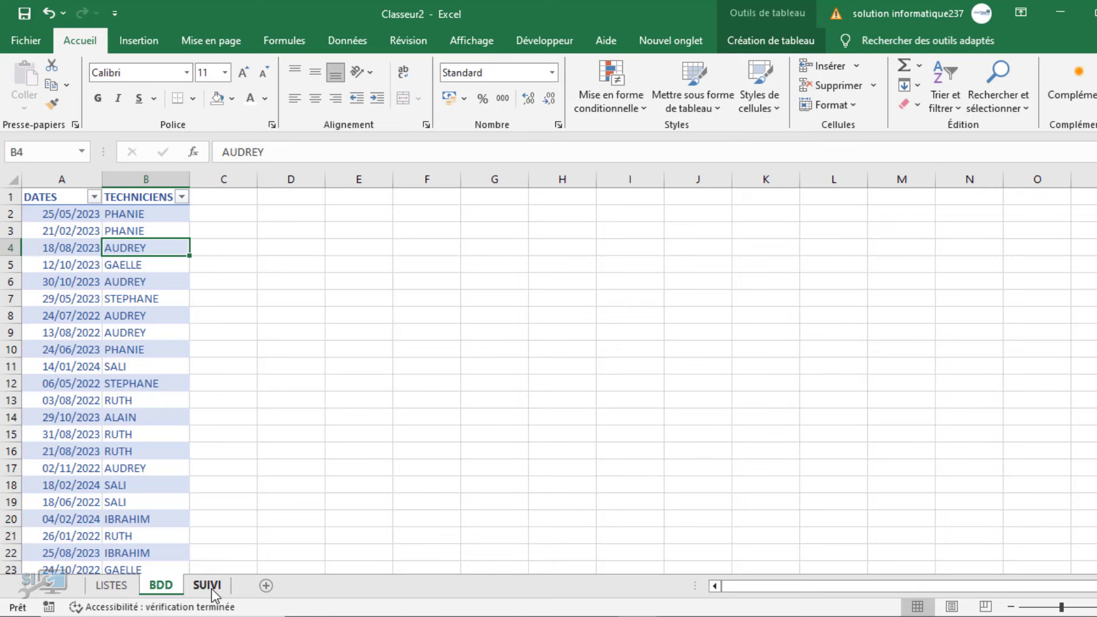
On the LISTES sheet, delete the random technicians and date numbers in columns J and K from row 3 down.
click(120, 591)
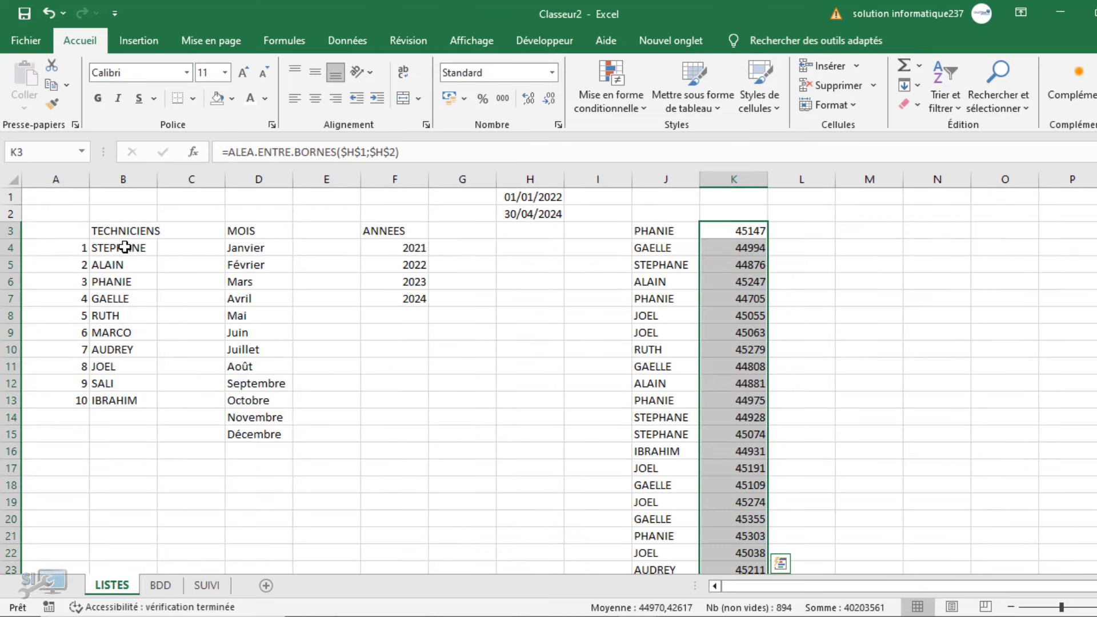
drag(496, 196, 823, 317)
drag(828, 546, 823, 537)
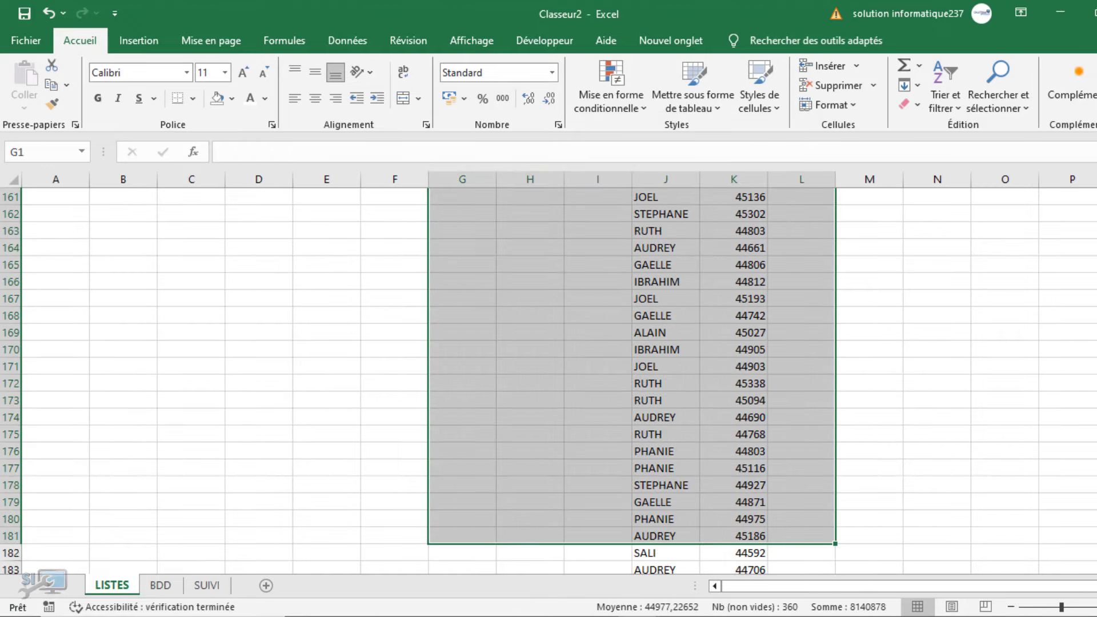
scroll(548, 380, up, 20)
click(665, 232)
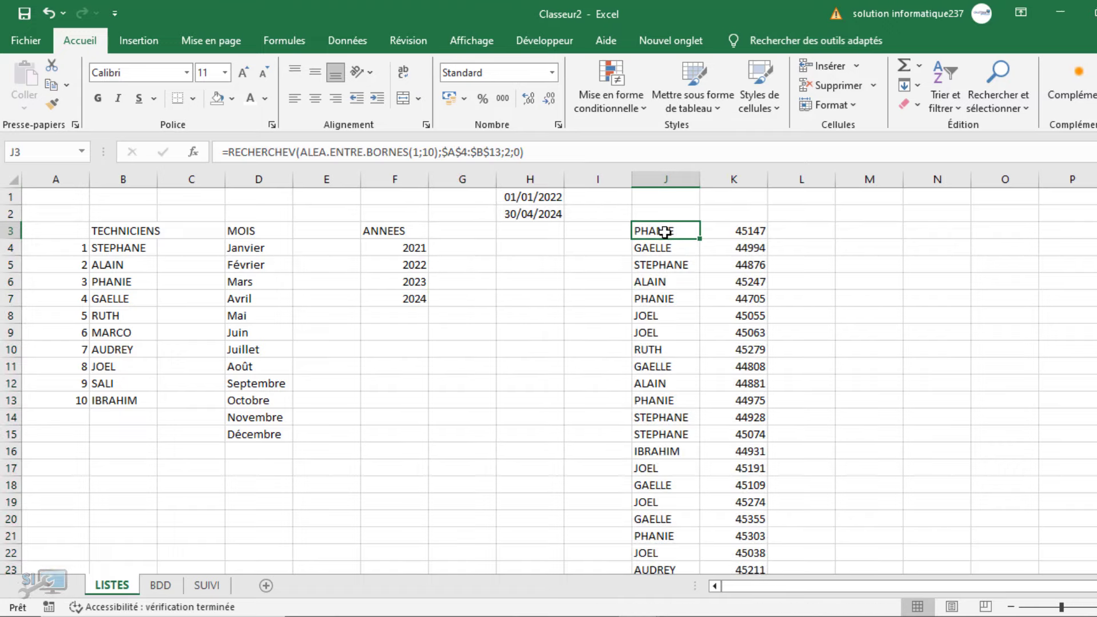
key(shift+Right)
key(ctrl+shift+Down)
key(Delete)
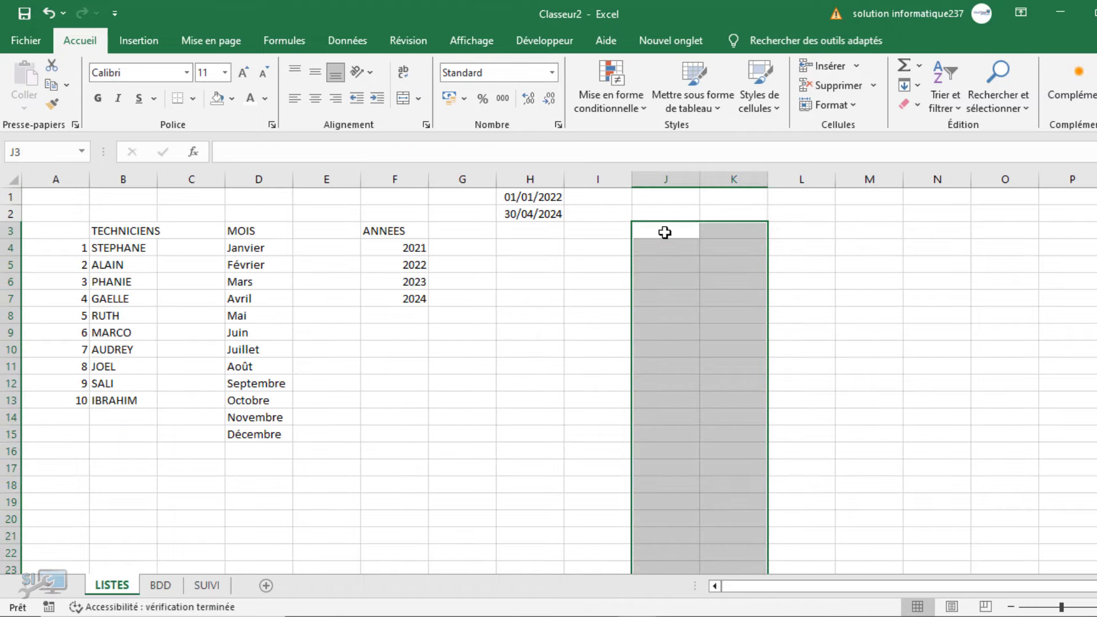
Clear the start and end dates in H1:H2 and the helper numbers beside the technicians in column A.
drag(516, 196, 541, 221)
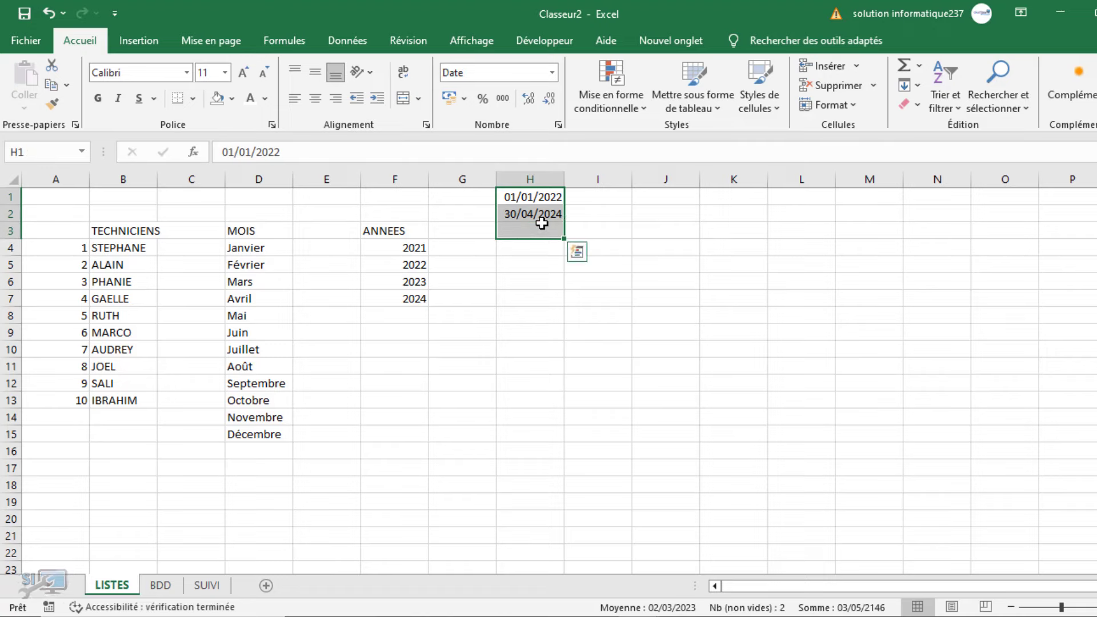
key(Delete)
drag(78, 247, 80, 431)
key(Delete)
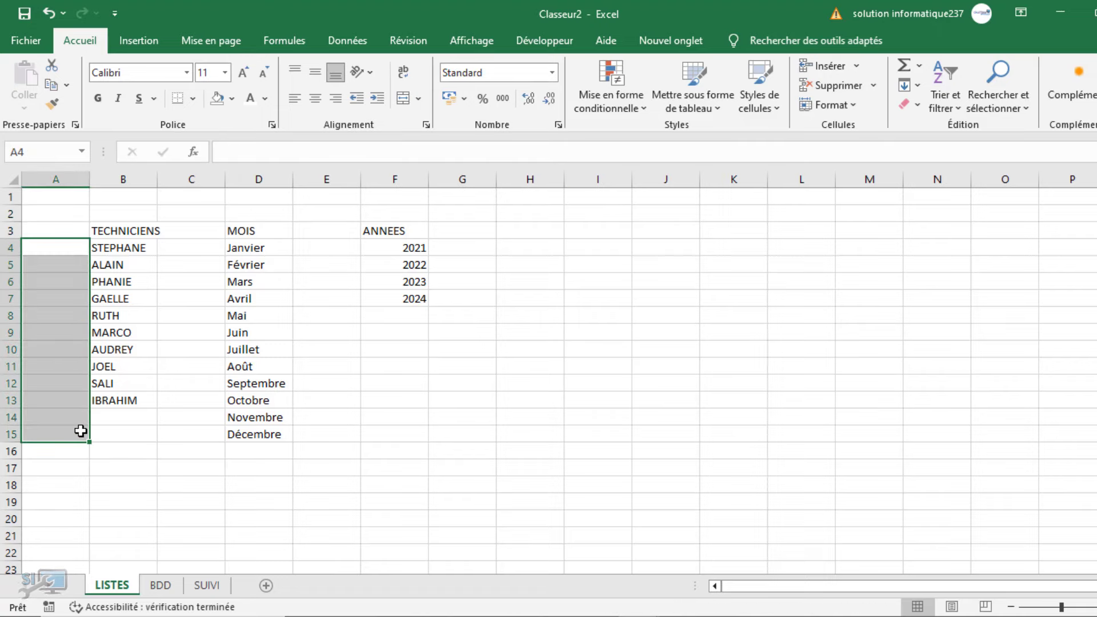
Copy the TECHNICIENS list with its header from LISTES, paste it as values at B10 of SUIVI, and widen column B to fit.
click(163, 585)
click(204, 585)
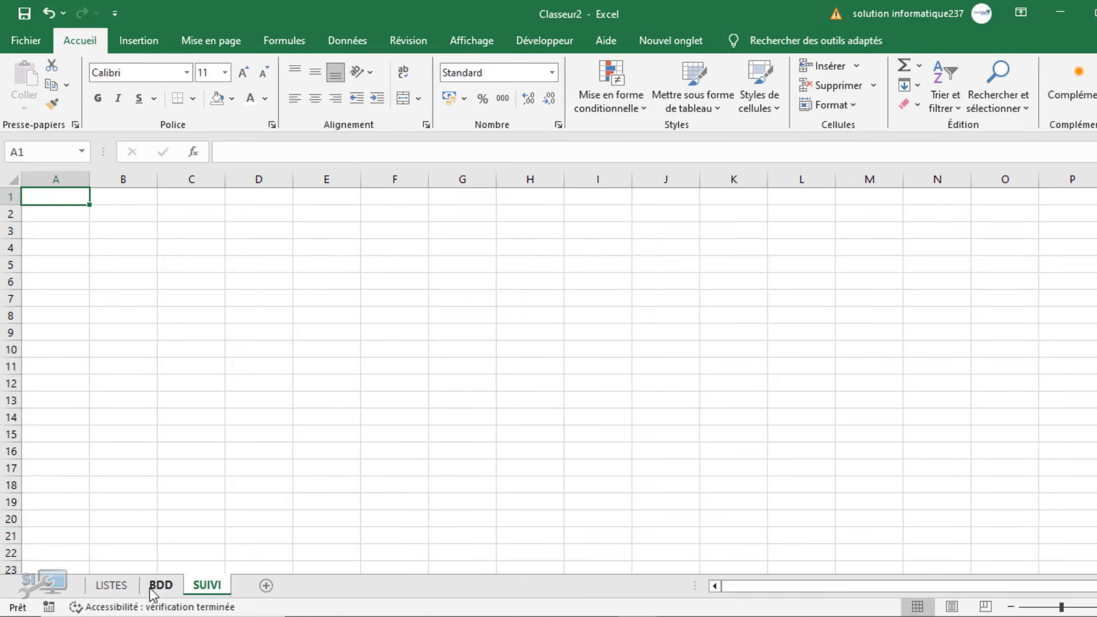
click(114, 585)
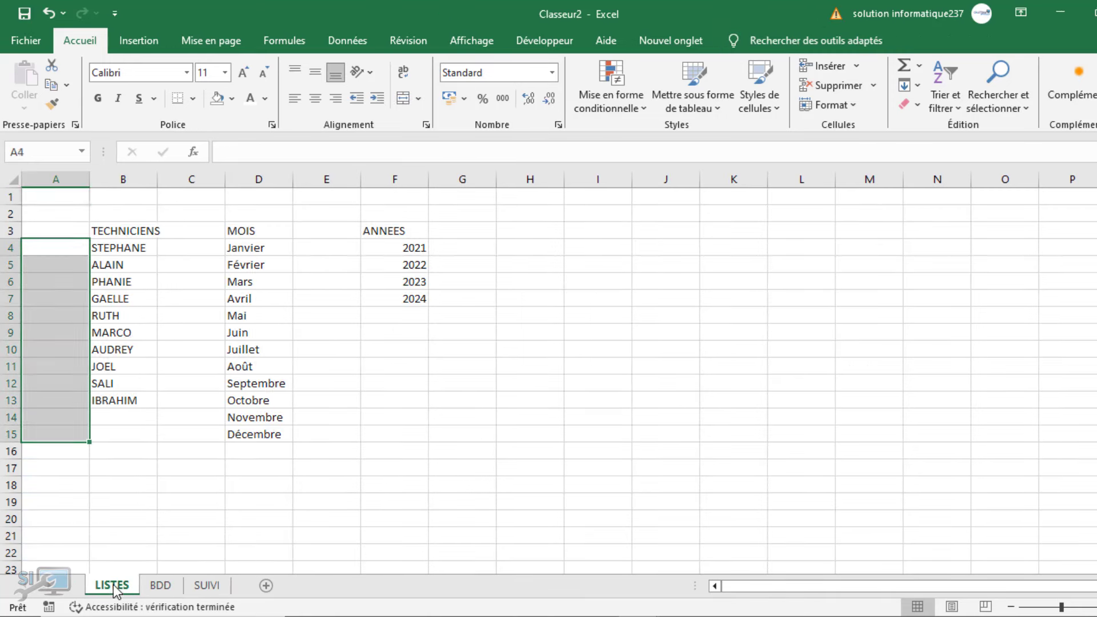
click(132, 248)
drag(137, 230, 125, 399)
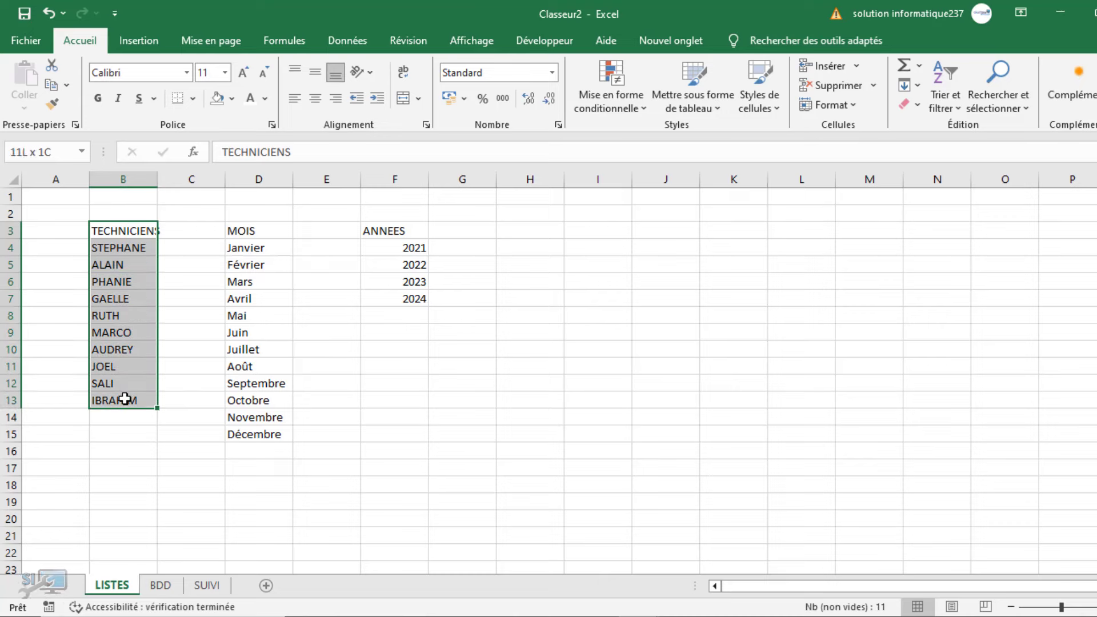
key(ctrl+c)
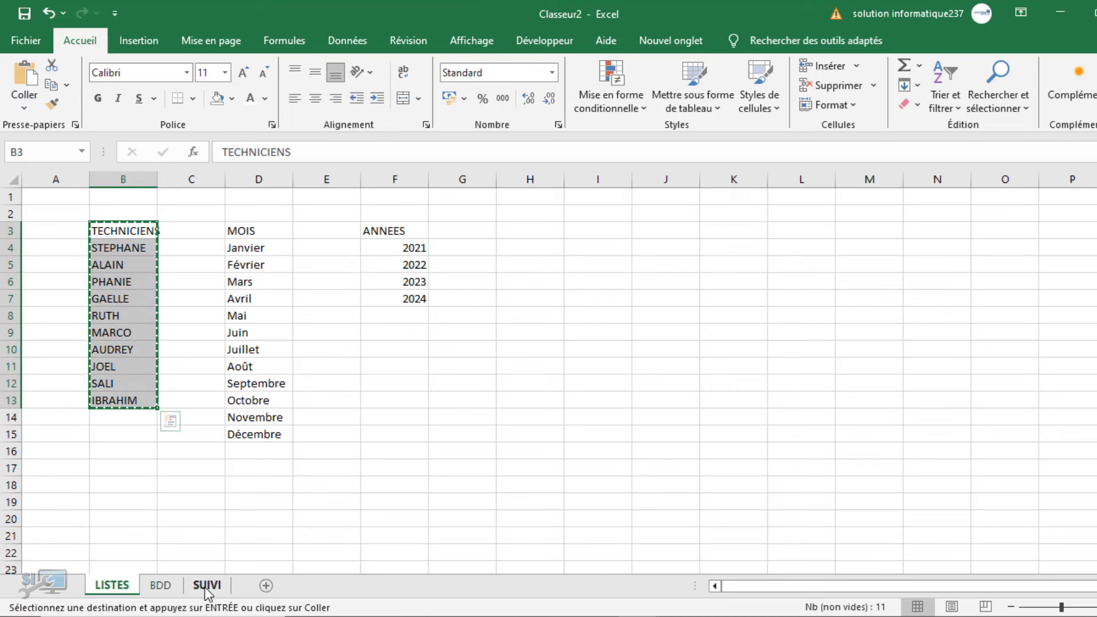
click(207, 585)
click(116, 352)
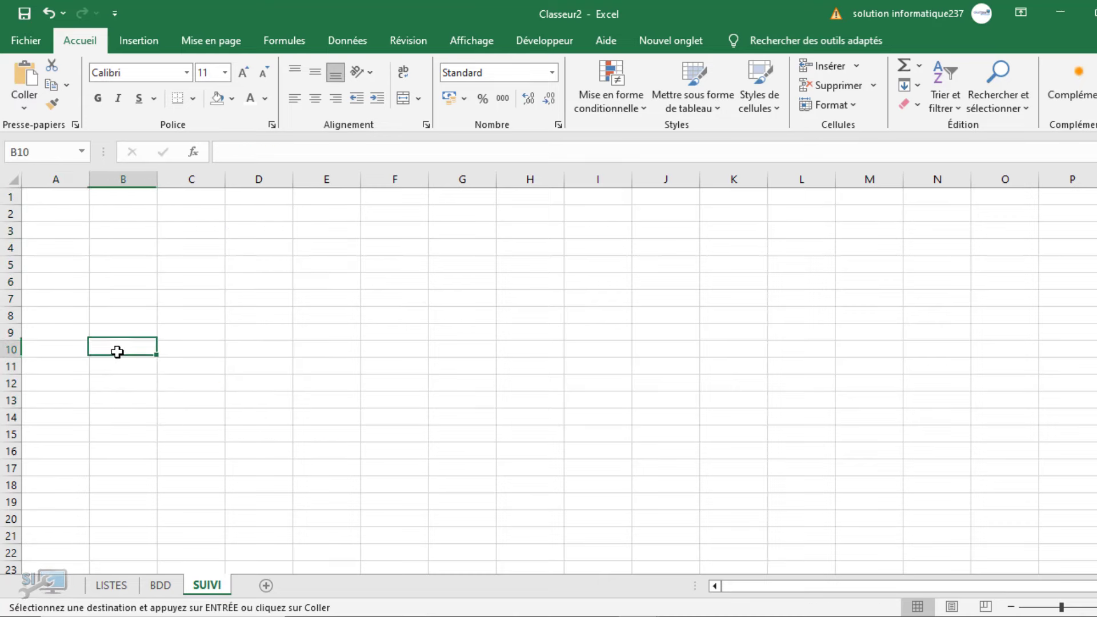
right_click(126, 349)
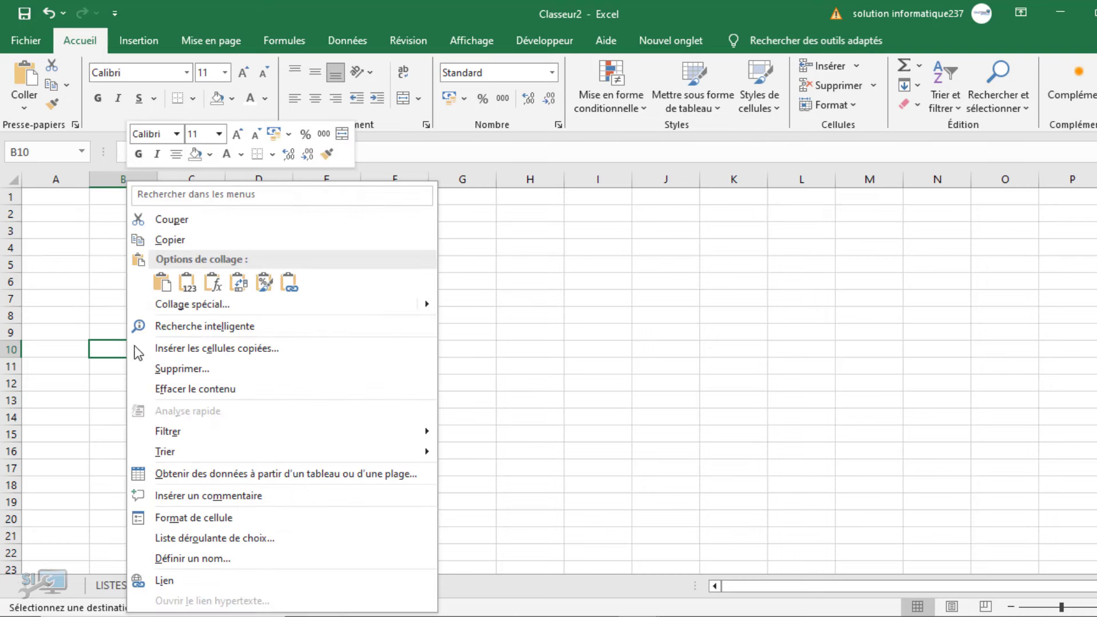
click(188, 282)
click(183, 451)
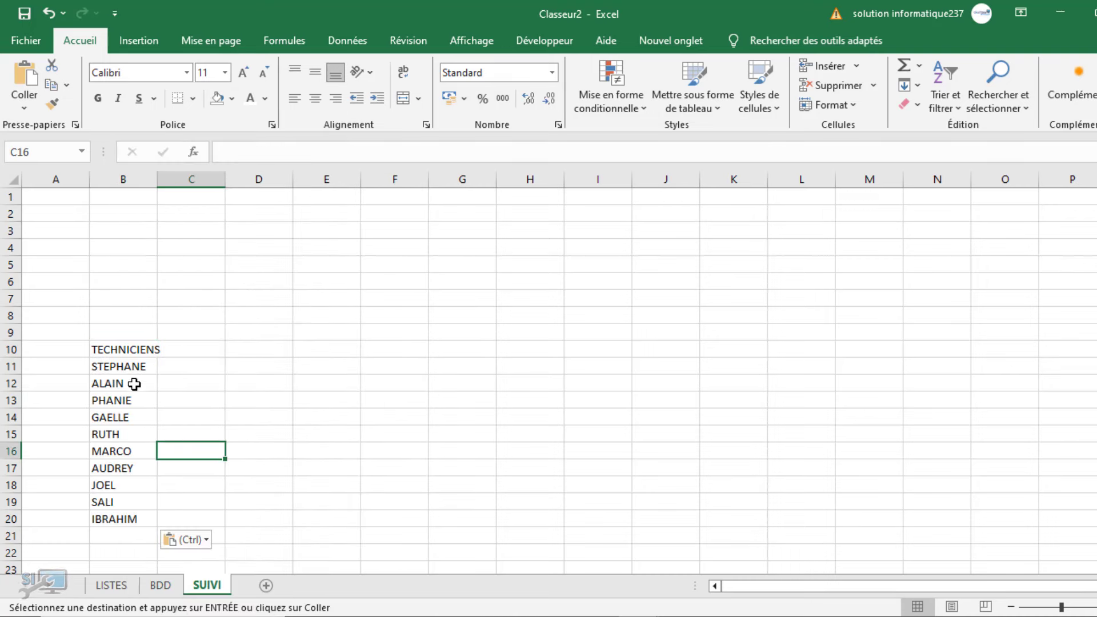
click(174, 351)
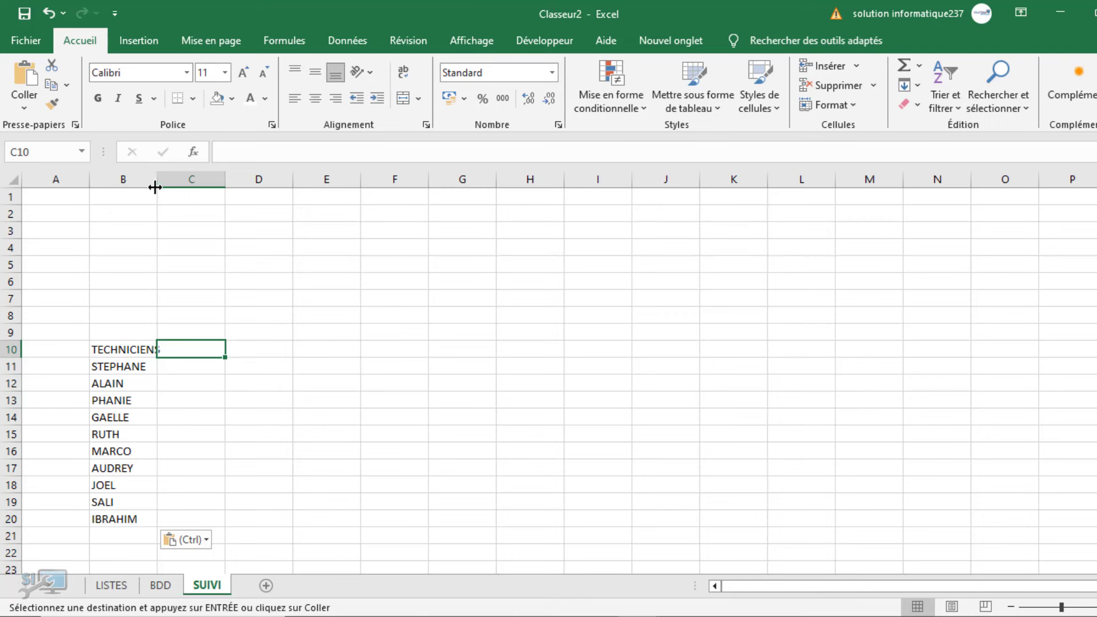
drag(158, 183, 165, 190)
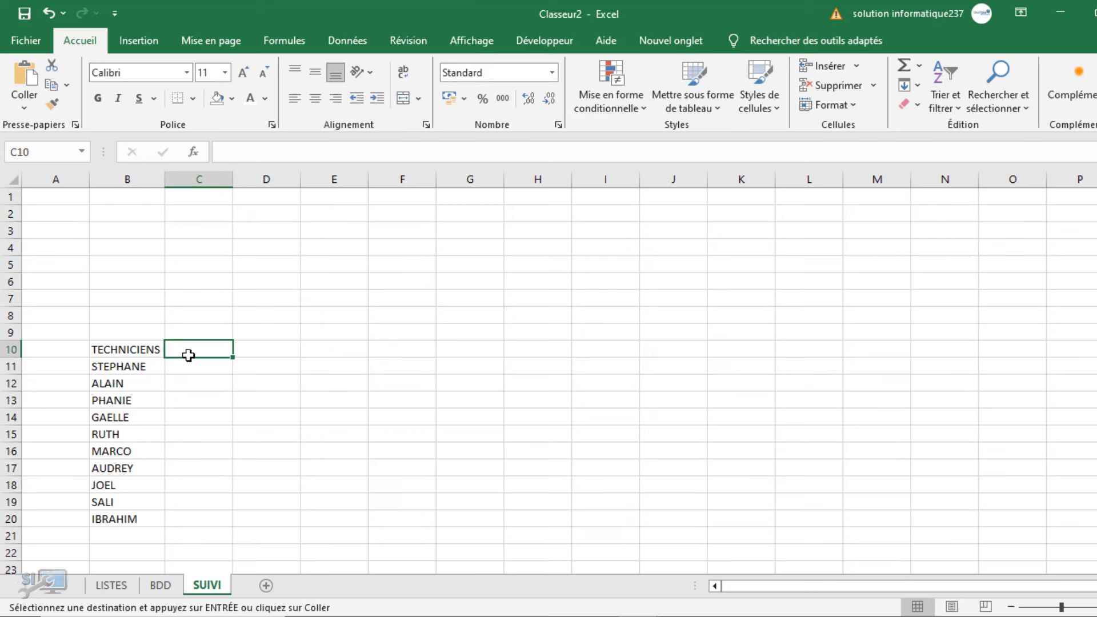
Enter 1 in C10 and 2 in D10, and extend the series along row 10 to 31 in AG10.
text(1)
key(Tab)
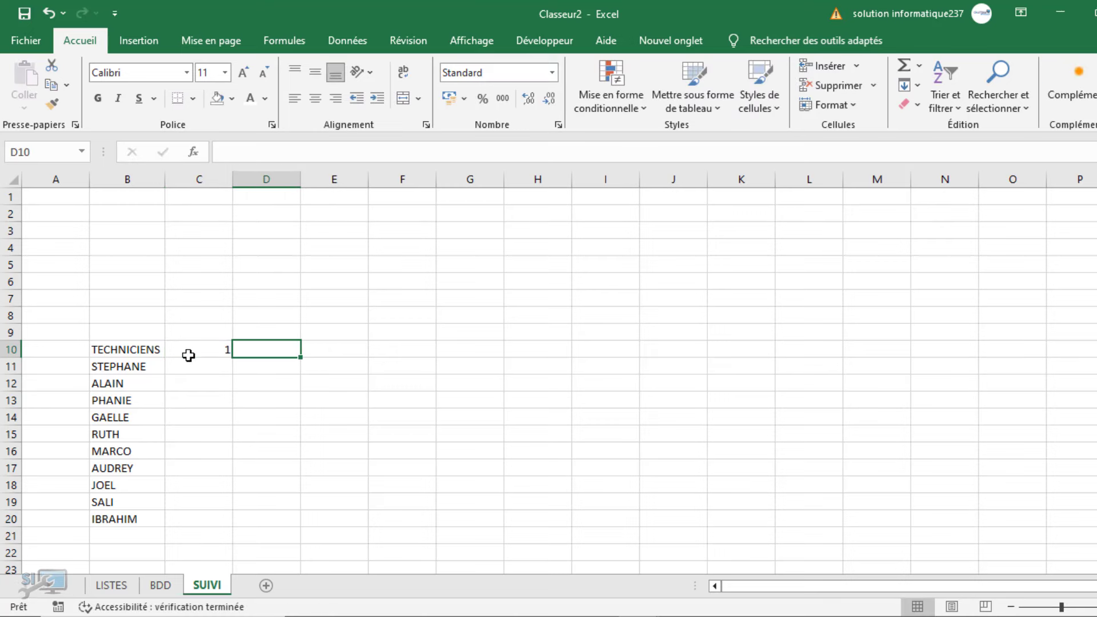
text(2)
key(Return)
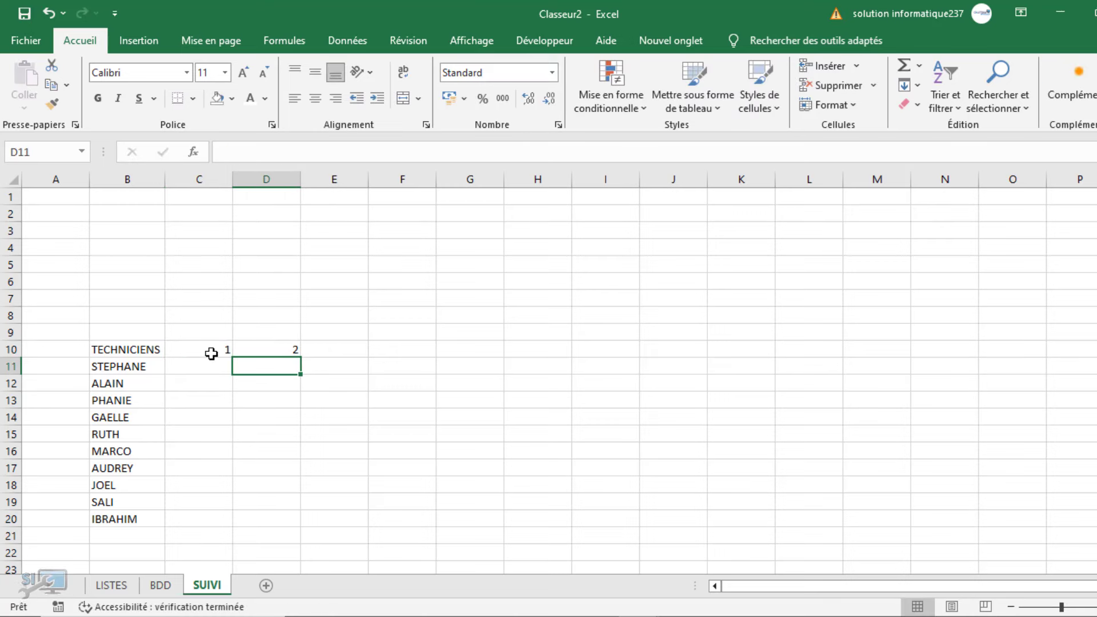
drag(211, 354, 37, 375)
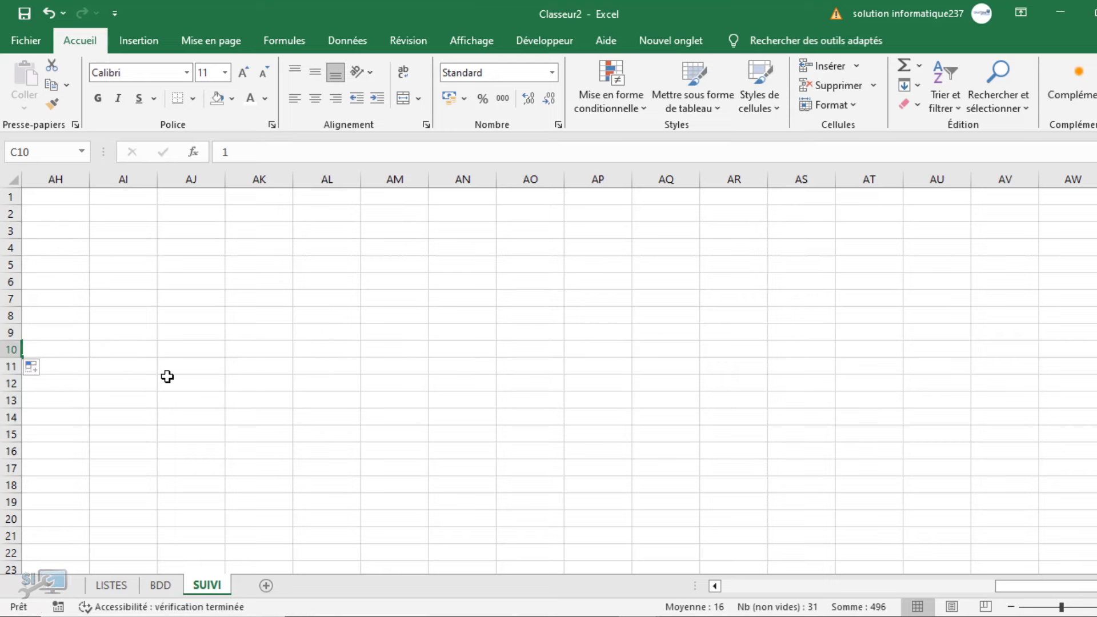
Autofit columns C to AG of SUIVI, and give them one equal, slightly wider width that still keeps the day grid compact.
drag(1020, 582, 629, 584)
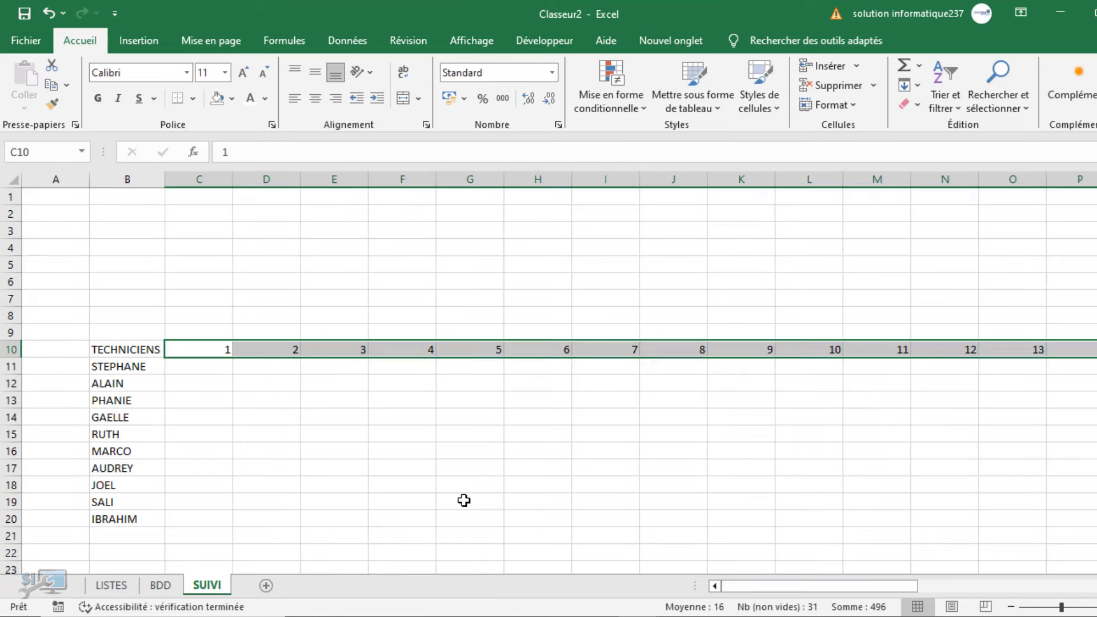
drag(201, 178, 274, 342)
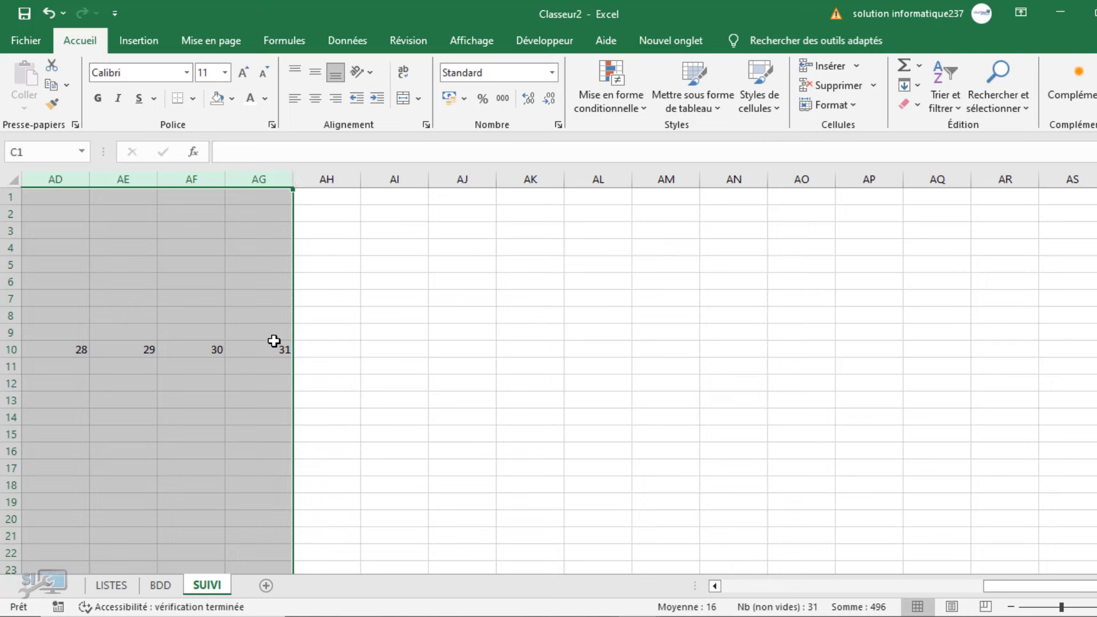
double_click(225, 185)
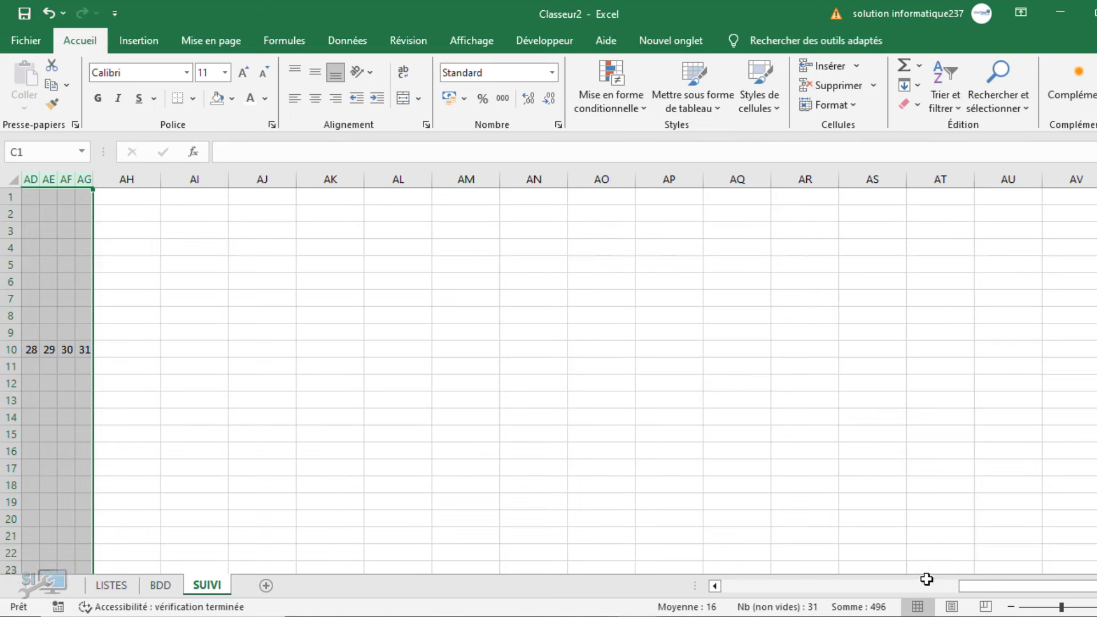
drag(970, 587, 583, 590)
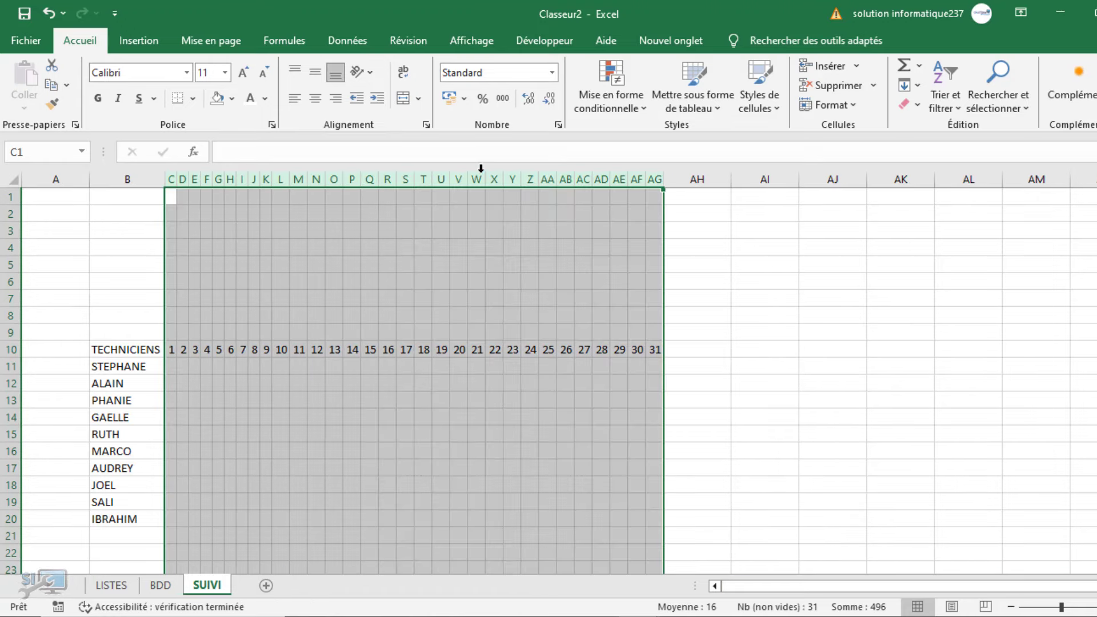
drag(503, 178, 511, 182)
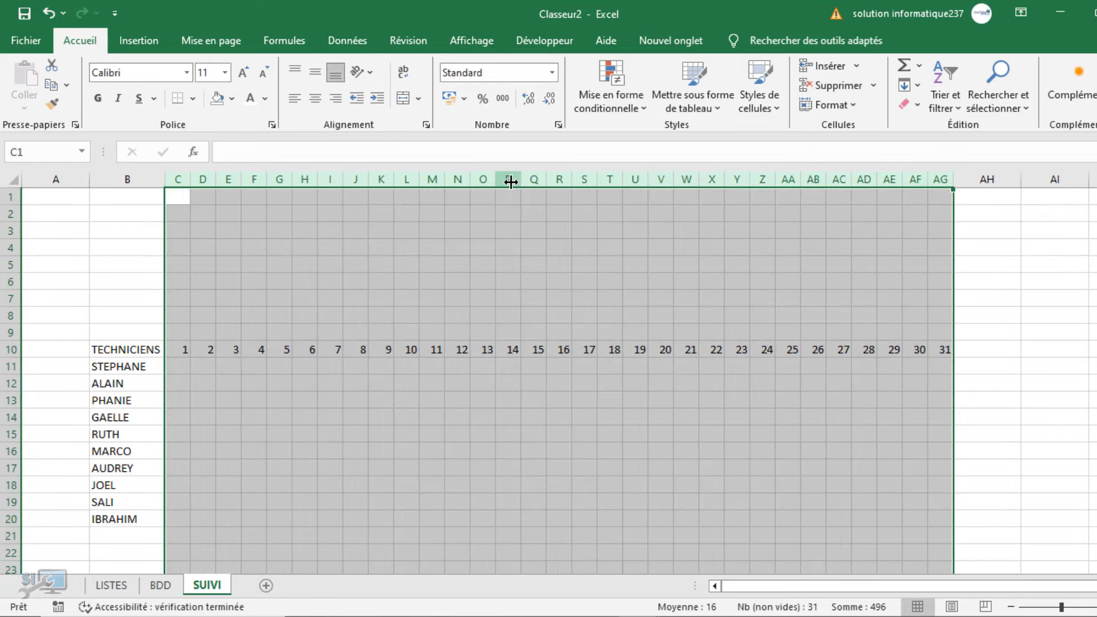
click(536, 399)
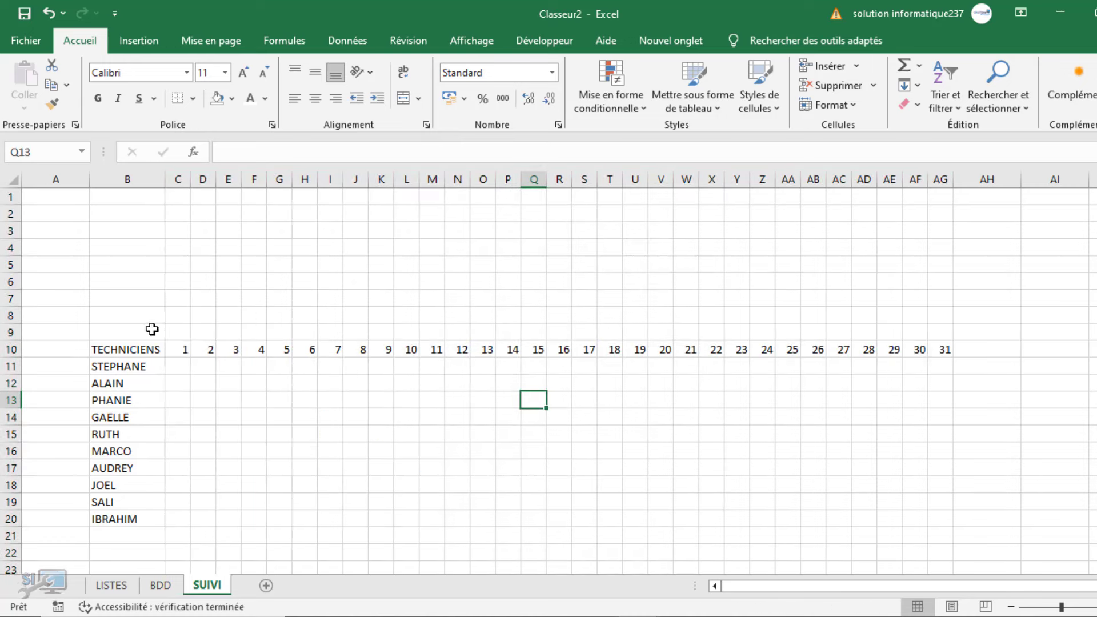
click(182, 351)
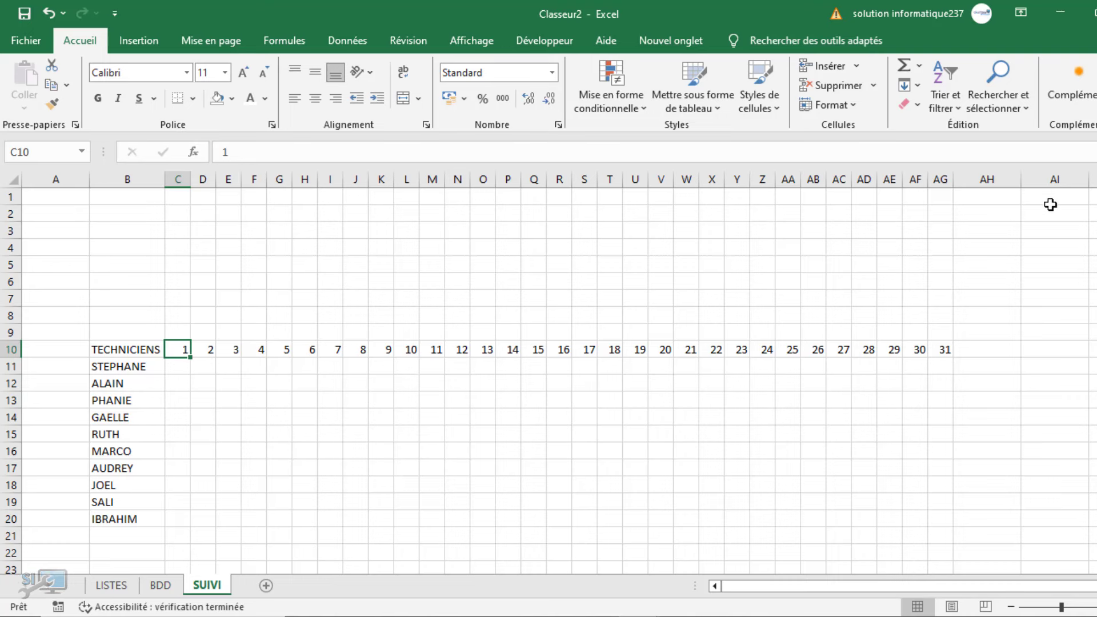
click(1096, 587)
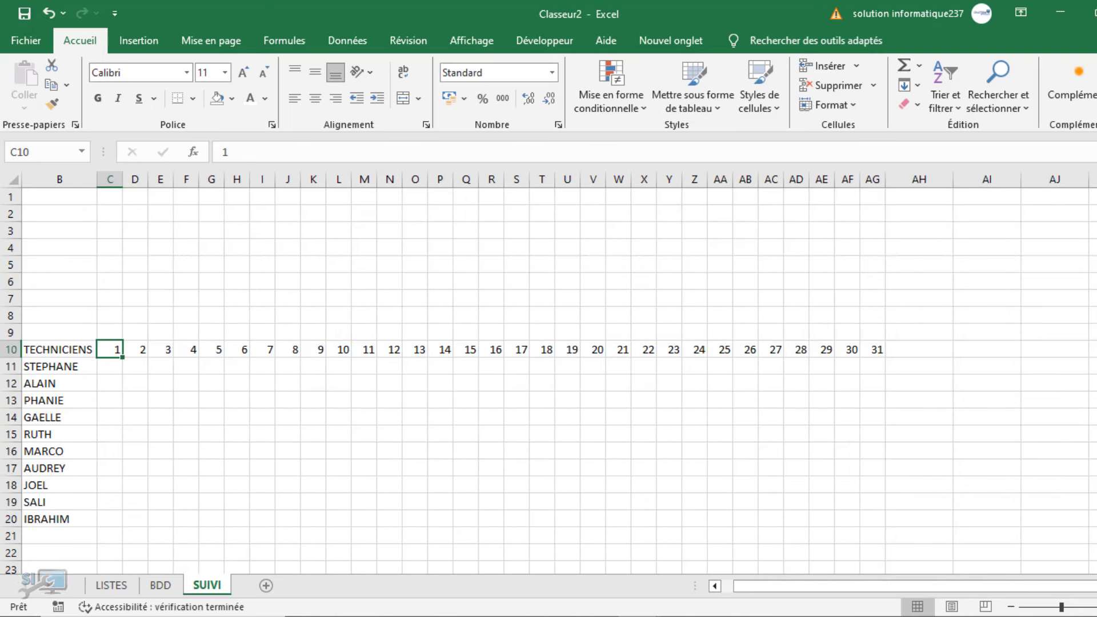
drag(1084, 593, 994, 591)
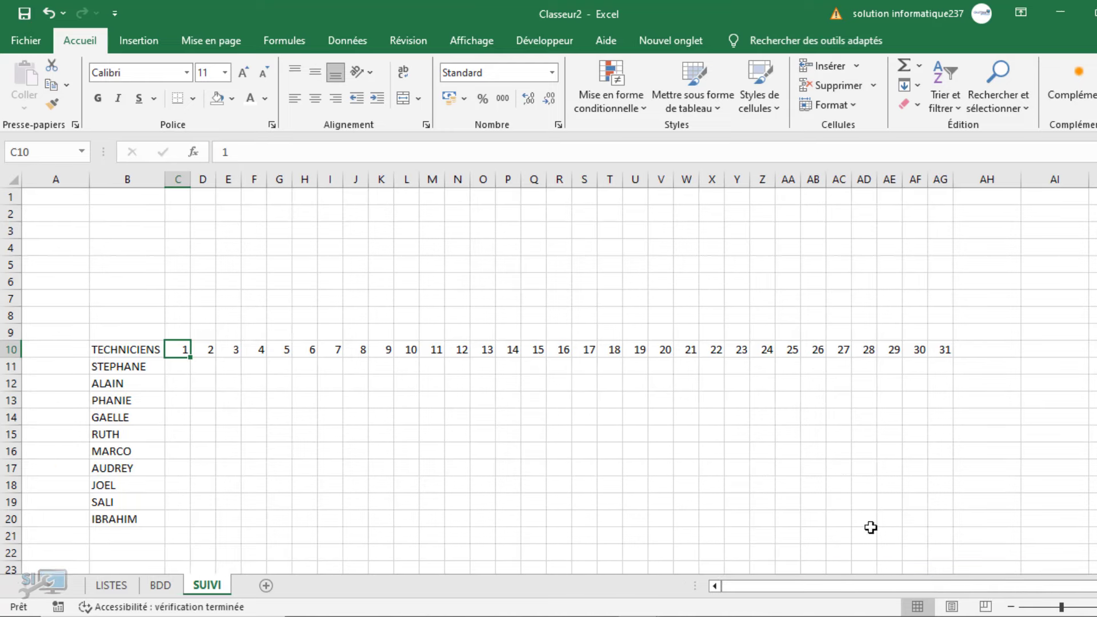
drag(892, 588, 1015, 572)
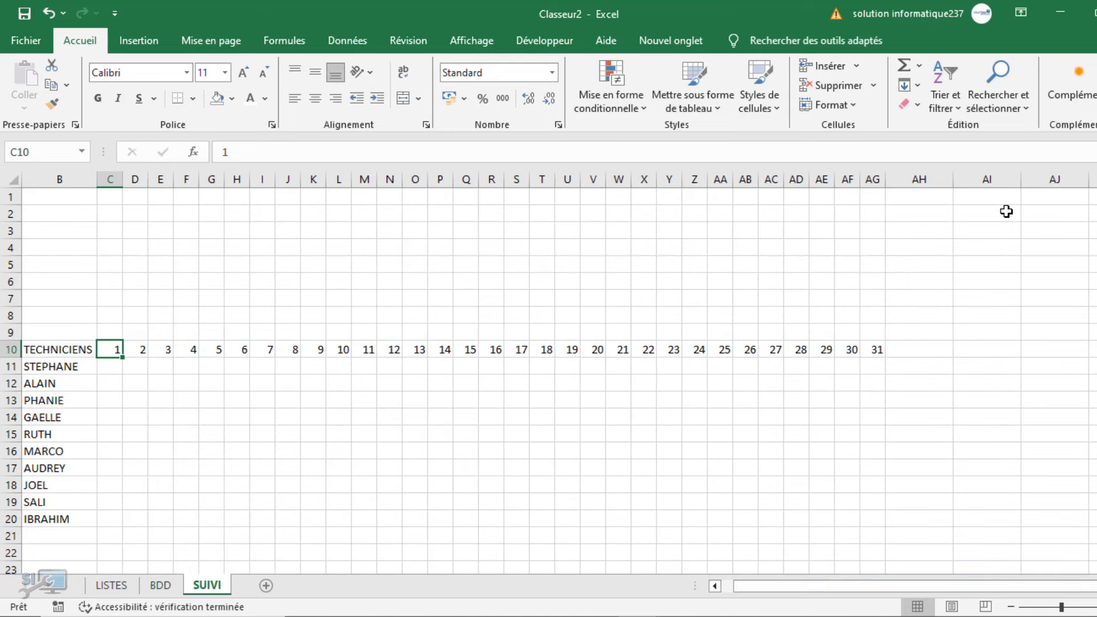
click(1006, 217)
click(1000, 232)
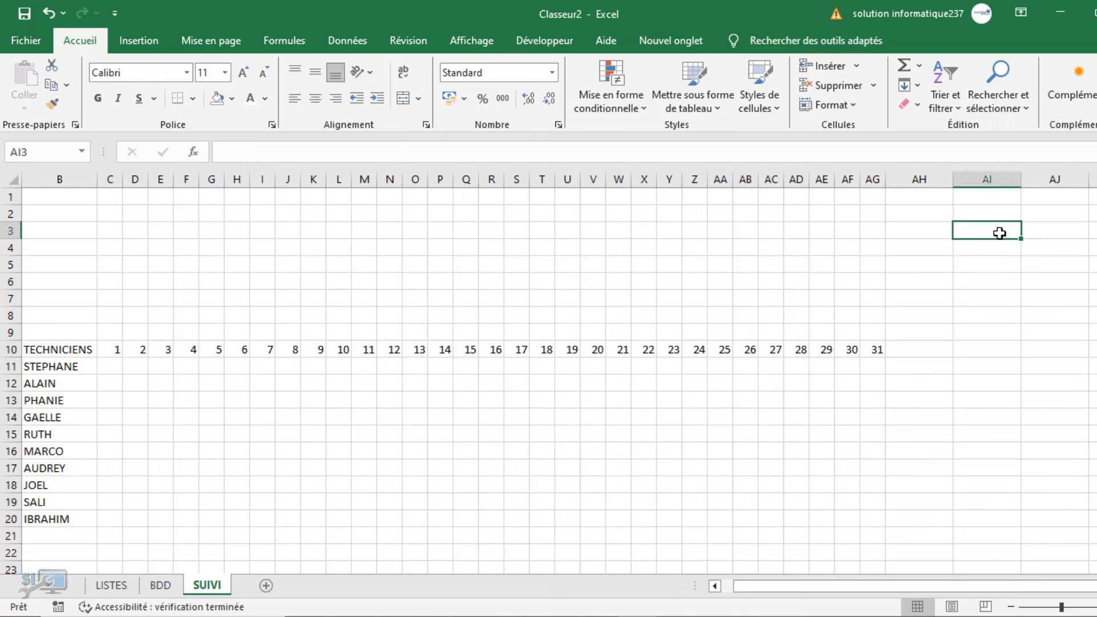
click(992, 245)
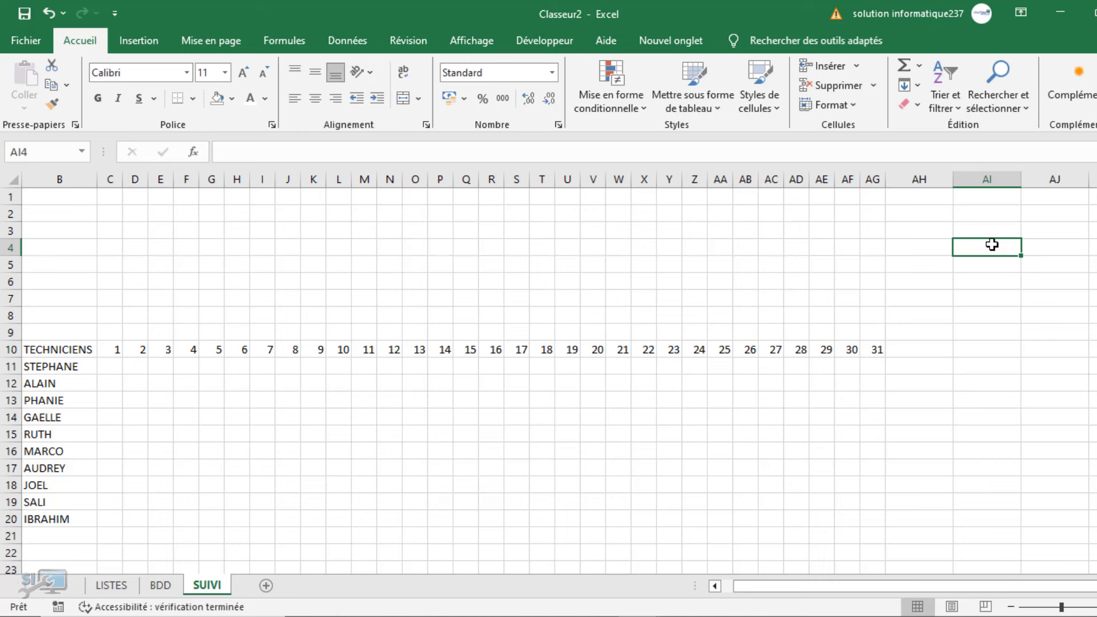
click(1042, 250)
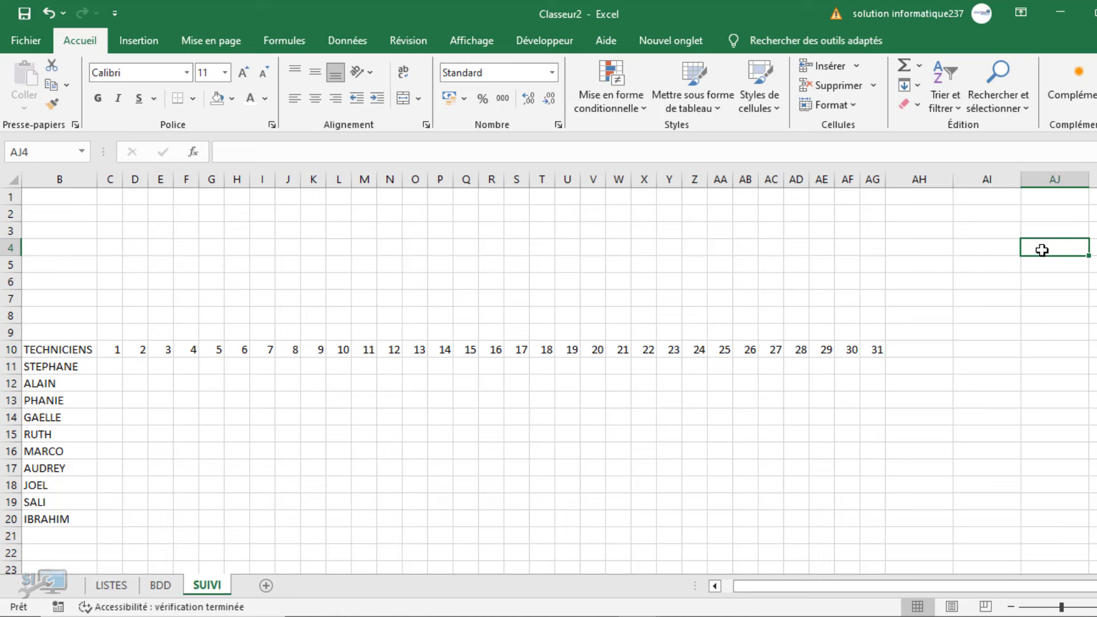
click(995, 250)
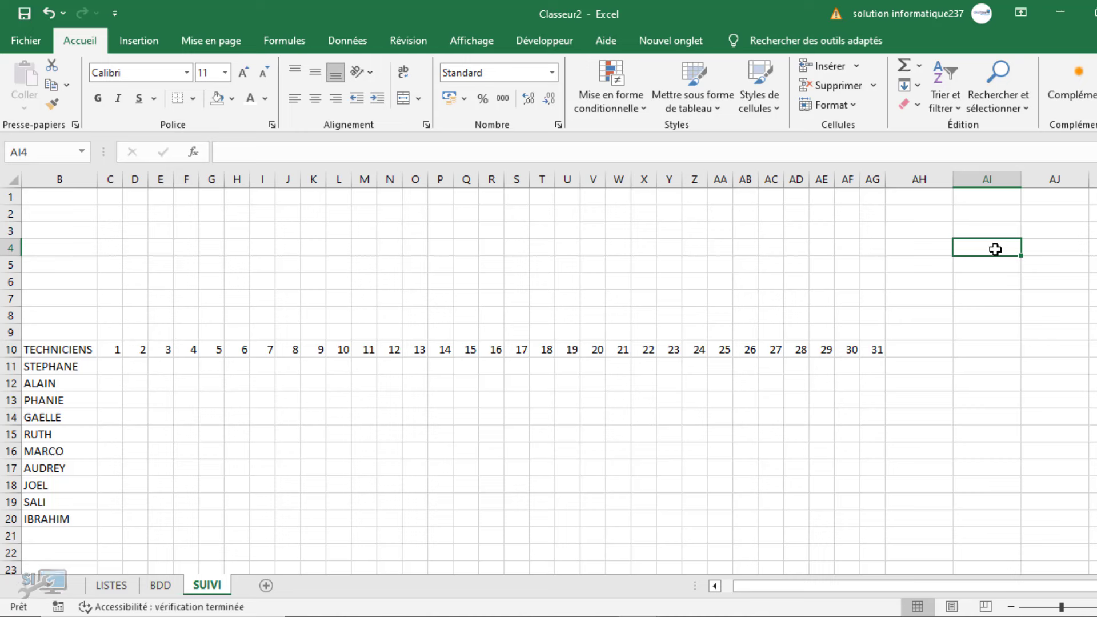
click(1040, 245)
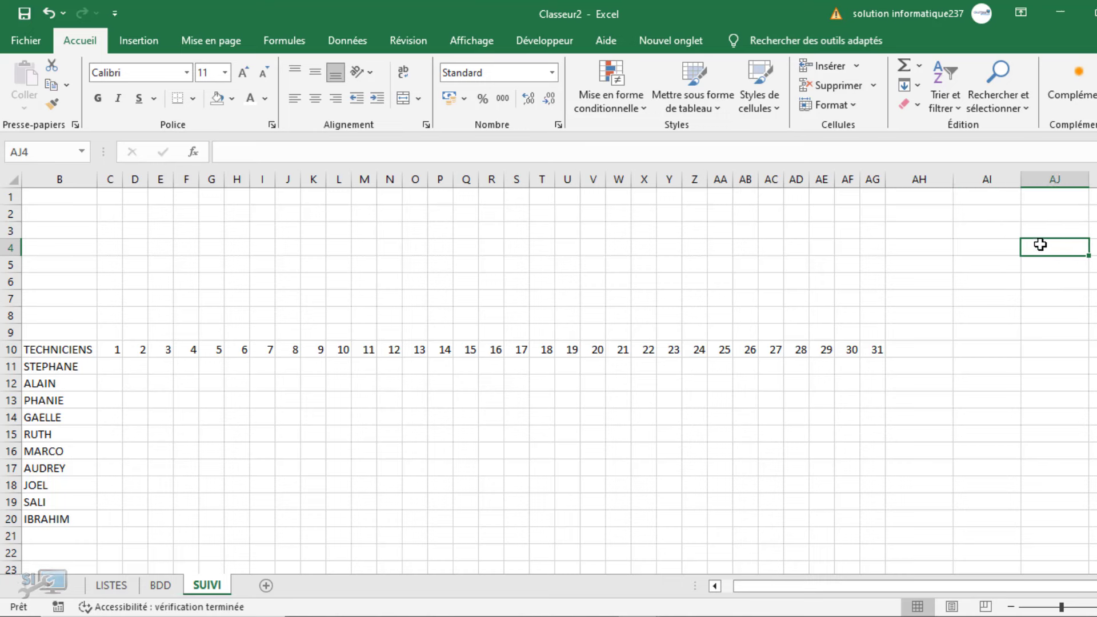
Enter the label ANNEE in AI4 and the label MOIS in AK4.
click(995, 247)
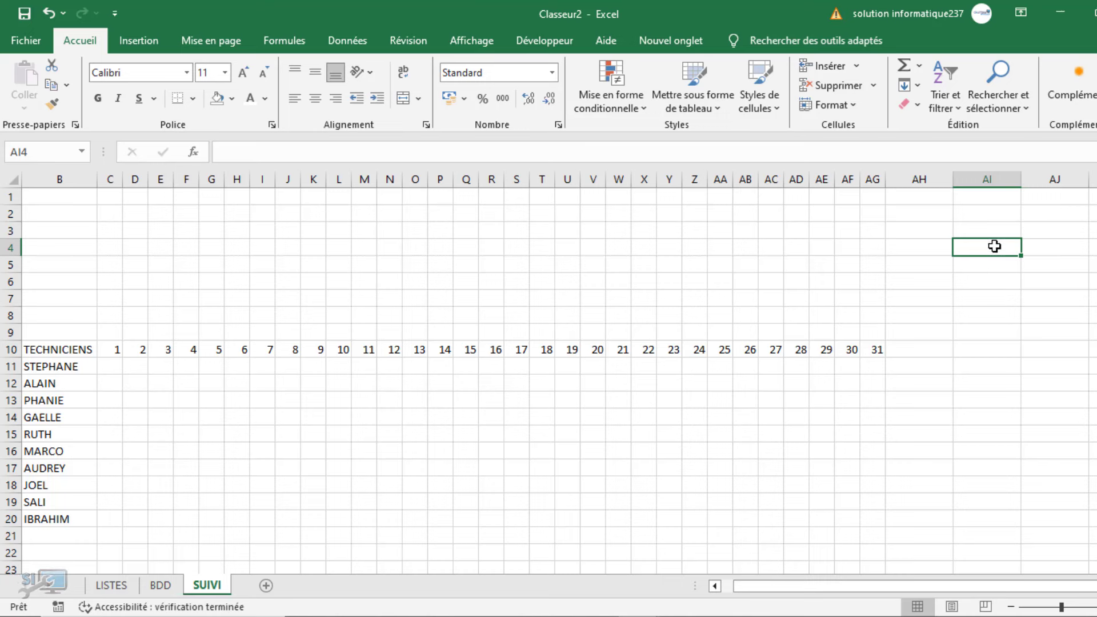
text(ANN)
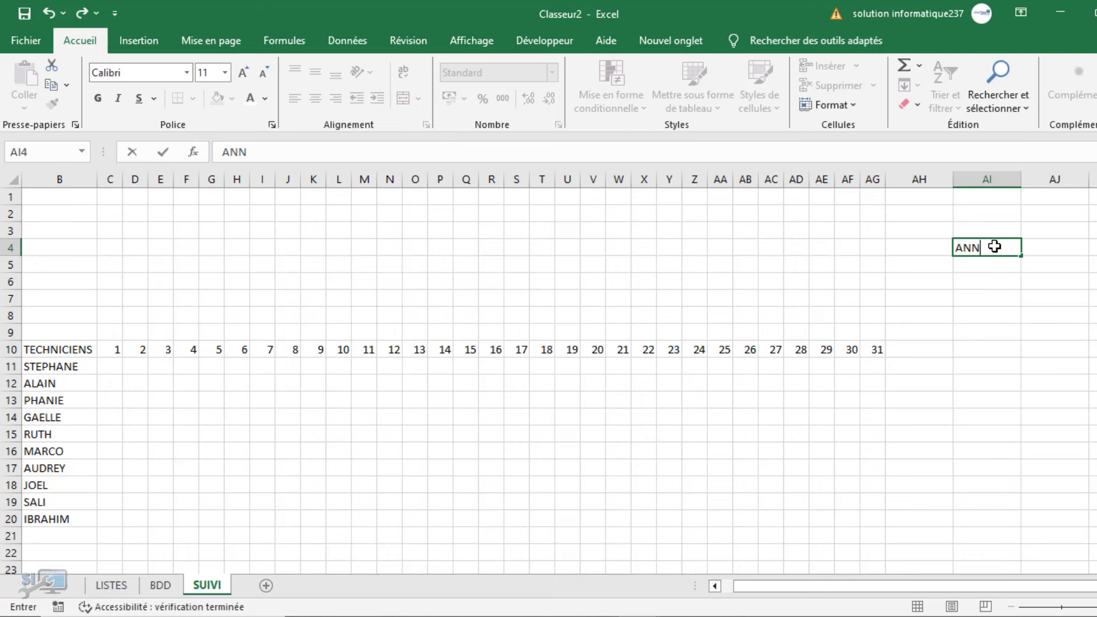
text(EE)
key(Tab)
key(Tab)
text(M)
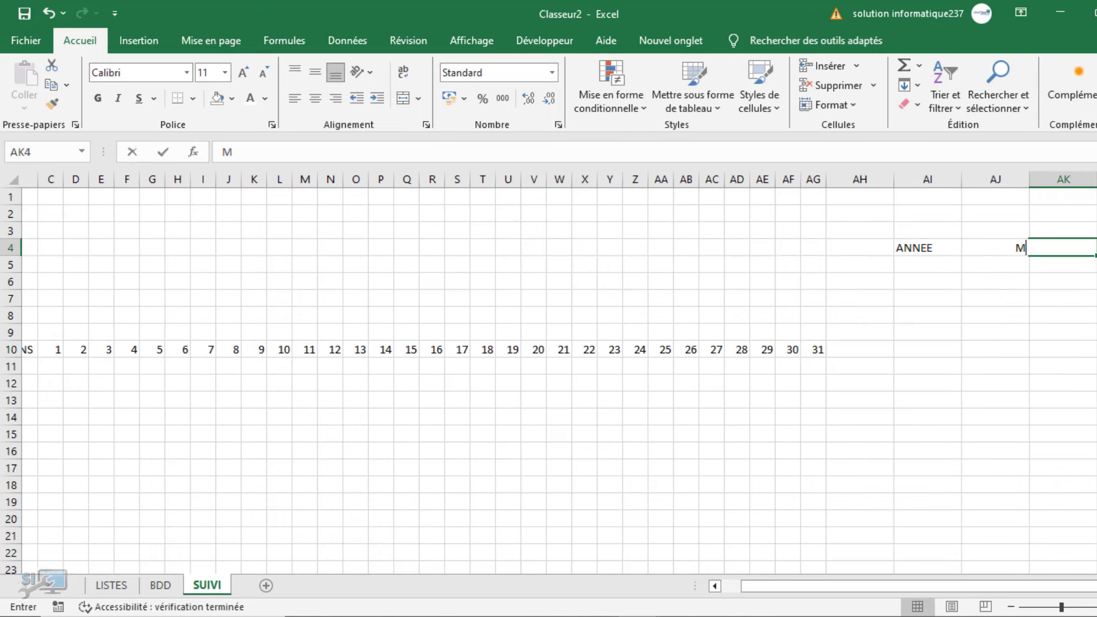
text(OIS)
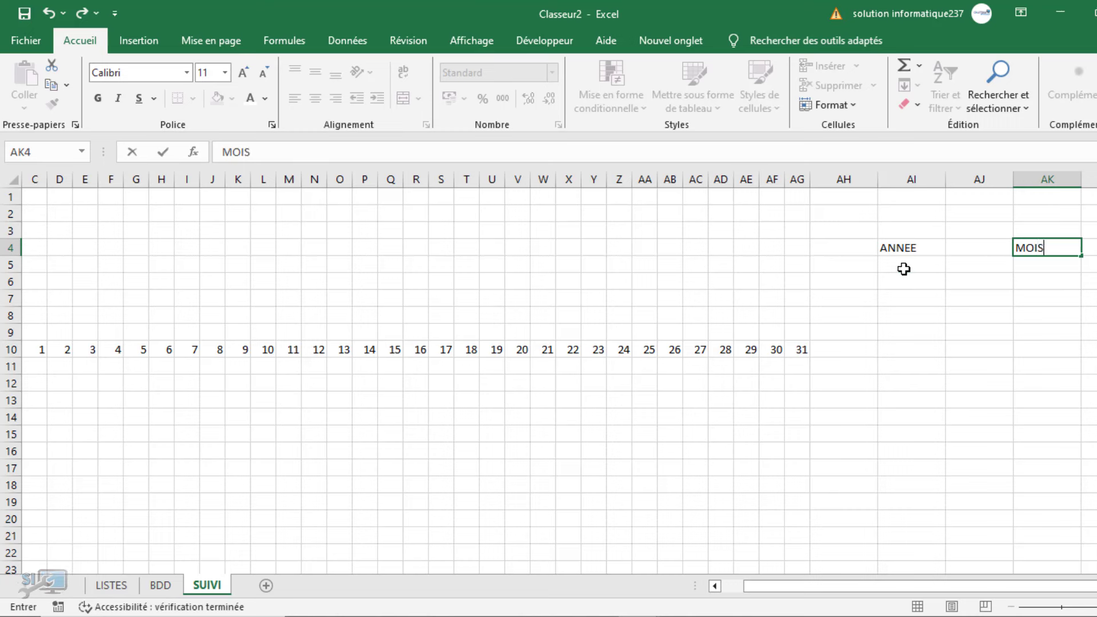
Add a list data validation to AI5 below ANNEE, using the years in F4:F7 of LISTES as its source.
click(904, 269)
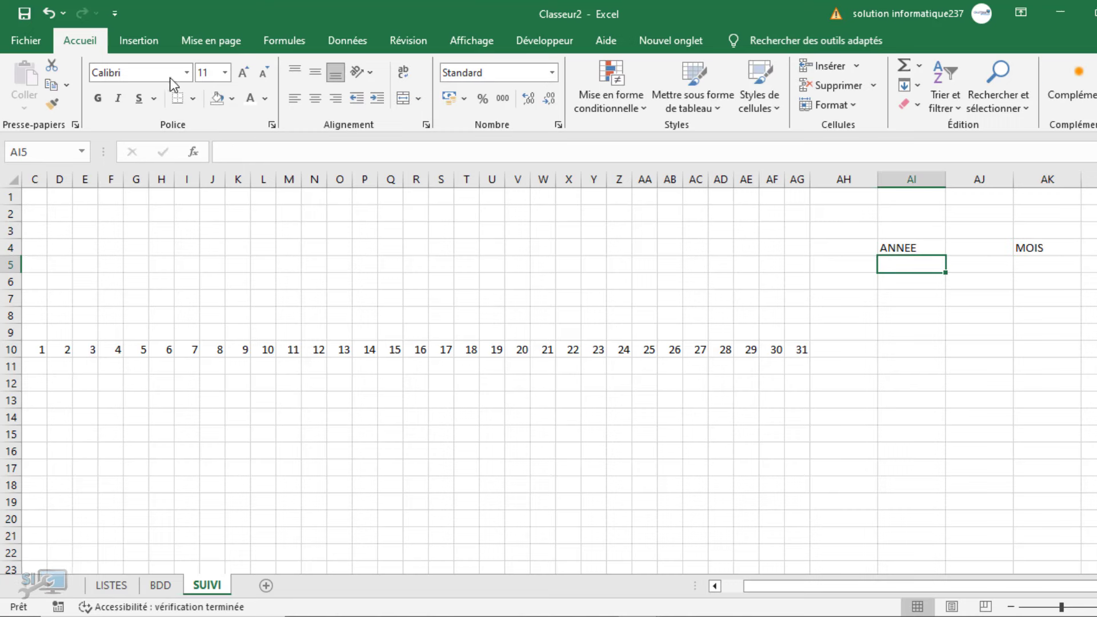
click(363, 42)
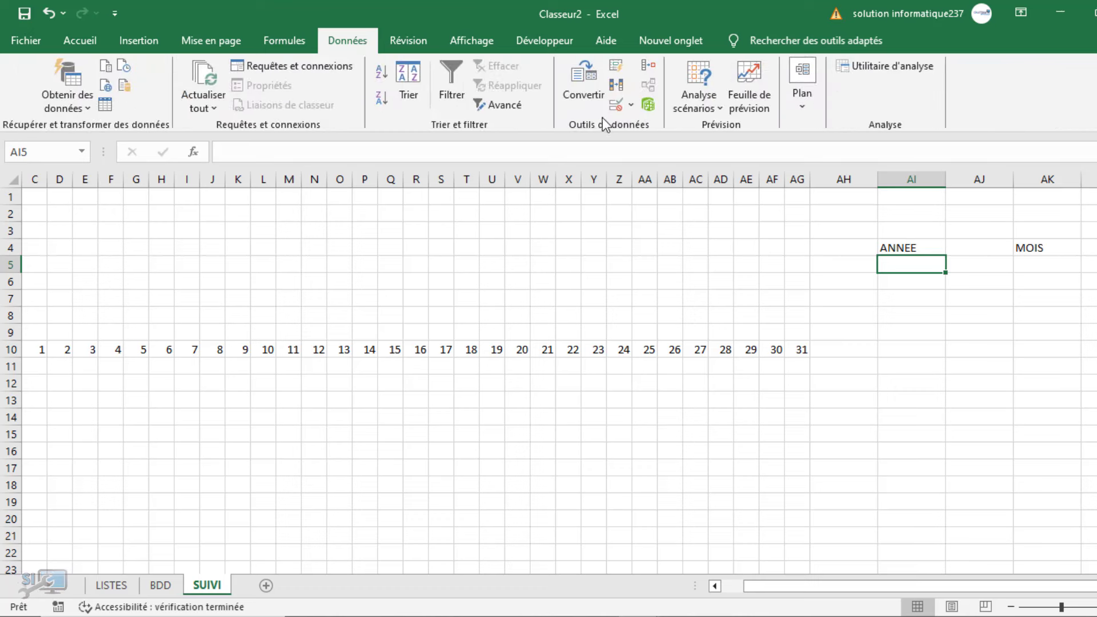
click(616, 104)
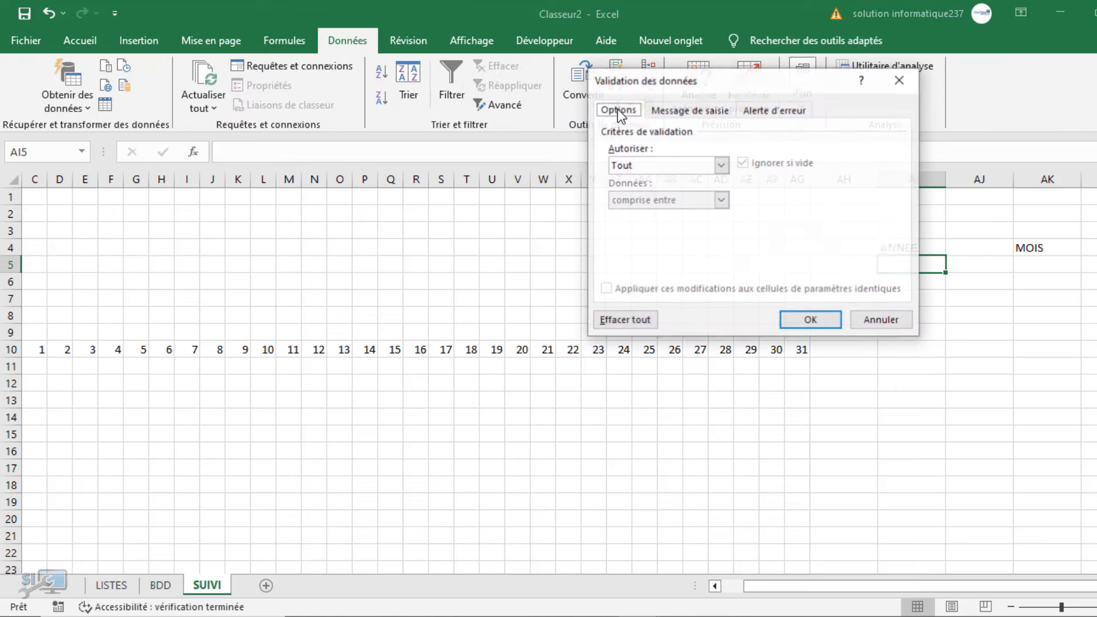
click(687, 169)
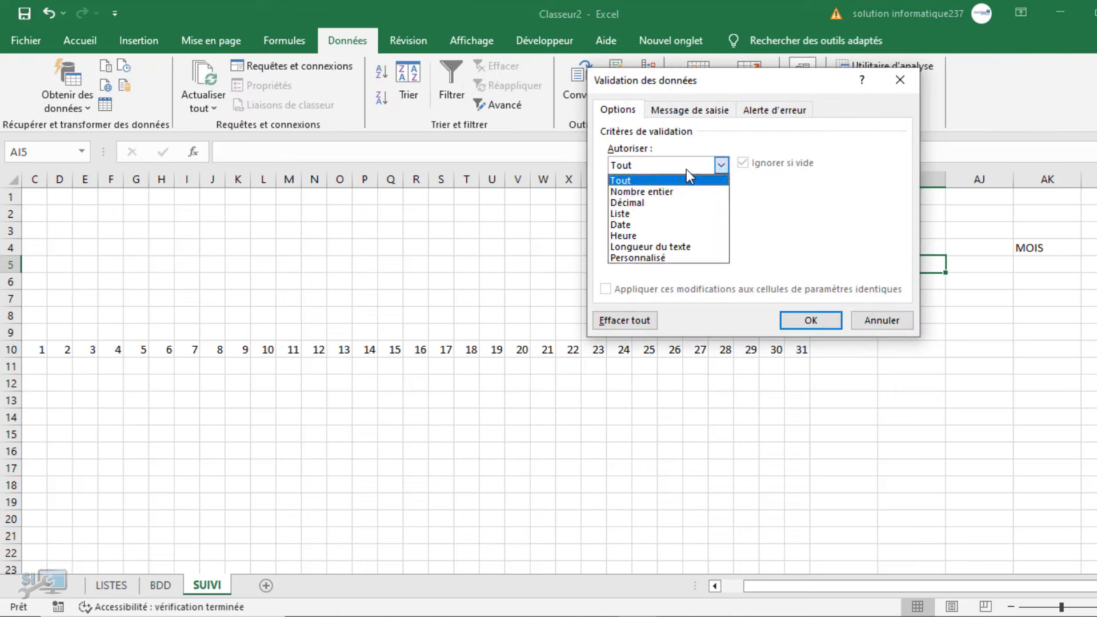
click(626, 214)
click(638, 233)
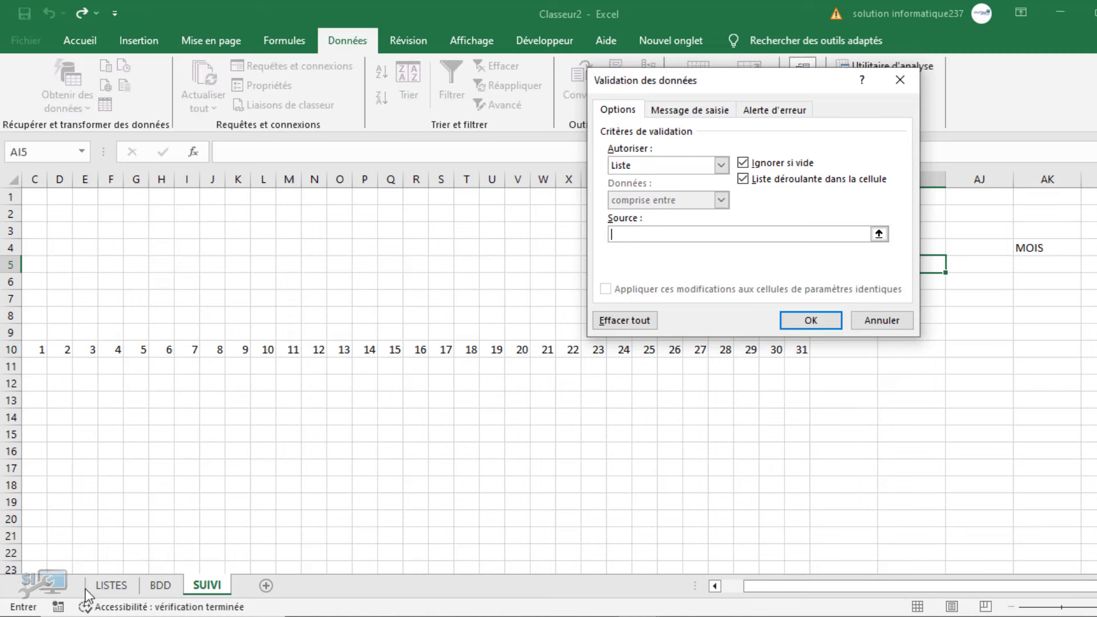
click(108, 589)
click(402, 245)
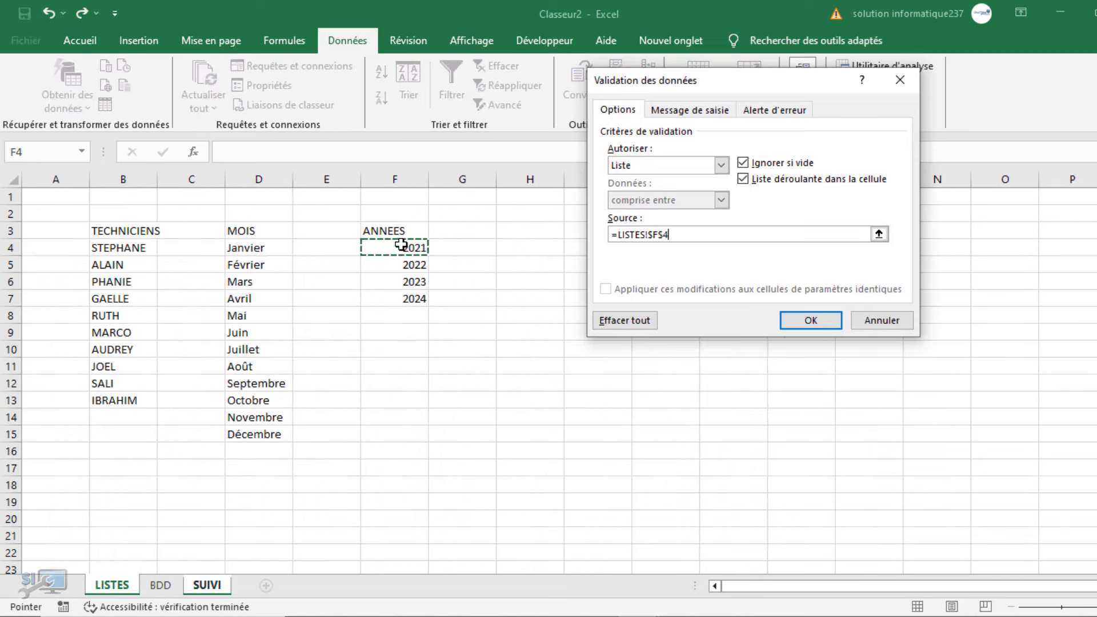
drag(402, 244, 405, 298)
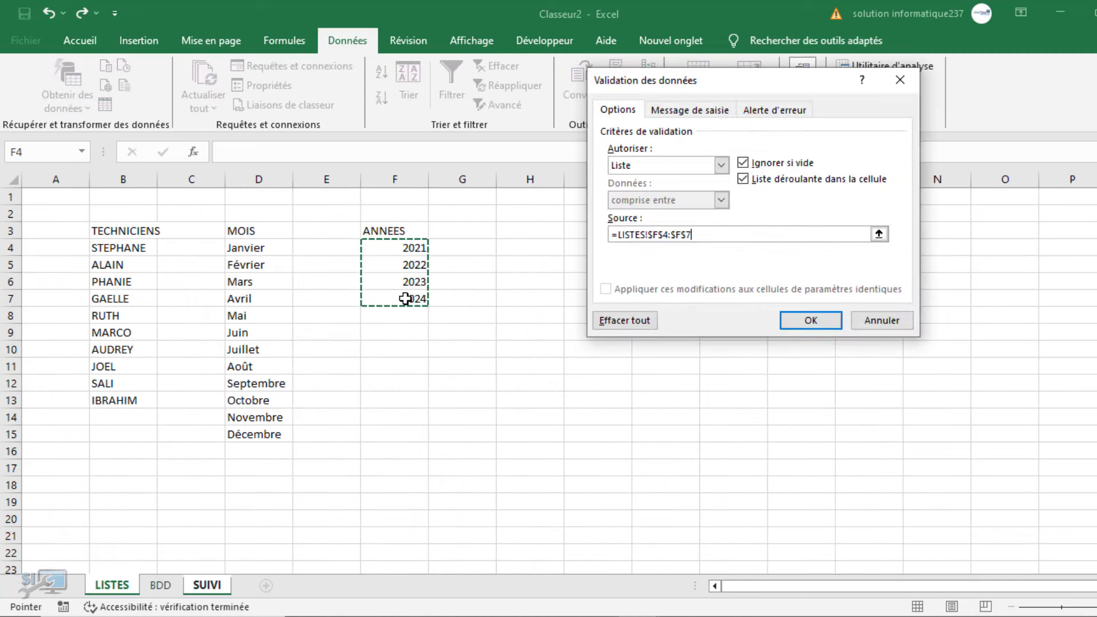
click(795, 324)
Add a list data validation to AK5 below MOIS, using the months in D4:D15 of LISTES as its source.
click(1027, 266)
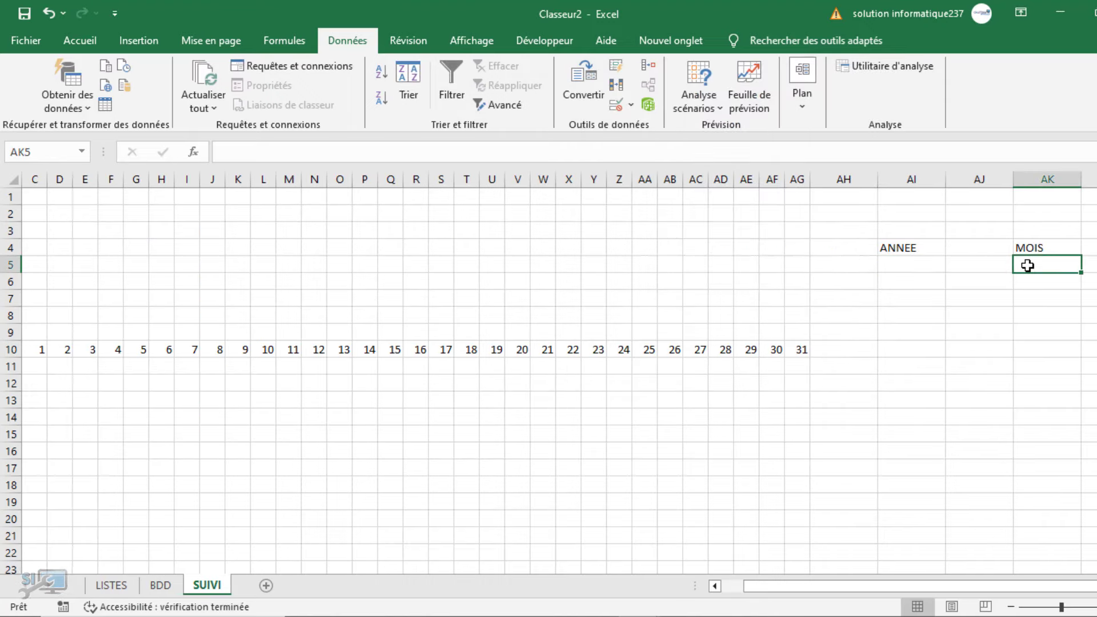
click(615, 108)
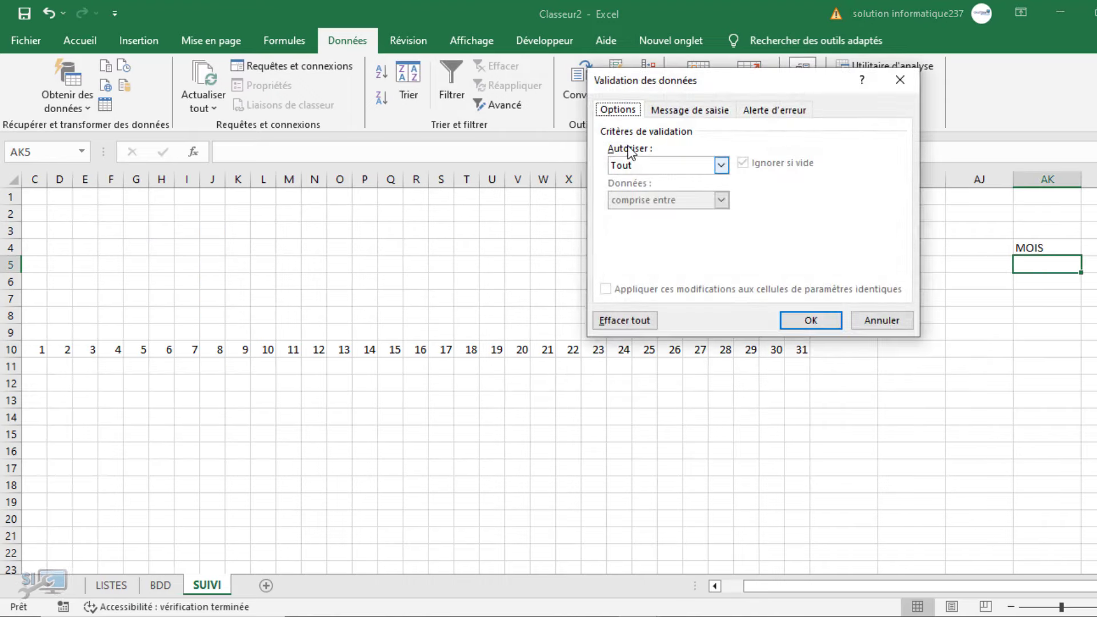
click(634, 165)
click(628, 213)
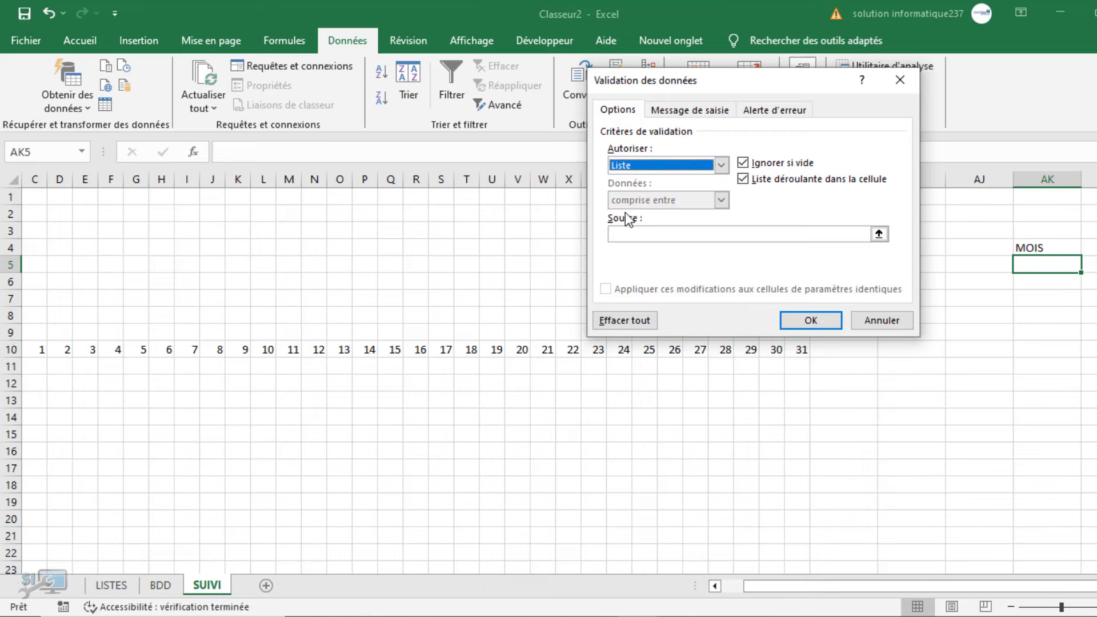
click(629, 235)
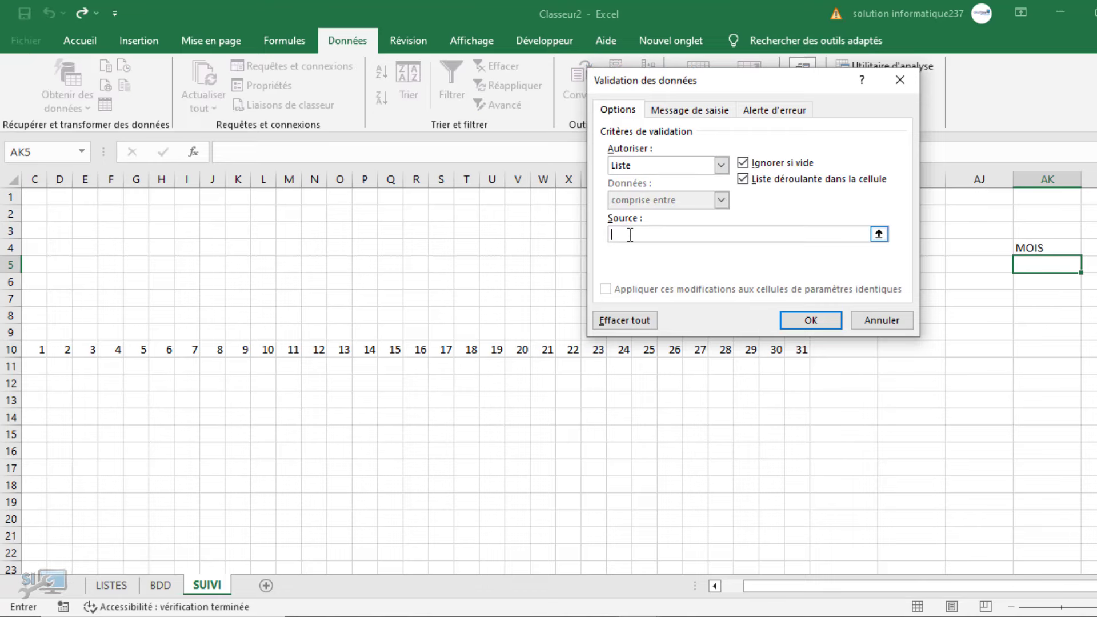
click(112, 585)
click(239, 248)
drag(239, 248, 259, 438)
click(812, 321)
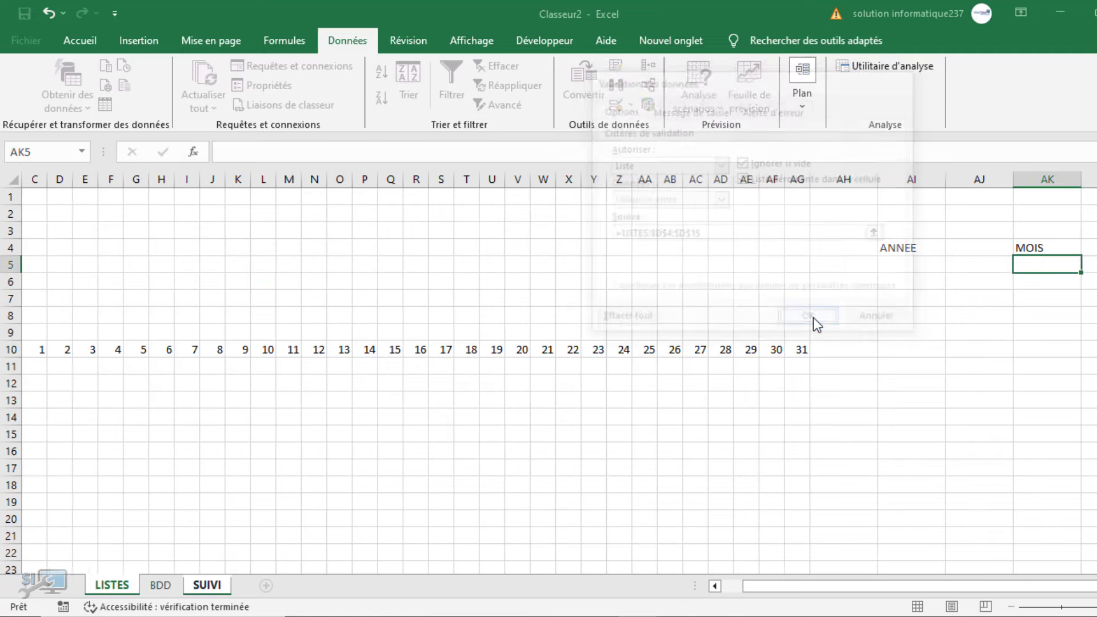
Choose 2022 as the year in AI5 and Avril as the month in AK5, and narrow the empty column AJ between them.
click(953, 265)
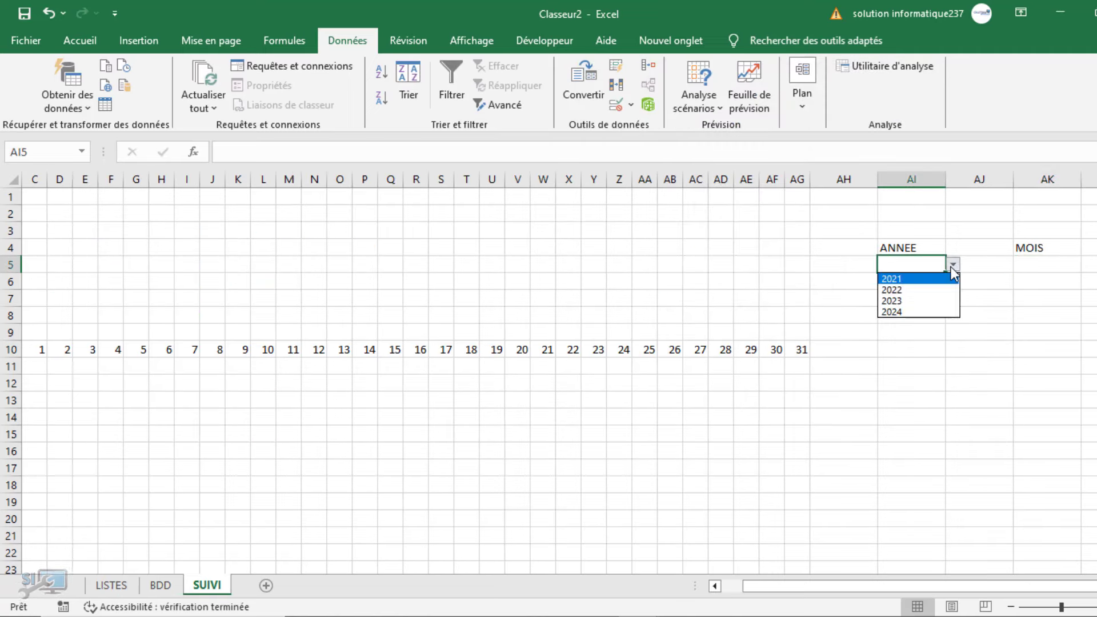
click(923, 289)
click(1034, 262)
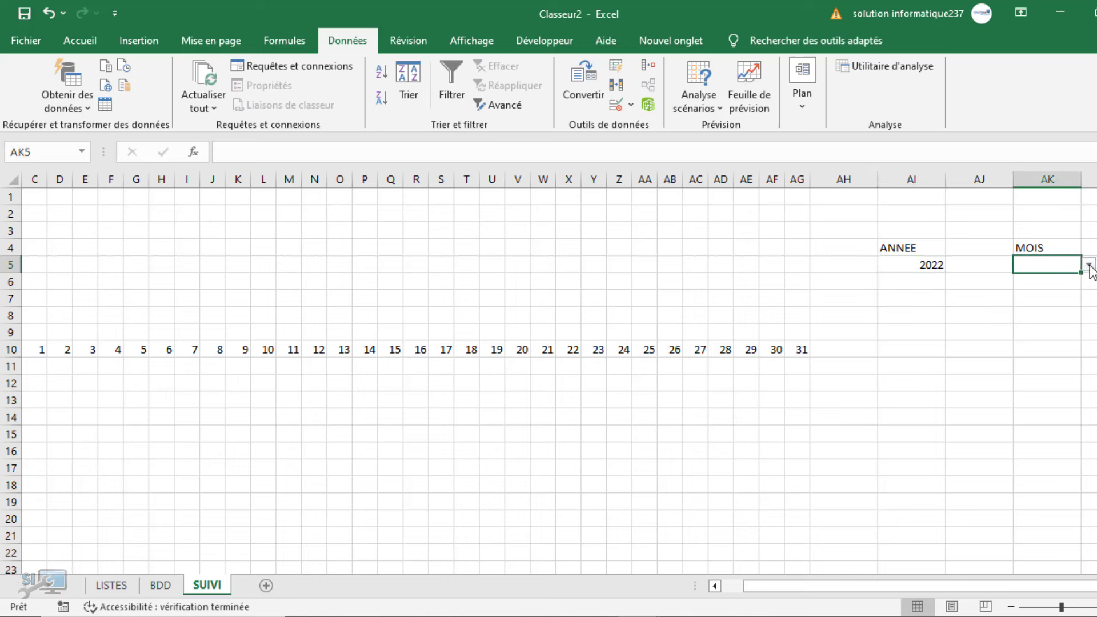
click(1089, 265)
click(1036, 313)
drag(1009, 178, 957, 194)
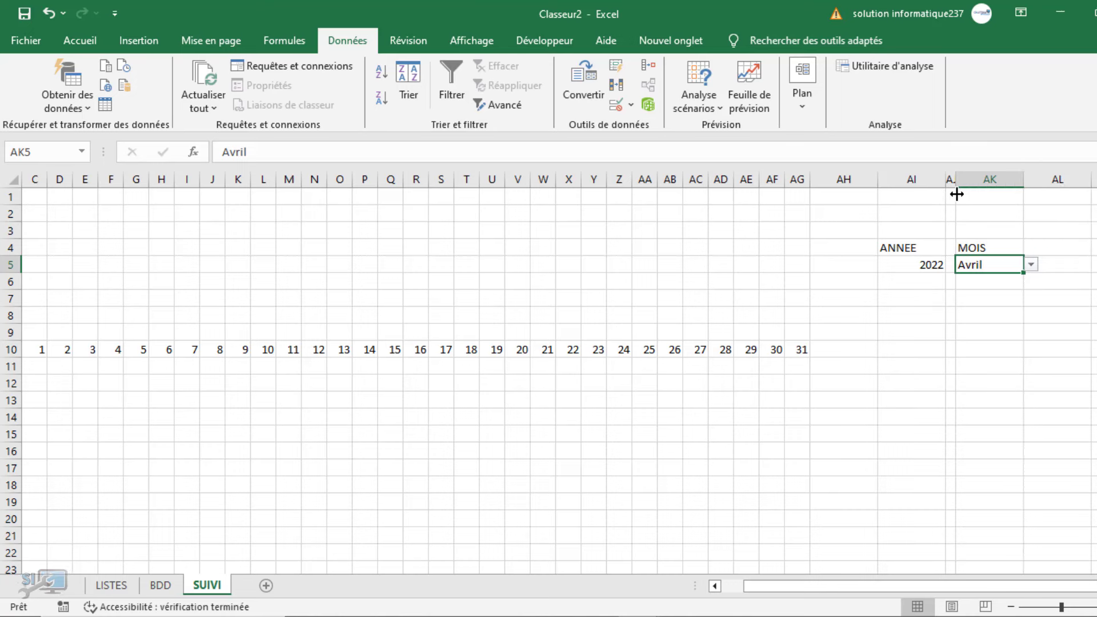
click(947, 332)
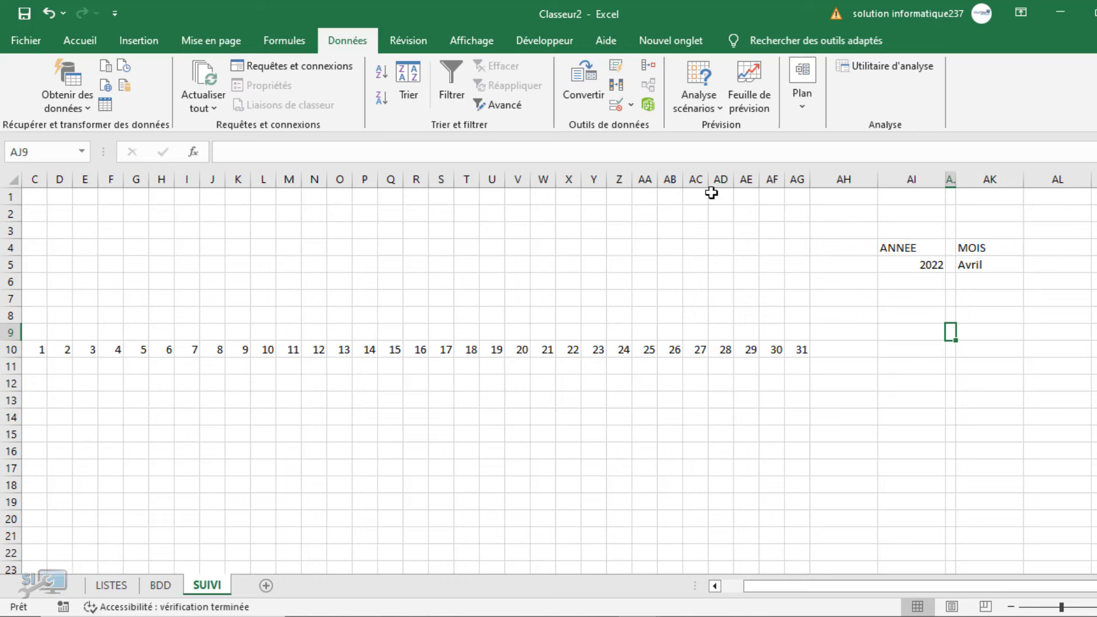
Enter the formula =DATE(AI5;MOIS(1&"/"&AK5);1) in A1 to return the first day of the chosen month.
click(837, 200)
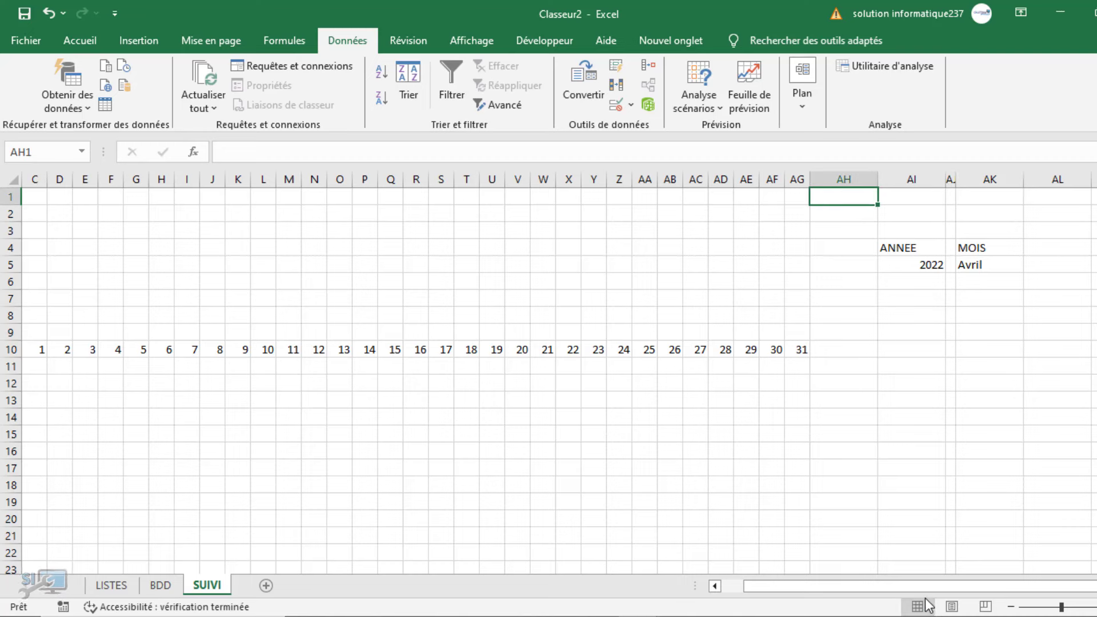
drag(926, 586, 661, 609)
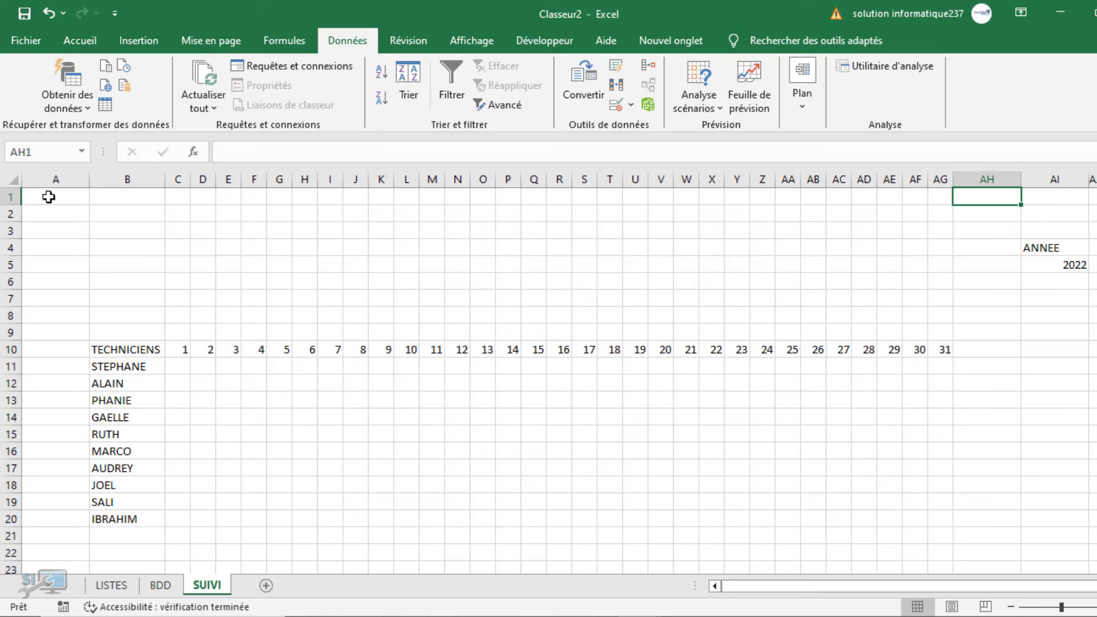
click(51, 197)
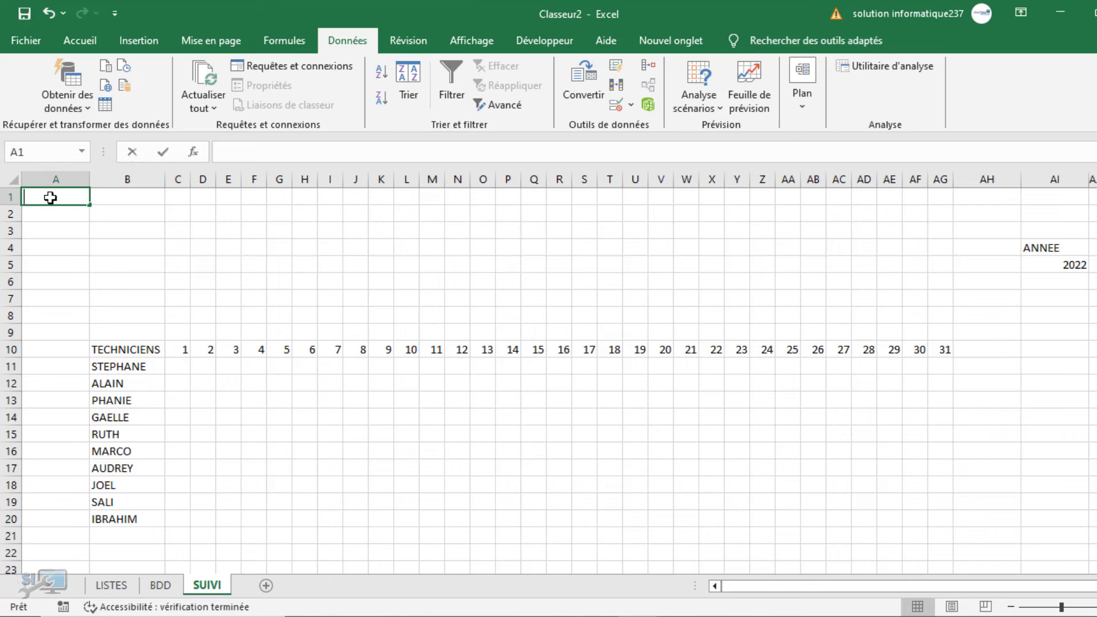
text(=dat)
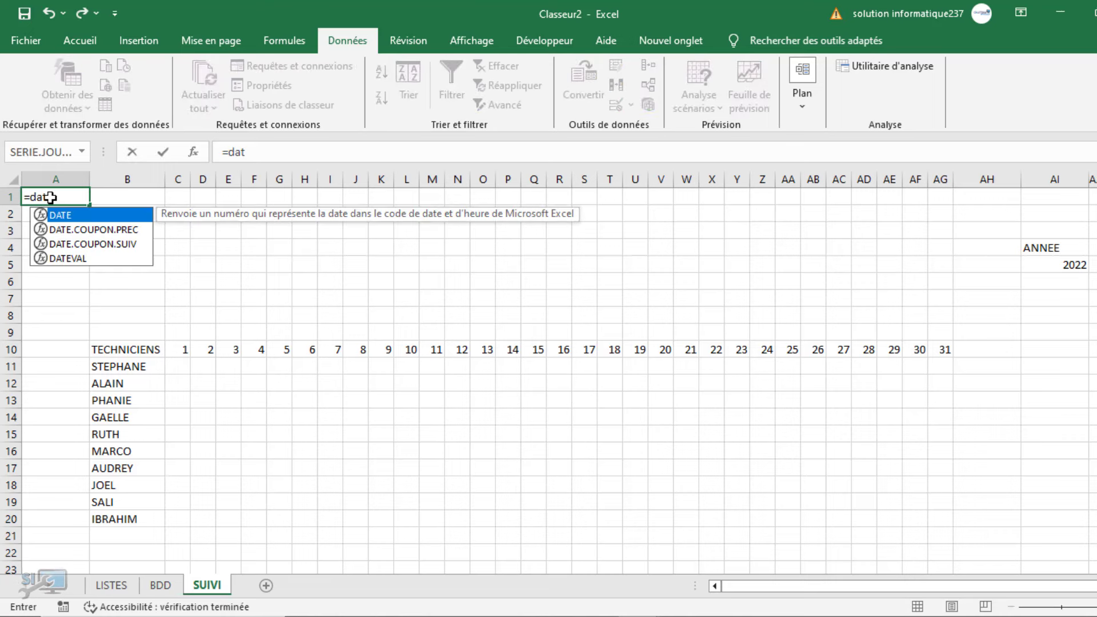
key(Tab)
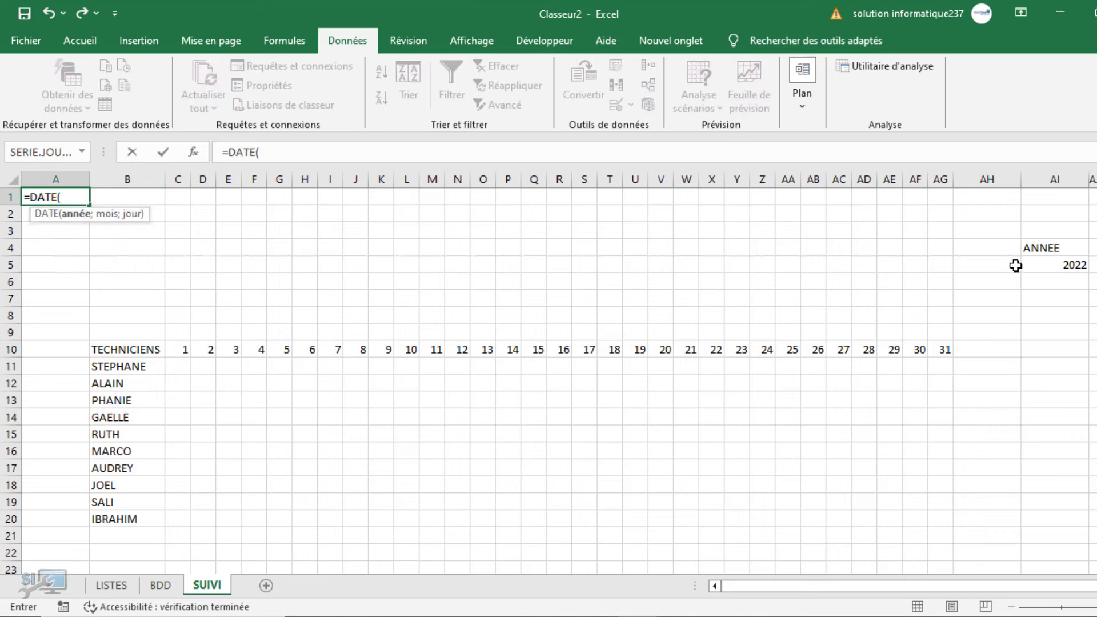
click(1040, 266)
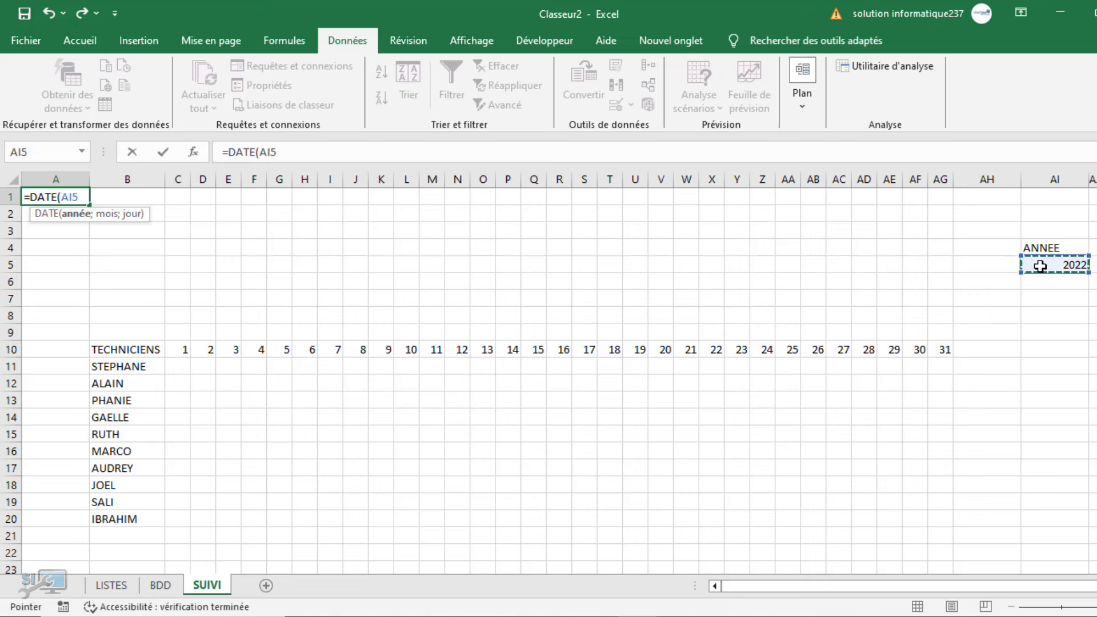
text(;)
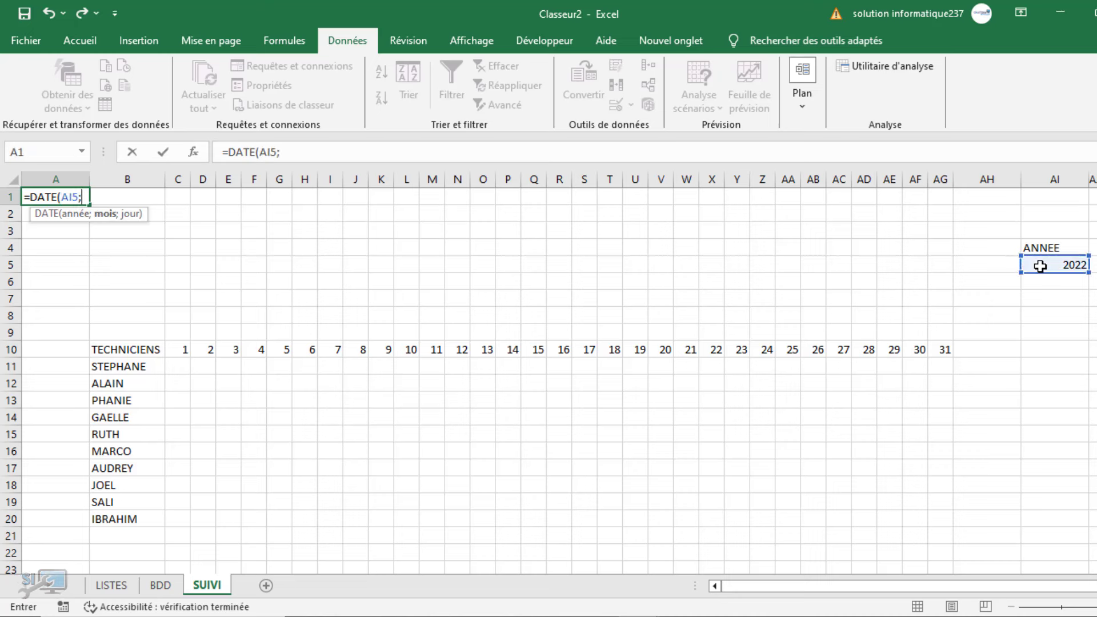
text(moi)
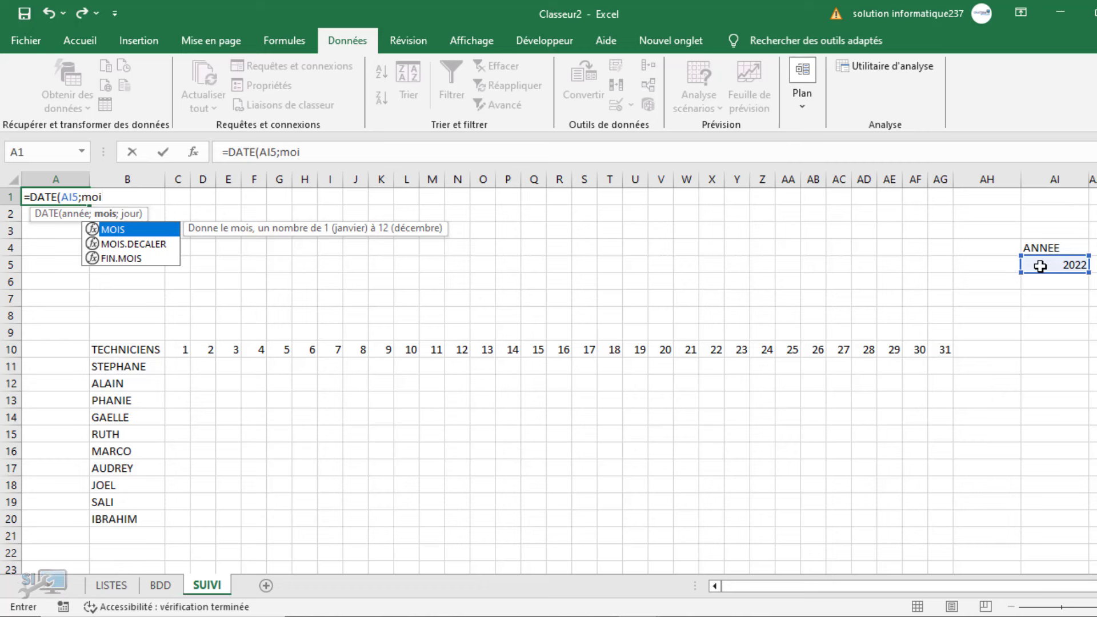
key(Tab)
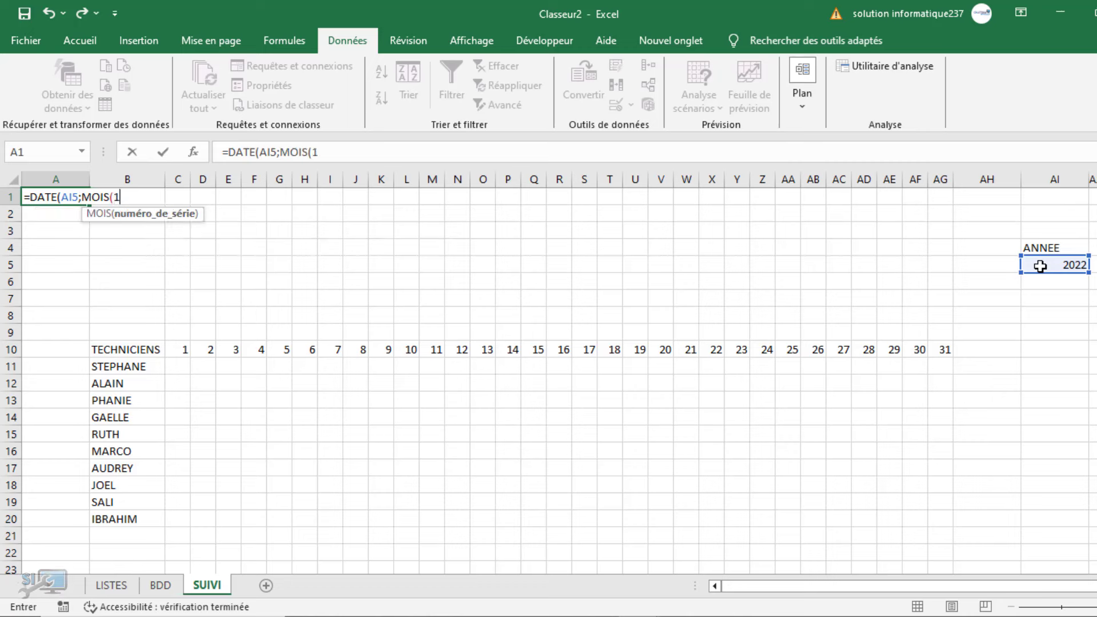
text(1&)
text("/"&)
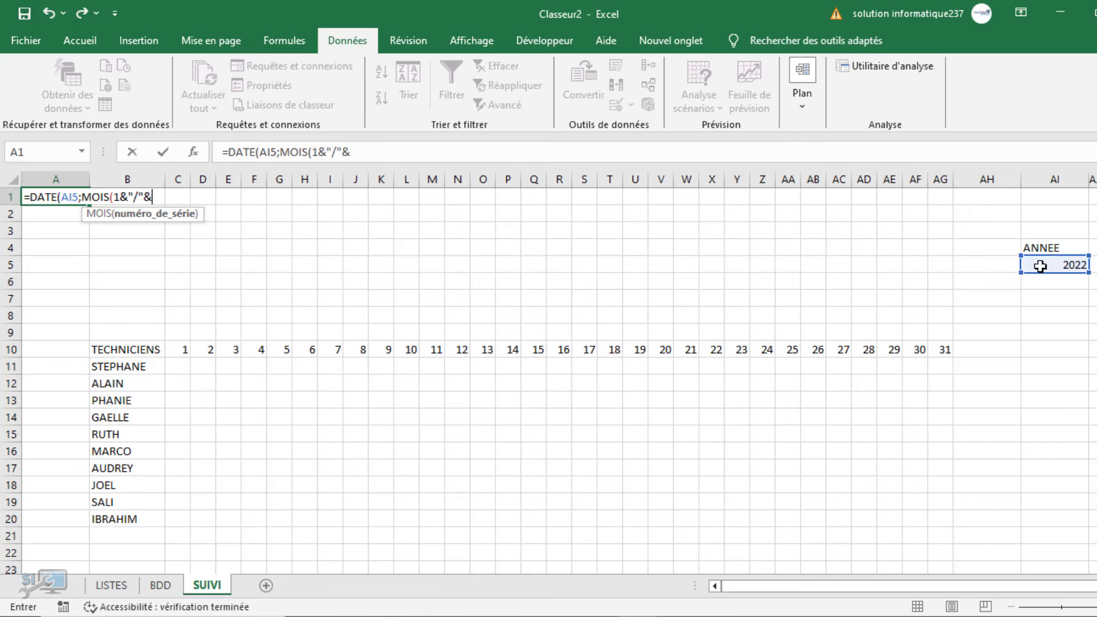
click(1096, 265)
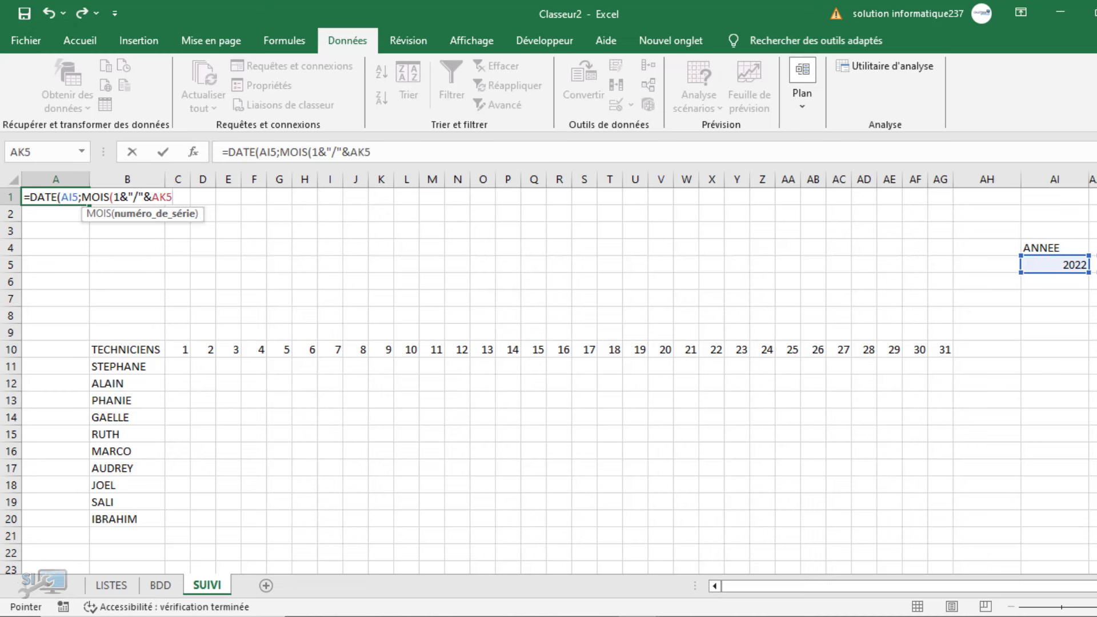
text())
key(BackSpace)
text();)
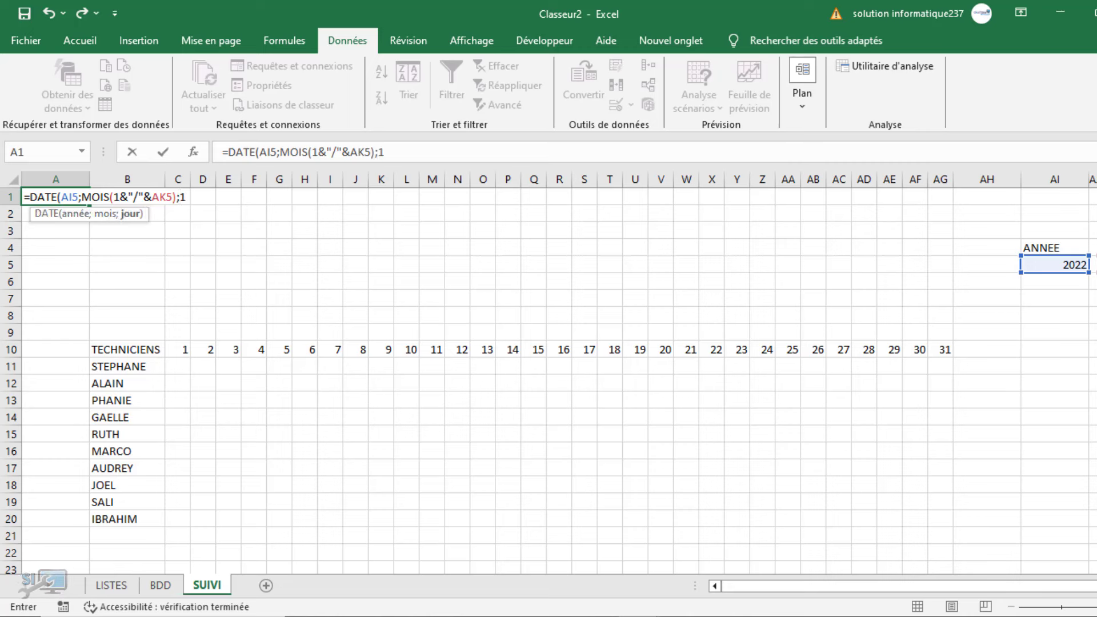
text(1))
key(Return)
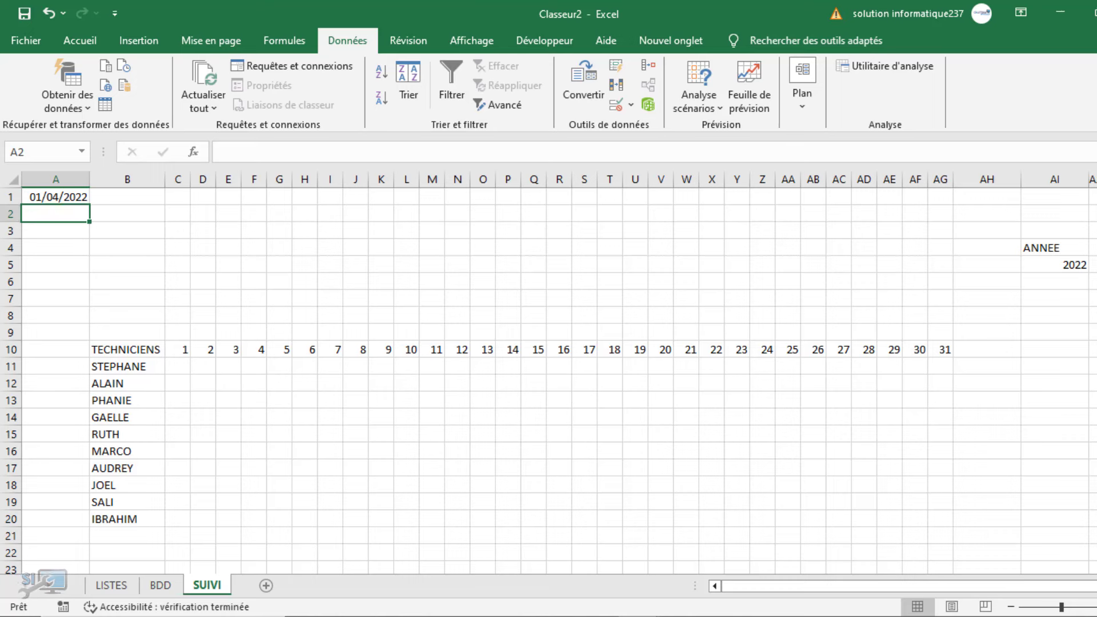
Enter the formula =FIN.MOIS(A1;0) in A2 to return the last day of the chosen month.
text(=)
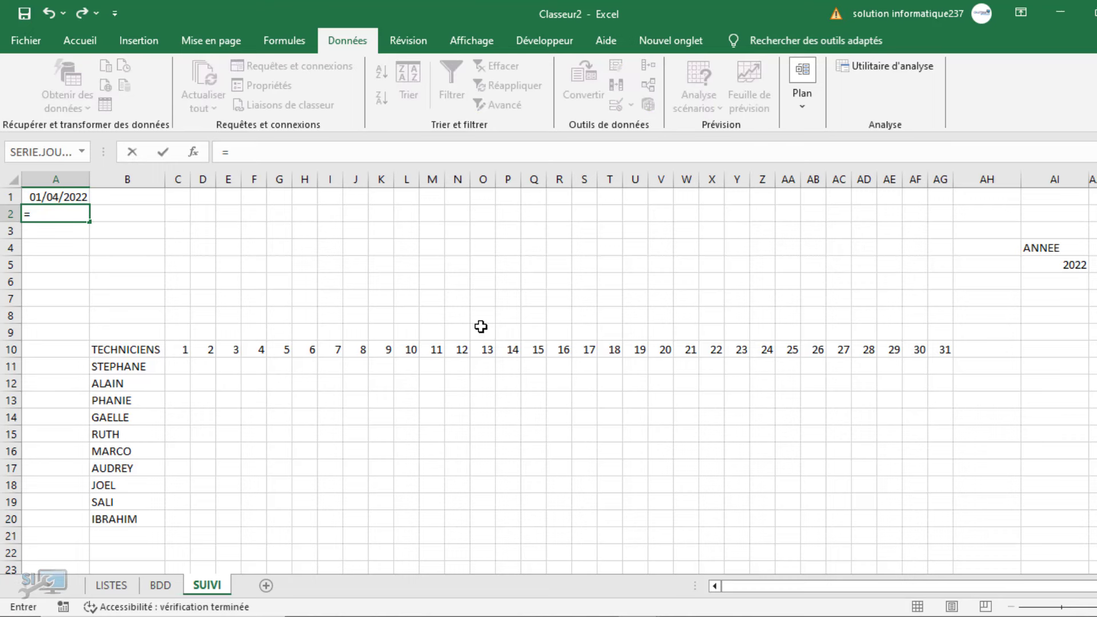
text(fin)
key(Tab)
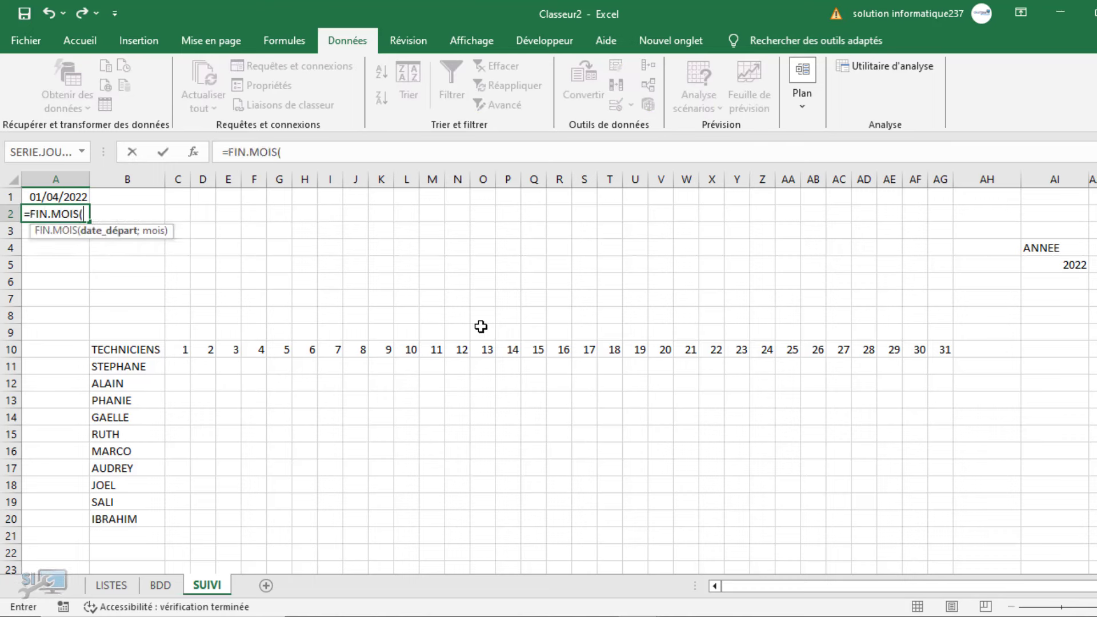
click(54, 192)
text(;)
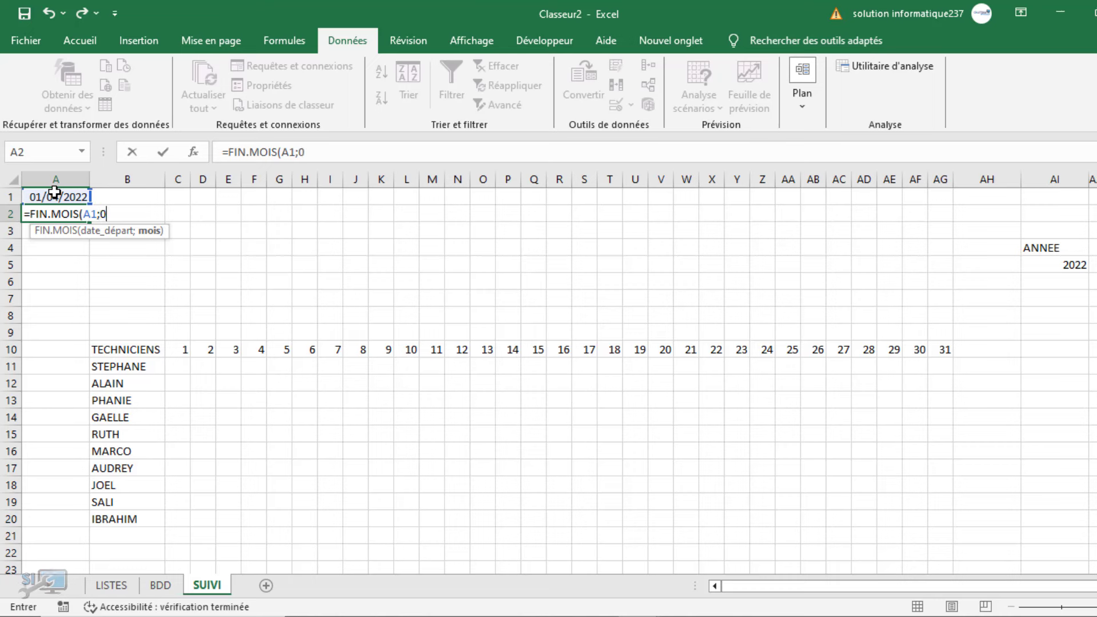
text(0))
key(Return)
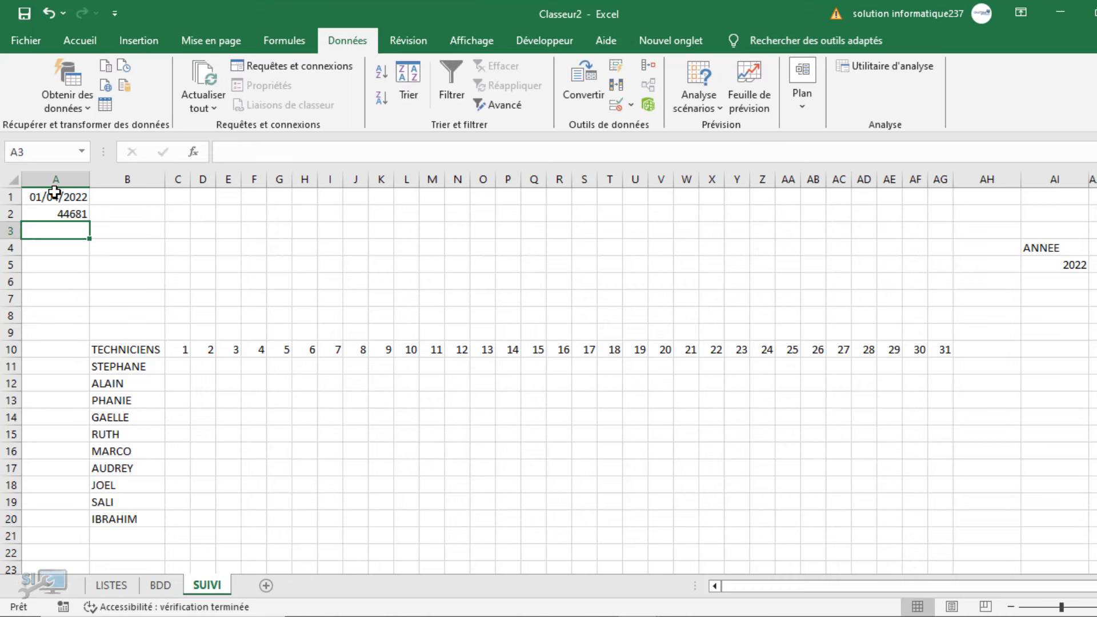
Apply the short date number format to A1:A2.
drag(66, 201, 67, 216)
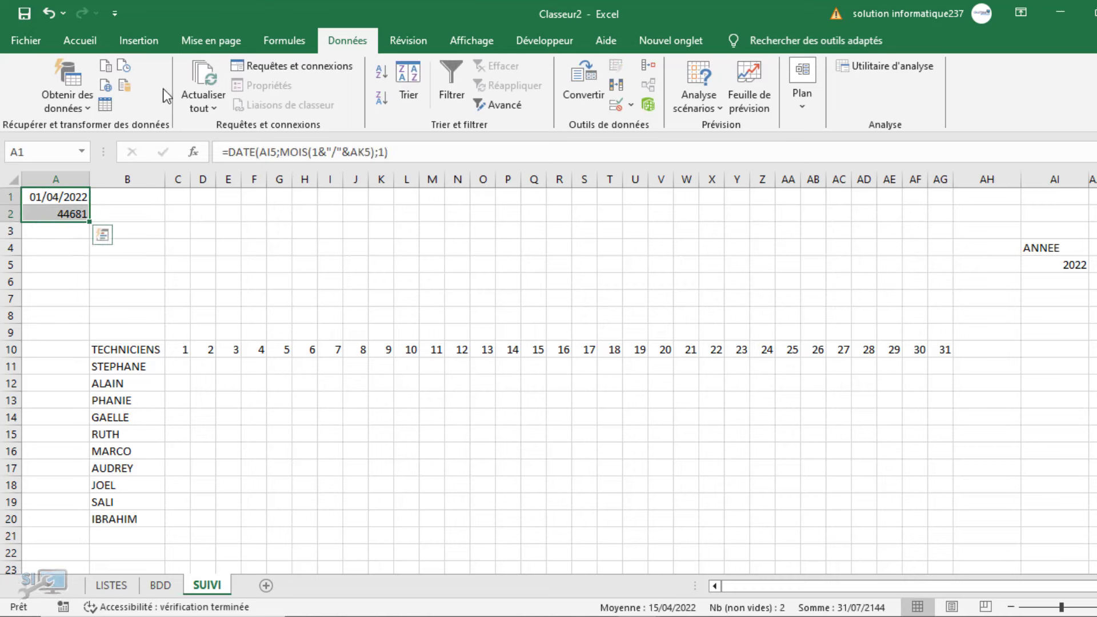
click(80, 42)
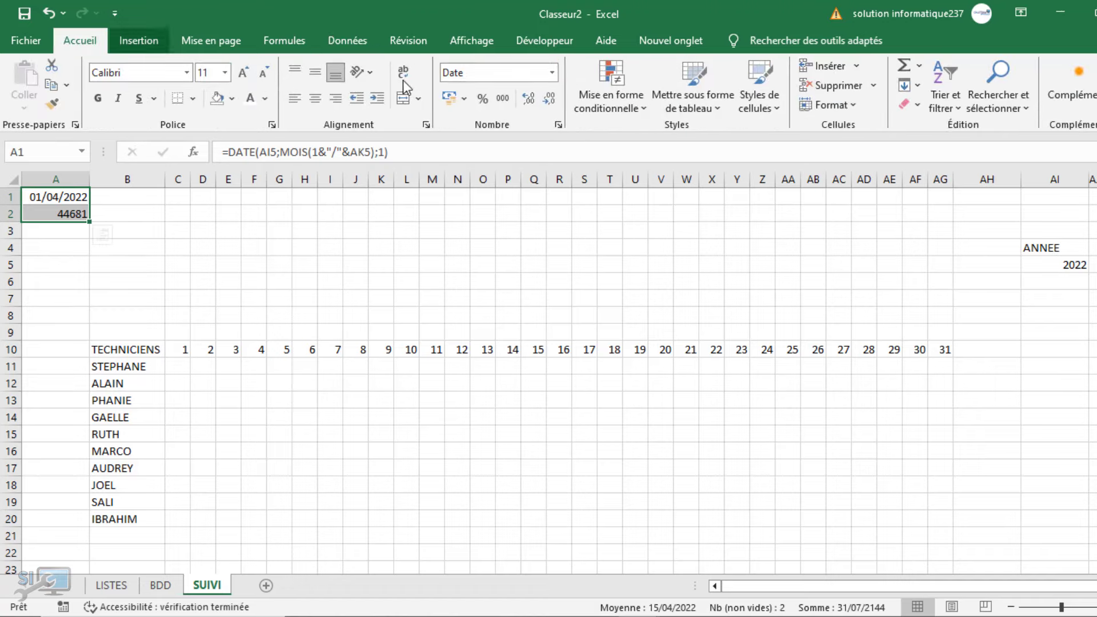
click(552, 72)
click(503, 254)
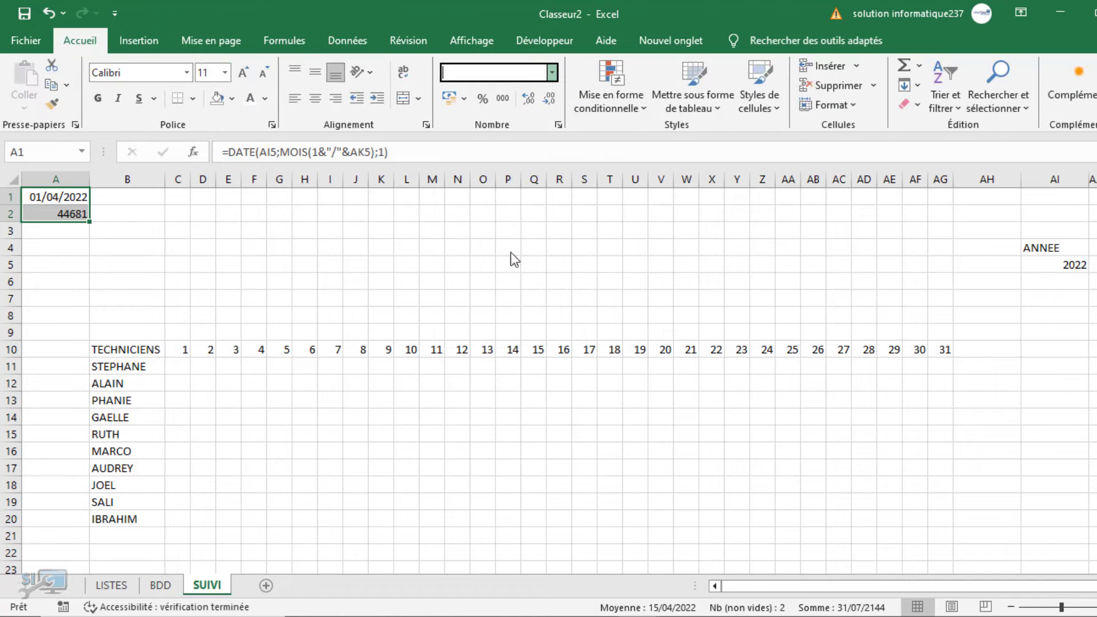
Choose 2023 as the year in AI5 and check the start date in A1.
click(1068, 265)
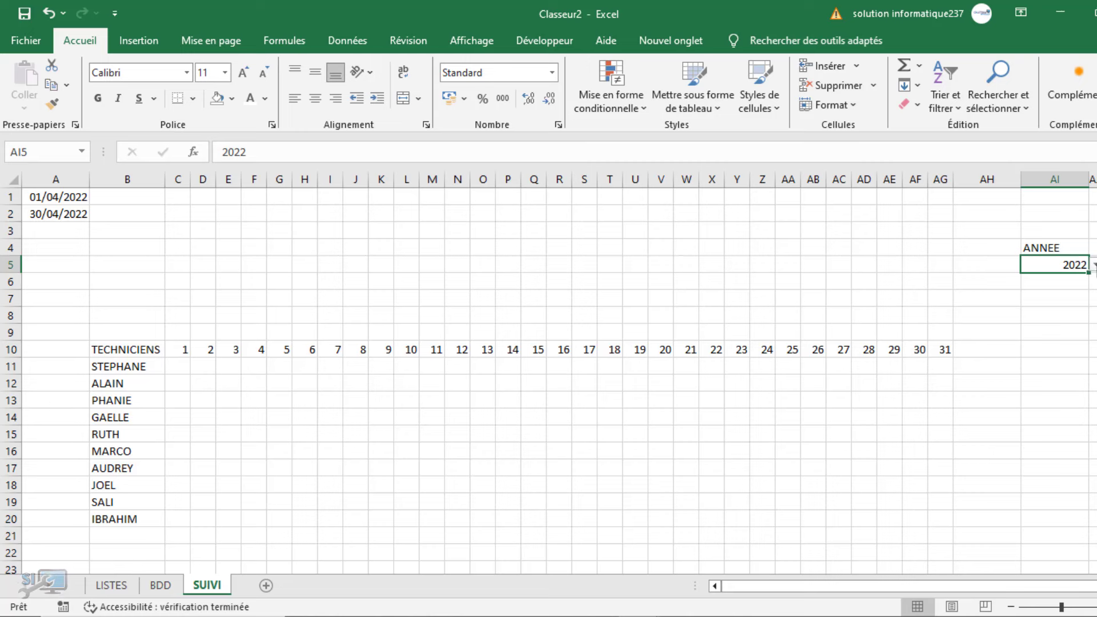
click(1094, 265)
click(1036, 300)
click(55, 198)
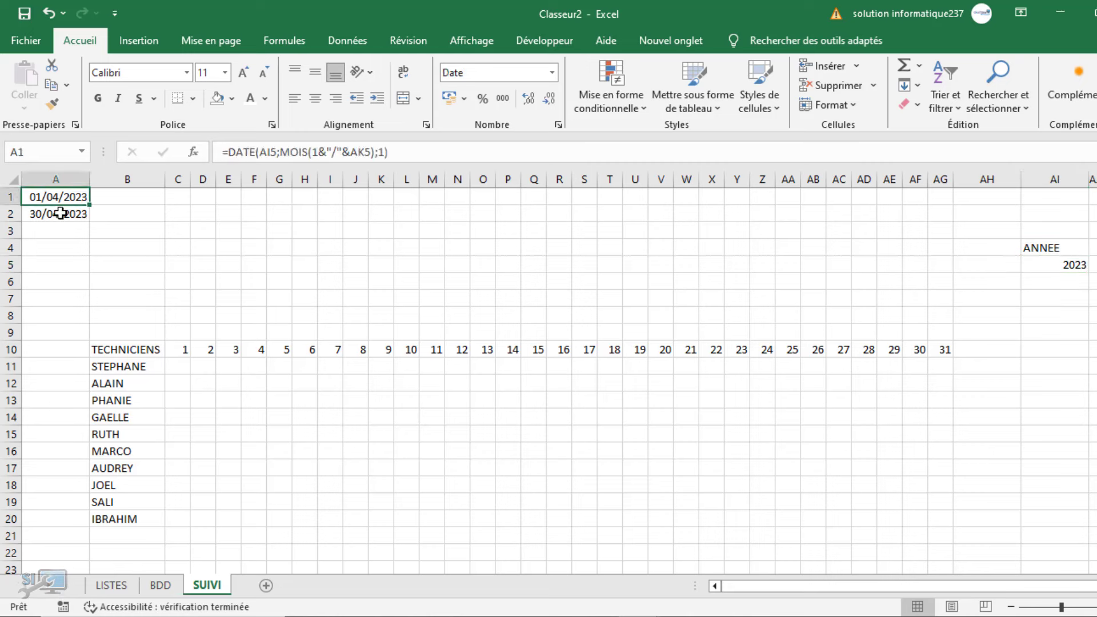
Choose Février as the month in AK5 and check the start and end dates in A1:A2.
click(1096, 265)
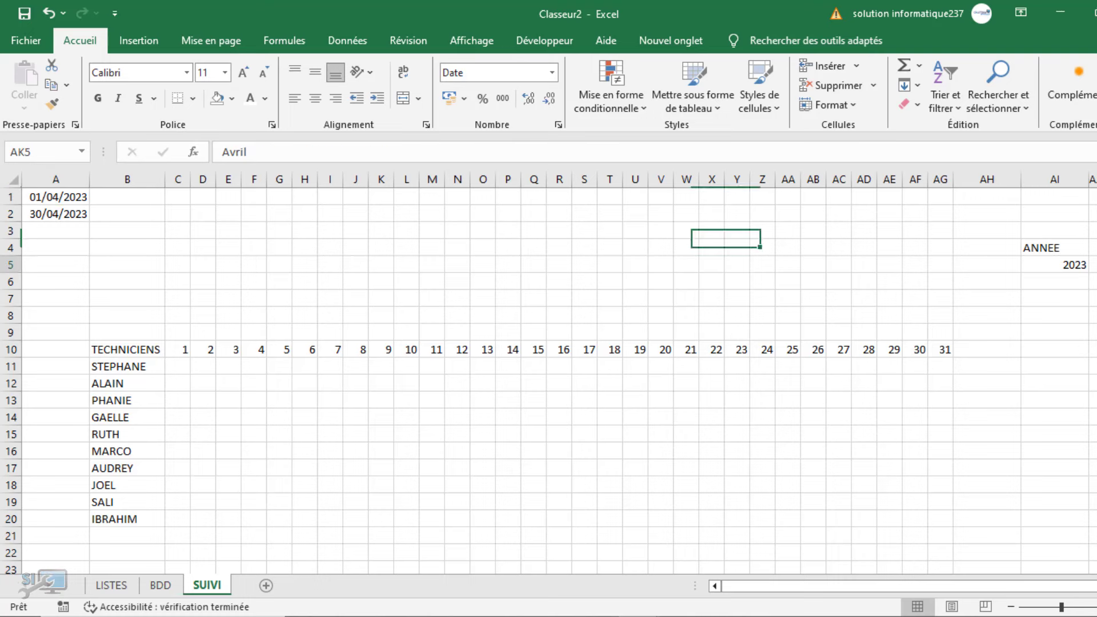
drag(994, 588, 1007, 591)
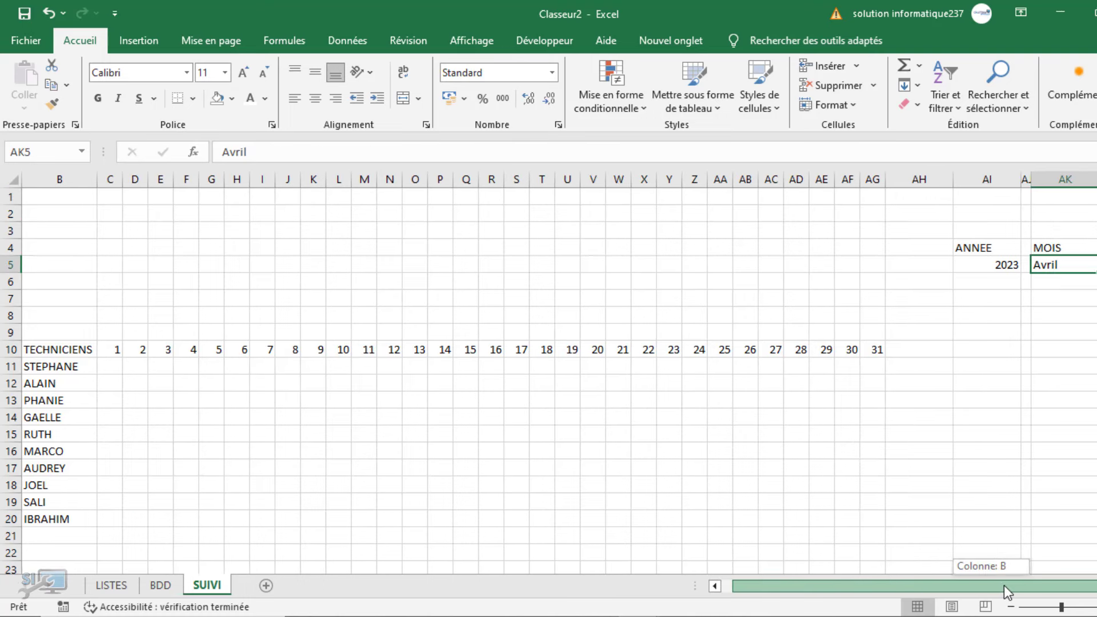
key(alt+Down)
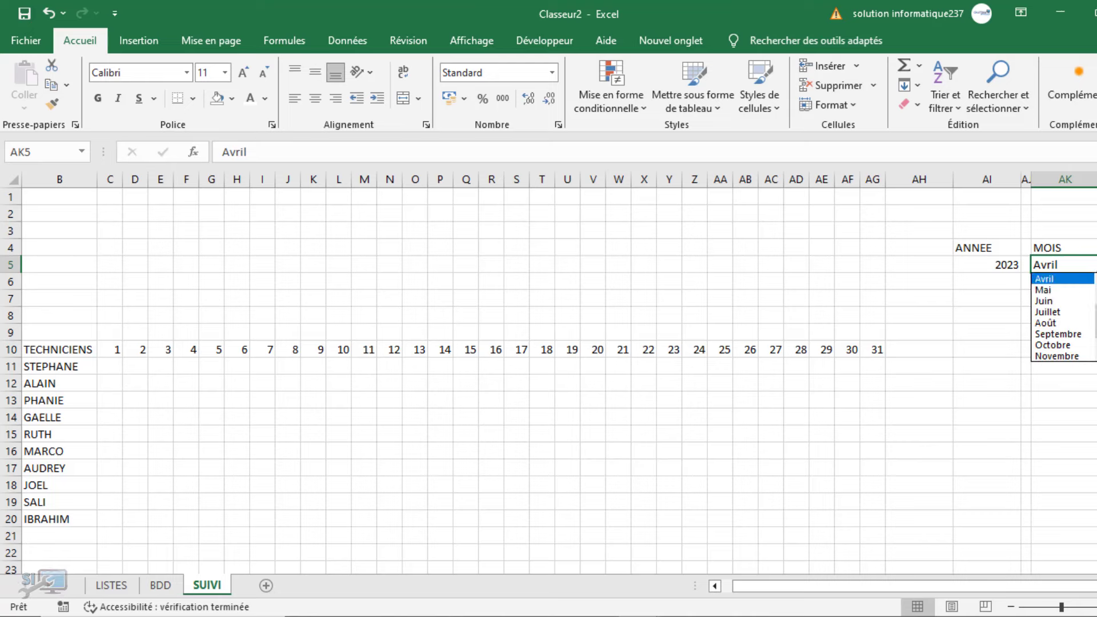
key(Down)
key(Down)
key(Up)
key(Up)
key(Up)
key(Up)
key(Return)
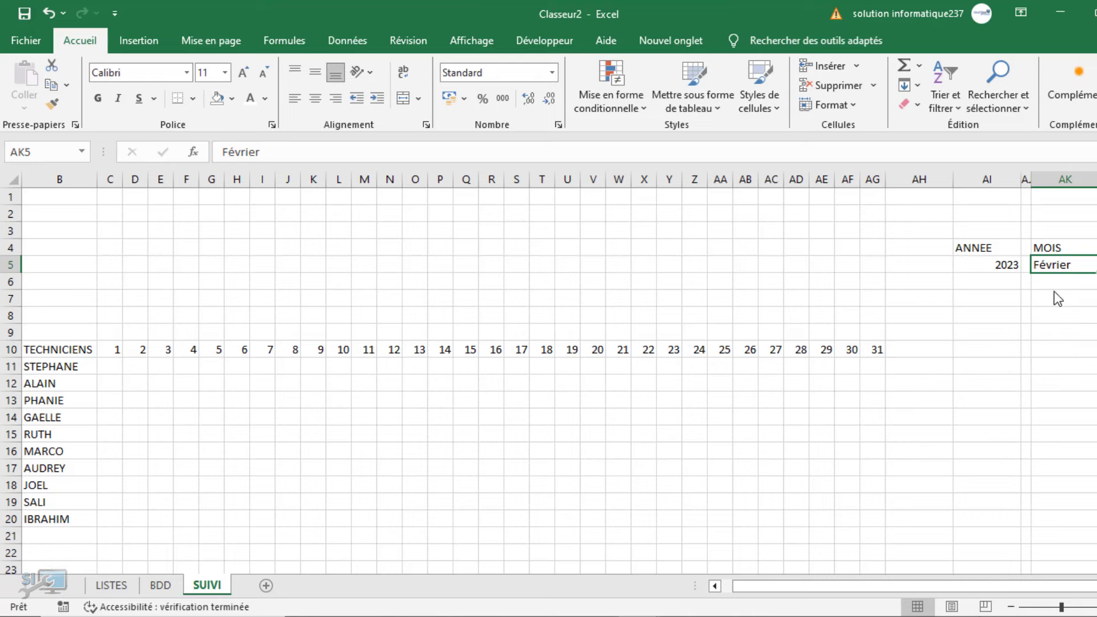
drag(1000, 592, 813, 590)
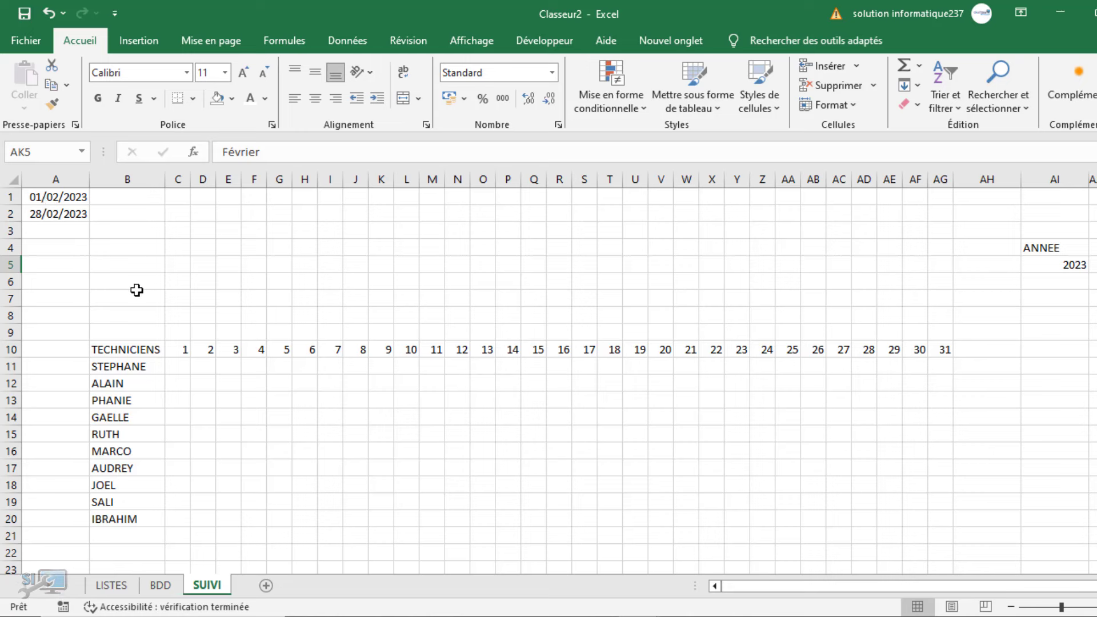
Replace the first day header in C10 with the formula =A1.
click(181, 350)
text(=)
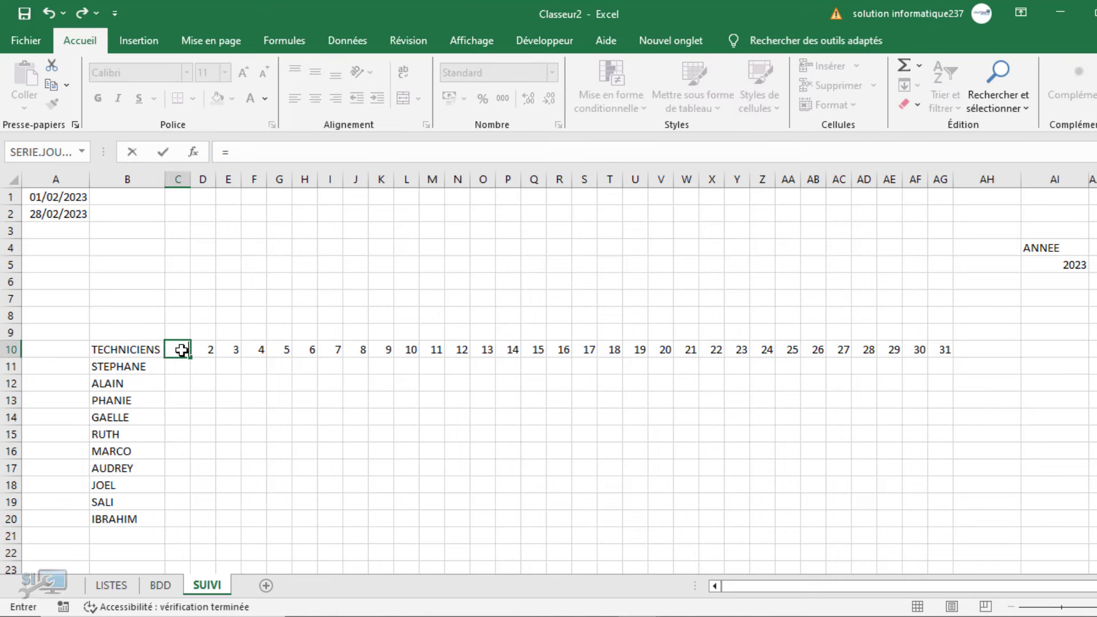
click(62, 198)
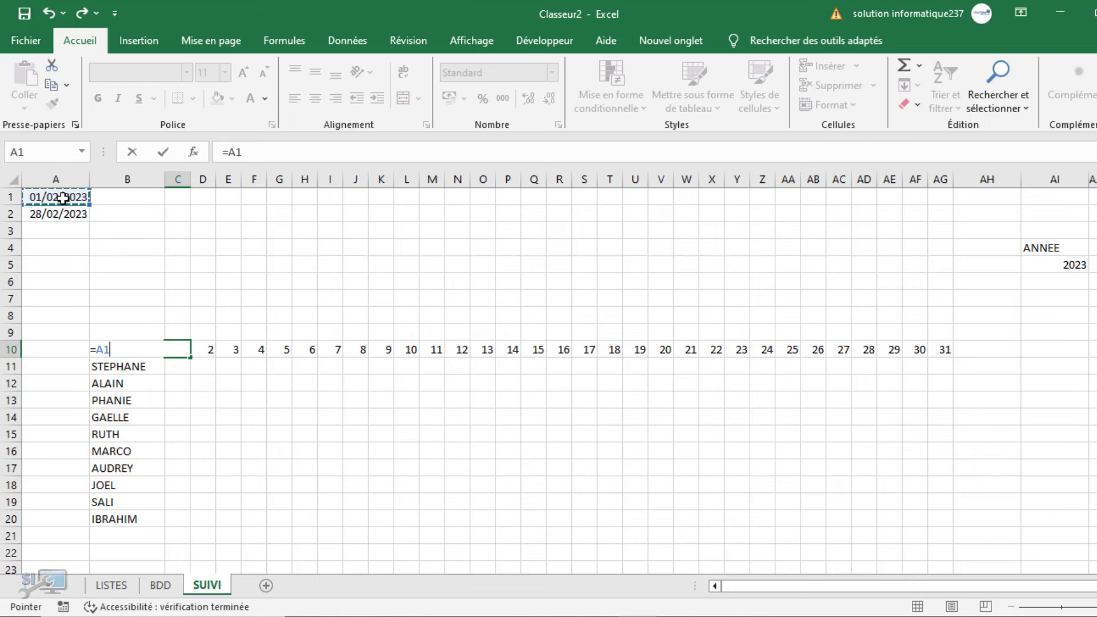
key(Return)
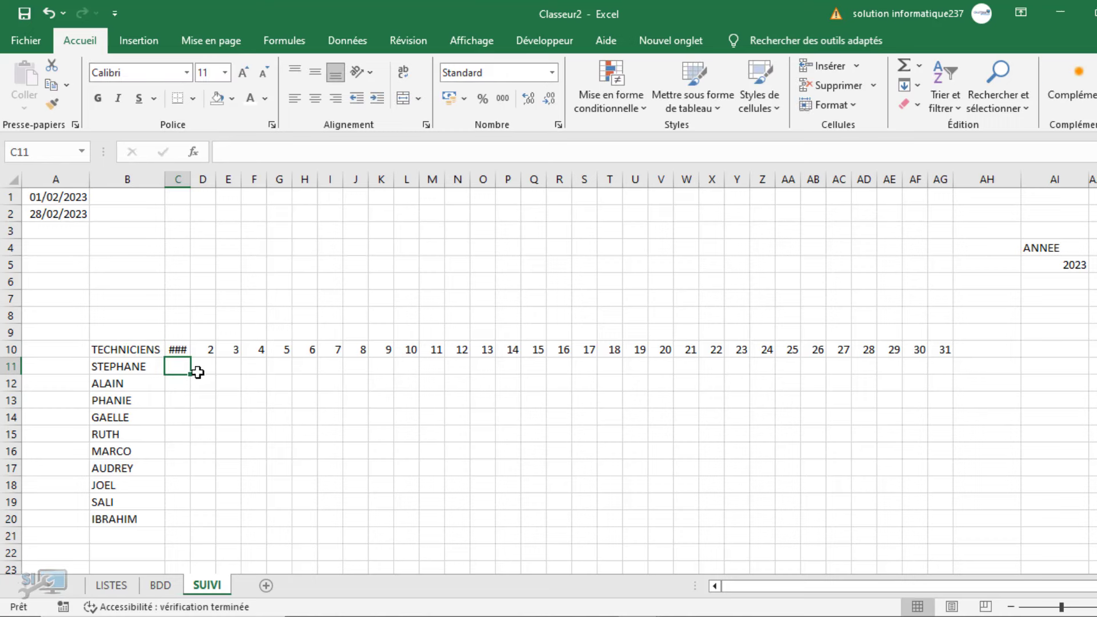
Rotate the text of the day headers C10:AG10 to a 90-degree orientation.
click(178, 348)
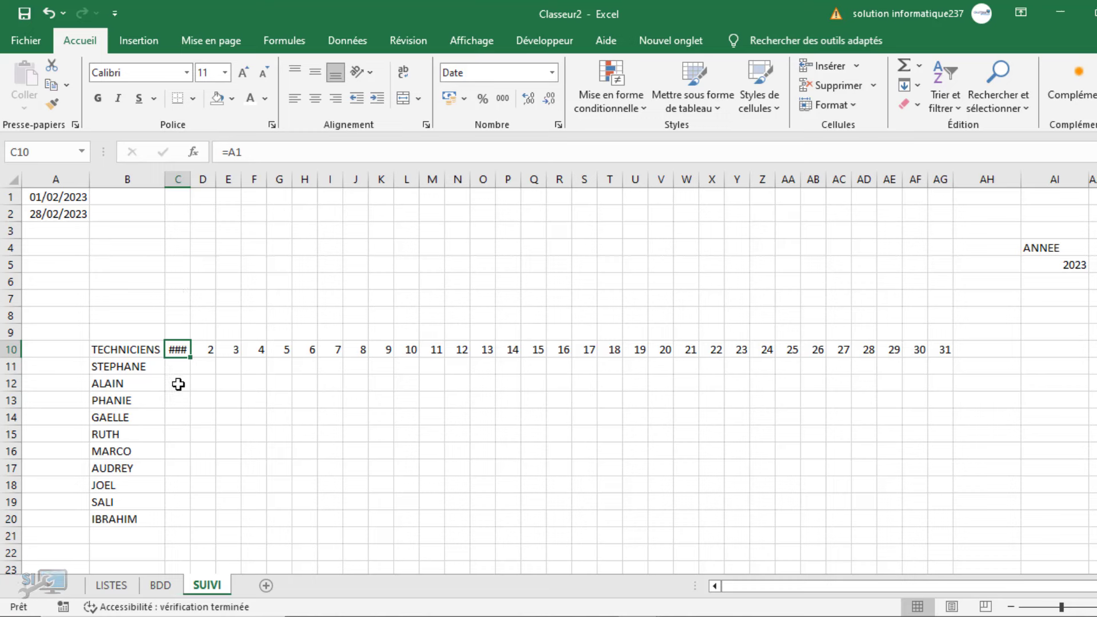
drag(177, 349, 948, 353)
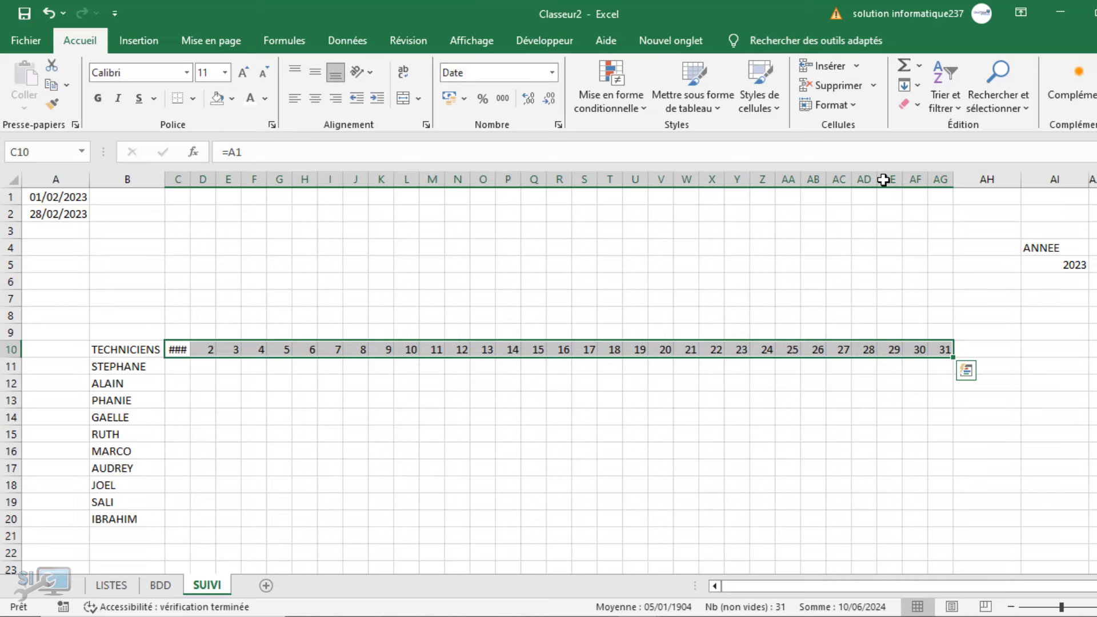
click(854, 107)
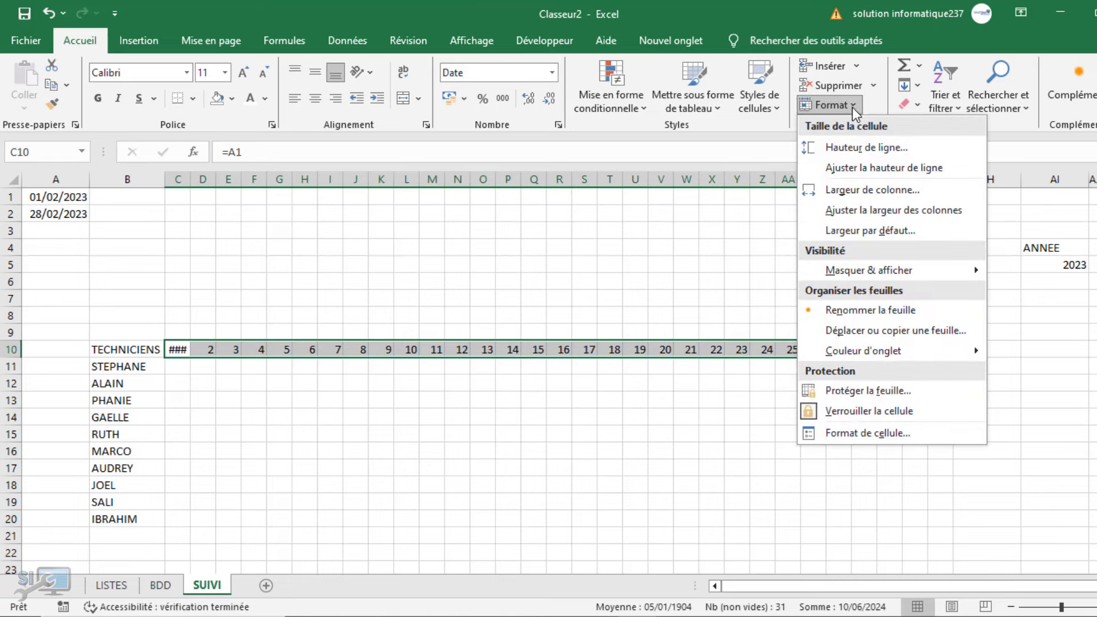
click(852, 435)
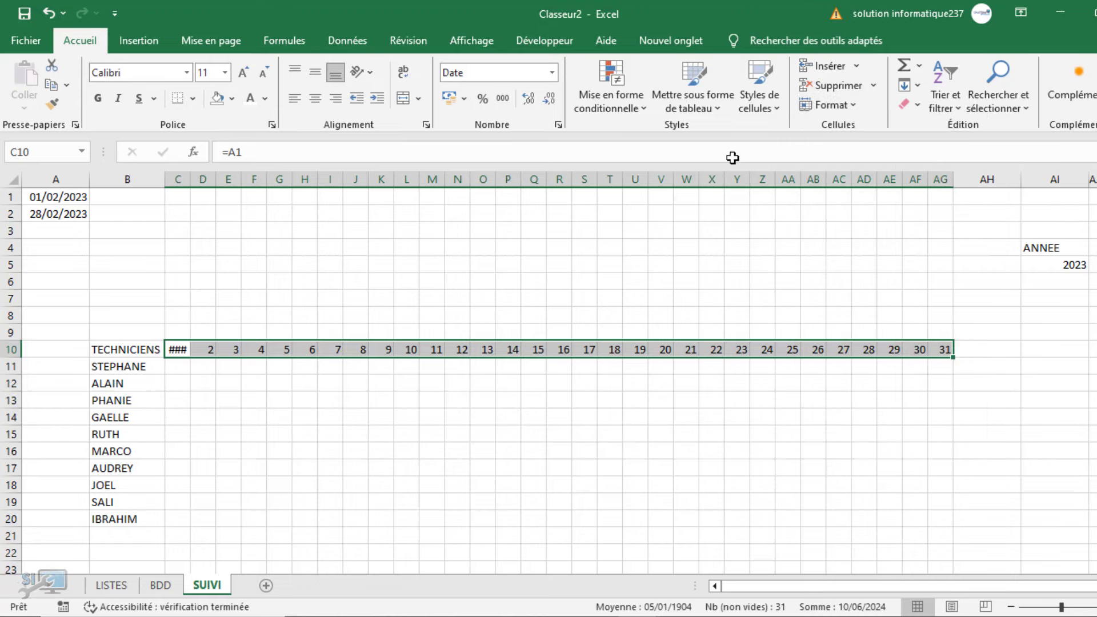
click(596, 47)
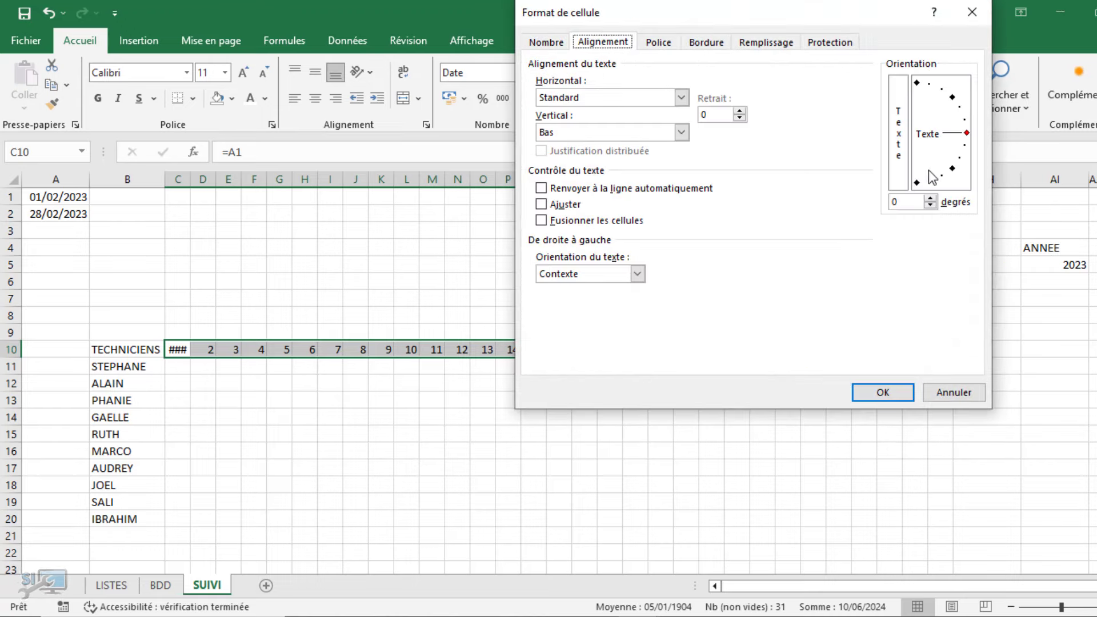
drag(967, 132, 916, 181)
text(90)
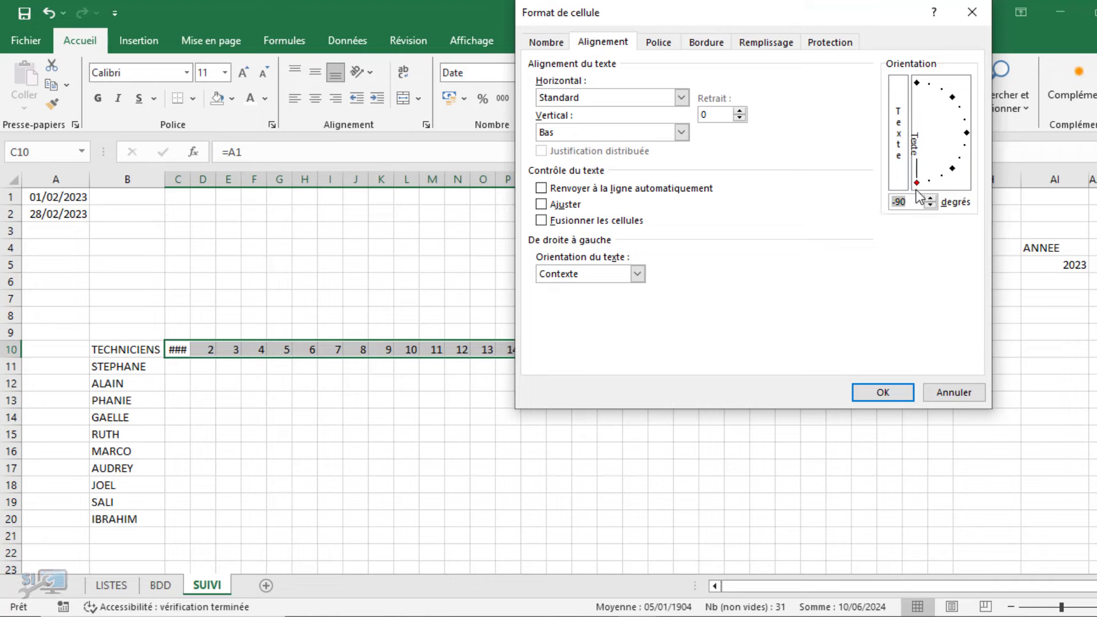
click(883, 392)
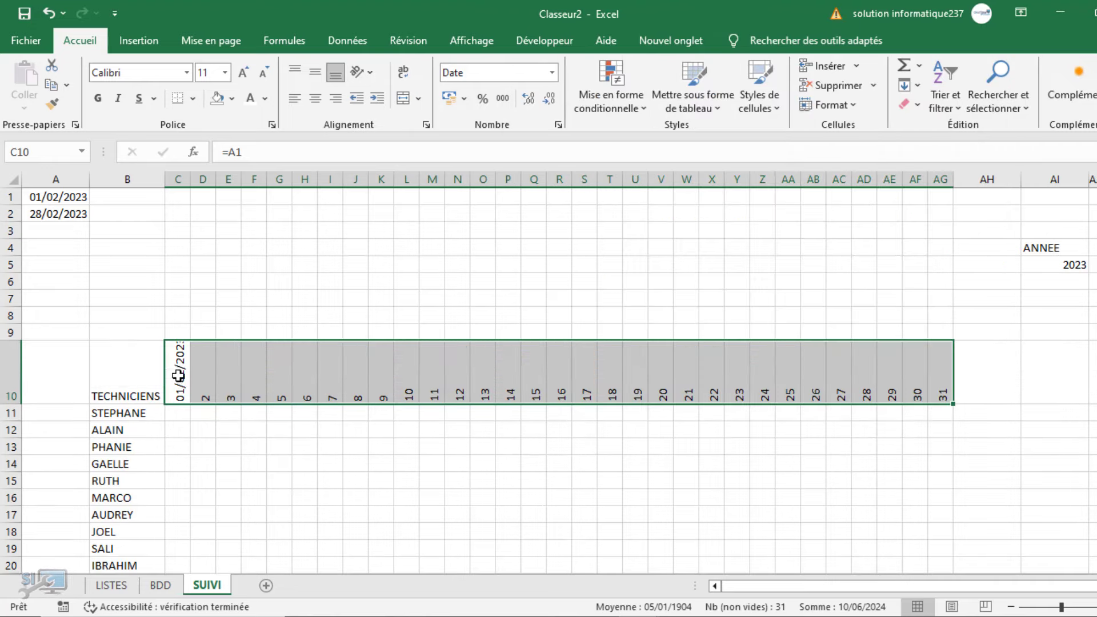
Adjust the heights of rows 9 and 10 so the vertical date in C10 fits completely.
drag(8, 341, 8, 329)
drag(15, 393, 12, 411)
drag(8, 330, 8, 336)
Enter =C10+1 in D10 and fill the formula across row 10 to AG10.
click(200, 375)
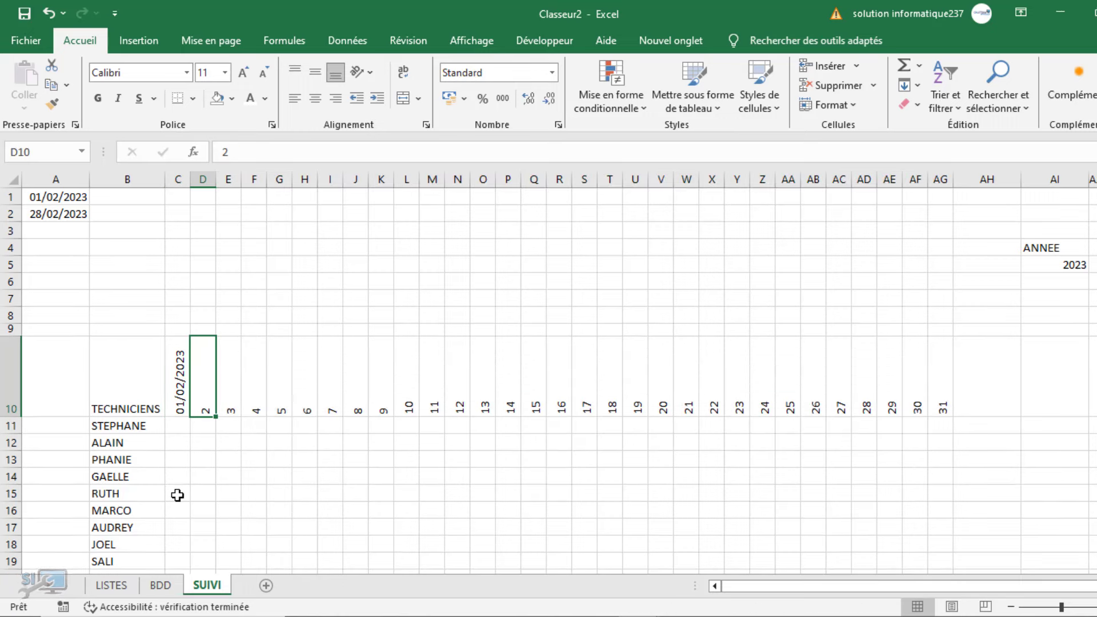
text(=)
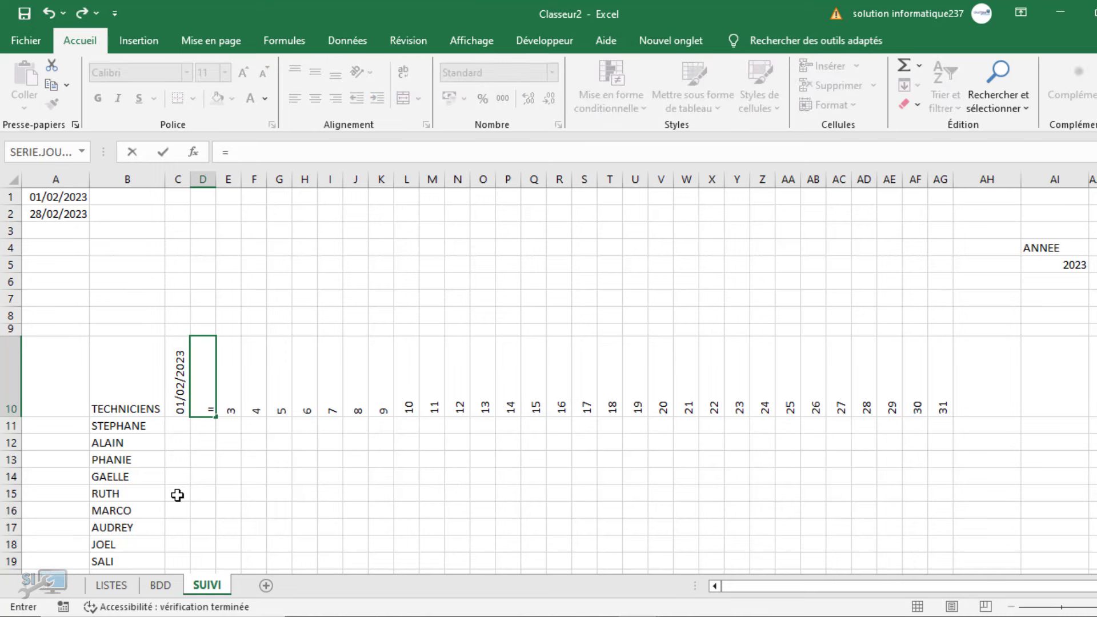
click(176, 396)
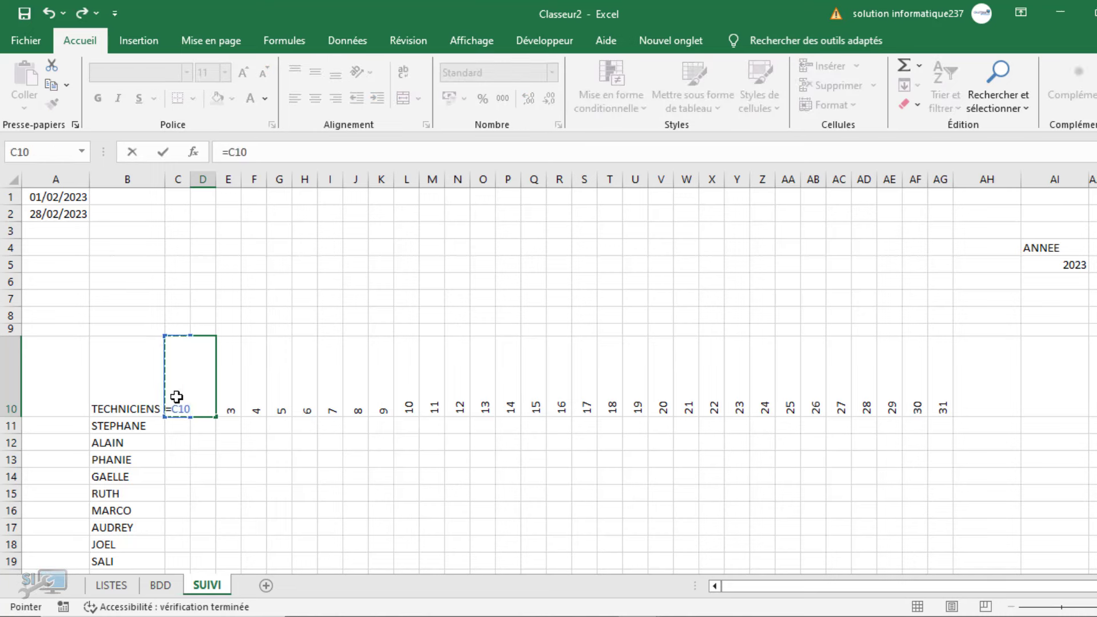
text(+1)
key(Return)
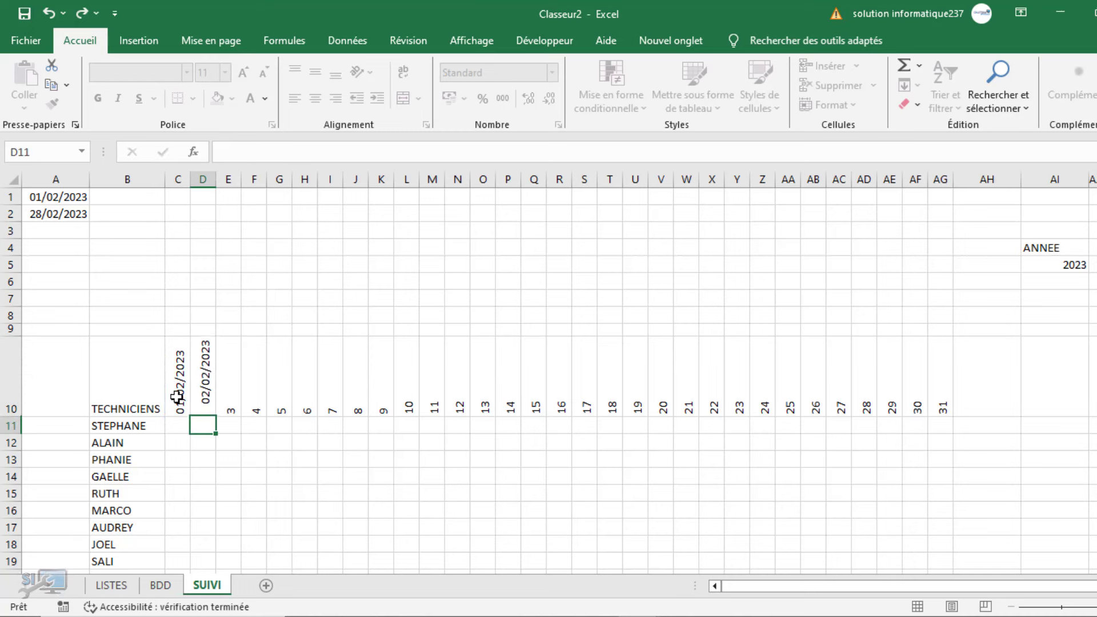
click(207, 410)
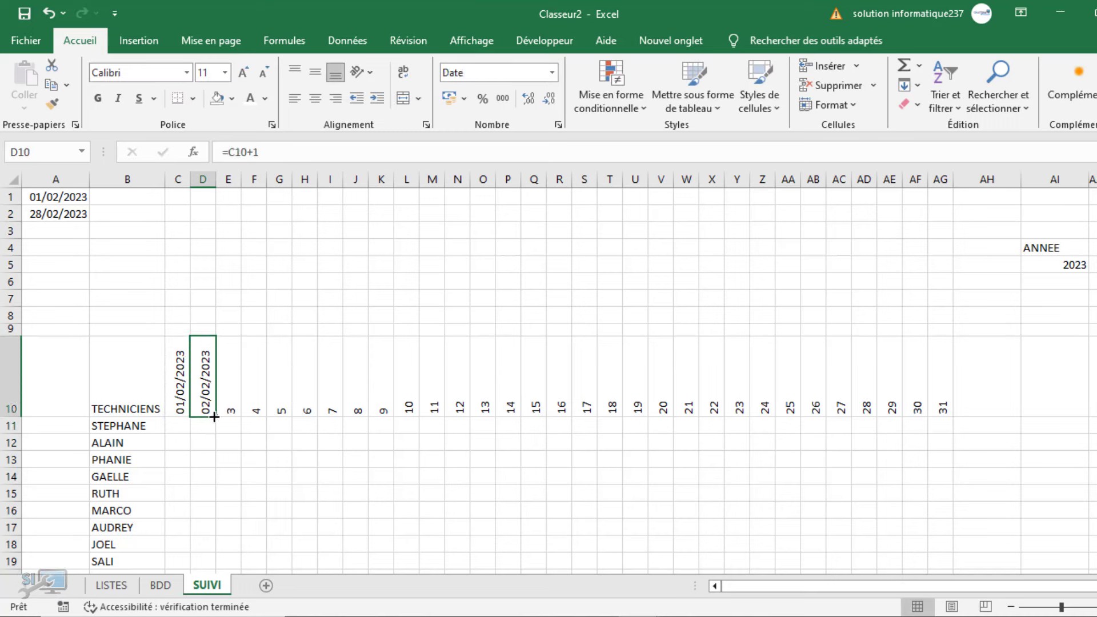
drag(214, 417, 951, 418)
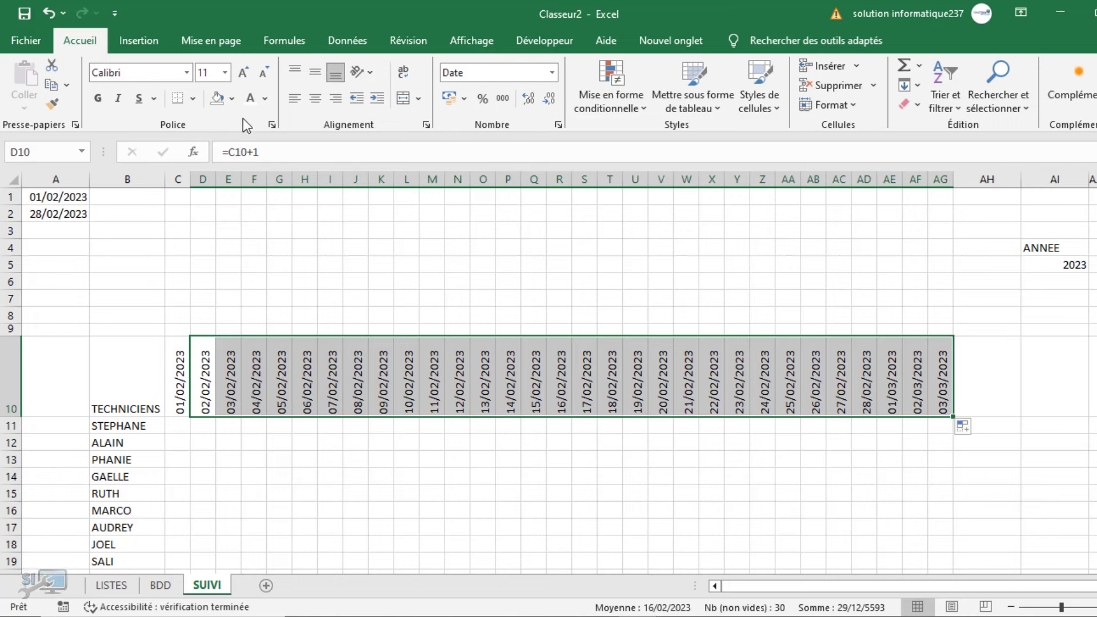
Change D10's formula to =SI(C10+1>A2;"";C10+1) and fill it across to AG10.
click(258, 153)
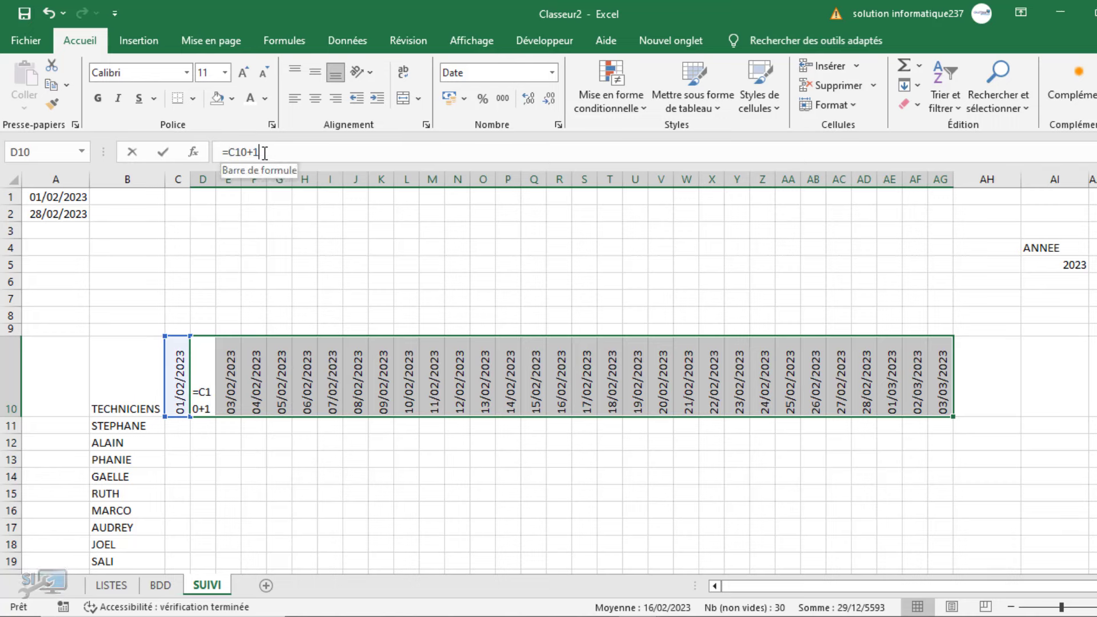
text(>)
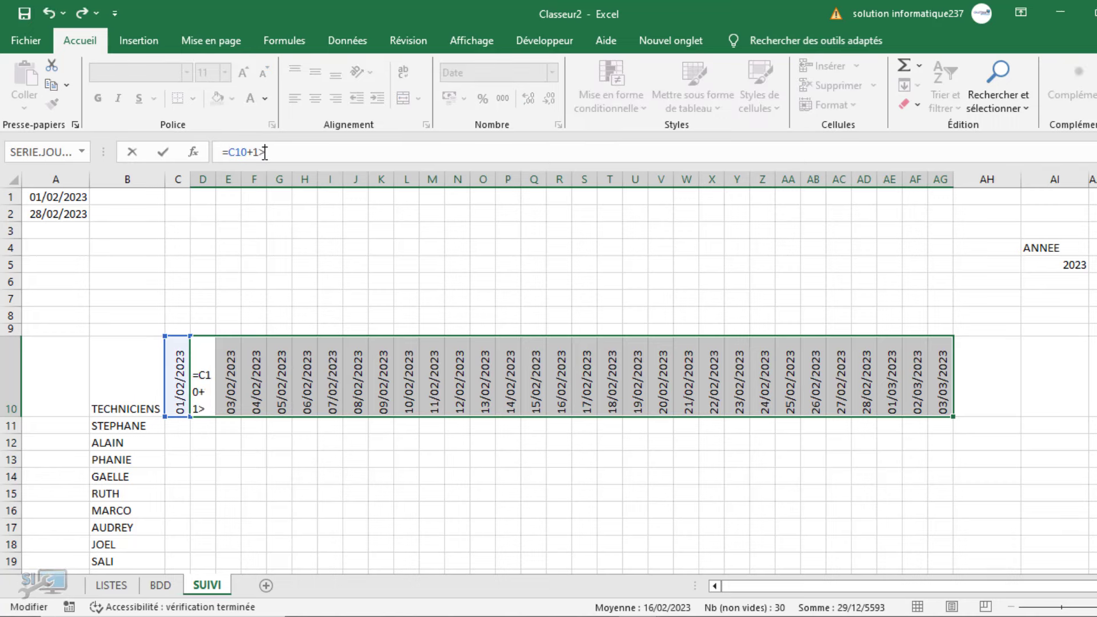
click(62, 216)
text(;)
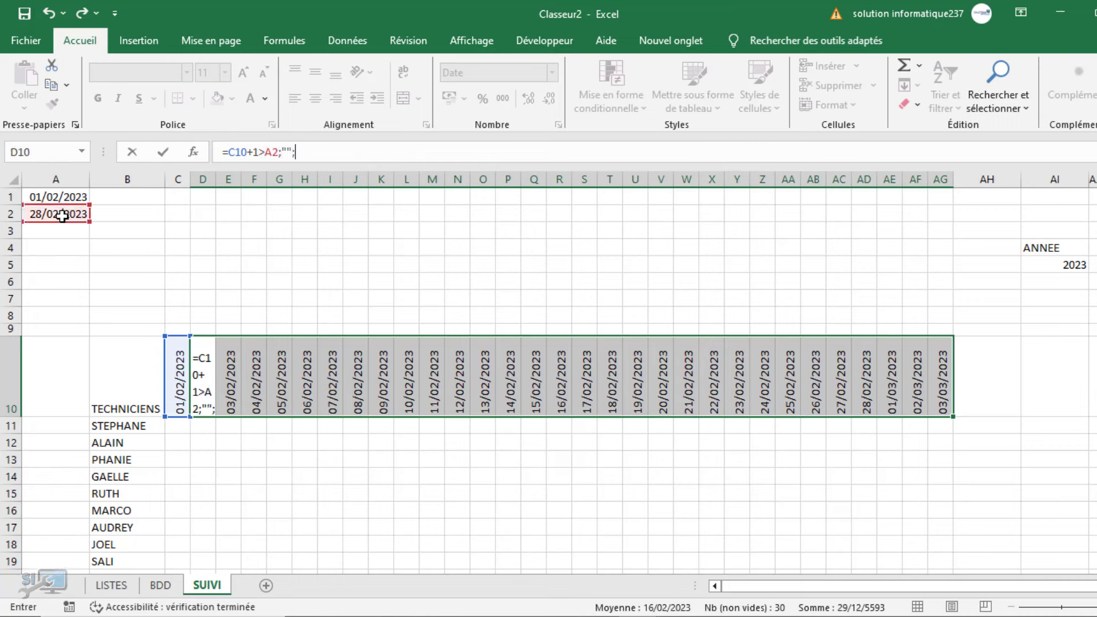
text("";)
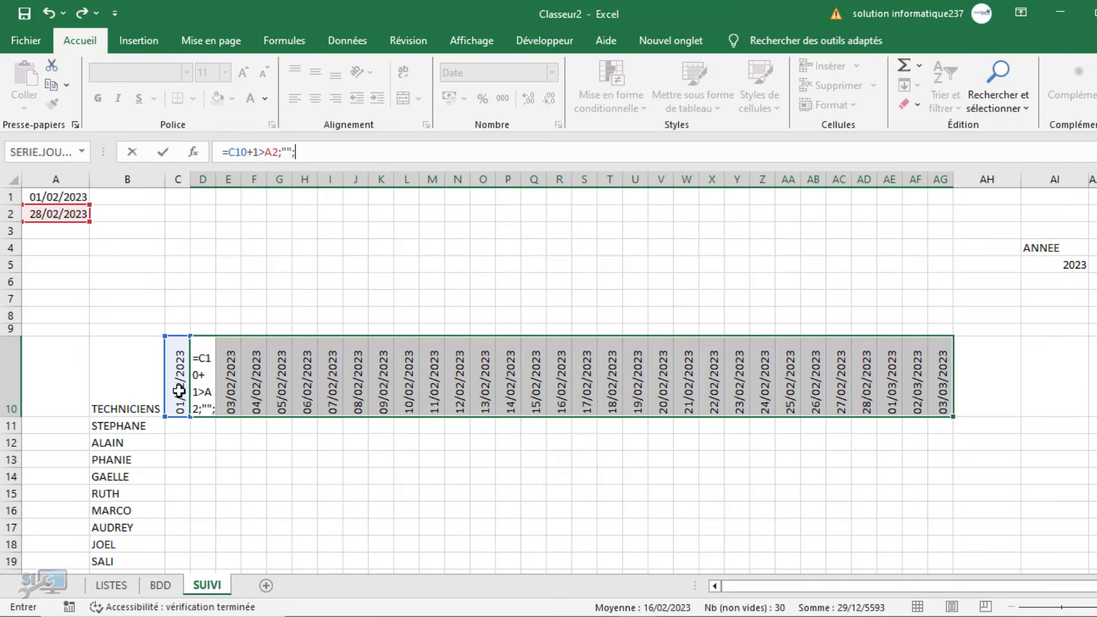
click(178, 391)
text(+1)
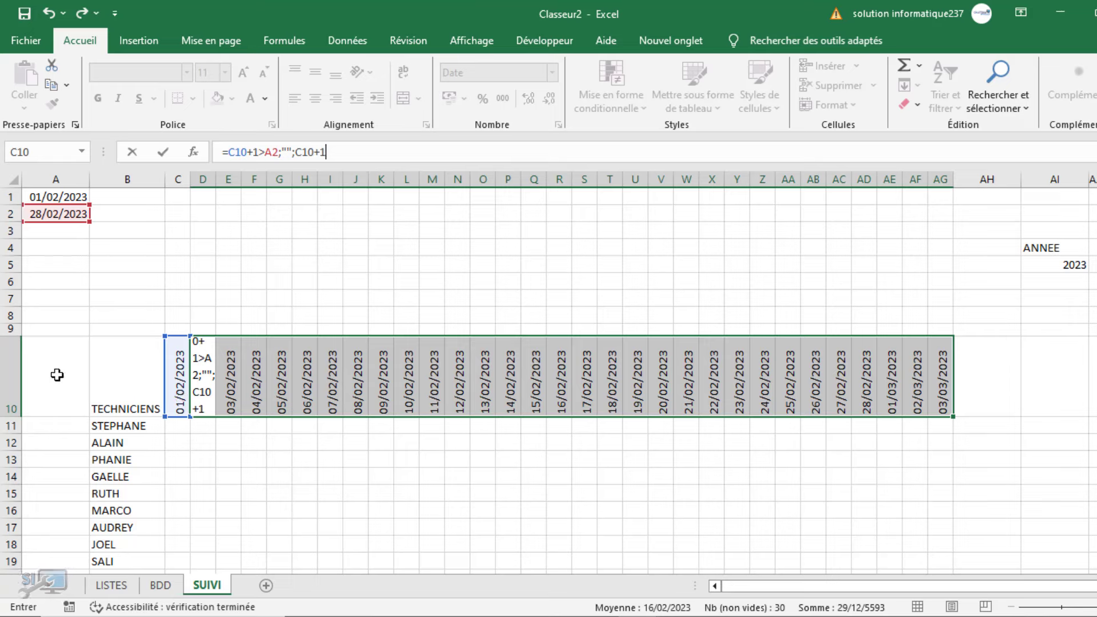
click(230, 151)
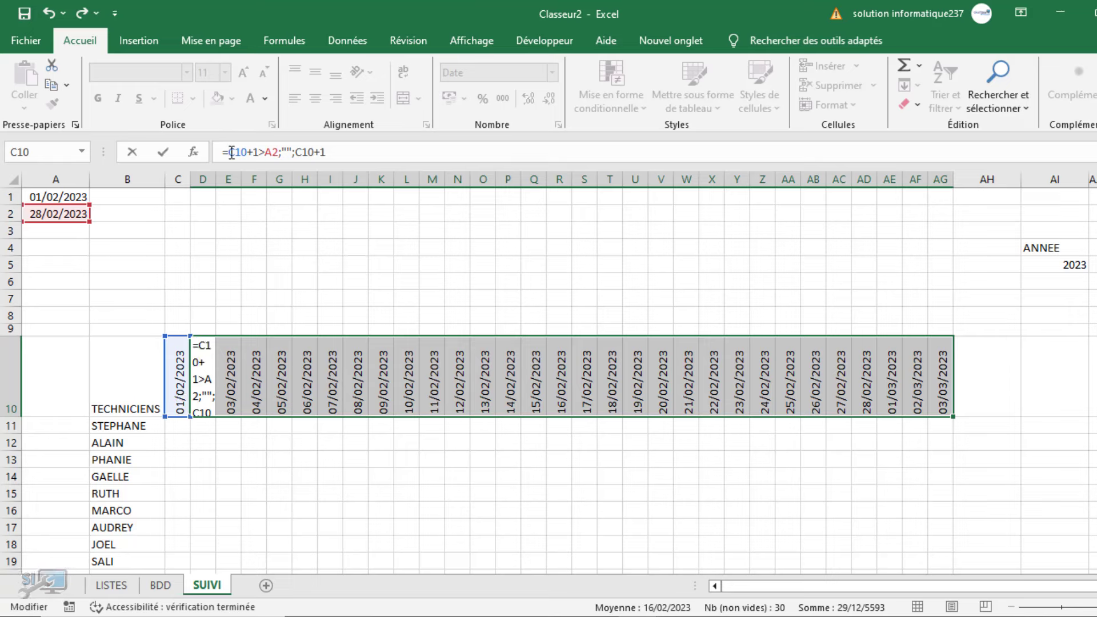
text(SI()
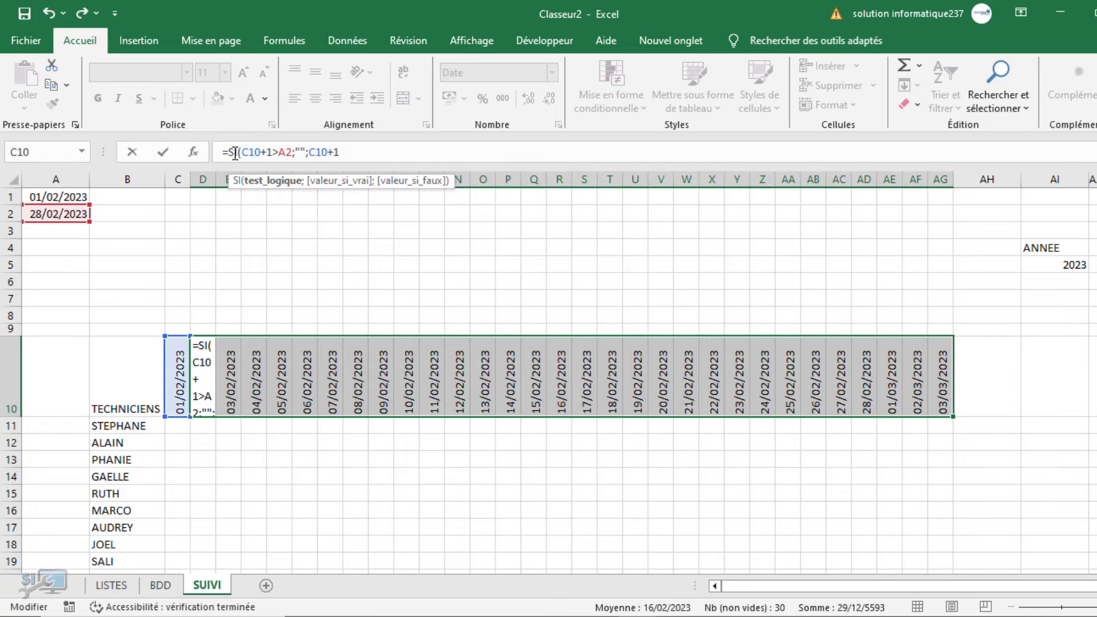
click(347, 155)
text())
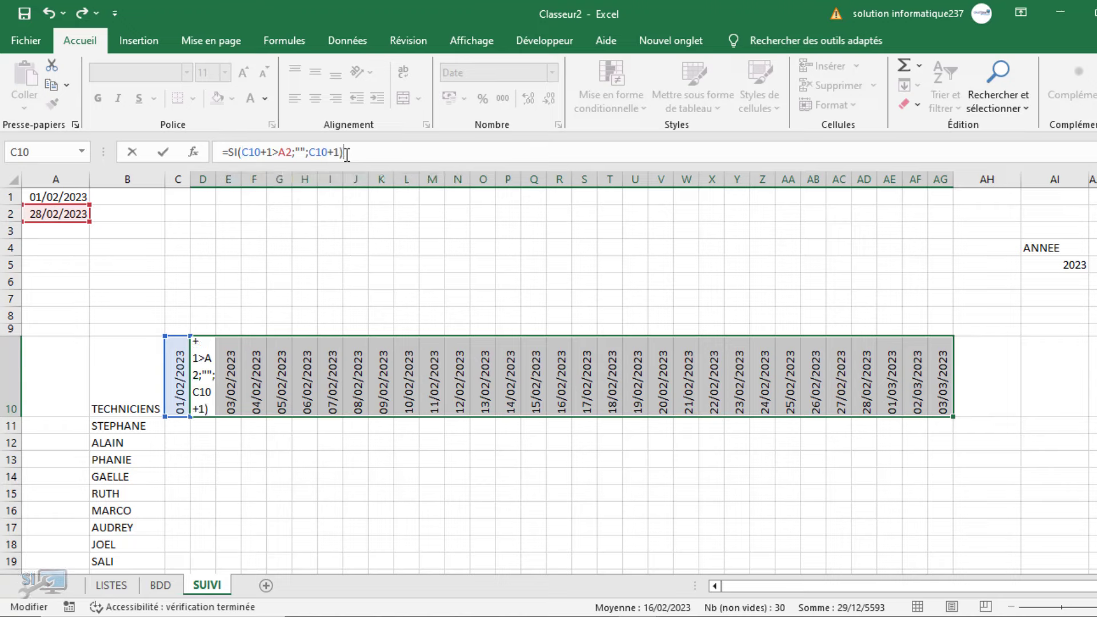
key(Return)
click(201, 385)
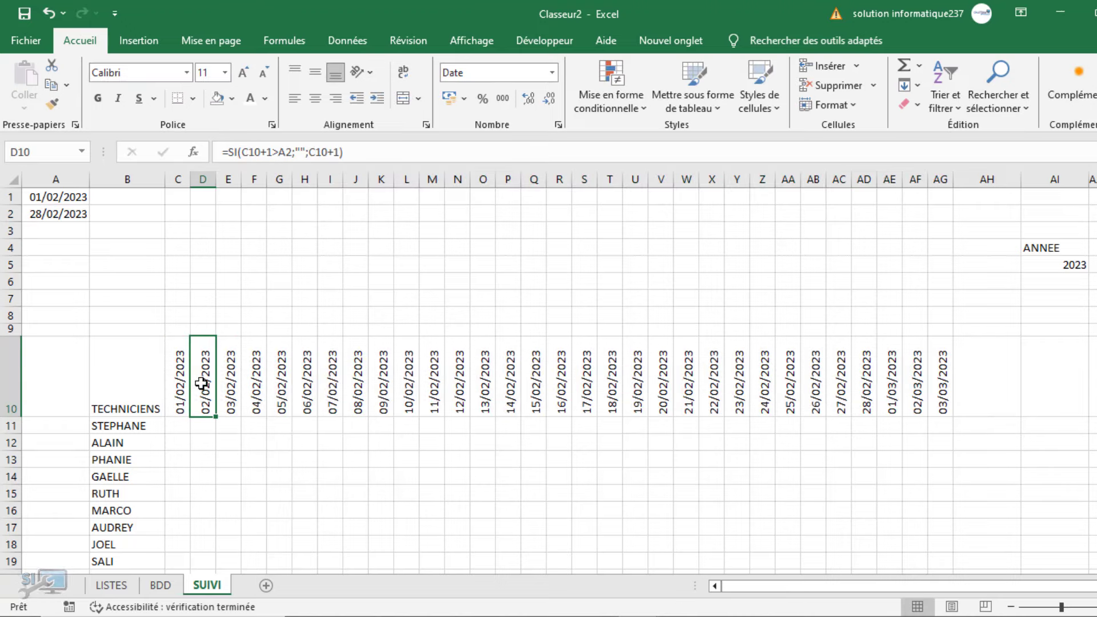
drag(216, 416, 956, 417)
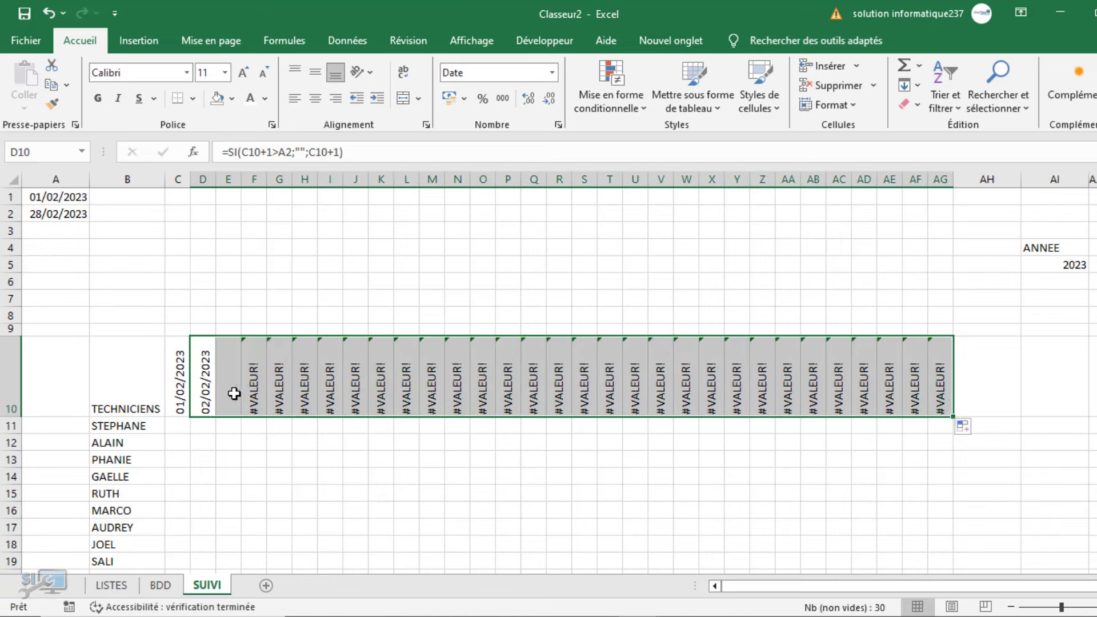
Try the less-than comparison in D10 with =SI(C10+1<A2;"";C10+1).
click(209, 390)
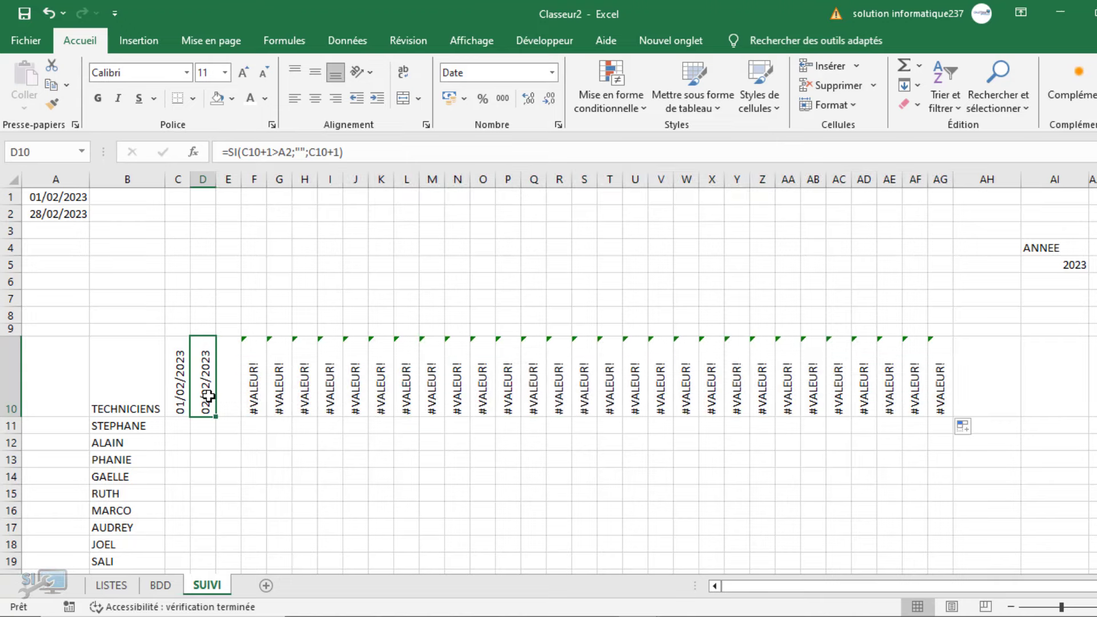
click(283, 152)
key(BackSpace)
text(<)
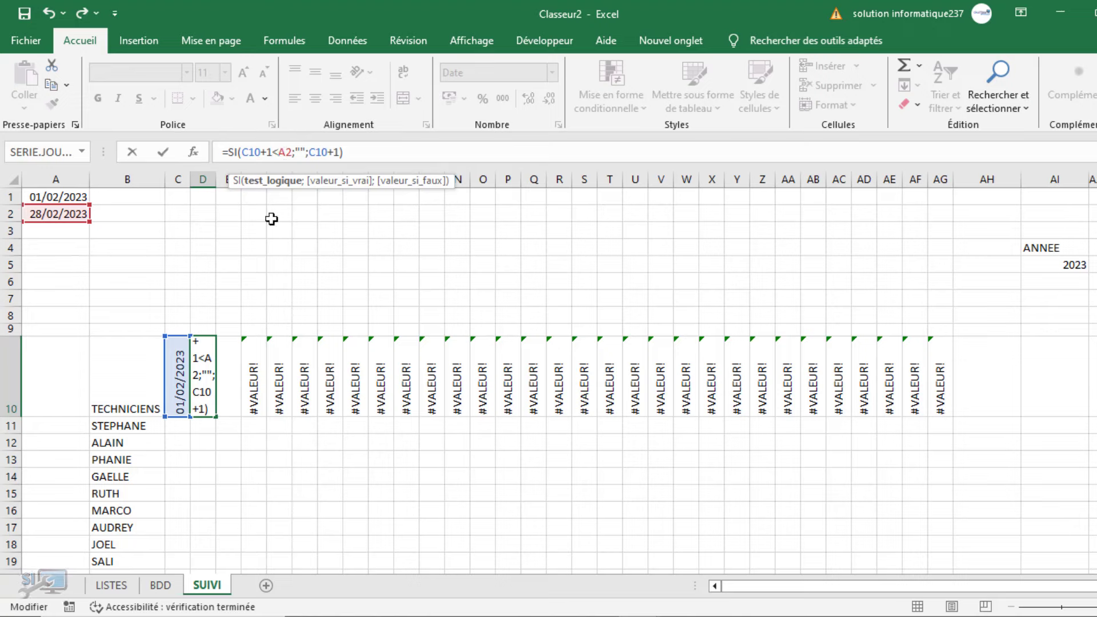
key(Return)
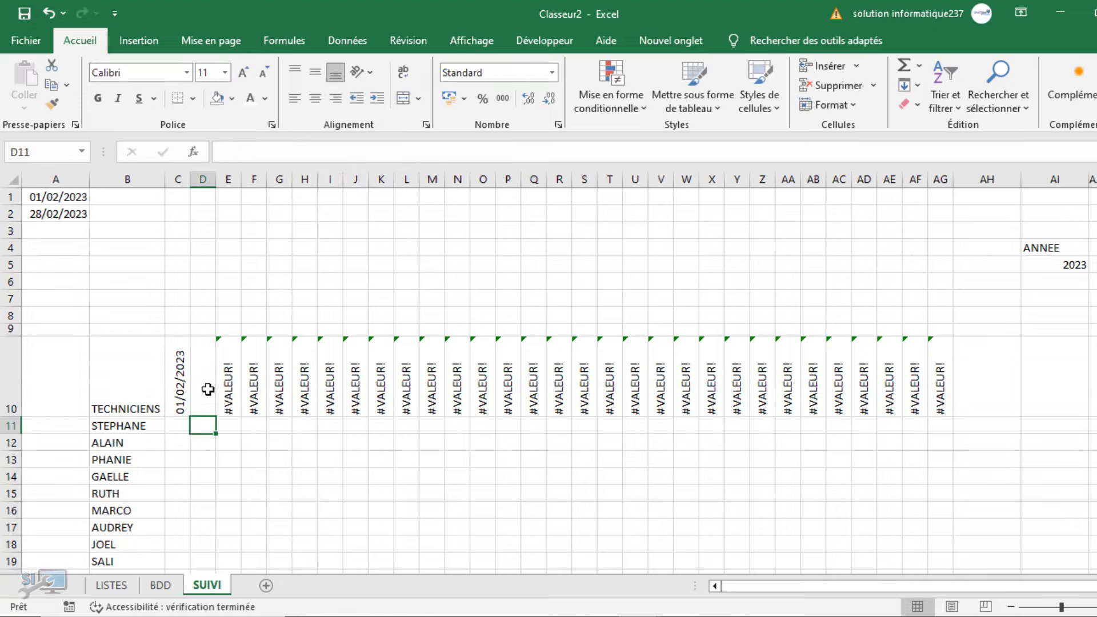
Restore the greater-than comparison in D10's formula and fill it across to AG10 again.
click(207, 388)
click(281, 152)
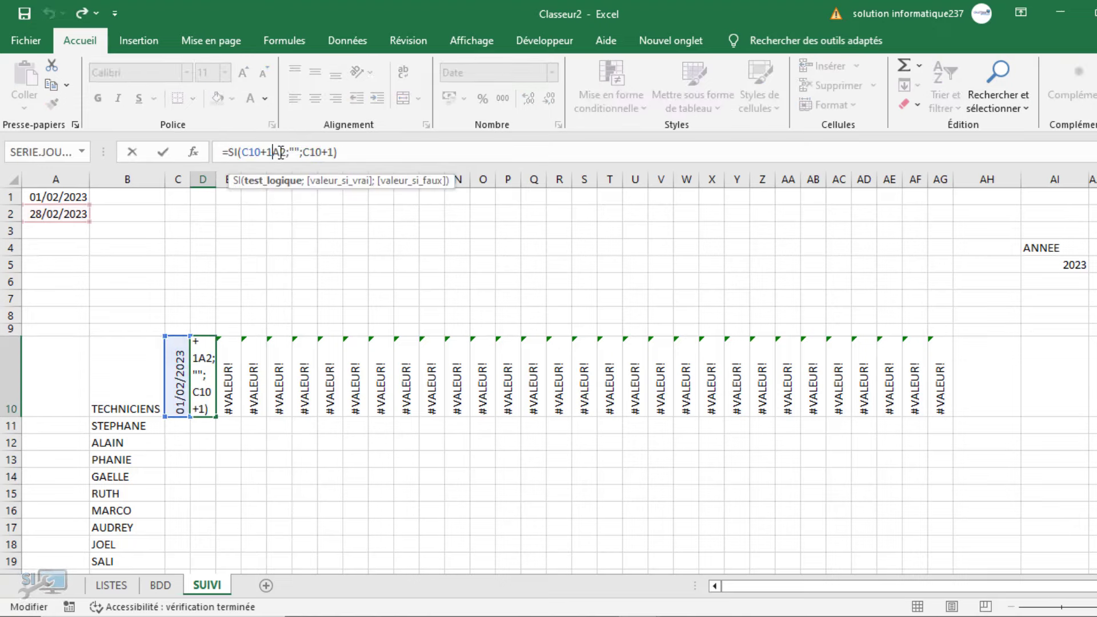
key(BackSpace)
text(>)
key(Return)
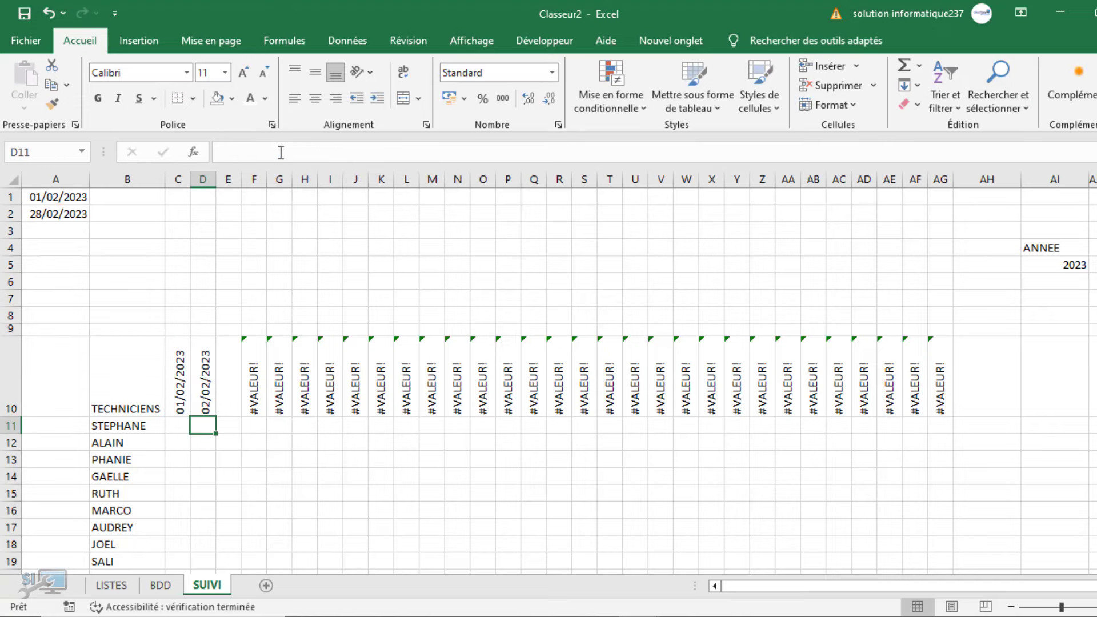
click(211, 400)
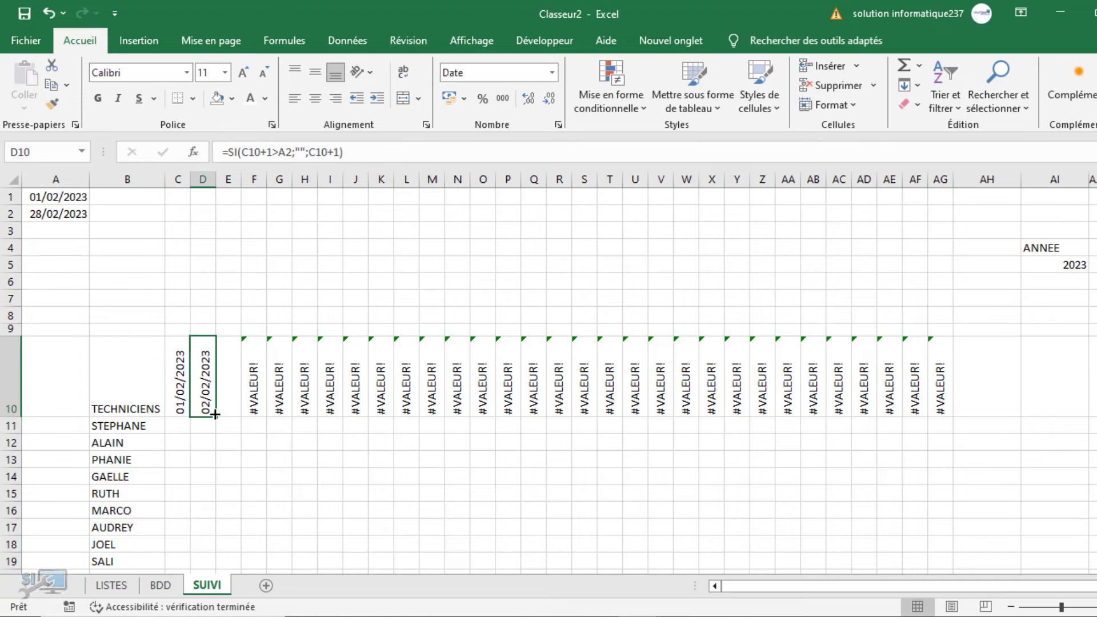
drag(215, 415, 959, 430)
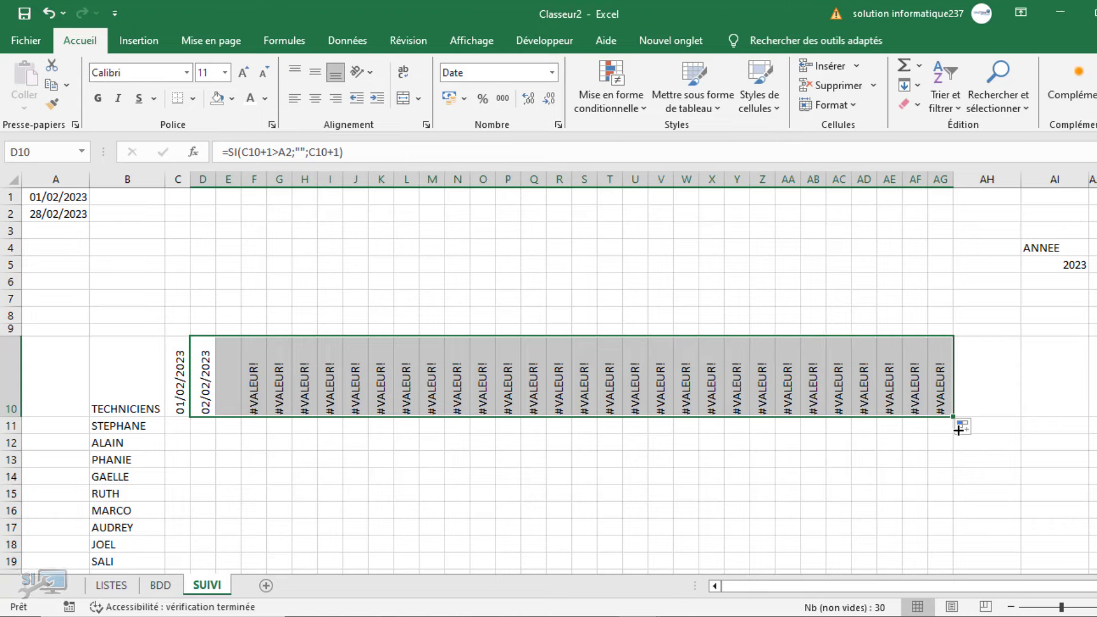
Make the end date reference absolute in D10 so the formula reads =SI(C10+1>$A$2;"";C10+1).
click(210, 390)
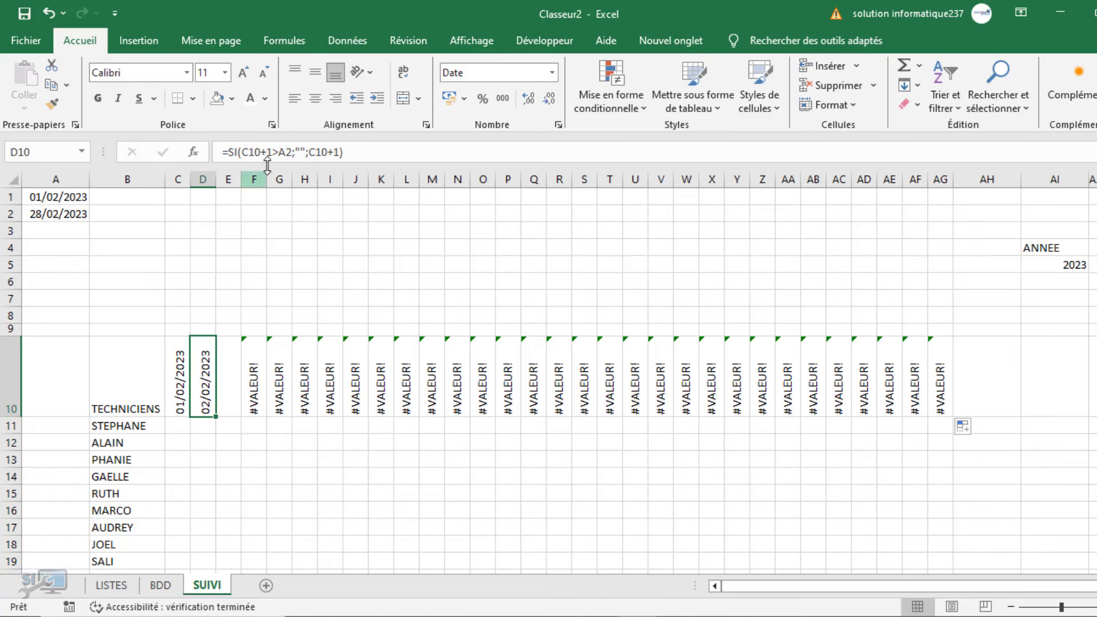
click(292, 152)
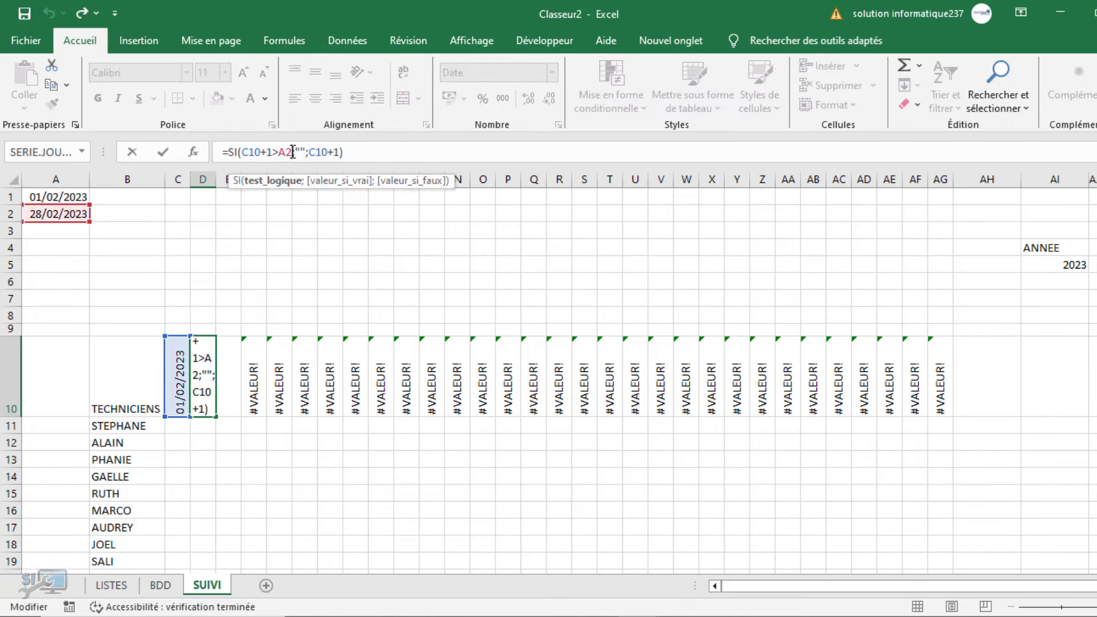
key(F4)
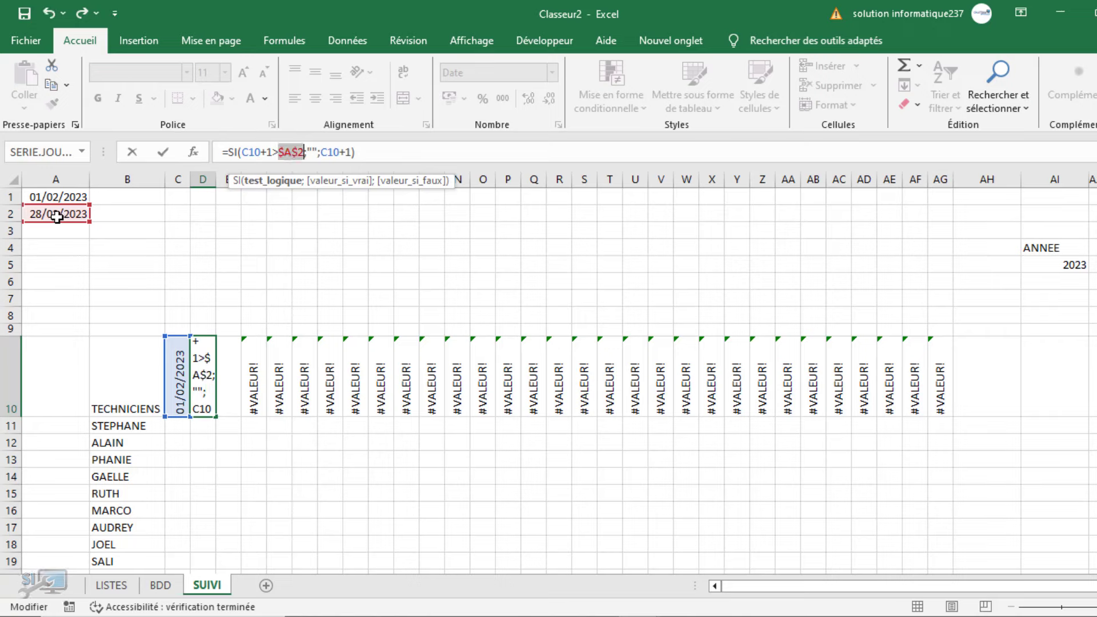
key(Return)
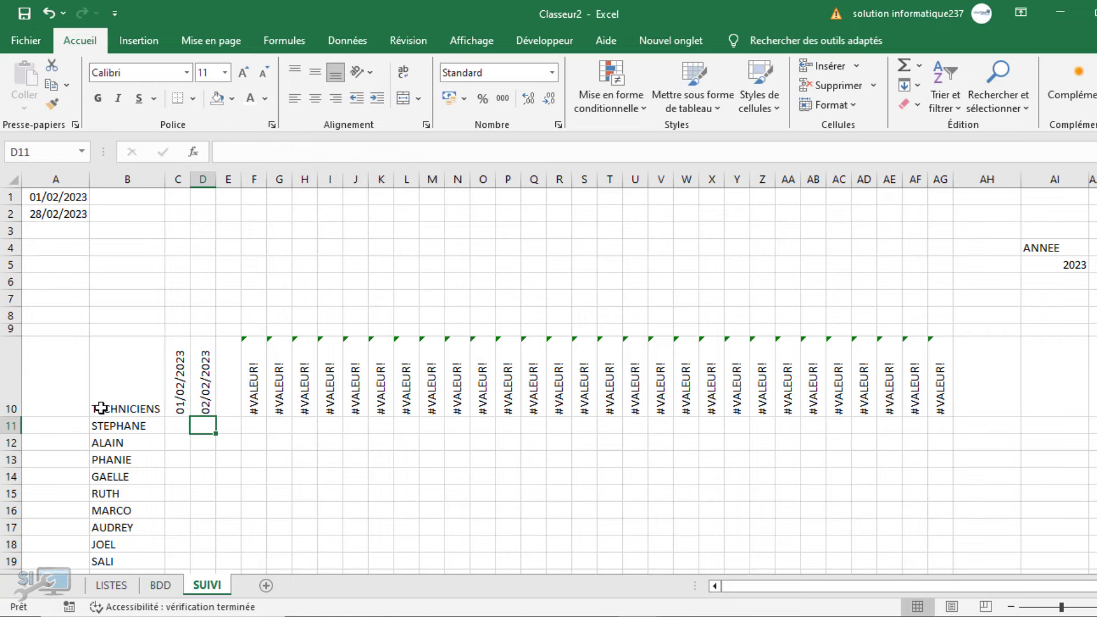
click(205, 380)
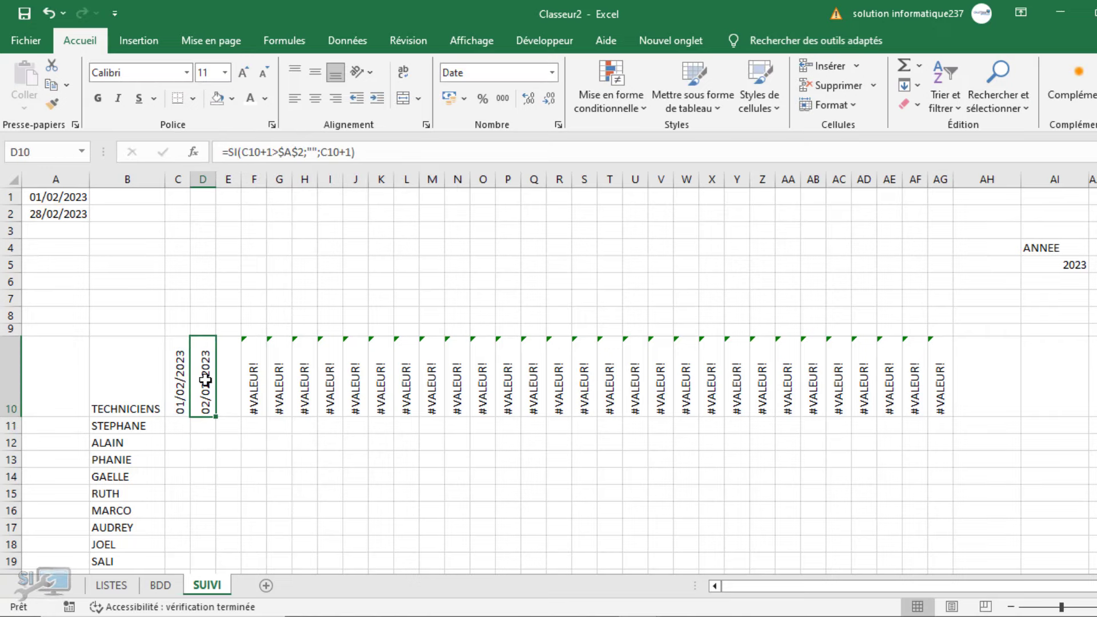
Fill D10's formula with the absolute end date reference across the header row to AG10.
click(273, 381)
click(205, 383)
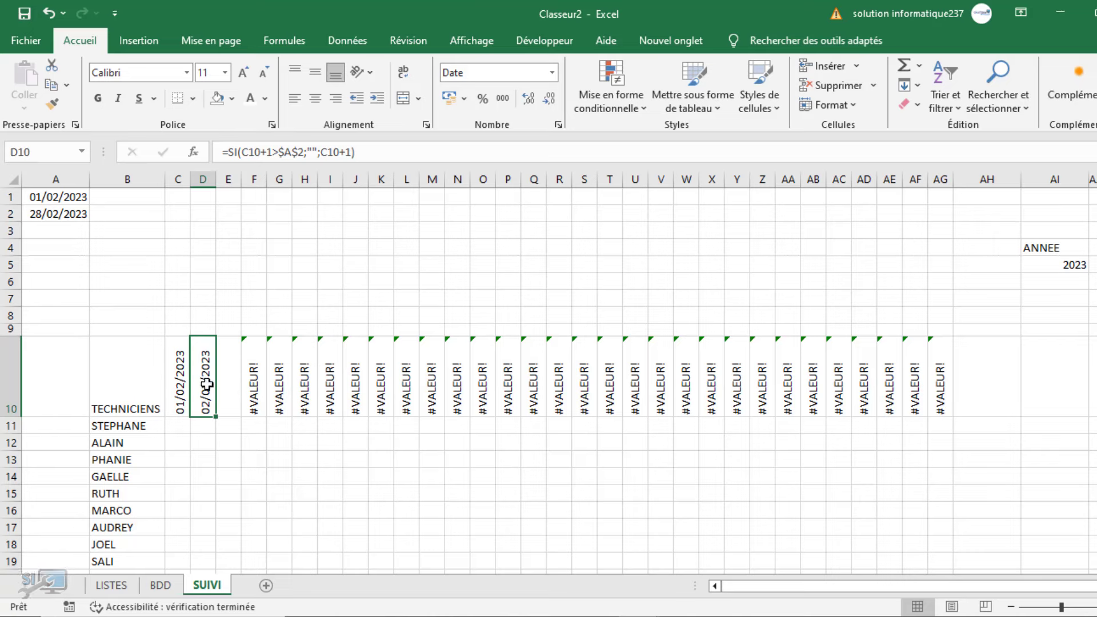
drag(216, 418, 961, 430)
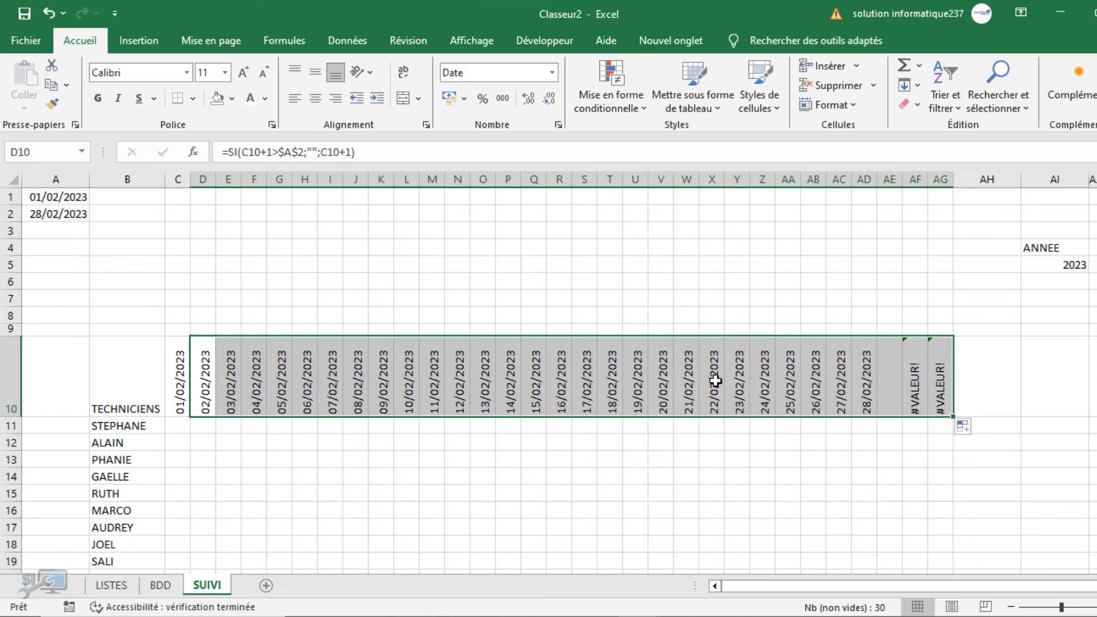
click(863, 398)
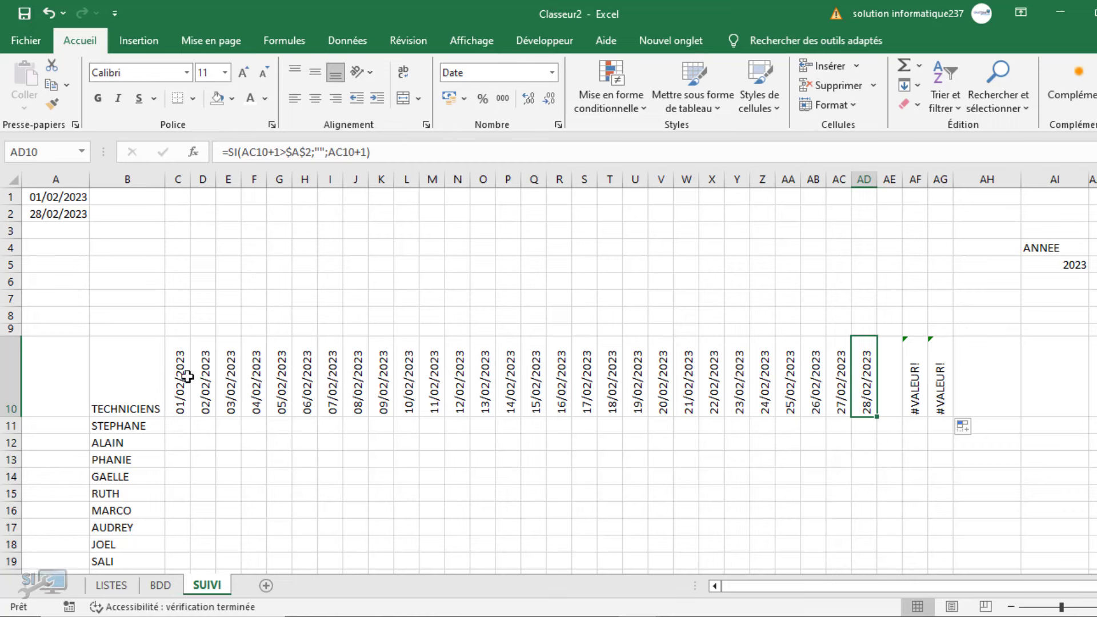
Wrap D10's formula as =SIERREUR(SI(C10+1>$A$2;"";C10+1);"") and fill it across to AG10.
click(213, 395)
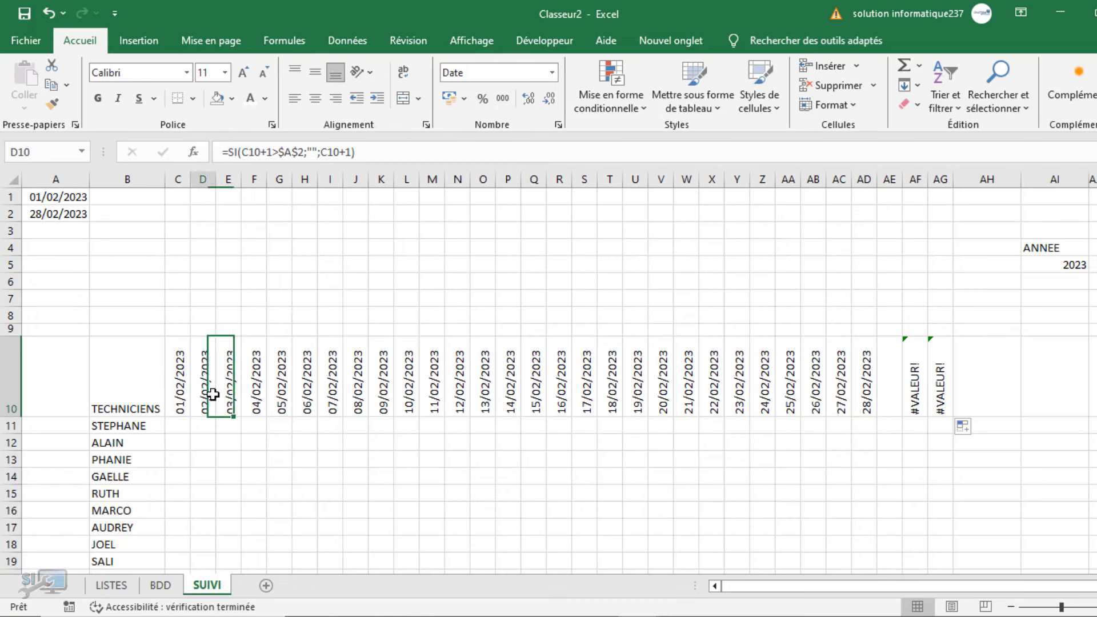
click(229, 151)
text(sier)
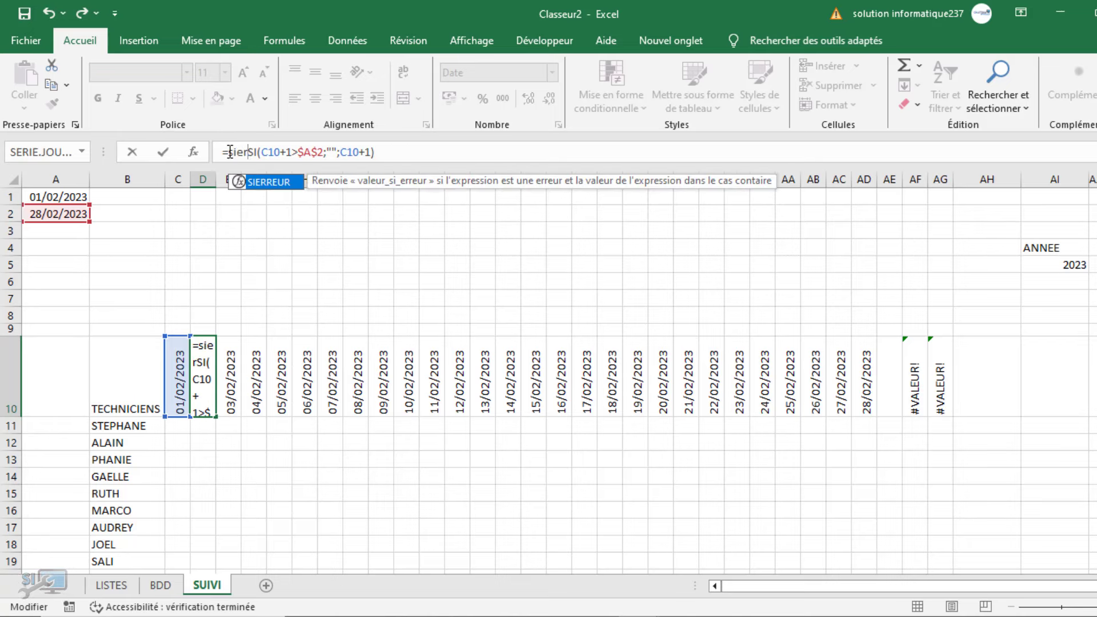
key(Tab)
click(421, 149)
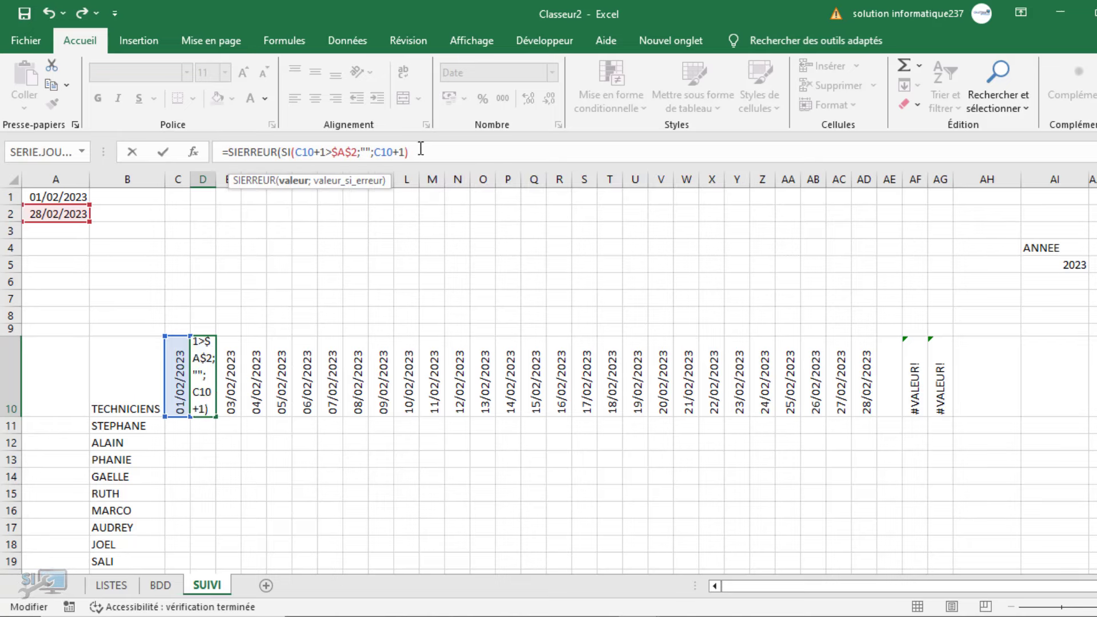
text(;""))
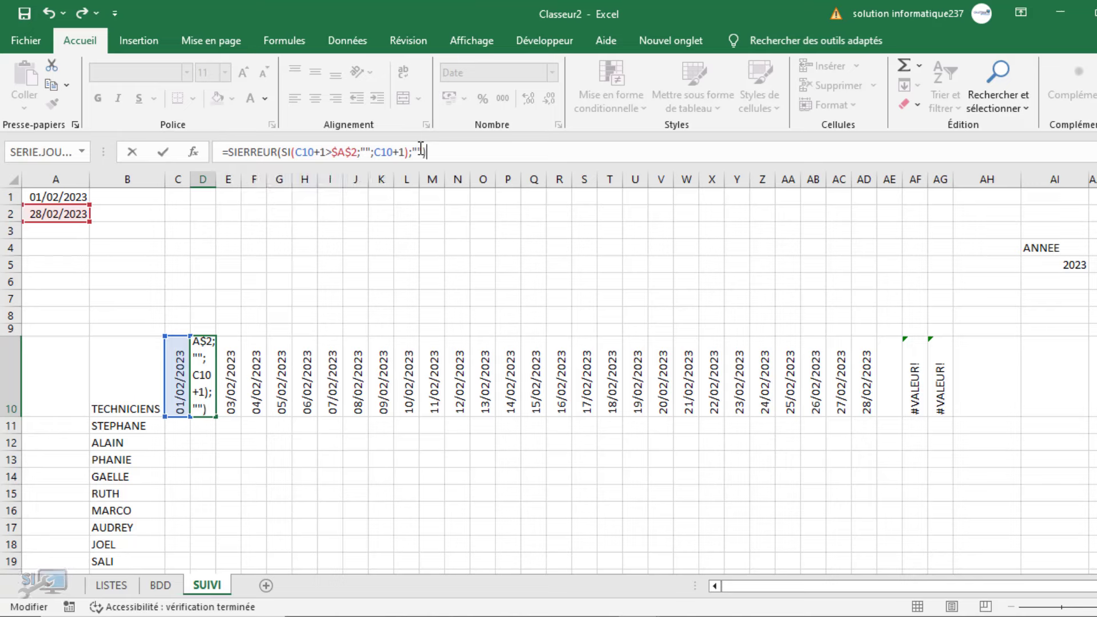
key(Return)
click(208, 395)
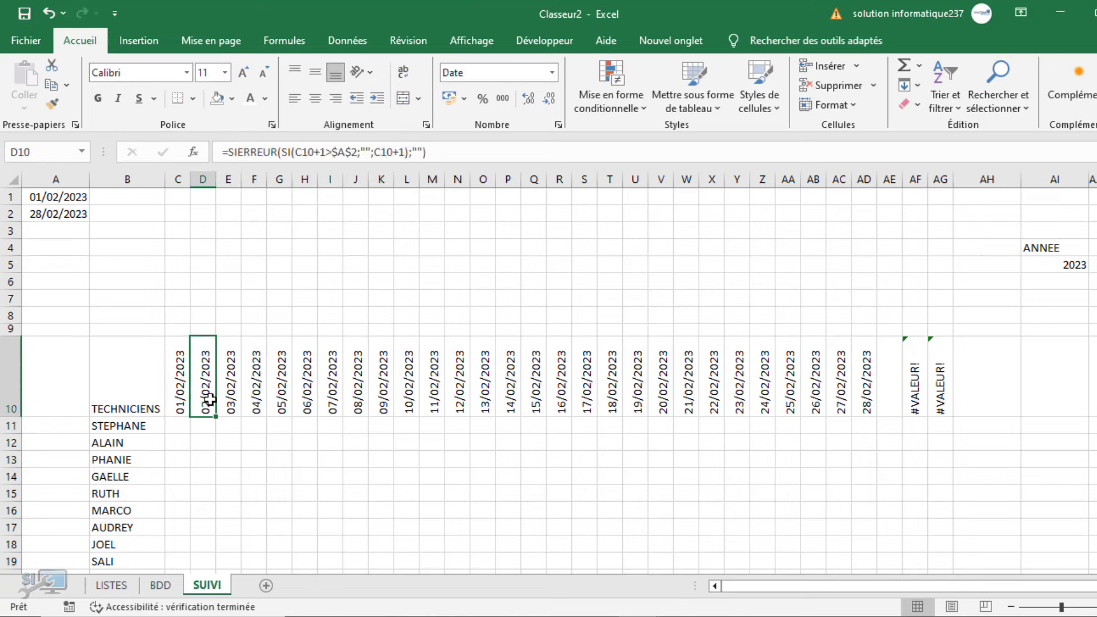
drag(216, 417, 953, 420)
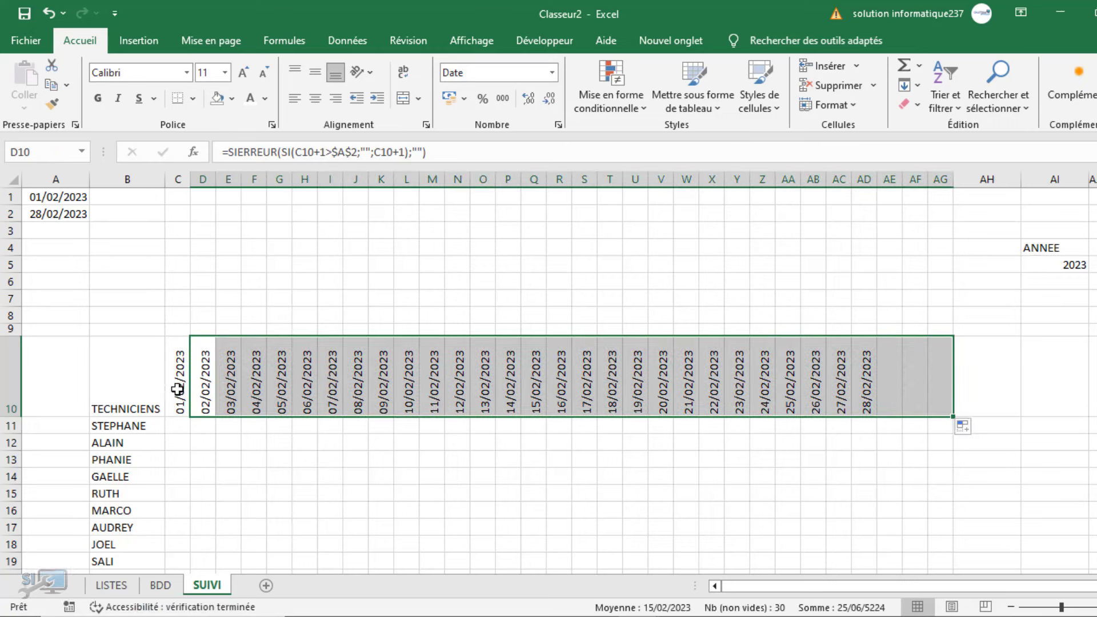
Test the date headers by setting the month in AK5 first to Avril and finally to Janvier.
click(1096, 264)
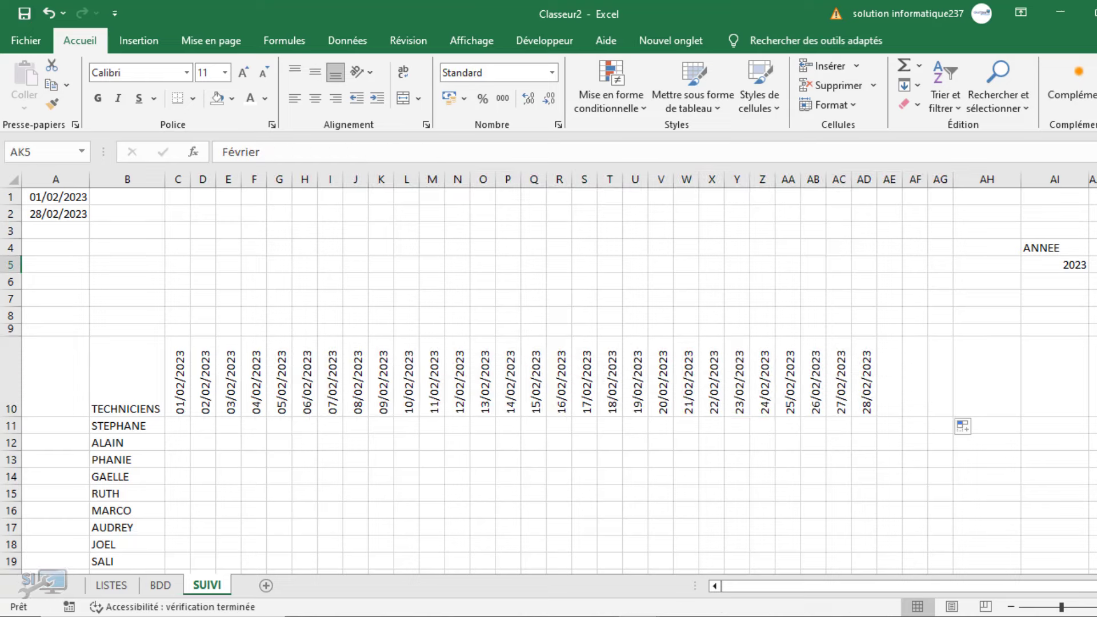
drag(1084, 586, 1094, 587)
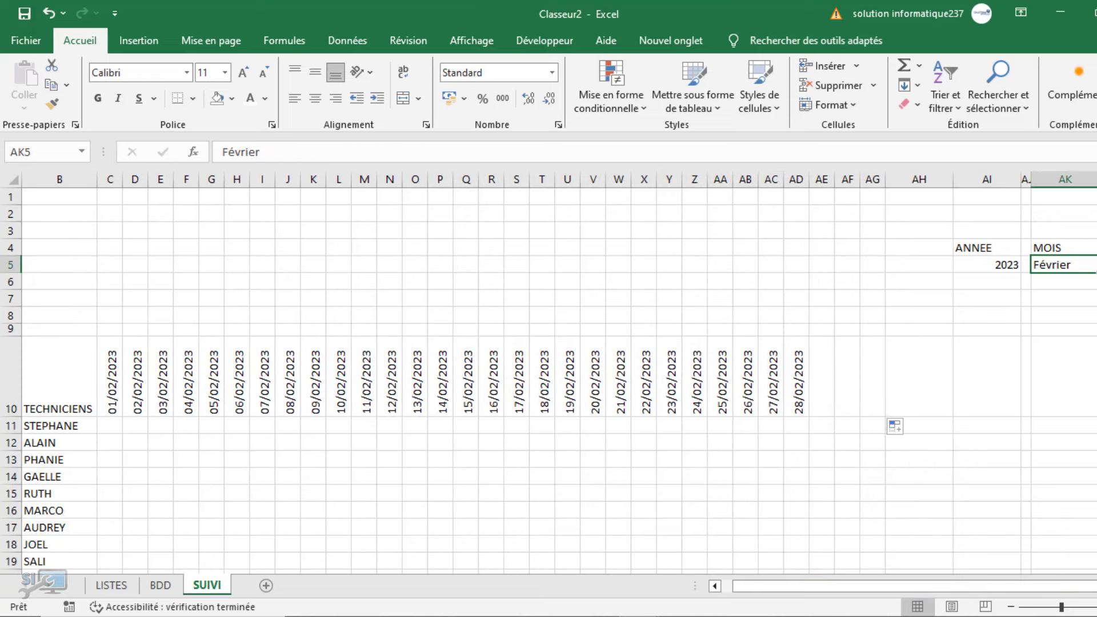
click(1096, 265)
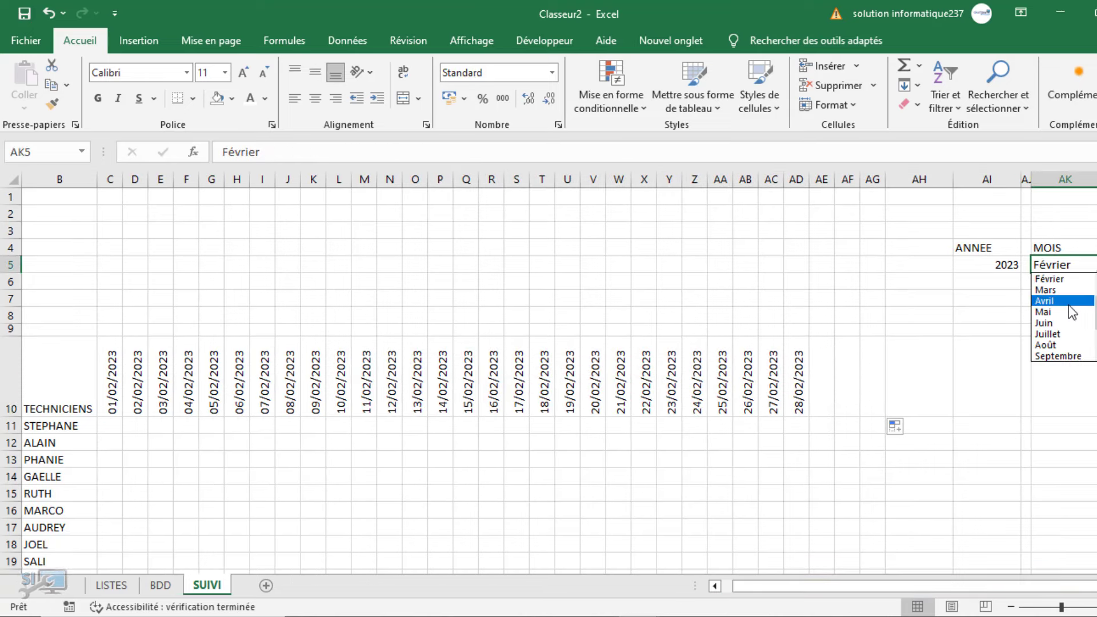
click(1068, 304)
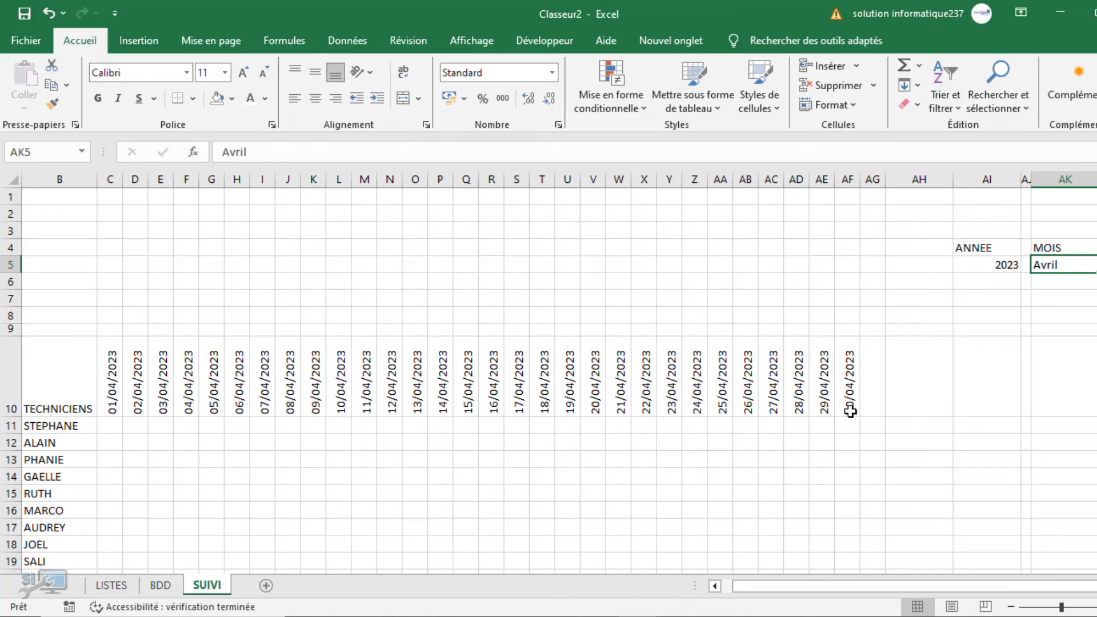
click(1096, 265)
drag(1096, 321, 1092, 260)
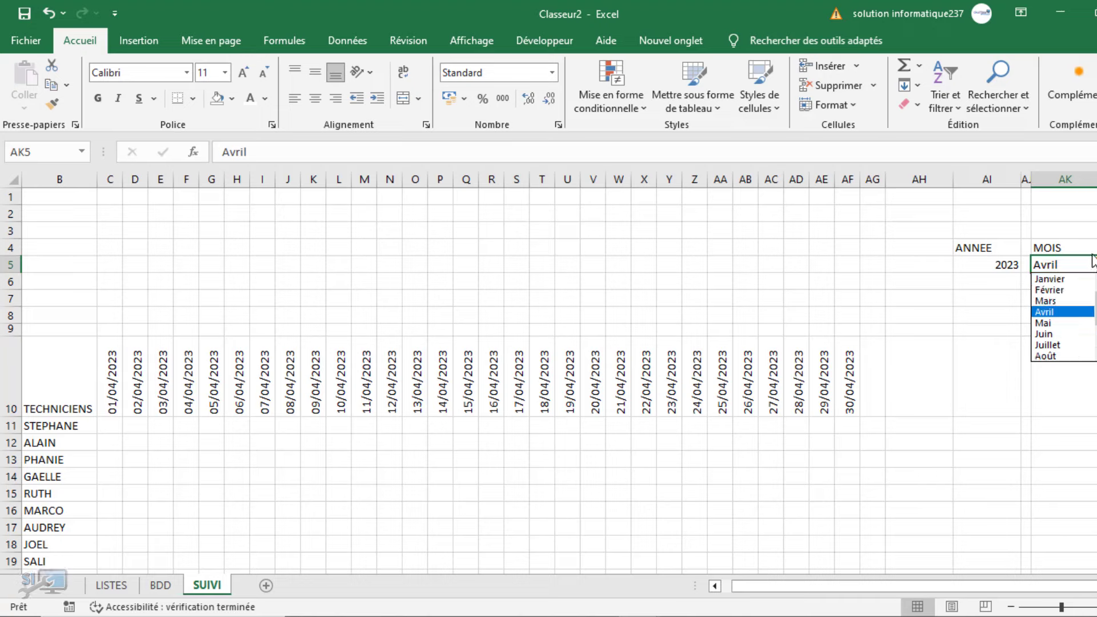
click(1059, 280)
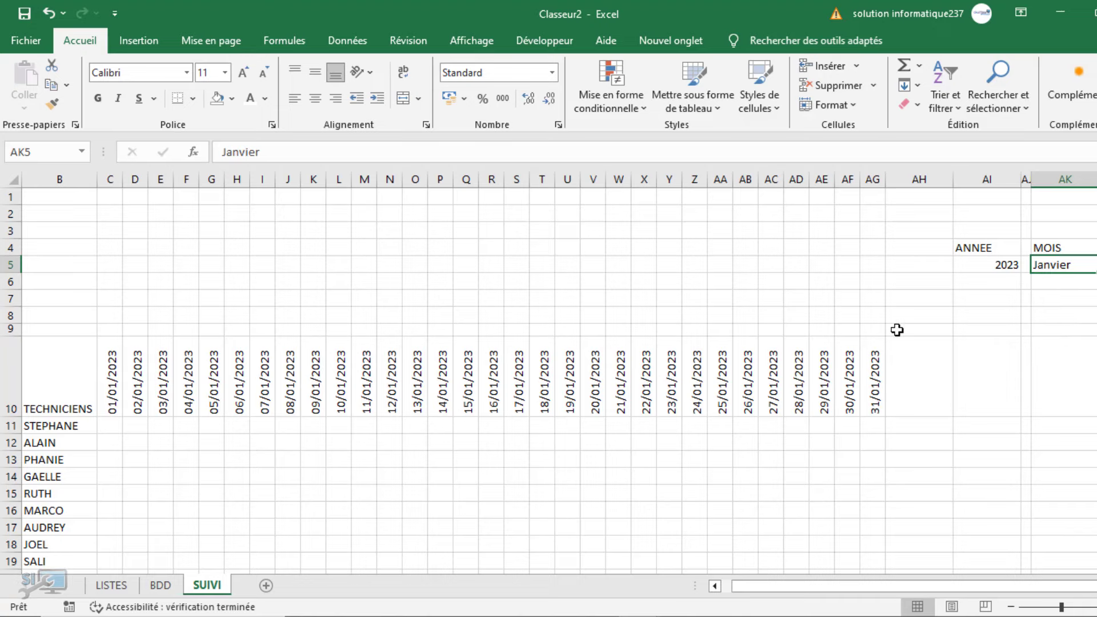
Inspect the first date header in C10 of the SUIVI grid and switch to the BDD sheet.
drag(895, 587, 766, 594)
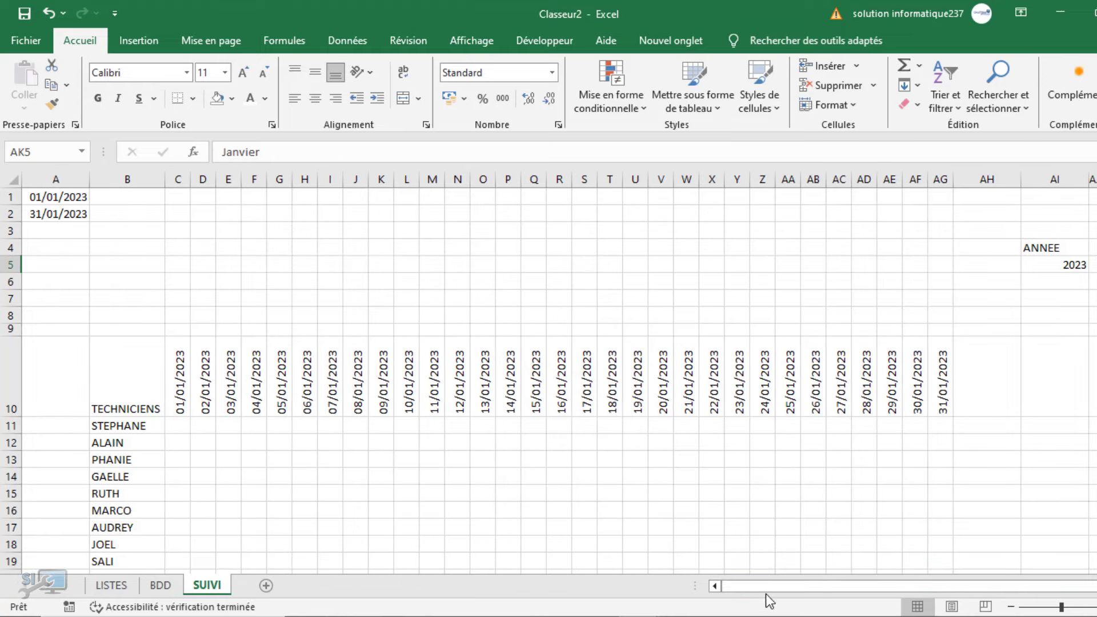
scroll(1078, 354, down, 1)
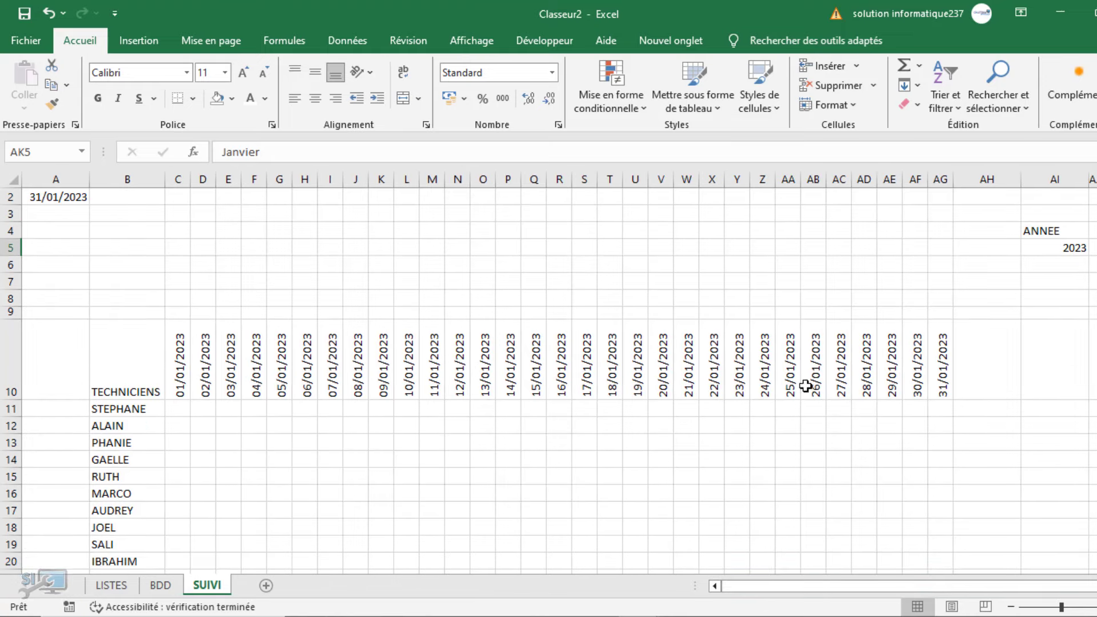
scroll(394, 347, down, 2)
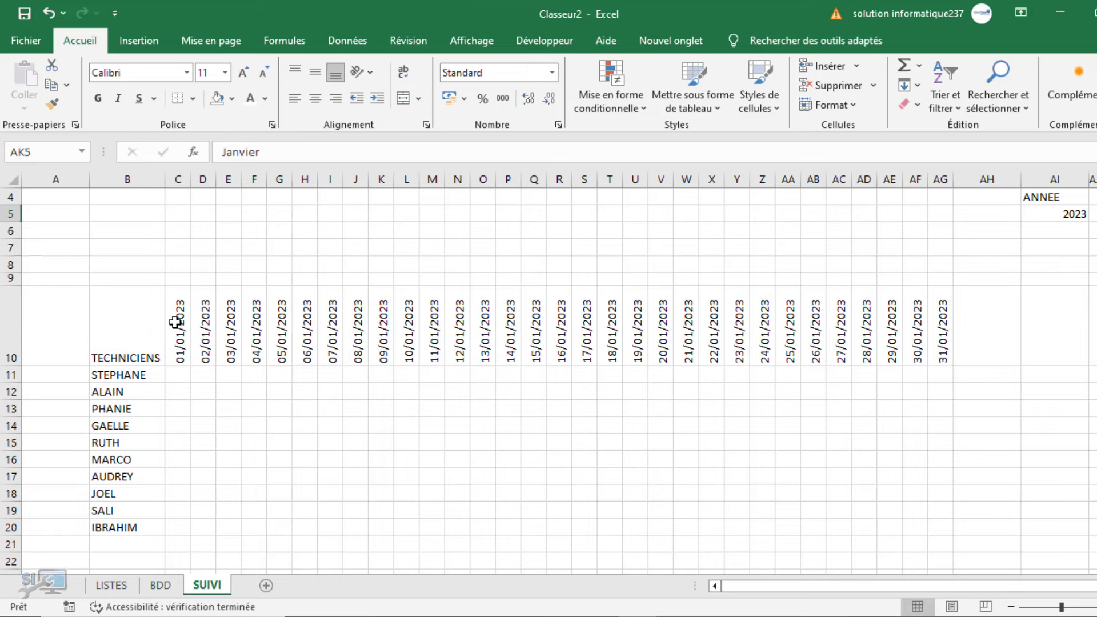
click(179, 345)
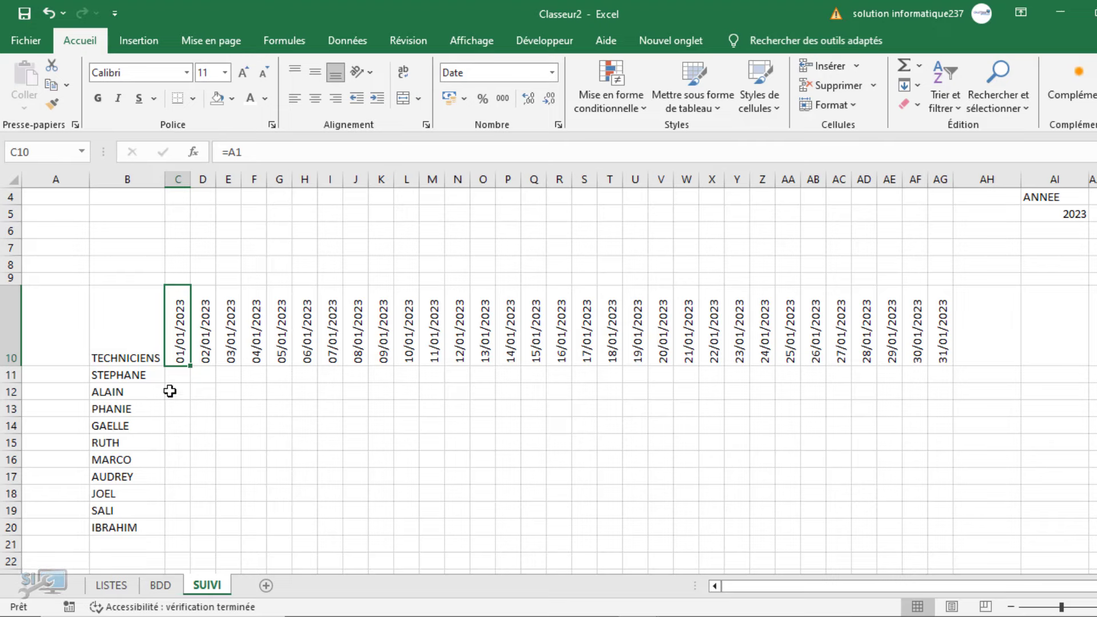
click(158, 588)
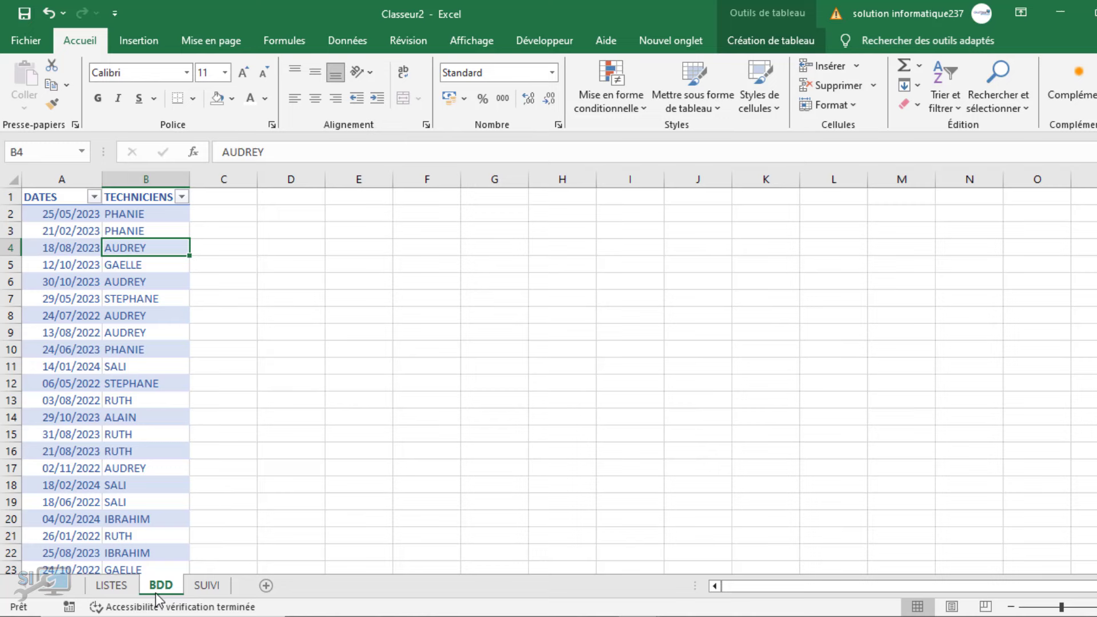
Begin a SOMMEPROD formula in cell C11 of the SUIVI sheet.
click(201, 588)
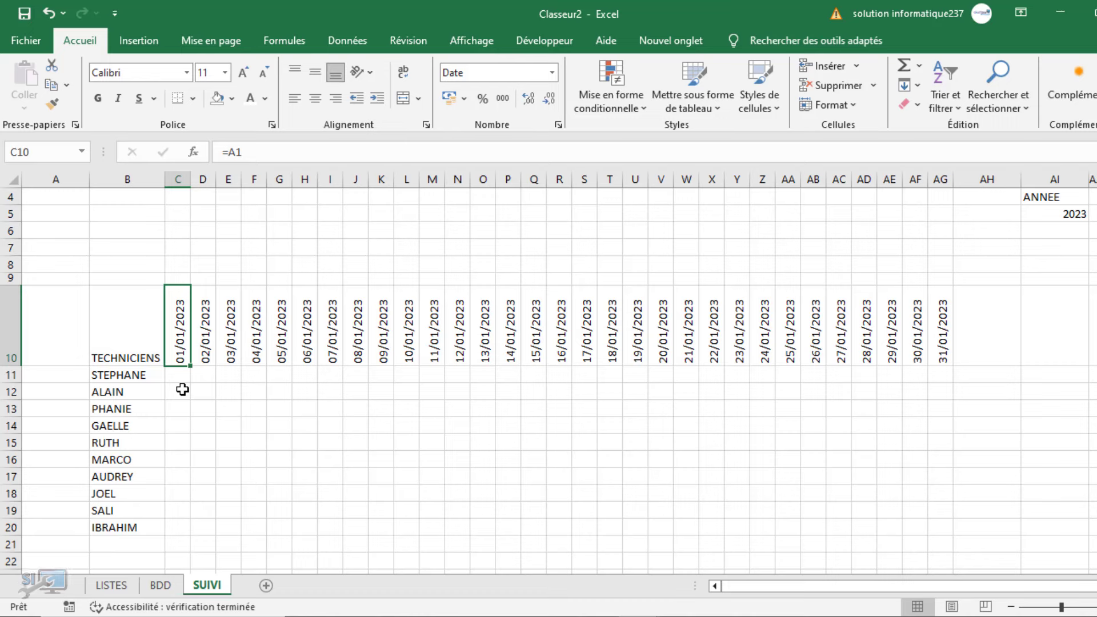
click(179, 376)
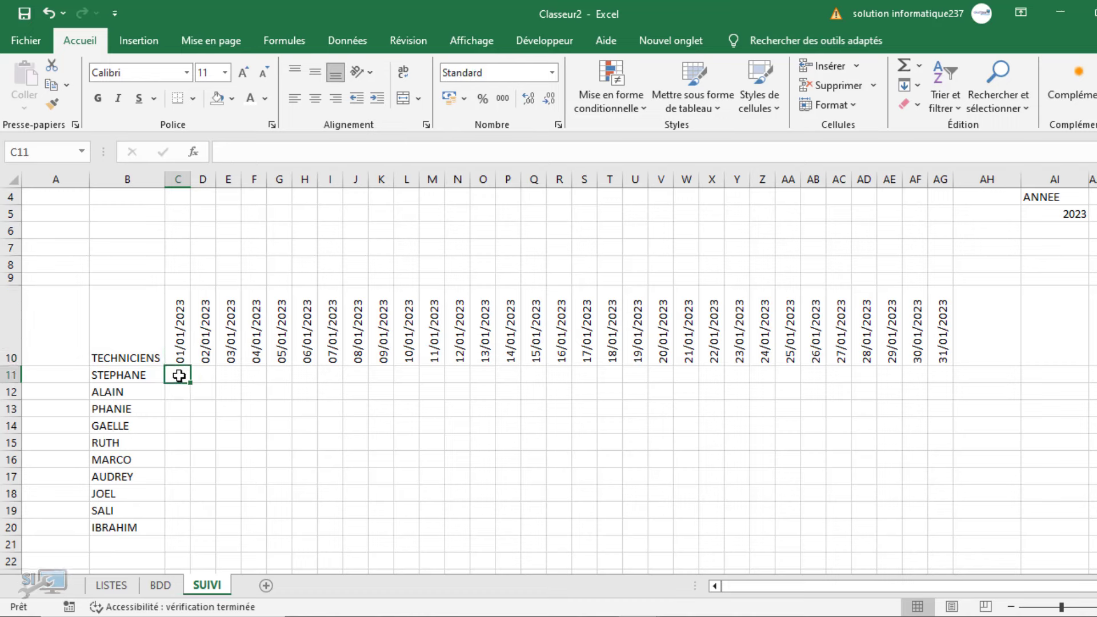
text(=somme)
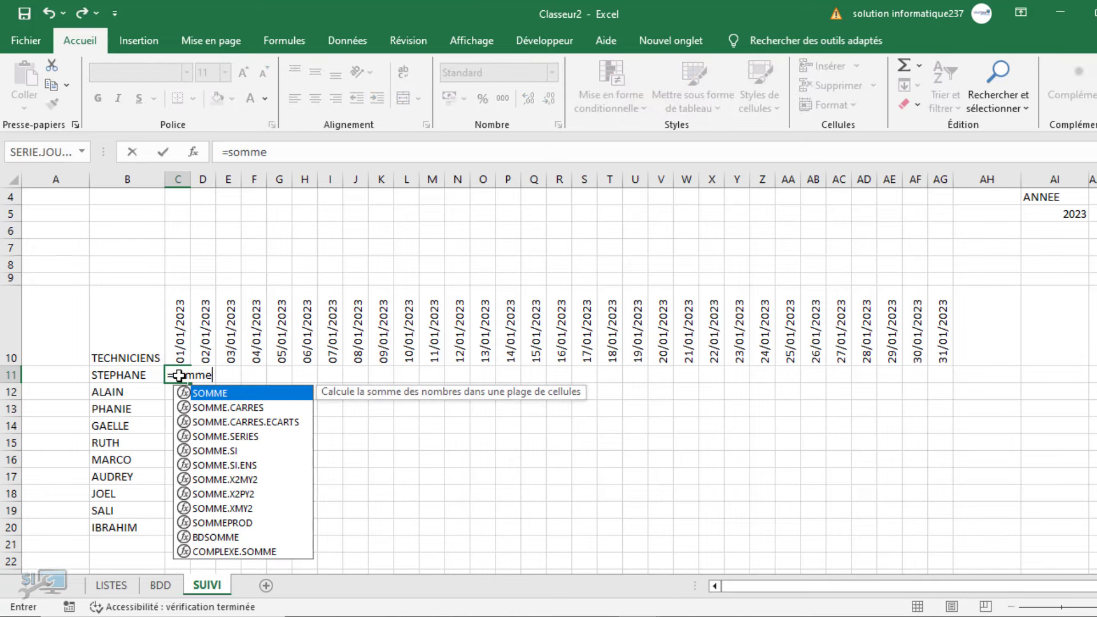
text(pr)
key(Tab)
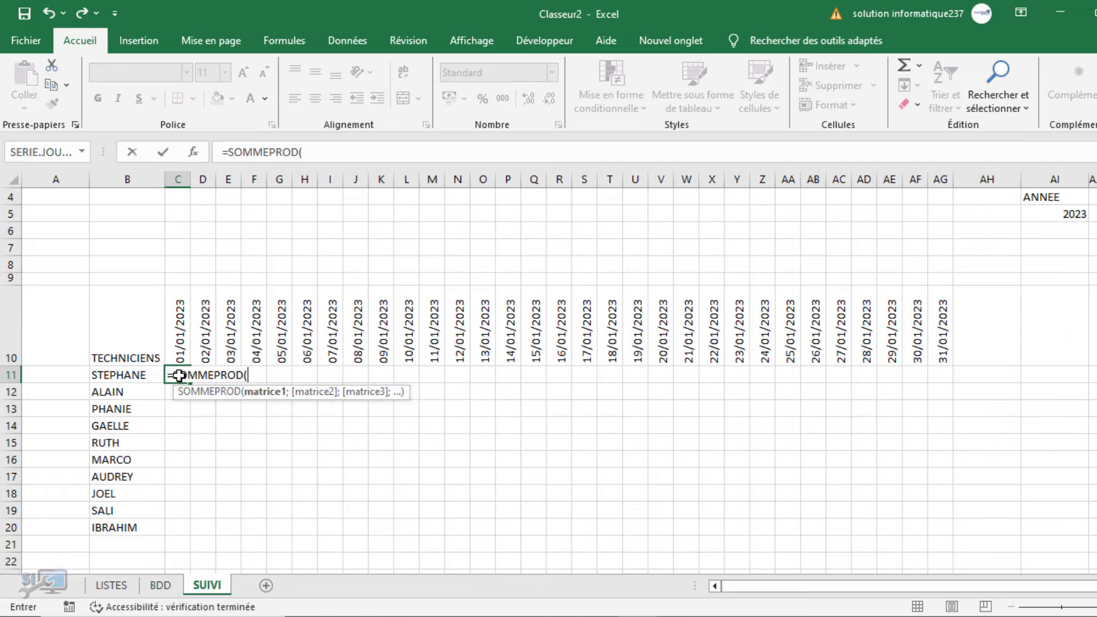
Add the full DATES column of Tableau1 from the BDD sheet as the left side of a bracketed equality test.
click(161, 587)
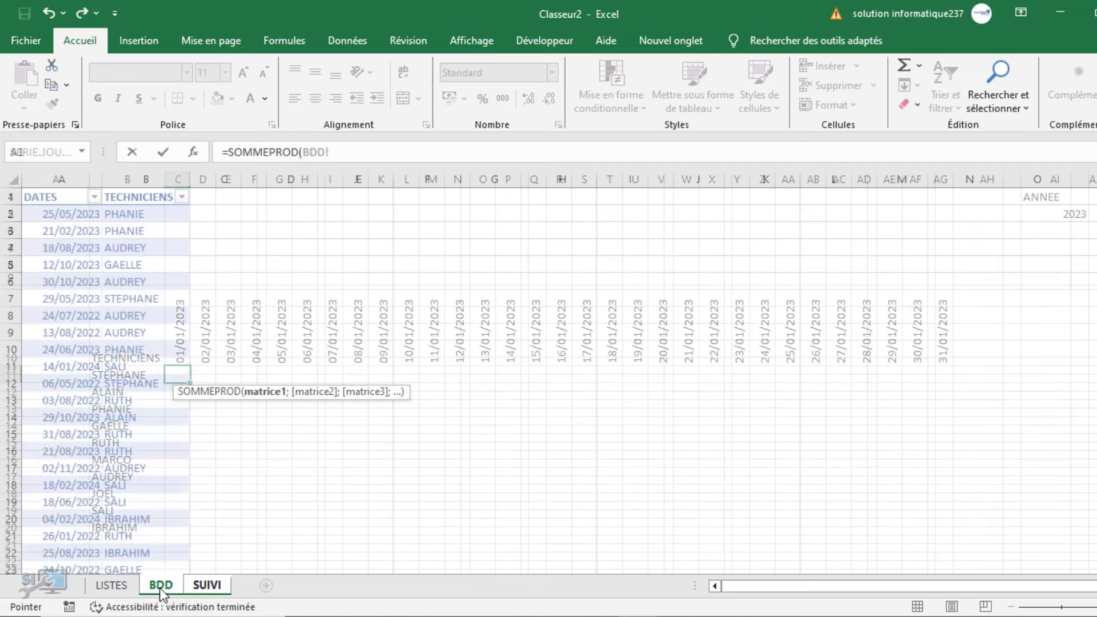
click(66, 215)
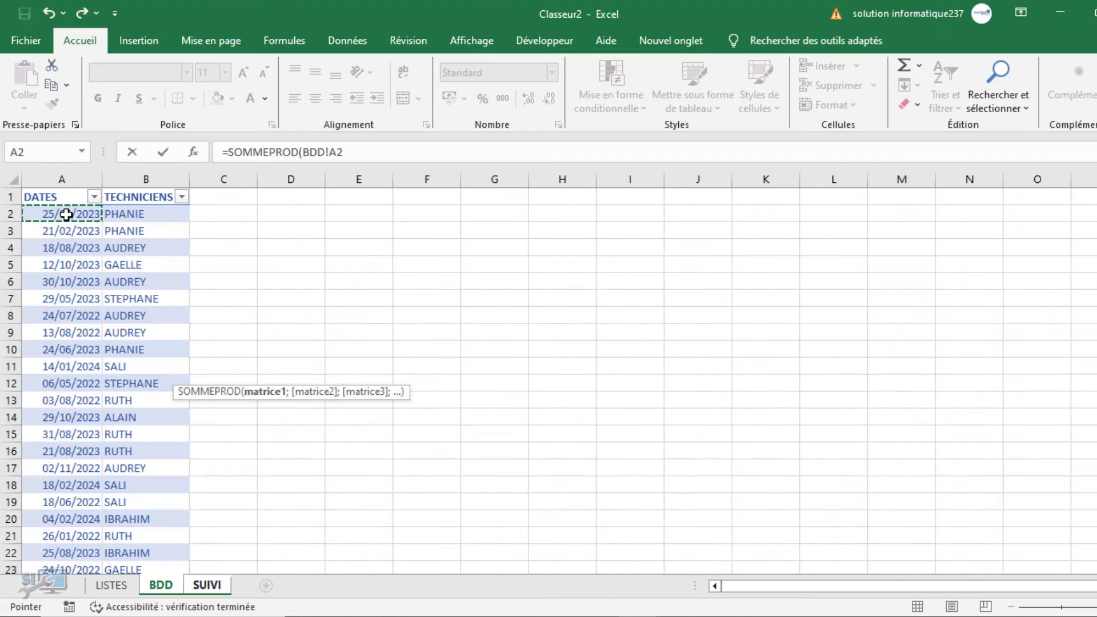
key(ctrl+shift+Down)
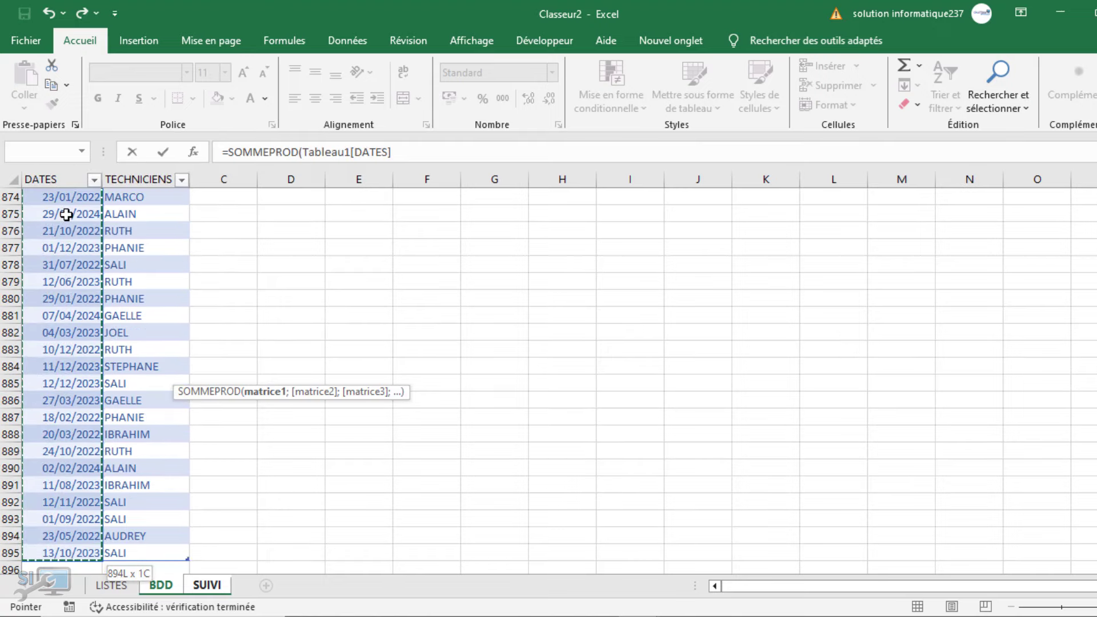
click(306, 153)
text(()
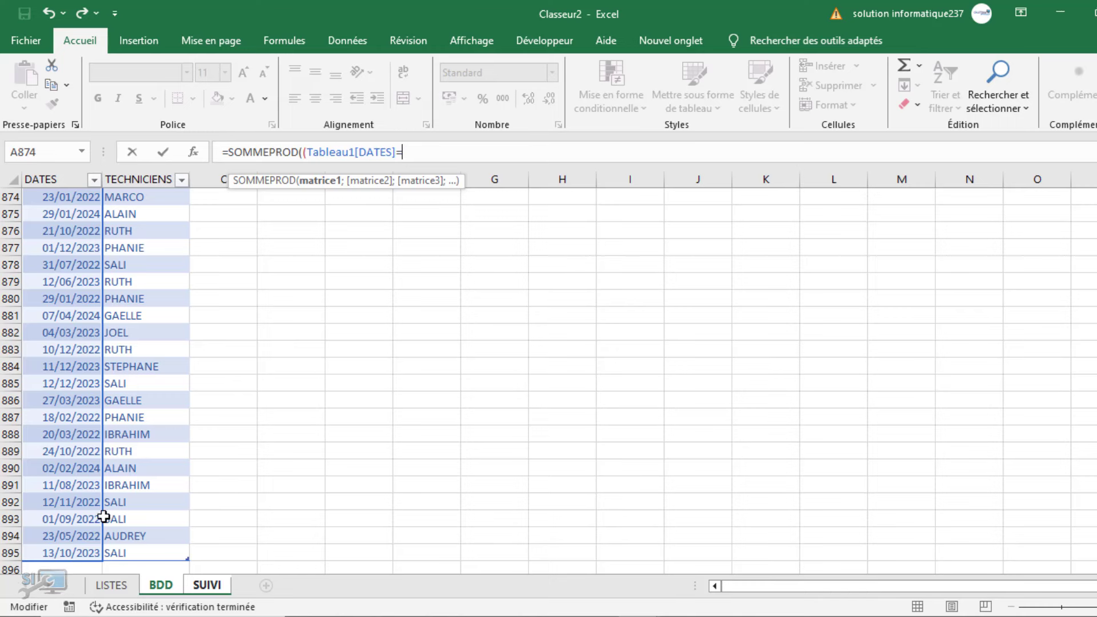
Complete the date condition by comparing it with SUIVI!C$10, locking only the row, and close its bracket.
click(207, 585)
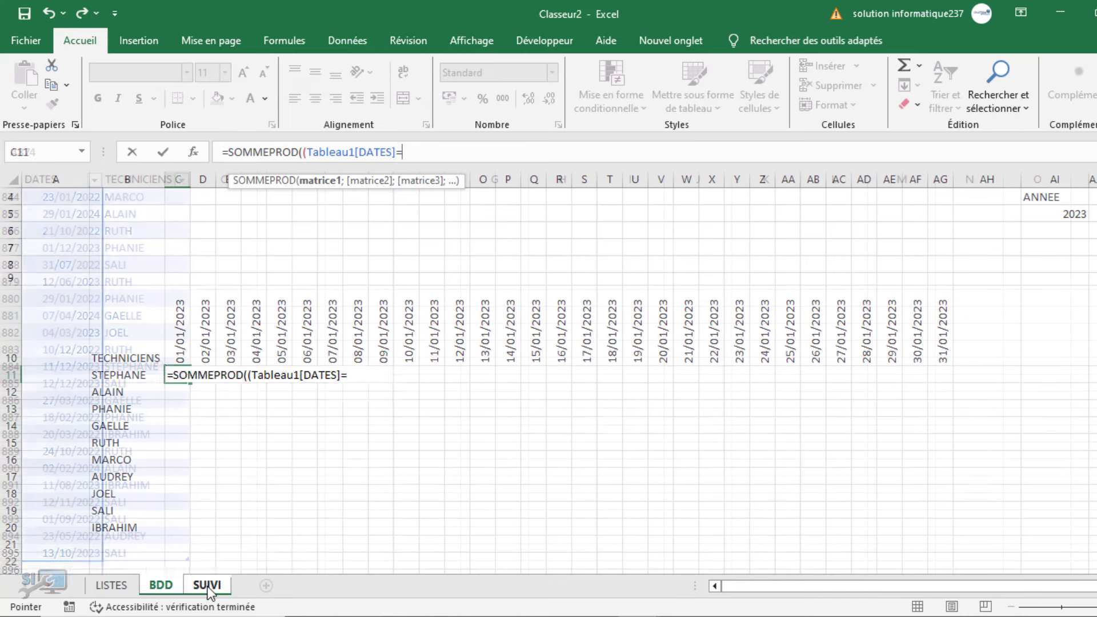
click(180, 337)
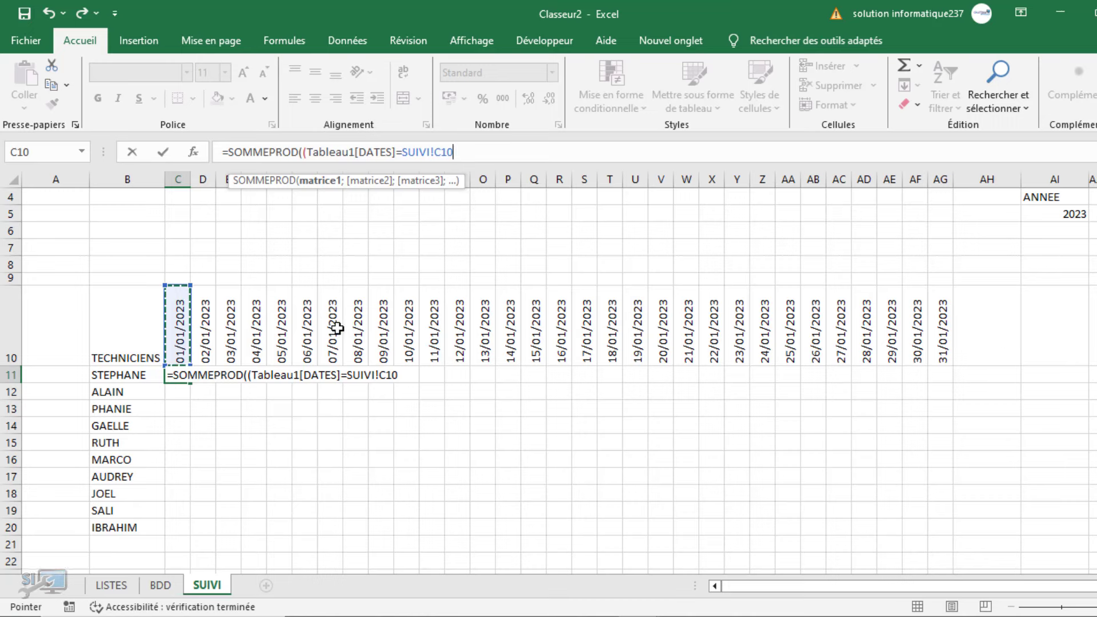
key(F4)
key(F4)
text())
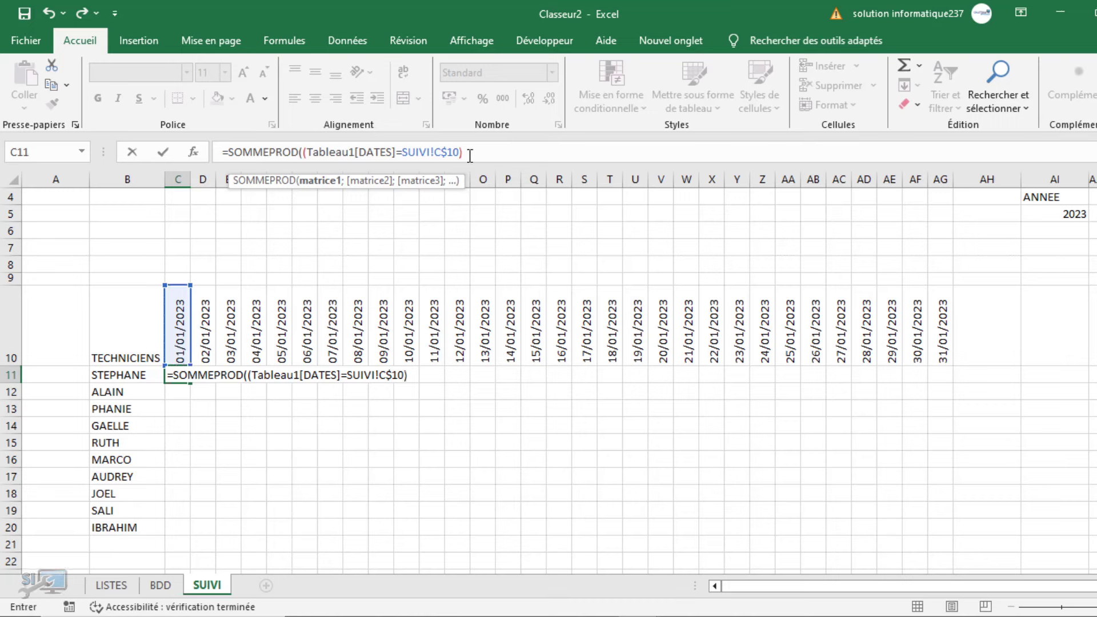
Multiply the date condition by a second bracketed term that references the full TECHNICIENS column of Tableau1.
text(*)
click(155, 585)
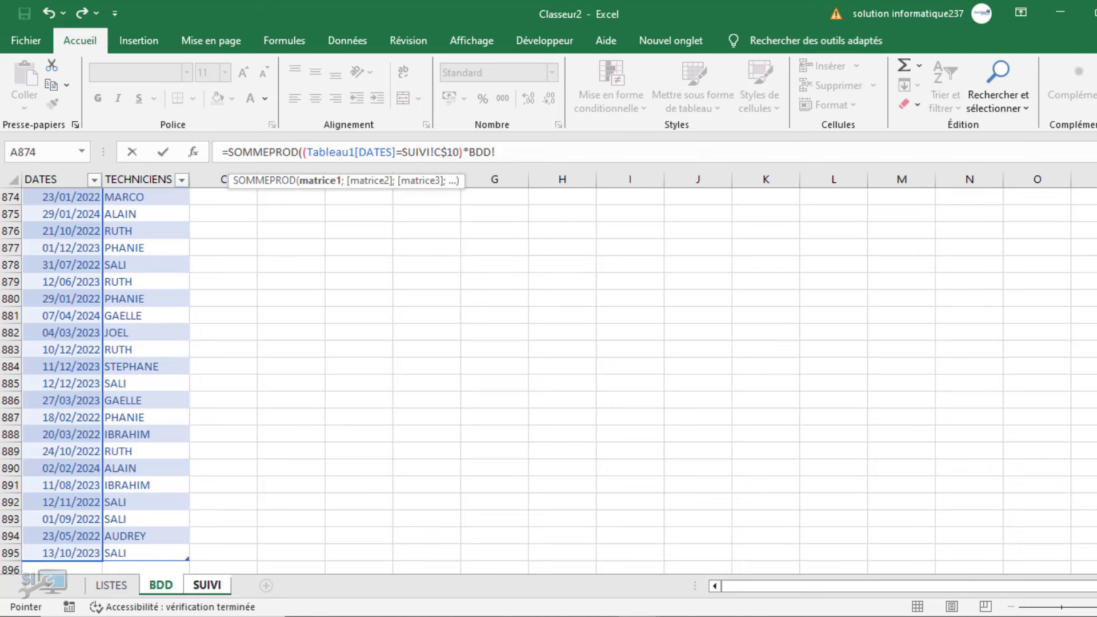
drag(1096, 557, 1096, 197)
click(130, 212)
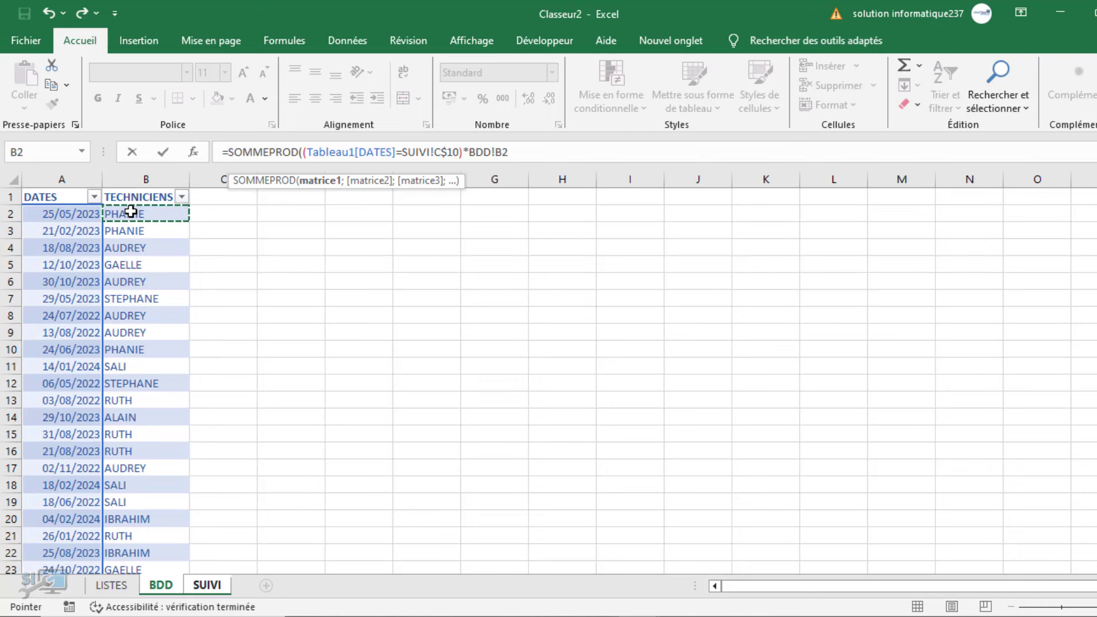
key(ctrl+shift+Down)
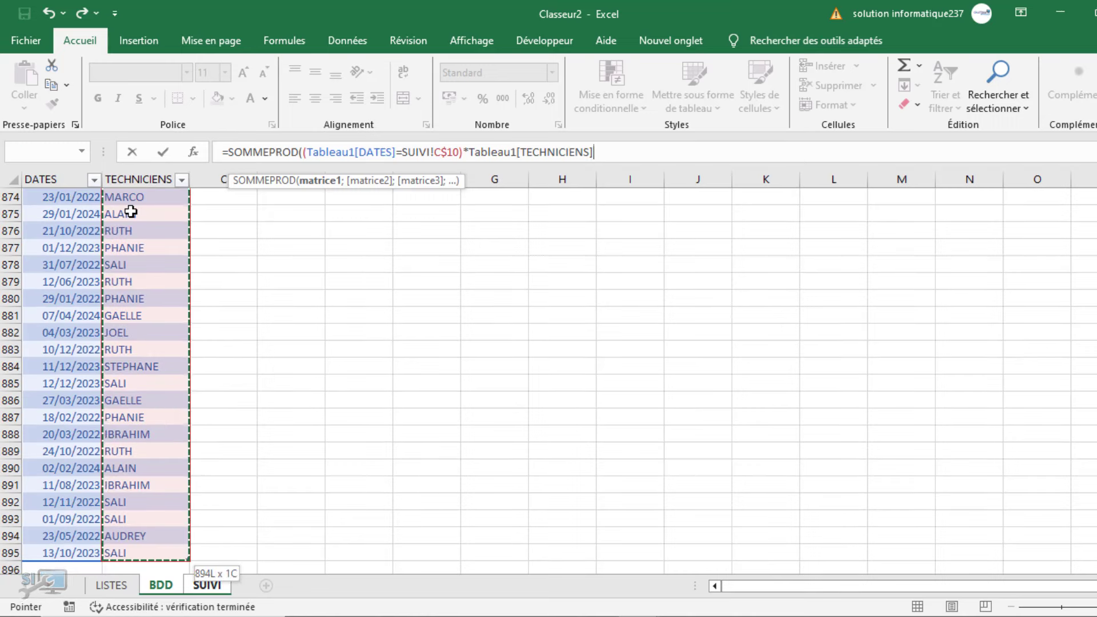
click(471, 152)
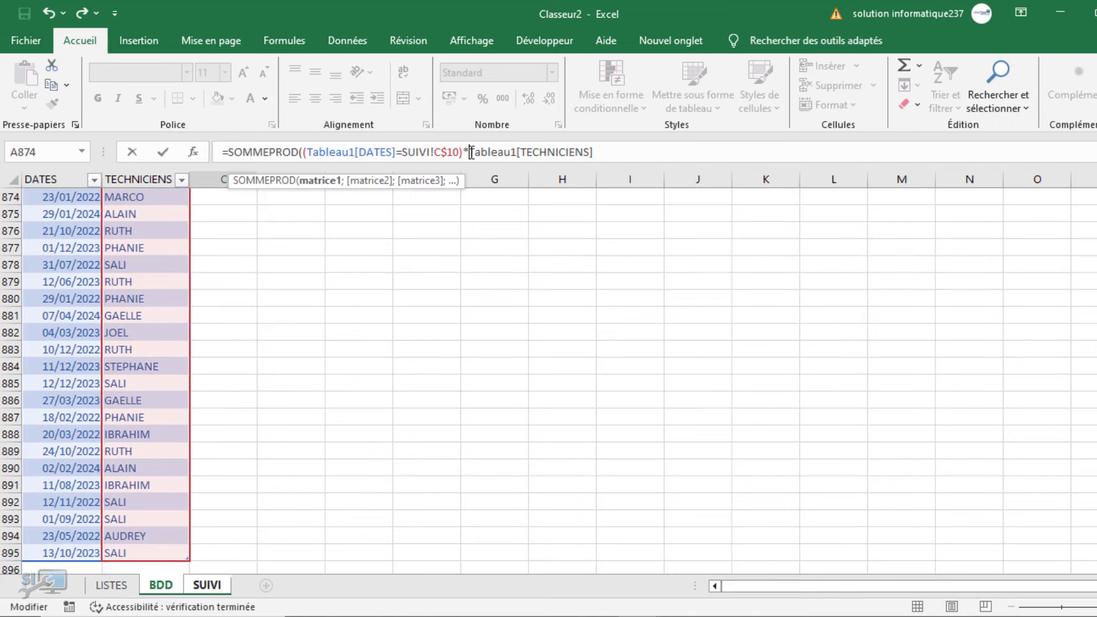
text(()
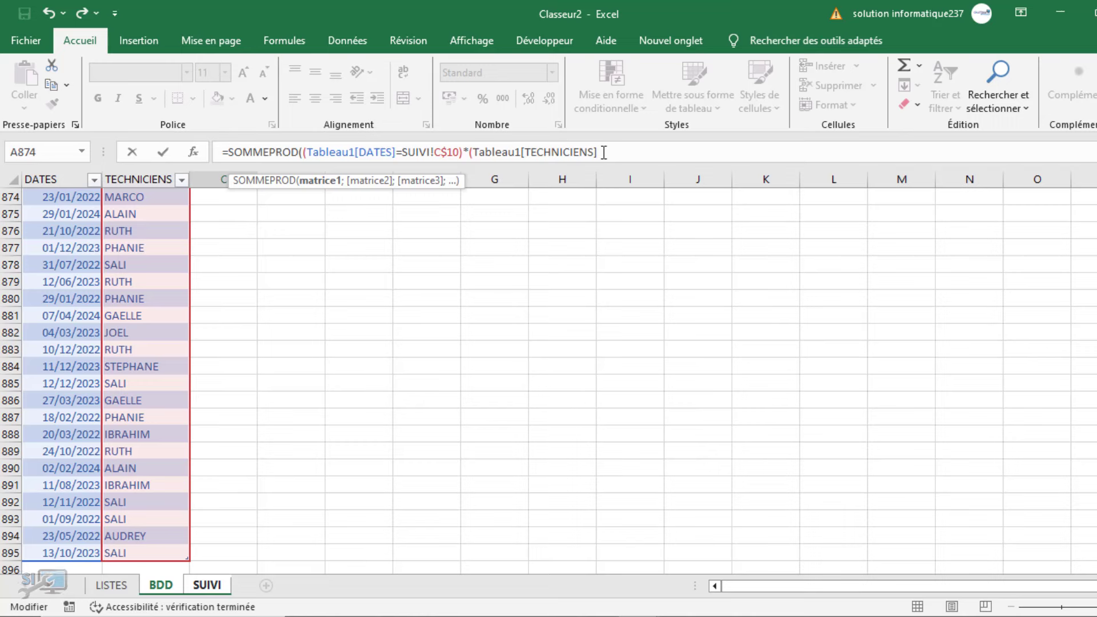
Make the technician condition equal to SUIVI!$B11, locking only the column, and complete the formula.
click(207, 585)
click(123, 375)
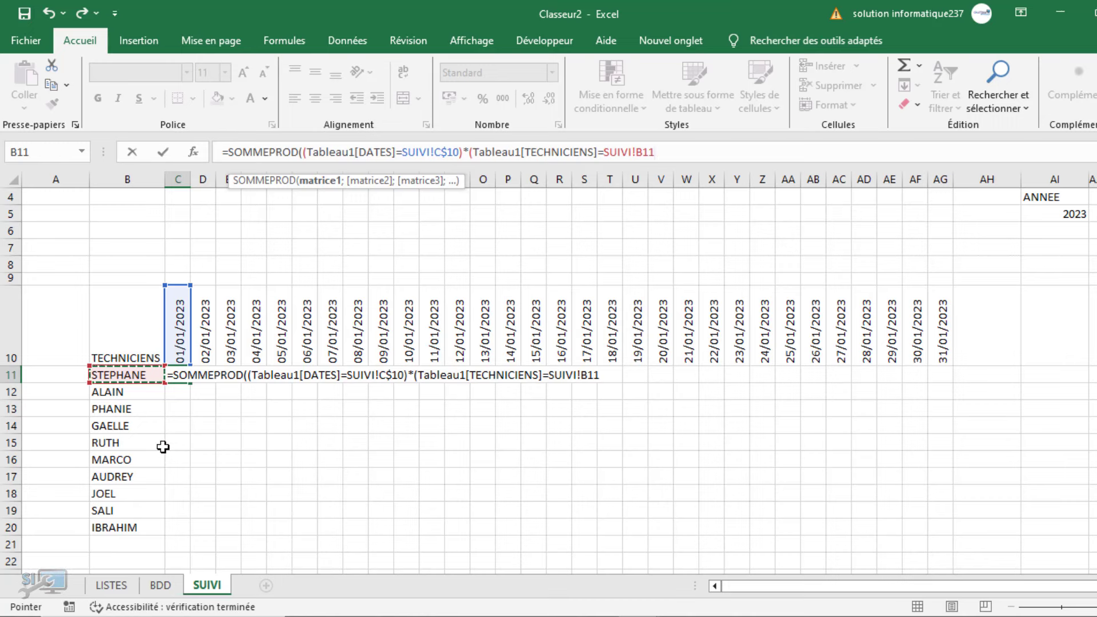
key(F4)
key(F4)
key(F4)
text()))
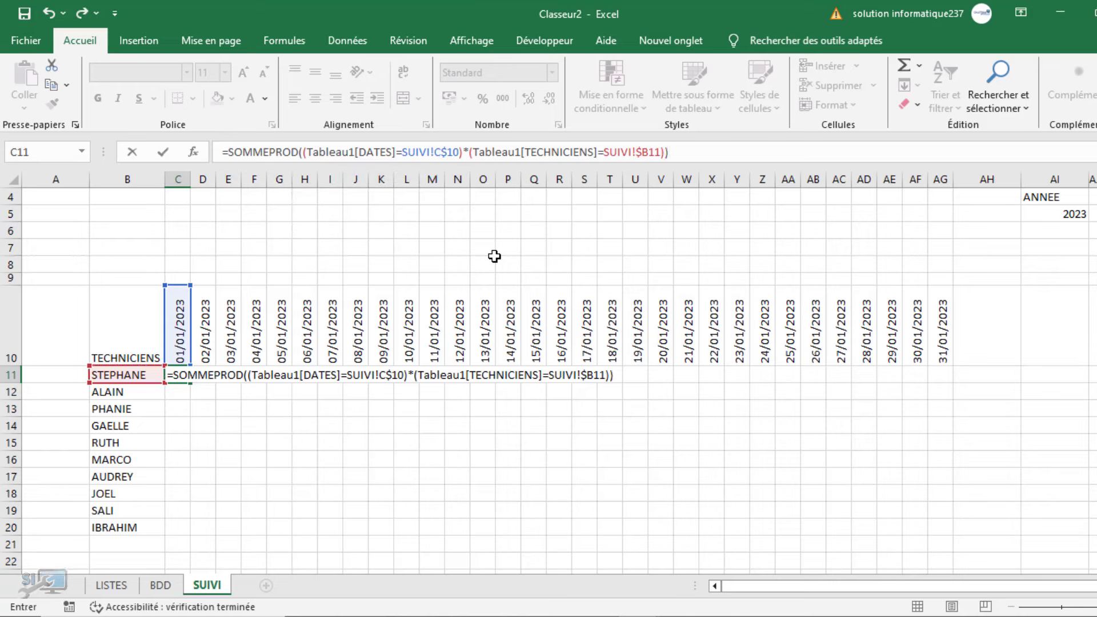
key(Return)
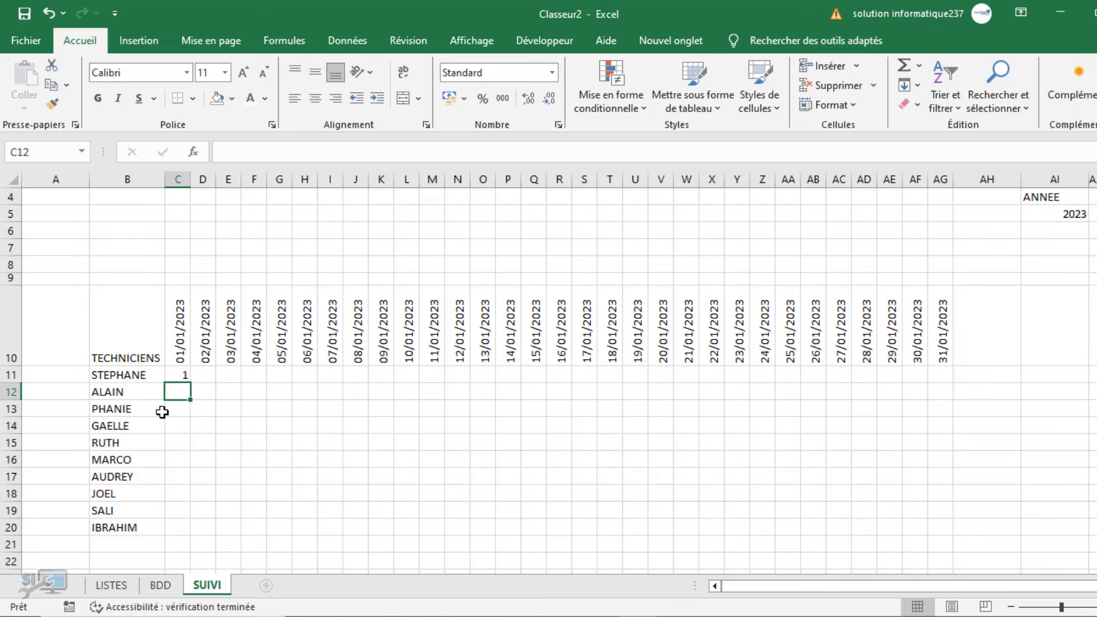
Fill the C11 formula across the range C11:AG20 and inspect the copied formulas in cells W17 and M17.
click(183, 376)
mouse_move(189, 381)
mouse_down()
mouse_move(622, 368)
mouse_move(950, 404)
mouse_move(931, 537)
mouse_up()
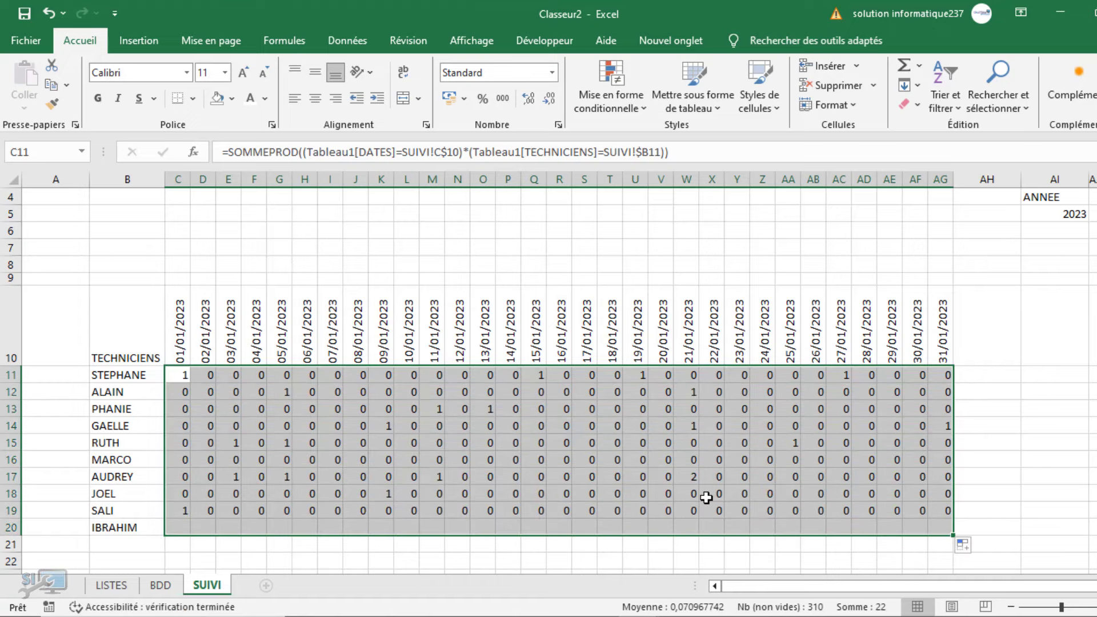
click(689, 479)
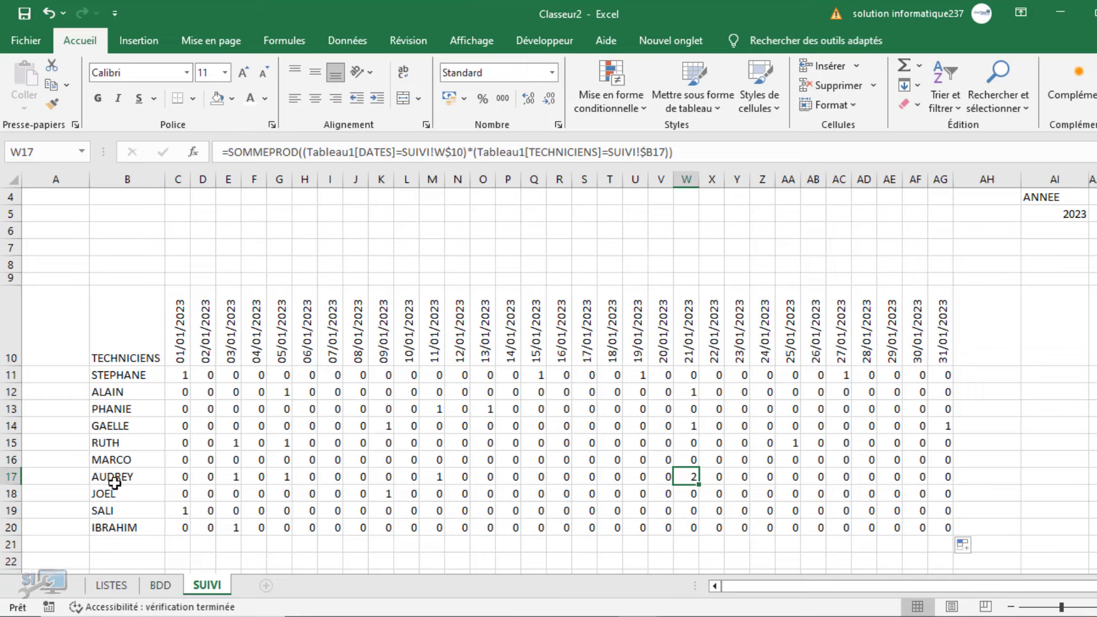
click(431, 472)
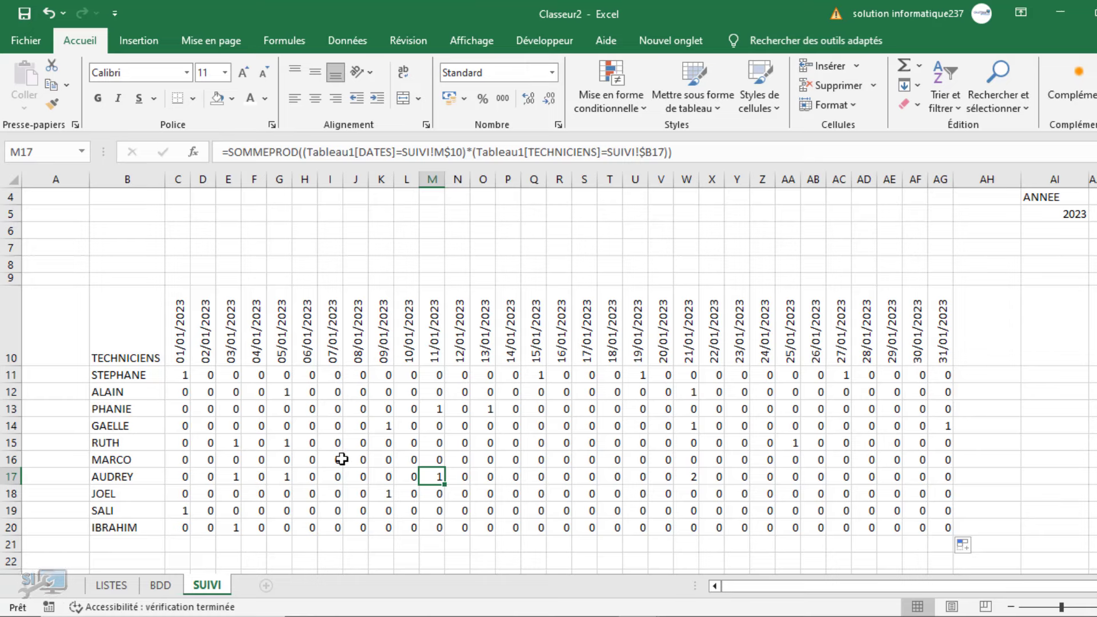
Start a new conditional formatting rule for C11:AG20 with the format style Jeux d'icônes.
click(184, 372)
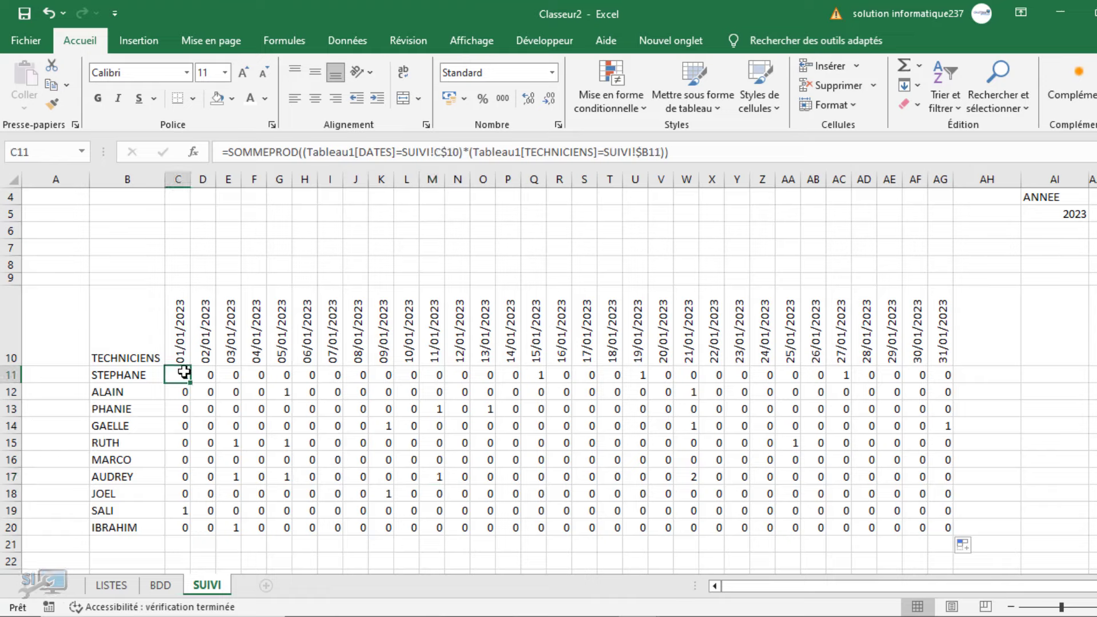
drag(184, 372, 935, 525)
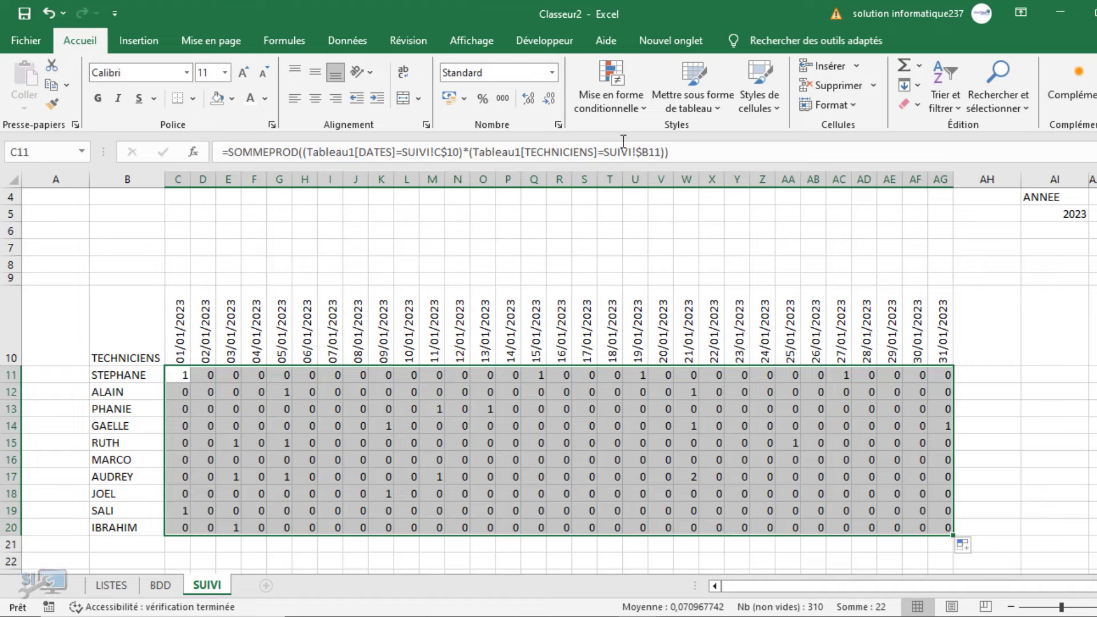
click(627, 106)
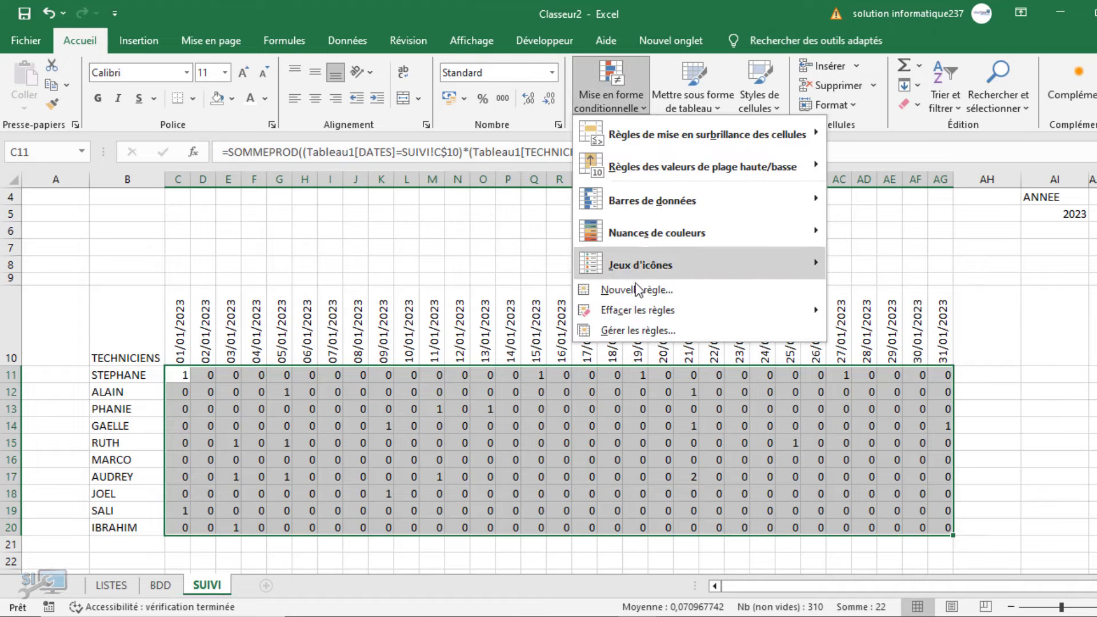
click(638, 290)
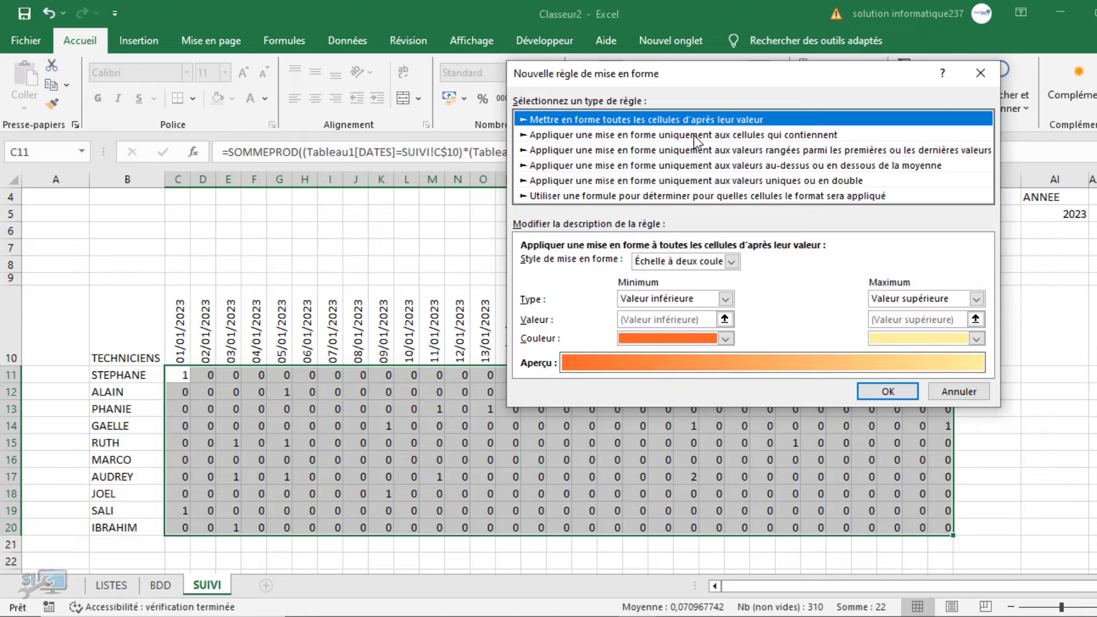
click(731, 260)
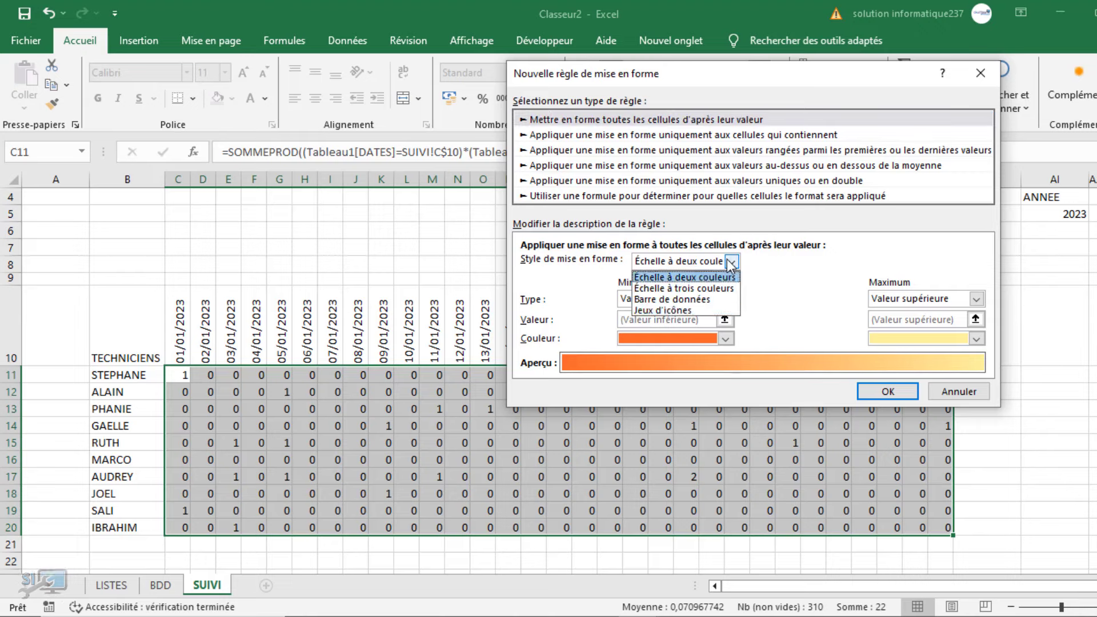
click(674, 312)
Choose the icon style with three circled symbols: red cross, yellow exclamation mark and green check.
click(732, 285)
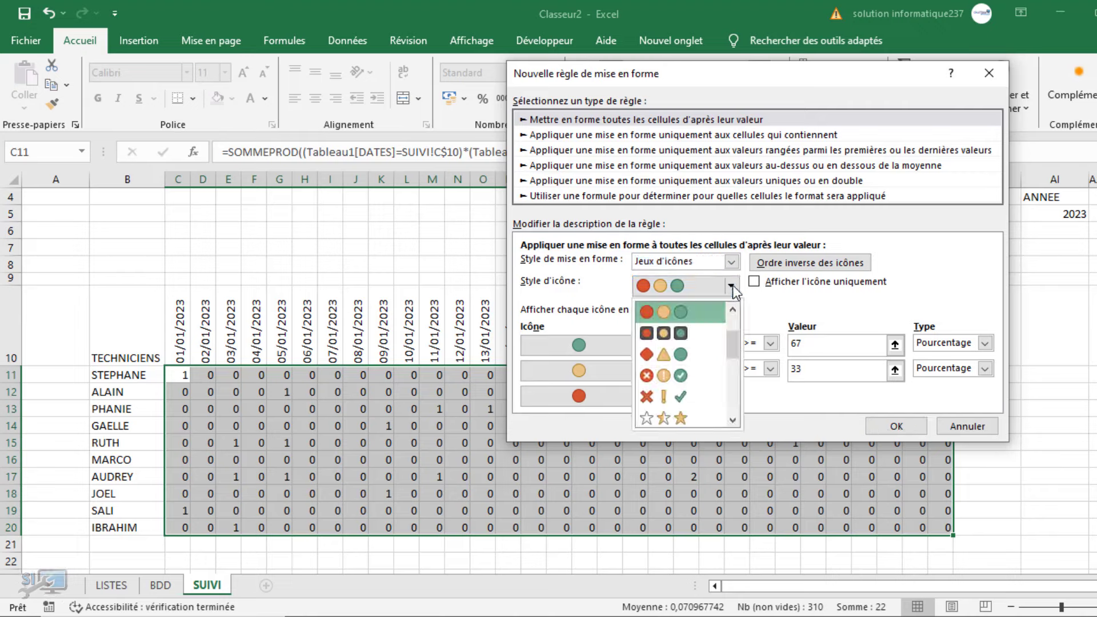
click(685, 398)
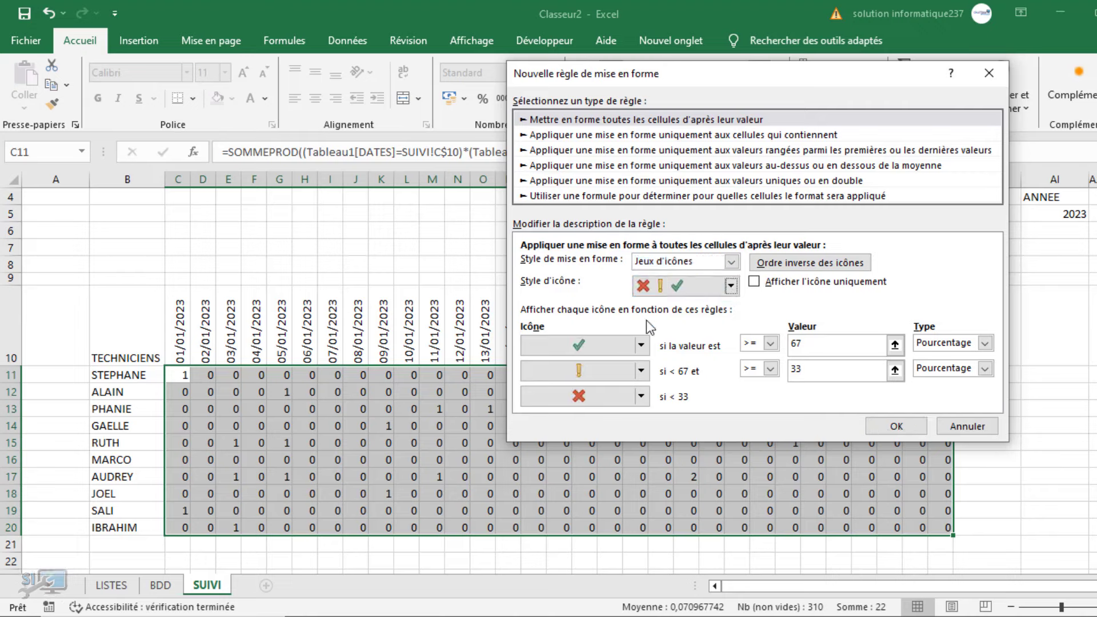
click(731, 285)
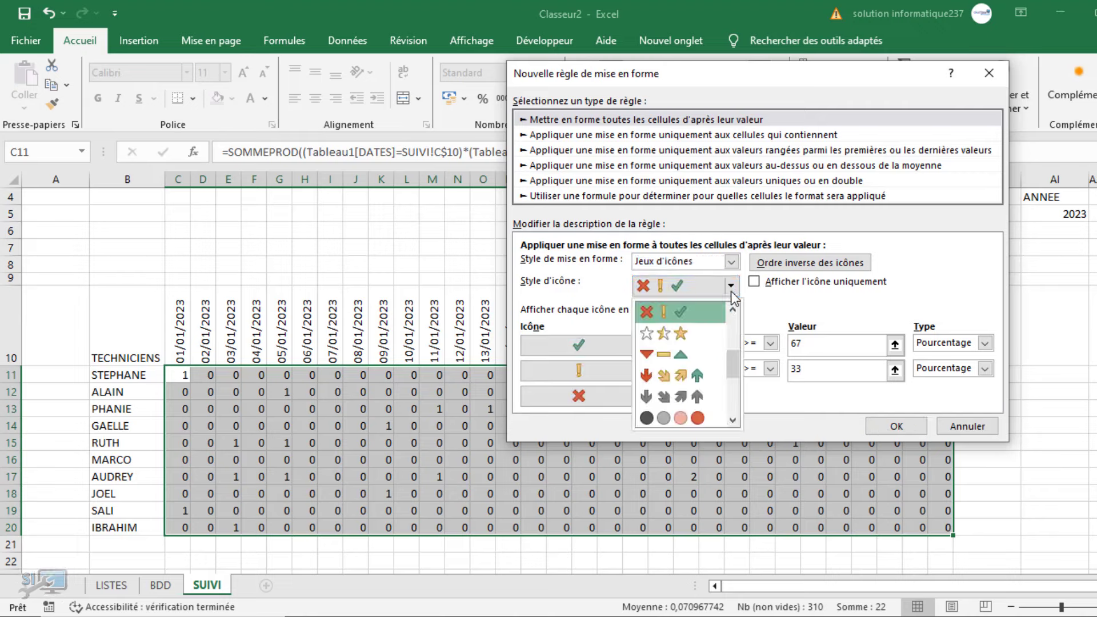
drag(734, 369, 734, 357)
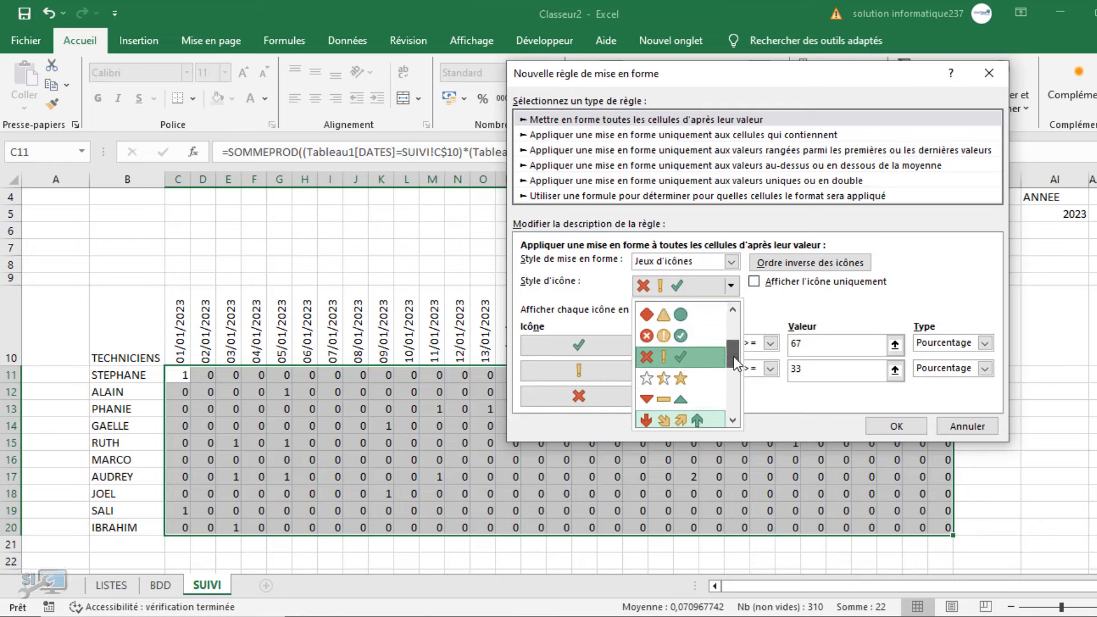
click(681, 340)
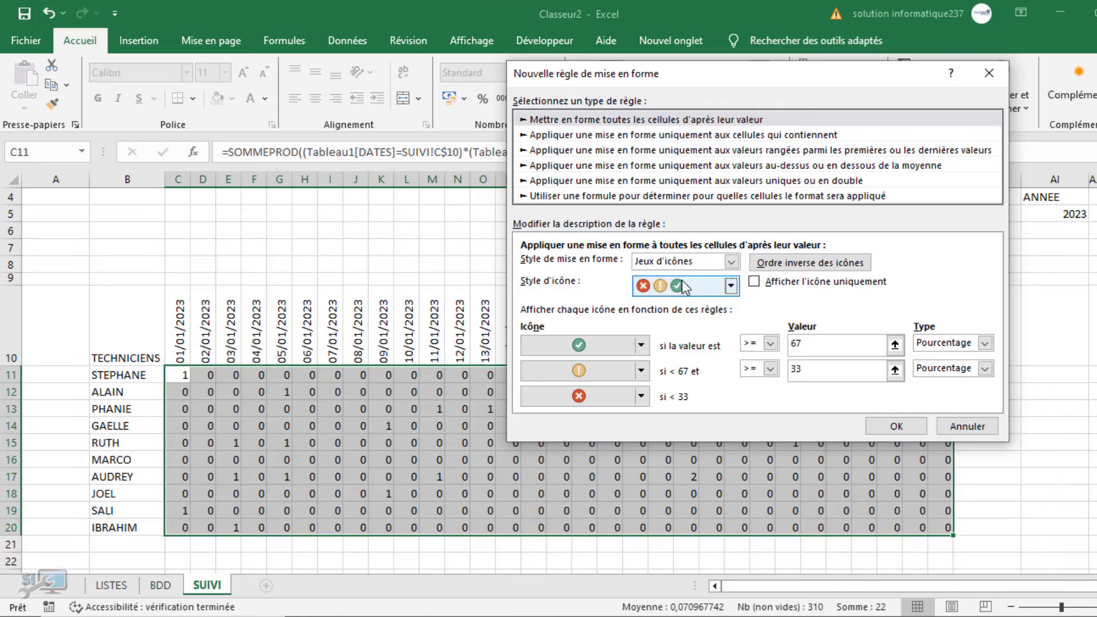
Set the green check rule to > 0 with type Nombre, and the yellow icon rule to >= 0 with type Nombre.
click(984, 341)
click(947, 357)
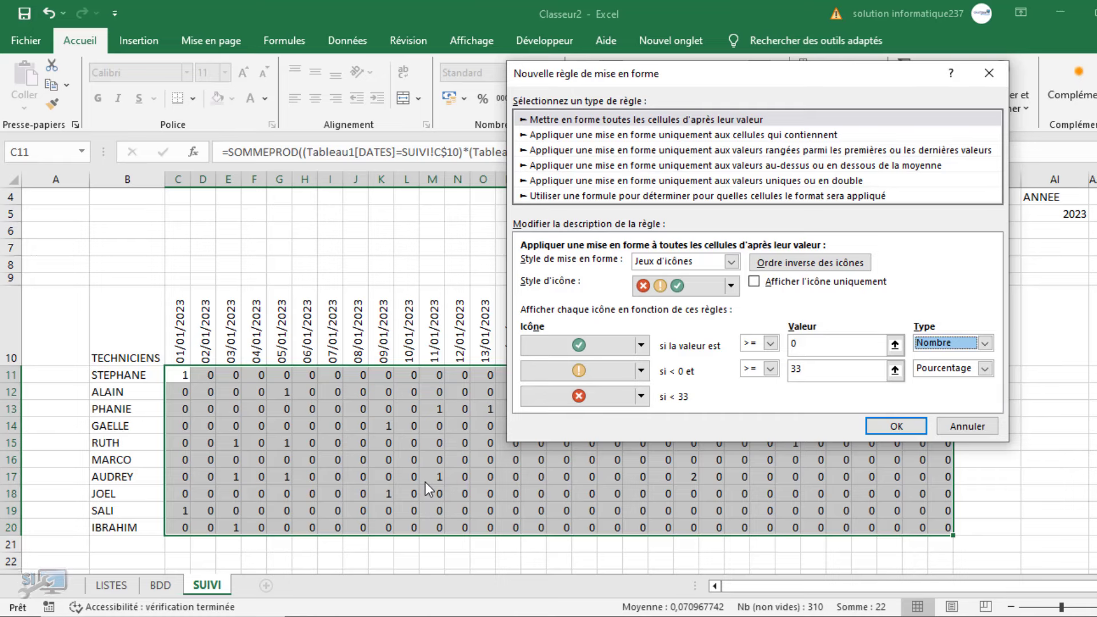
click(769, 341)
click(759, 369)
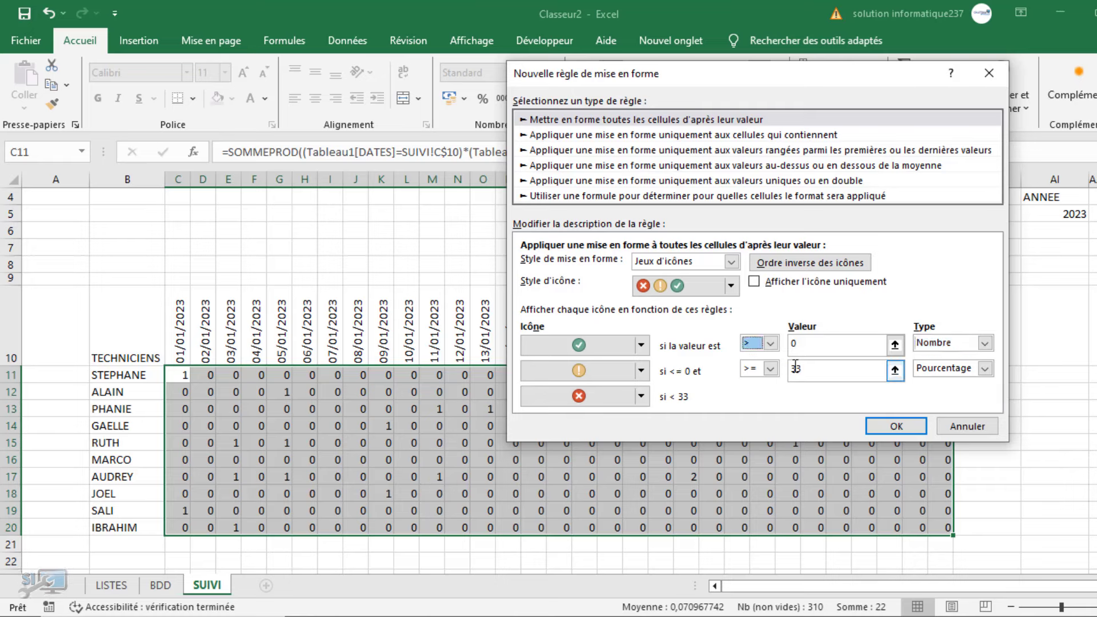
click(984, 371)
click(941, 383)
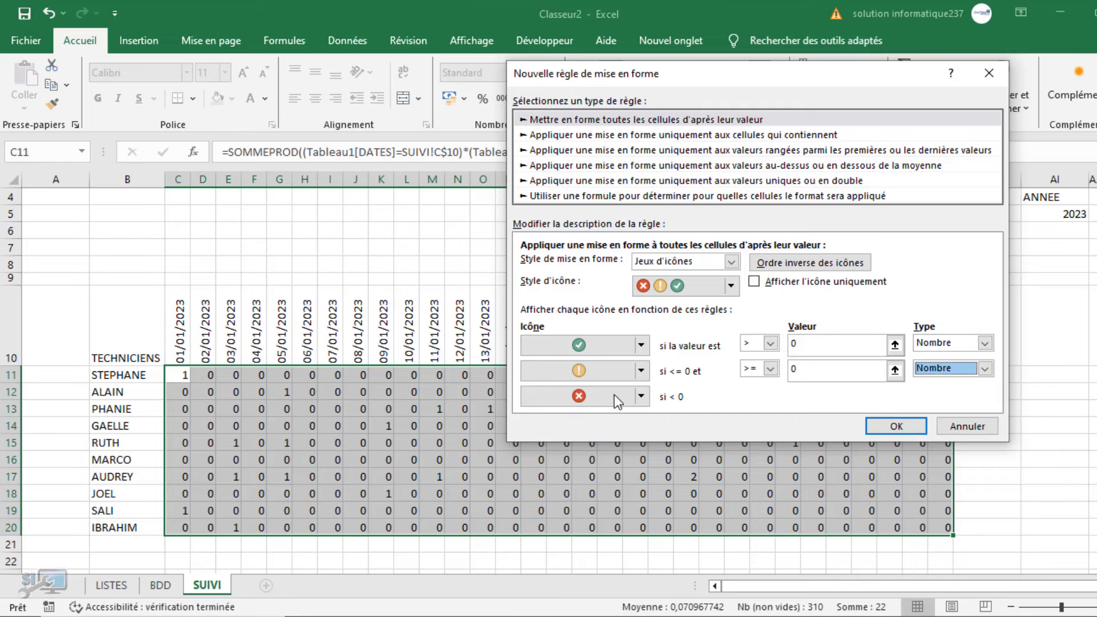
Replace the yellow exclamation and red cross icons of the rule with Aucune icône de cellule.
click(589, 373)
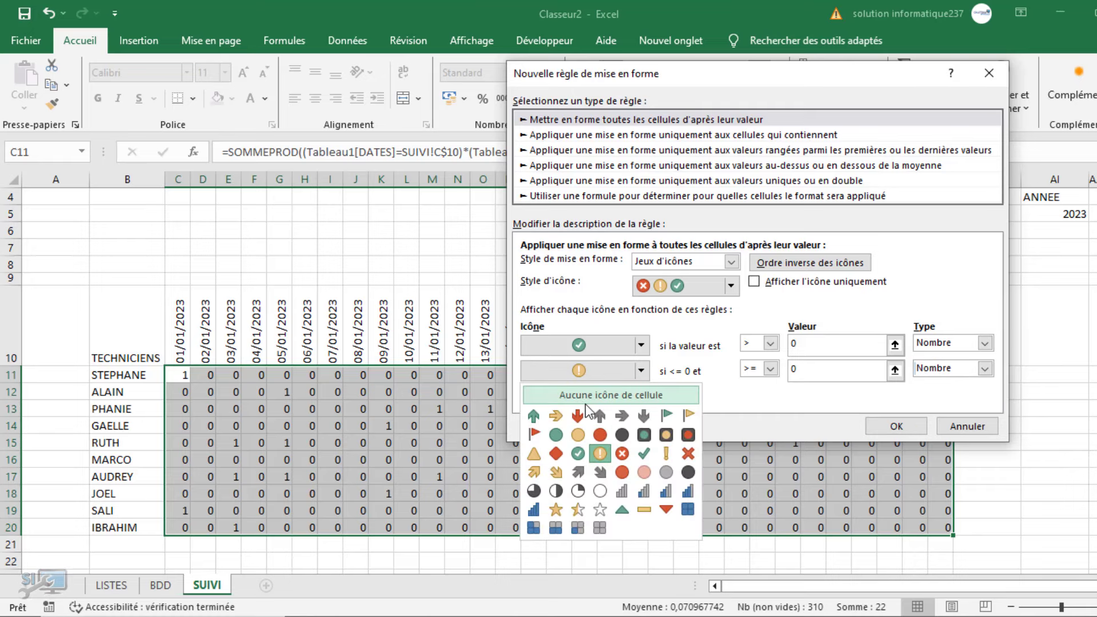
click(585, 402)
click(589, 397)
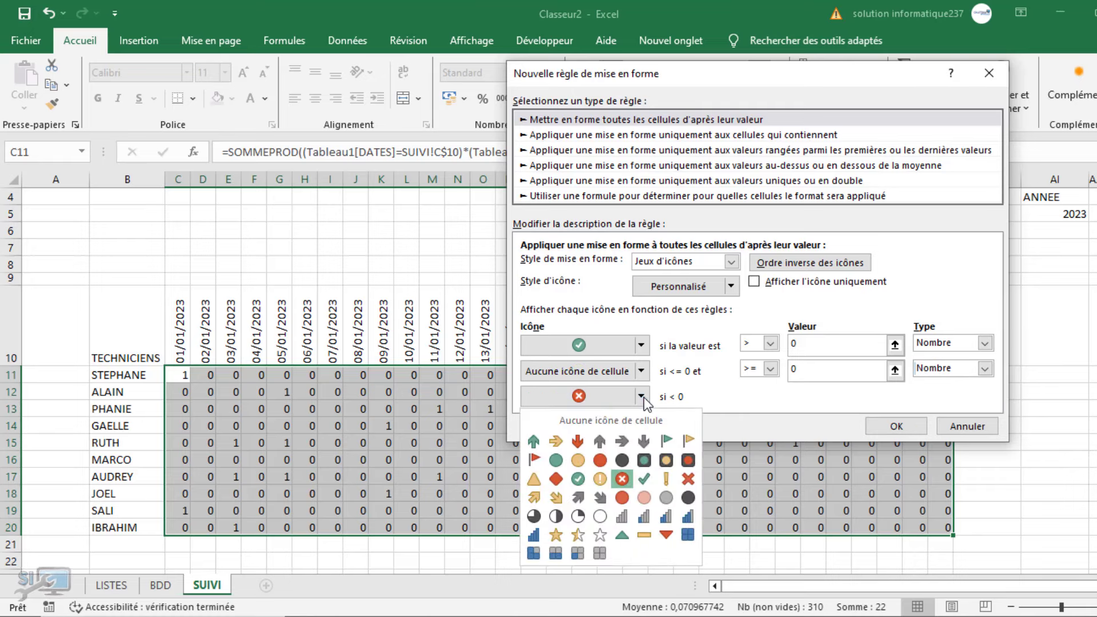
click(592, 421)
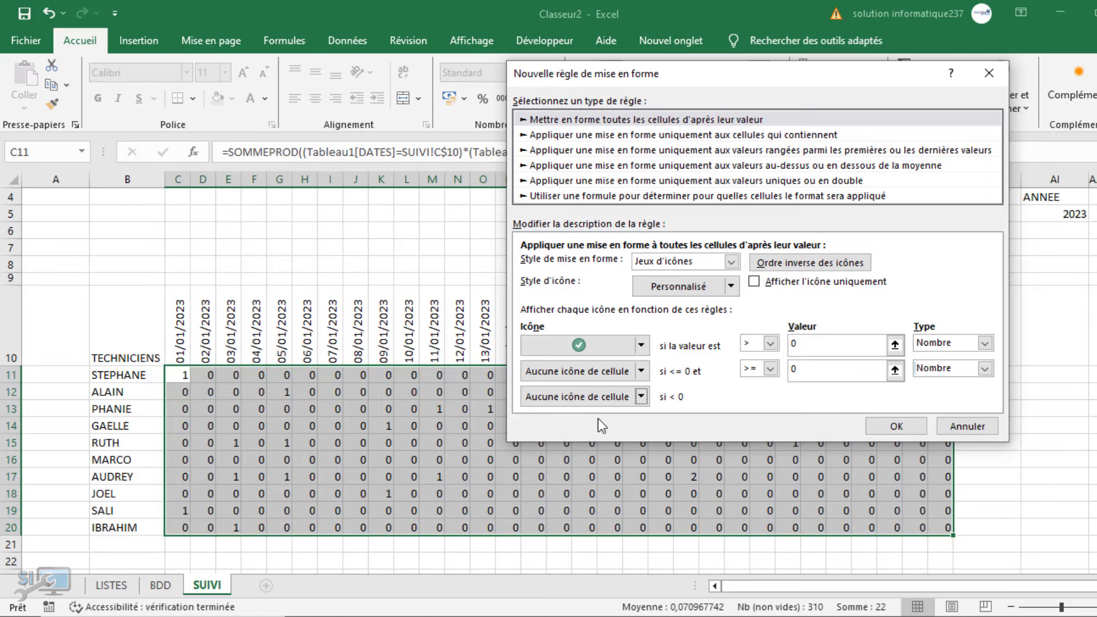
Make the rule show only the icon without the cell value, and apply it to C11:AG20.
click(754, 282)
click(884, 427)
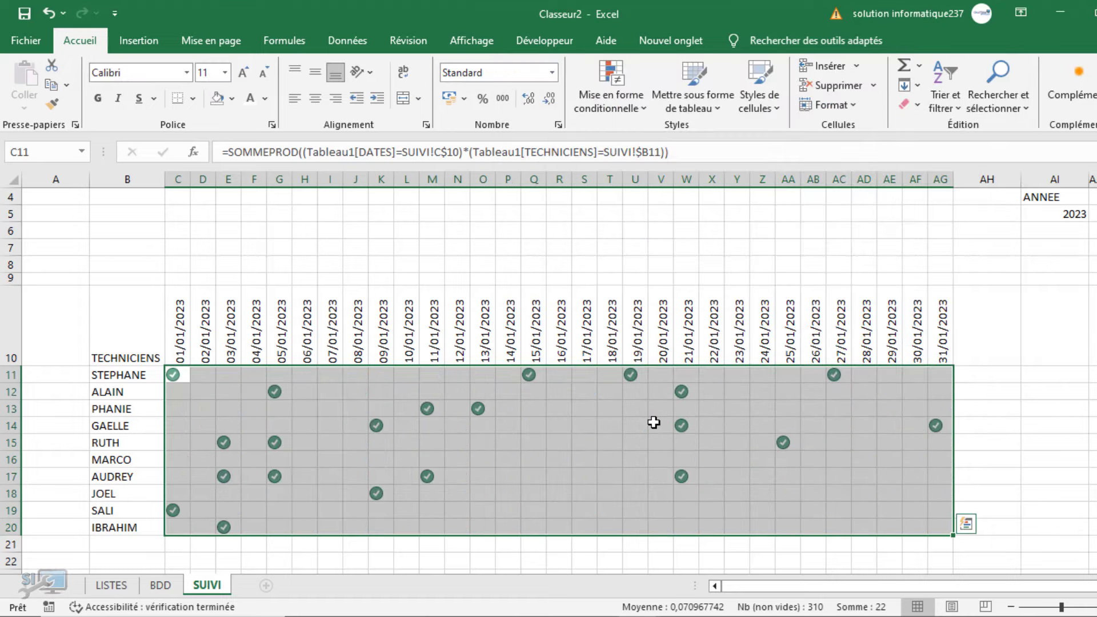
click(400, 223)
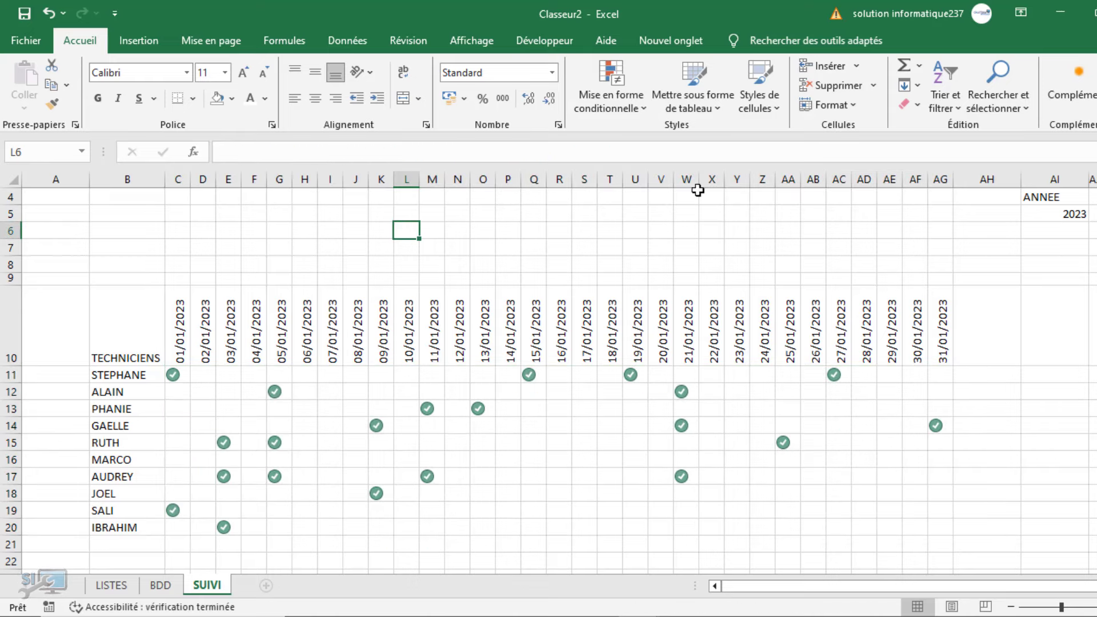
Test the ANNEE list in AI5 with 2024 and 2021, and set it back to 2023.
click(1053, 216)
click(1093, 215)
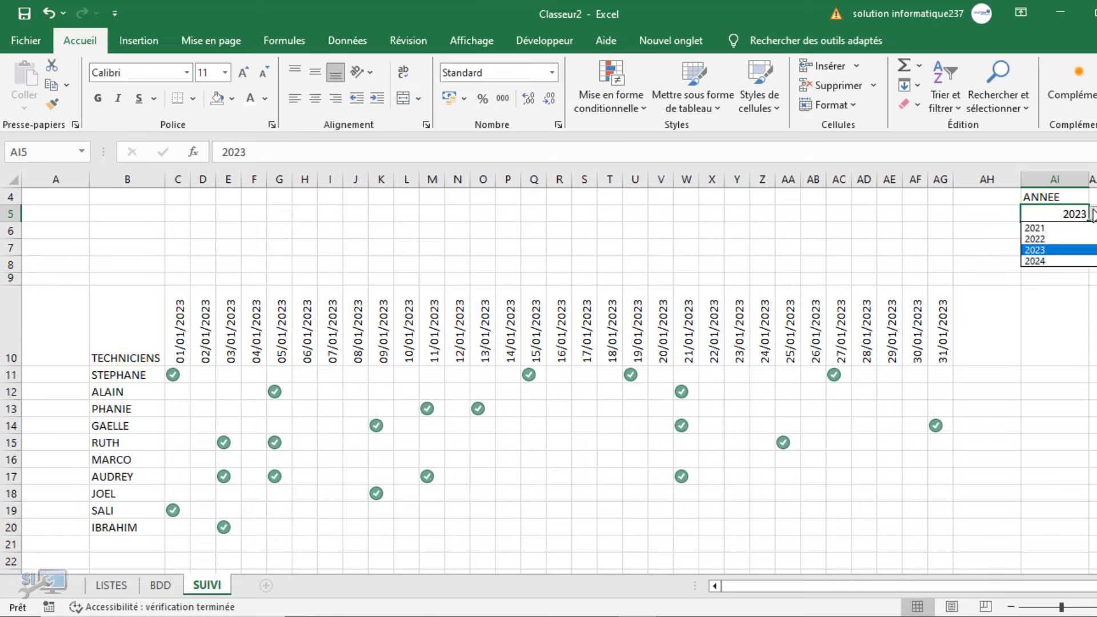
click(1051, 262)
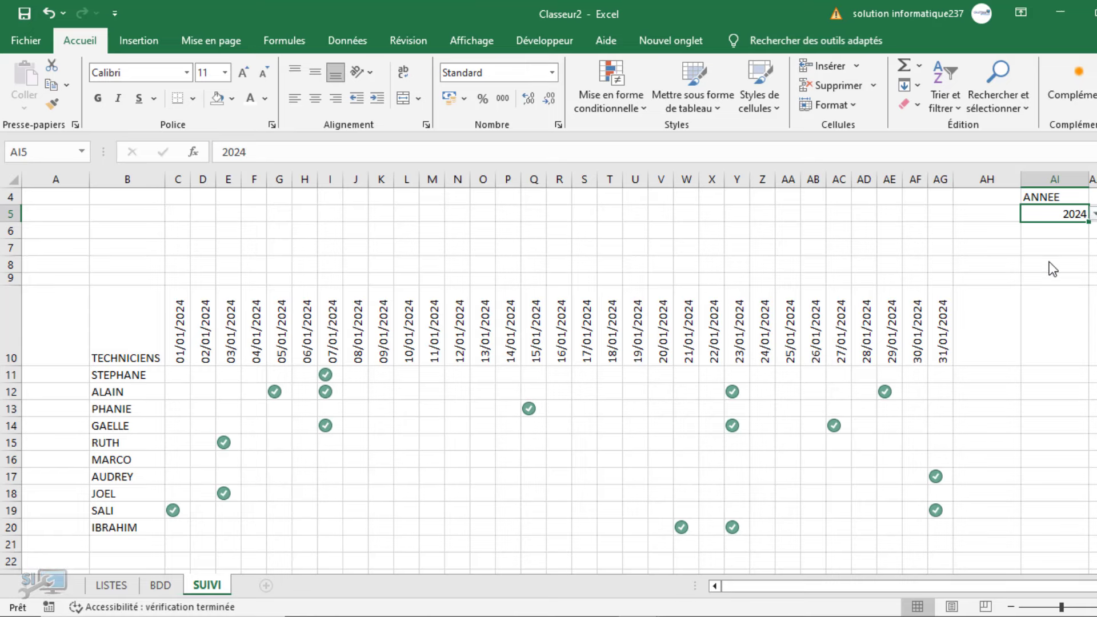
click(1093, 214)
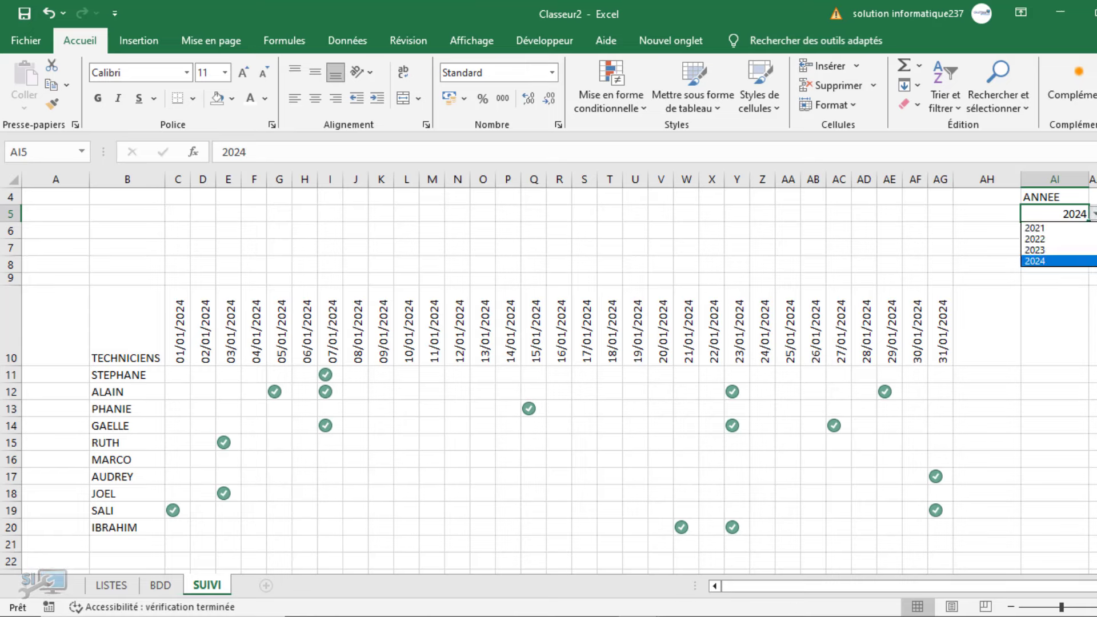
click(1075, 226)
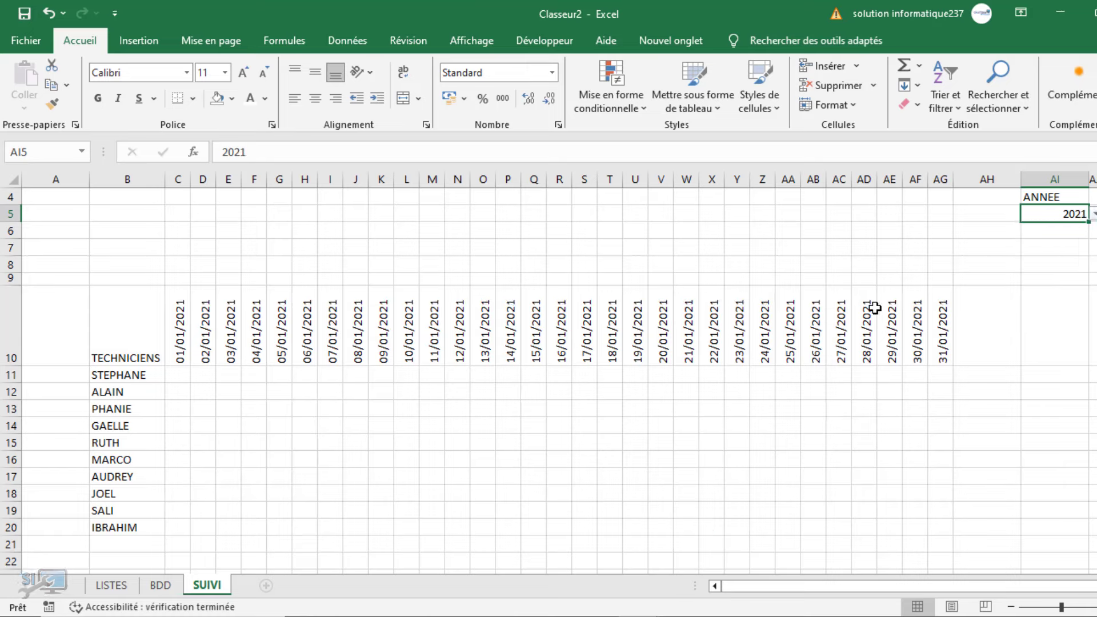
click(1093, 214)
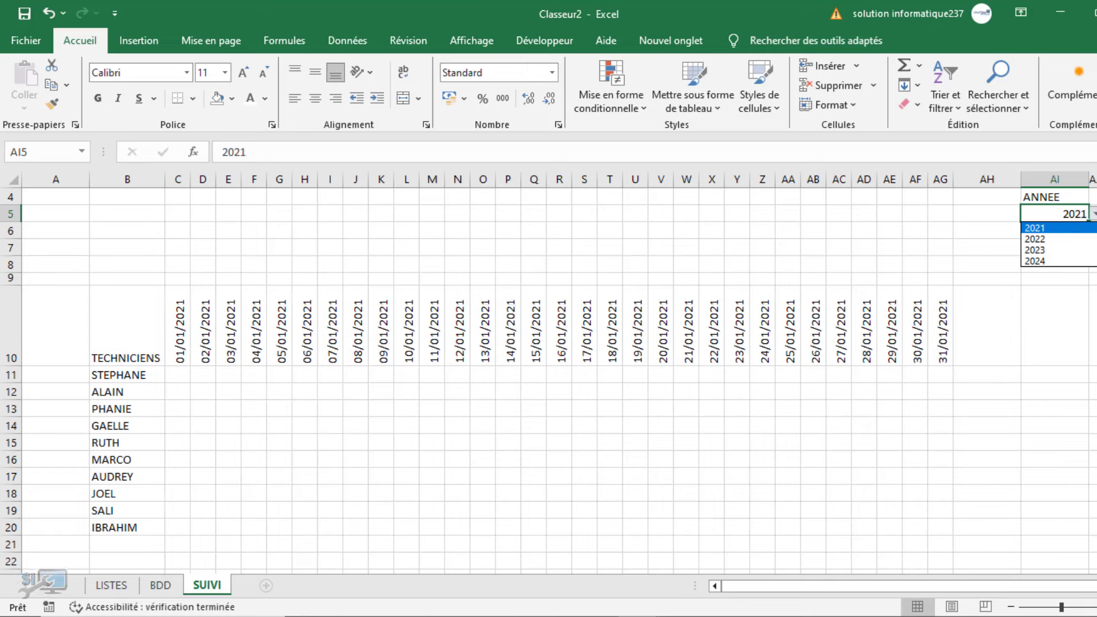
click(1060, 250)
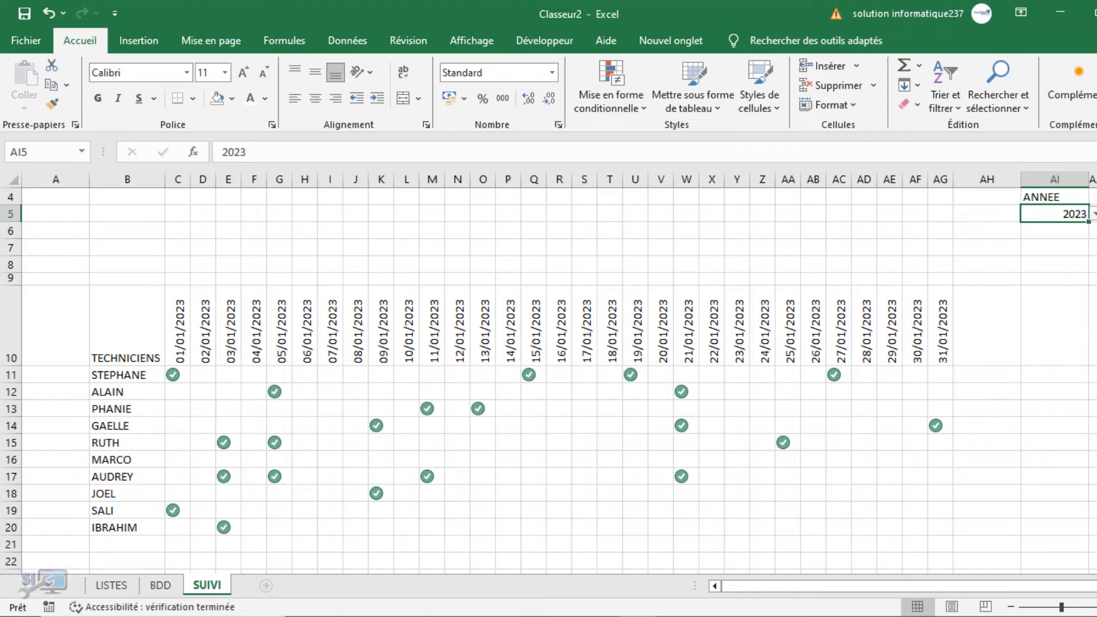
Start a new conditional formatting rule for C10:AG20 that uses a formula to determine which cells to format.
drag(999, 587, 883, 578)
click(175, 327)
drag(176, 327, 940, 455)
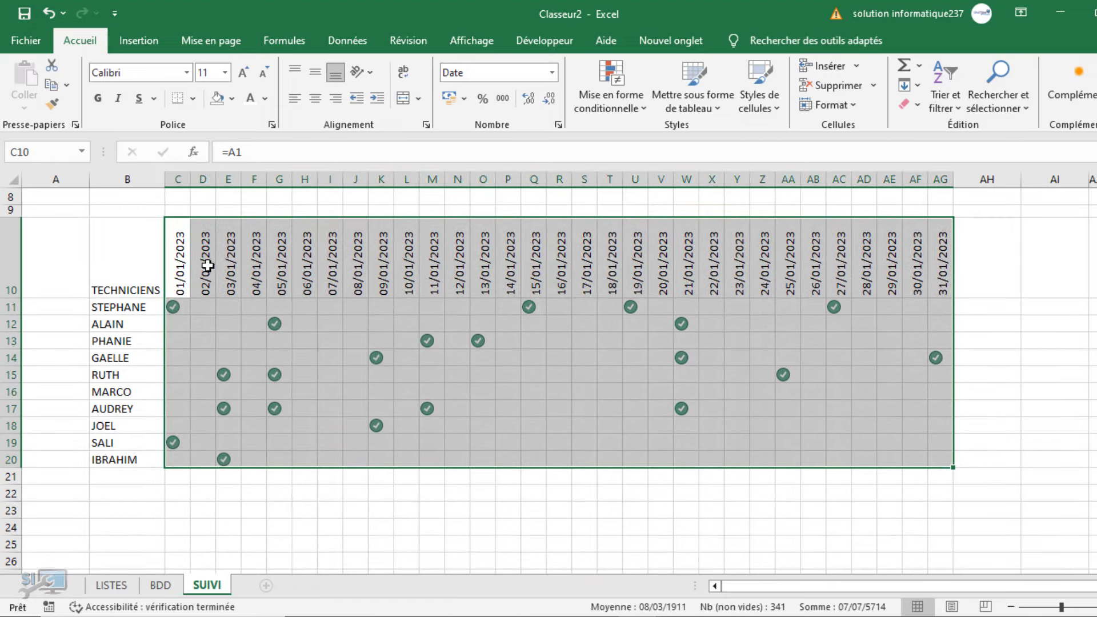
click(627, 103)
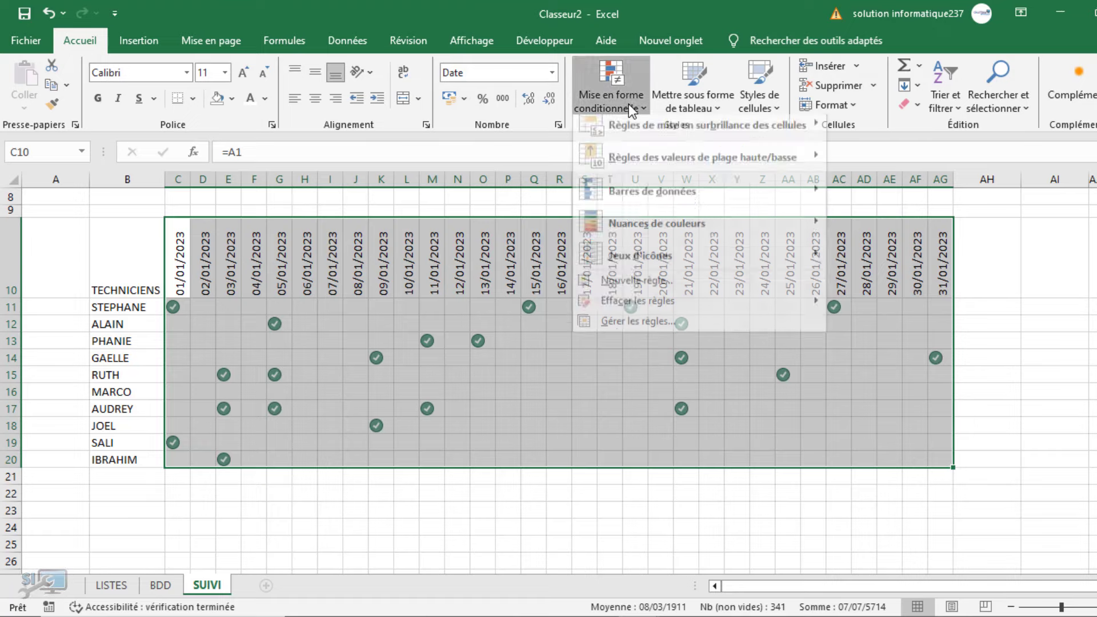
click(638, 291)
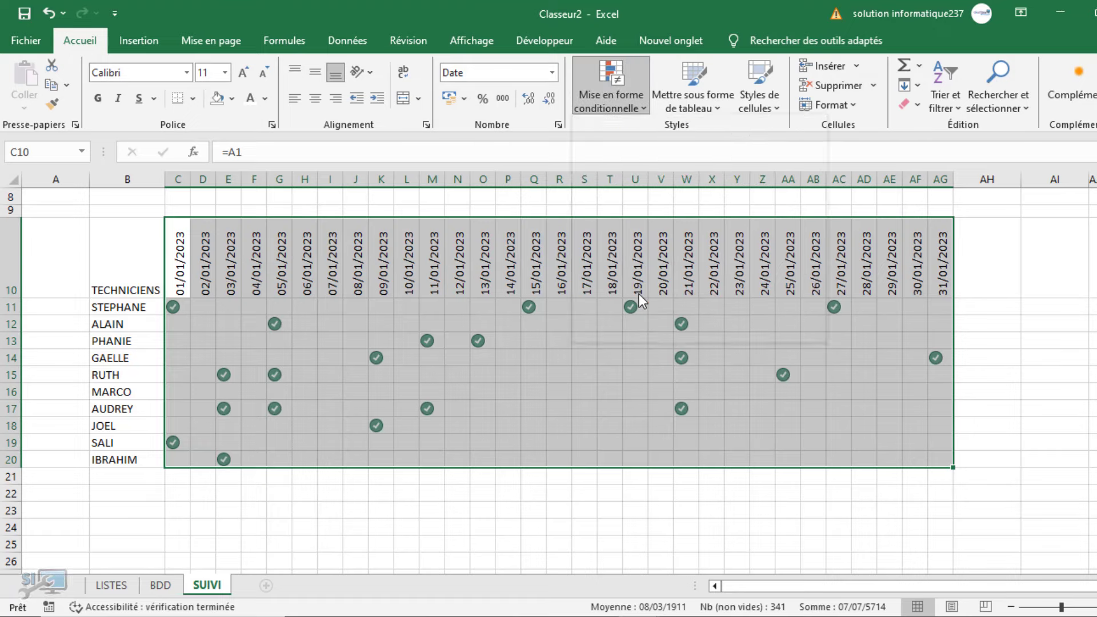
click(578, 215)
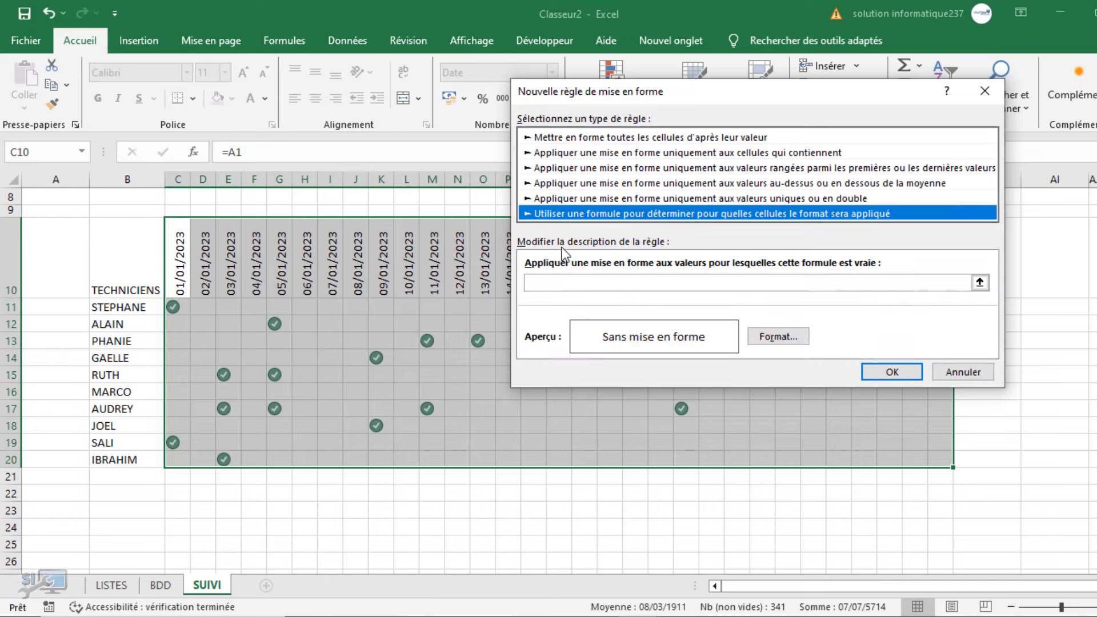
Enter the rule formula =C$10<>"", with only the row reference of C10 fixed.
click(561, 281)
click(175, 257)
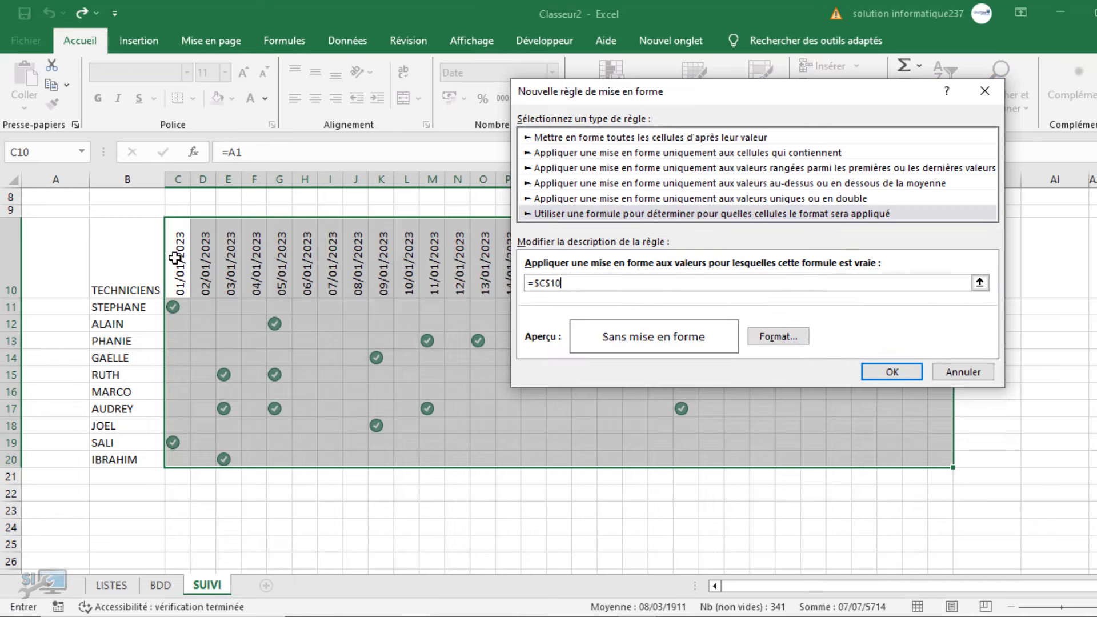
key(F4)
key(F4)
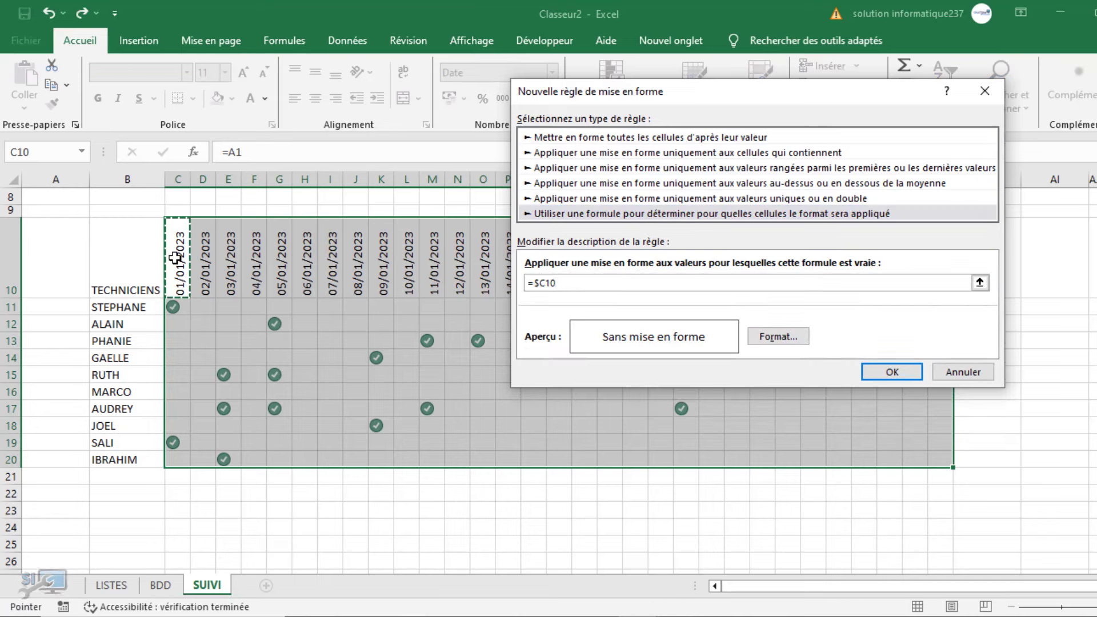
key(F4)
key(F4)
key(F4)
text(<>")
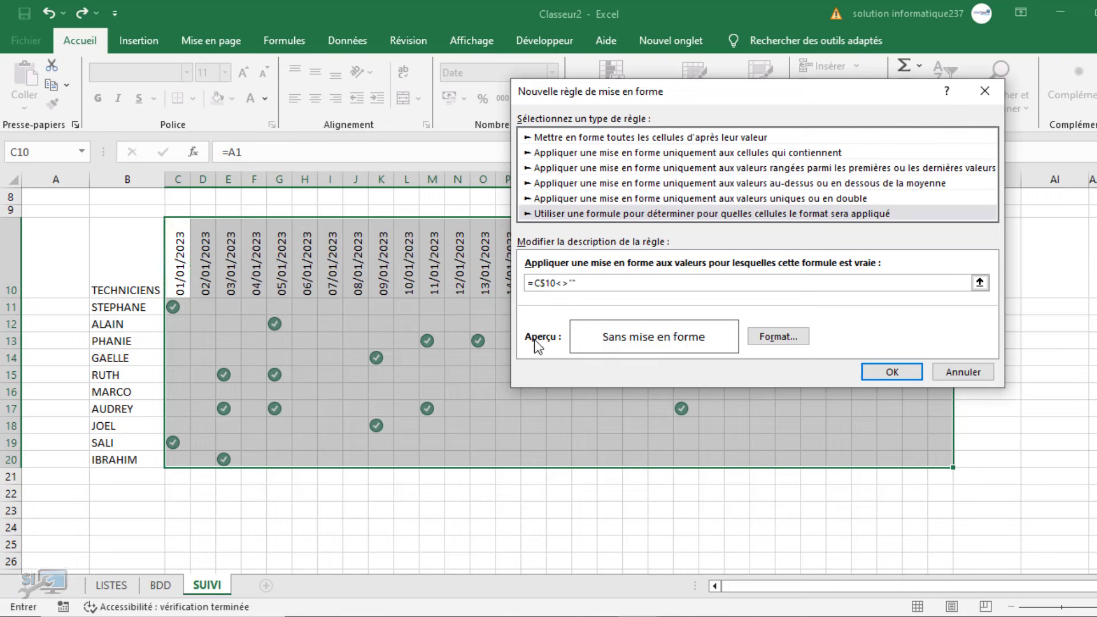
Give the rule an outline border (Contour) as its format and apply the rule to the grid.
click(779, 338)
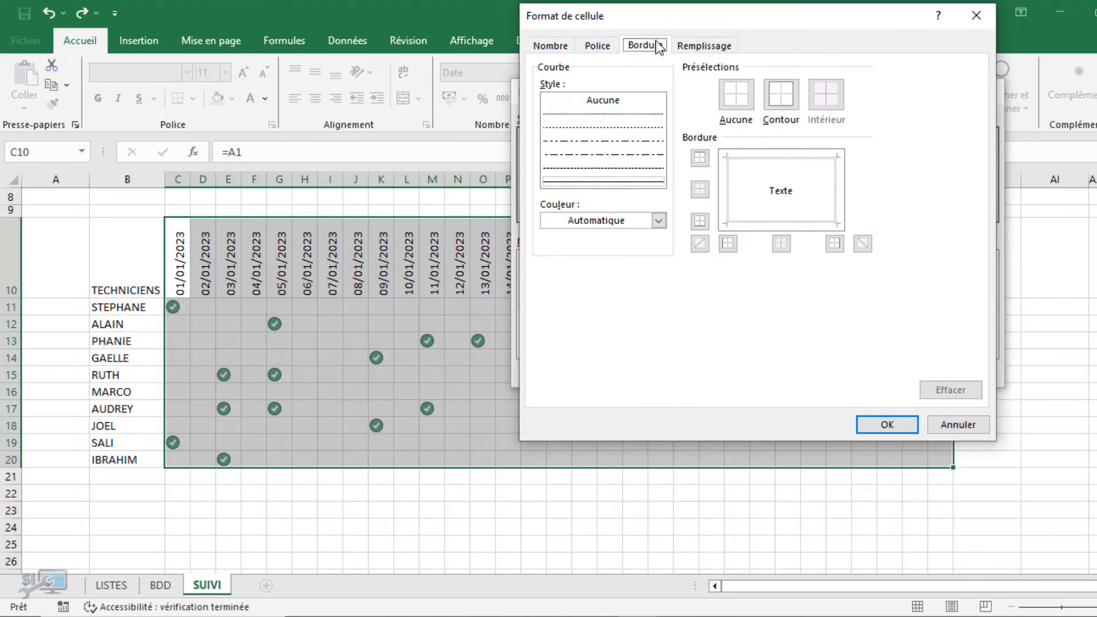
click(703, 47)
click(597, 47)
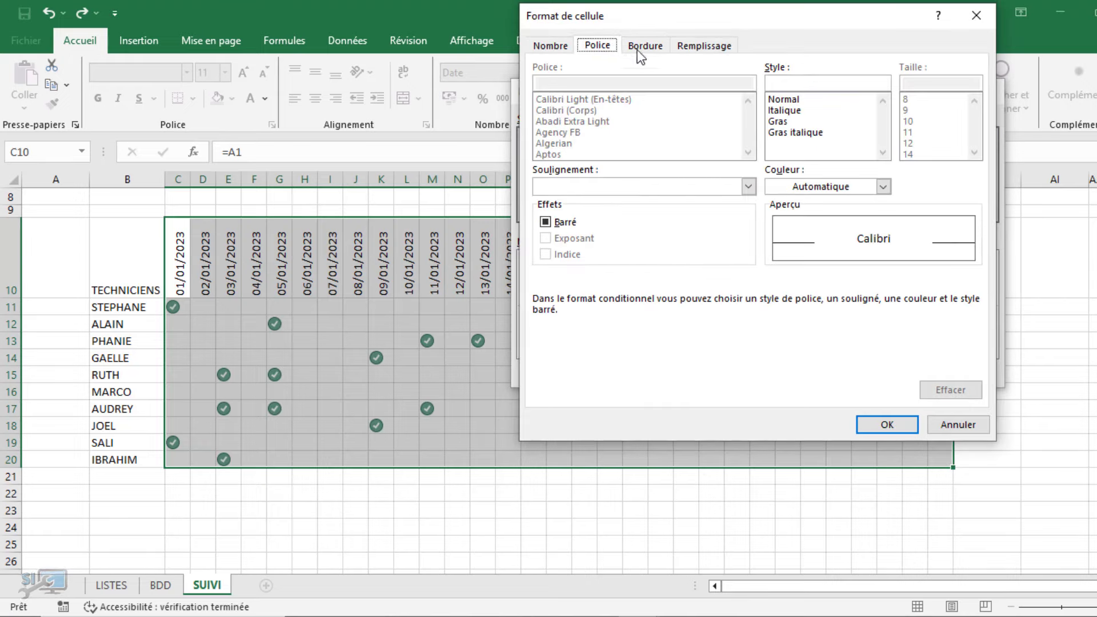
click(640, 47)
click(782, 107)
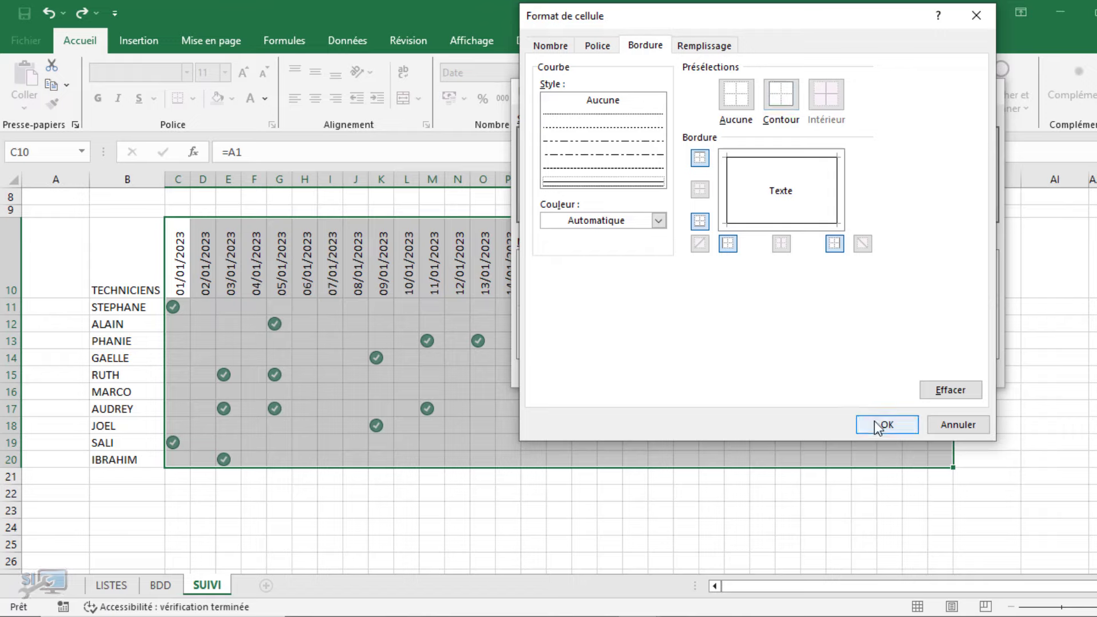
click(877, 423)
click(883, 373)
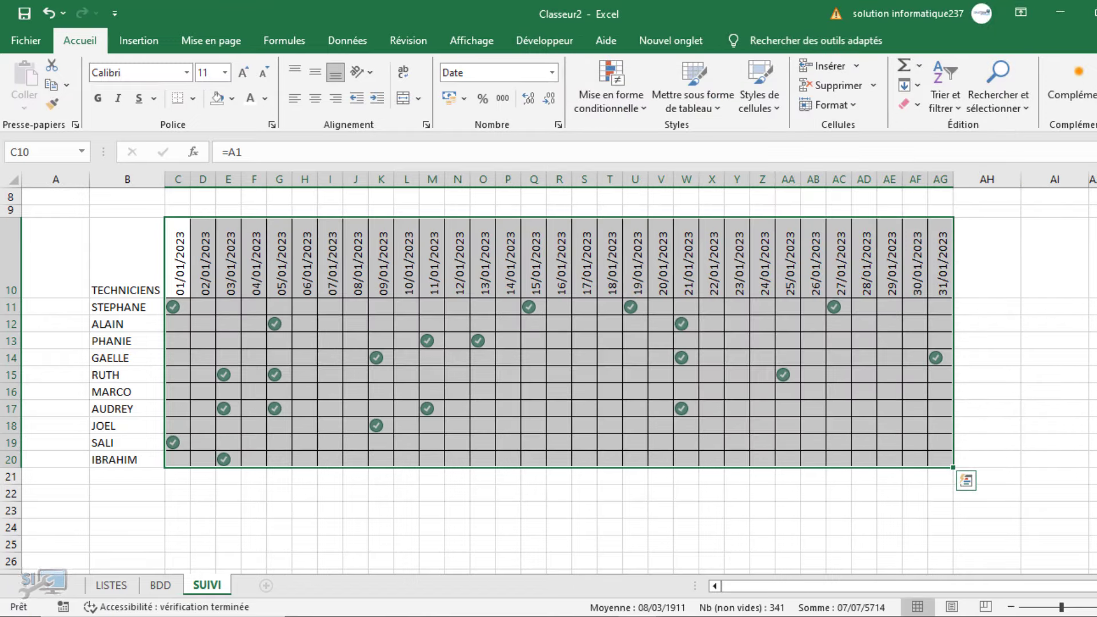
Test the MOIS list in AK5 with Février, and set it back to Janvier.
scroll(1072, 320, up, 2)
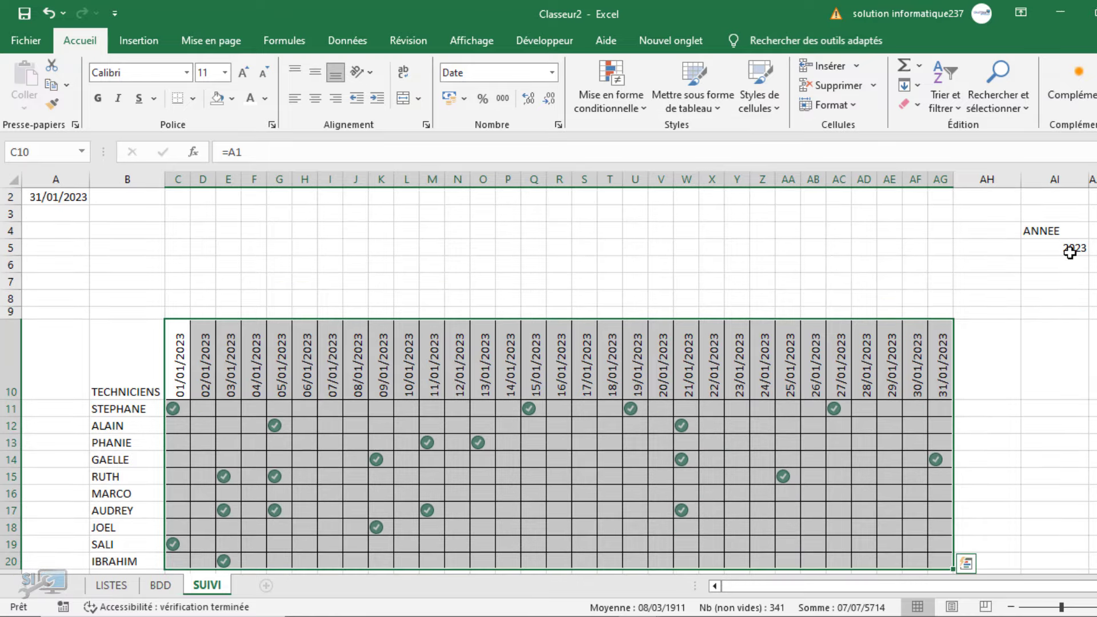
click(1096, 248)
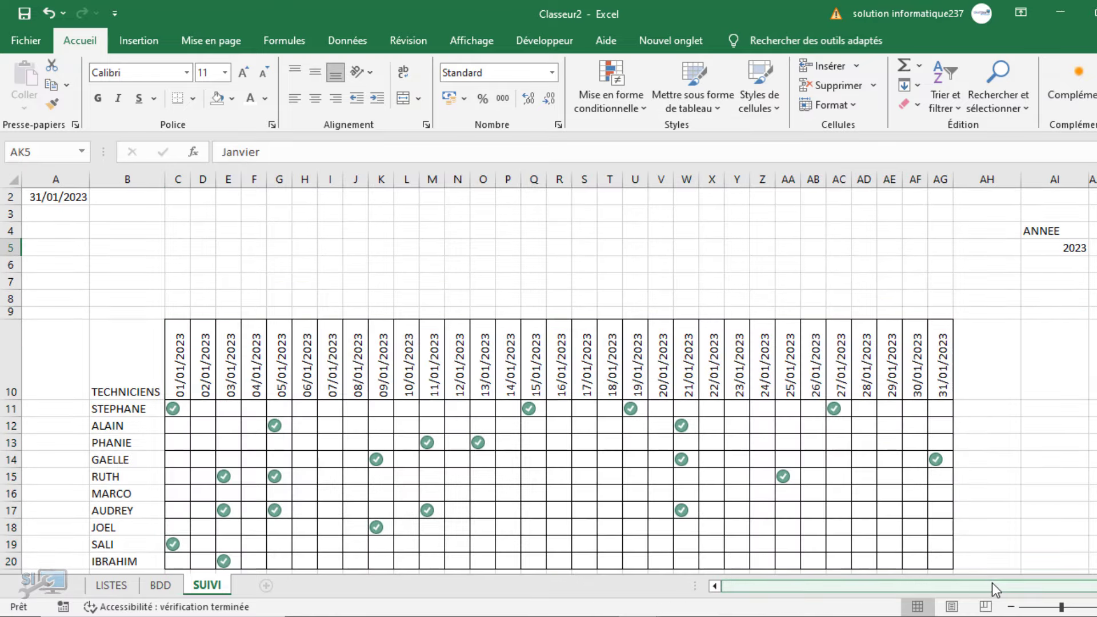
drag(994, 588, 1006, 589)
key(alt+Down)
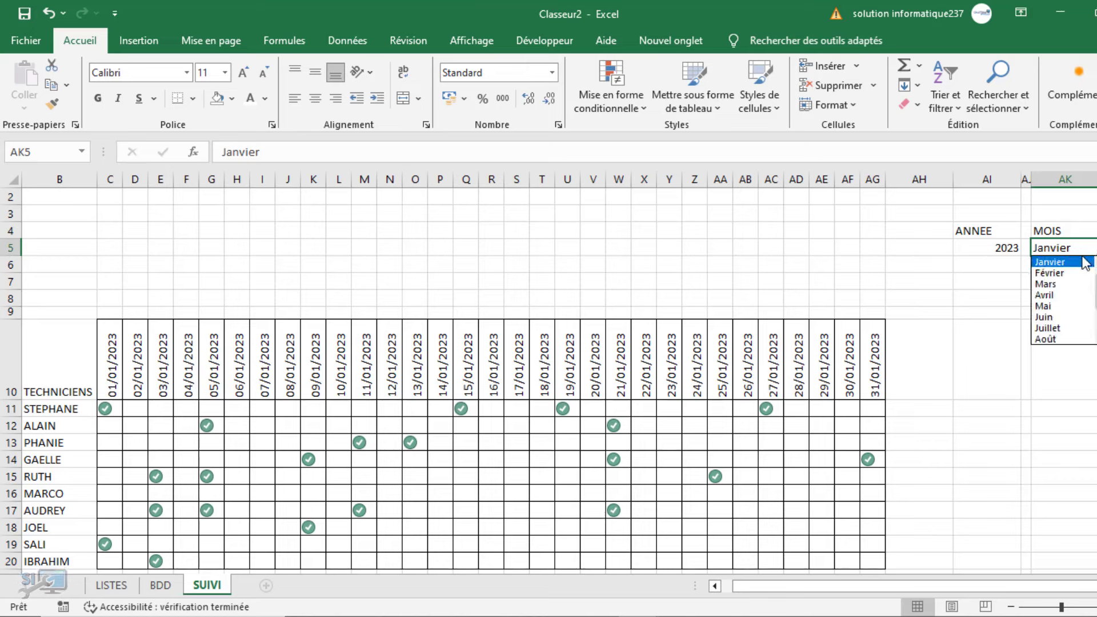
click(1074, 272)
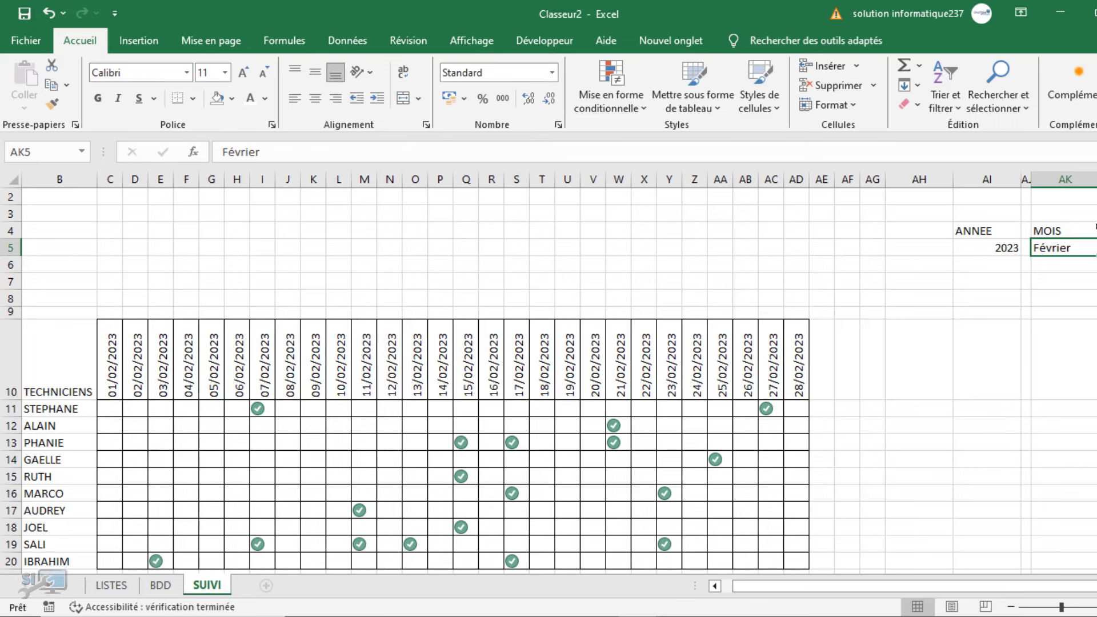
click(1096, 248)
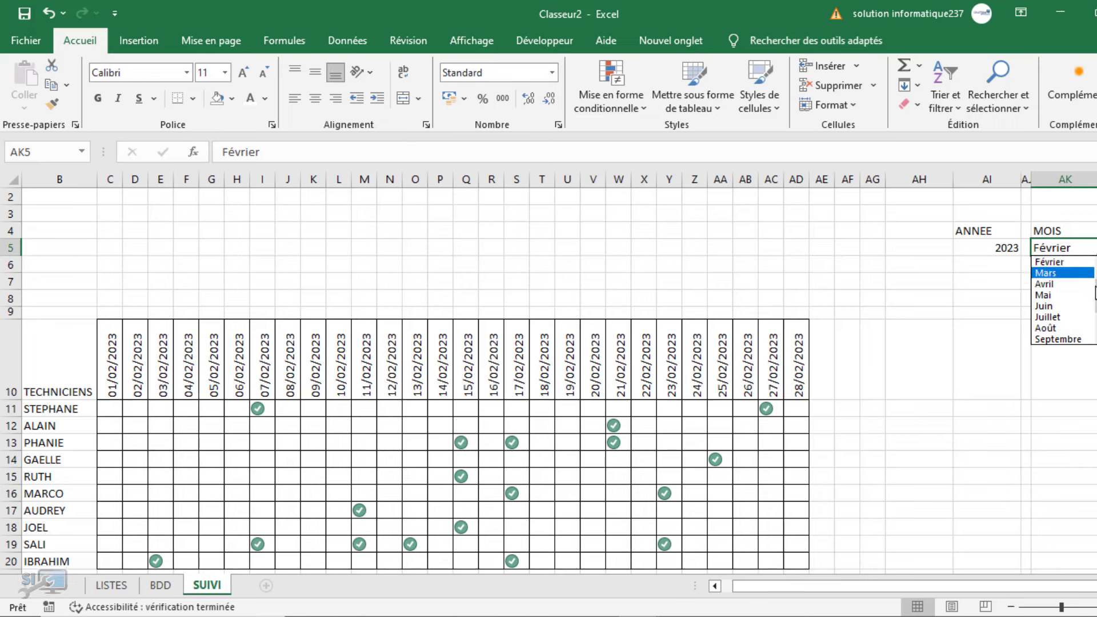
drag(1096, 289, 1096, 280)
click(1061, 272)
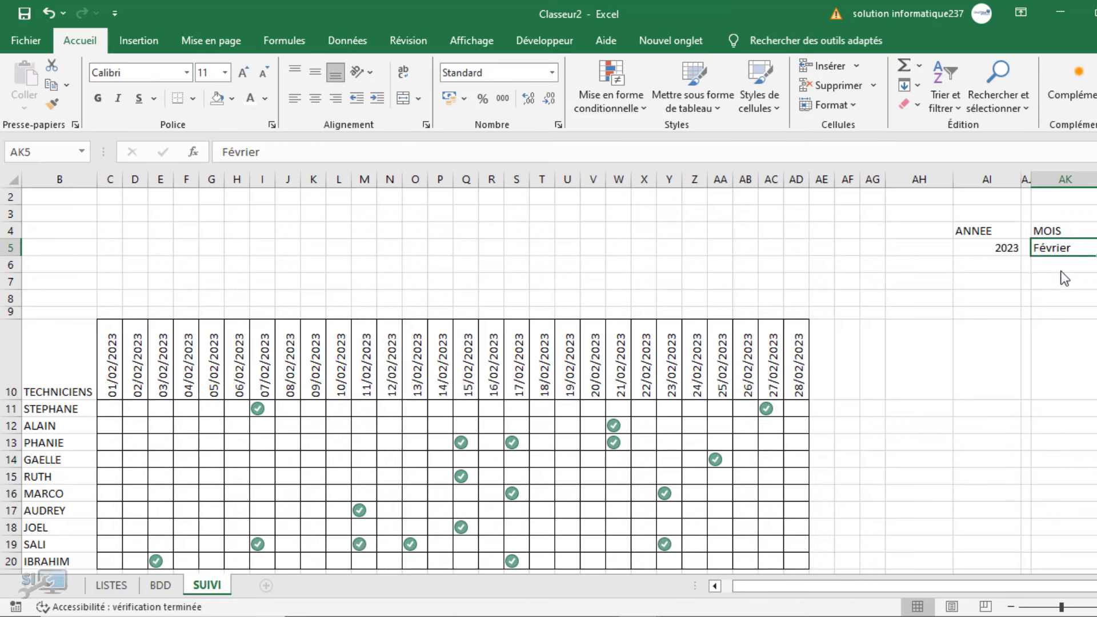
click(1096, 248)
drag(1096, 289, 1096, 280)
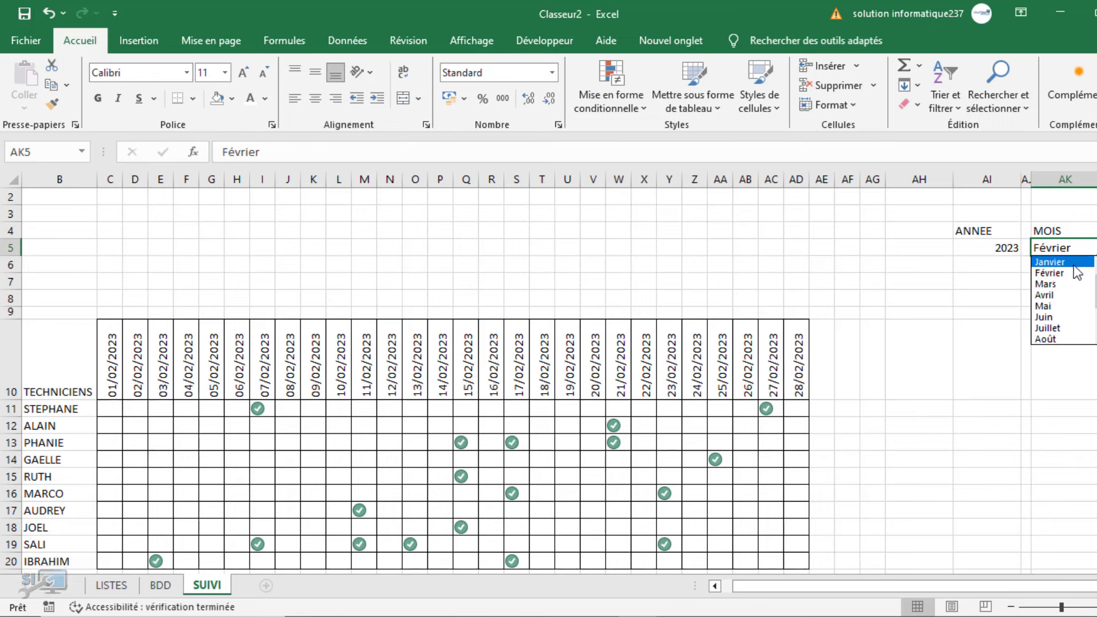
click(1049, 261)
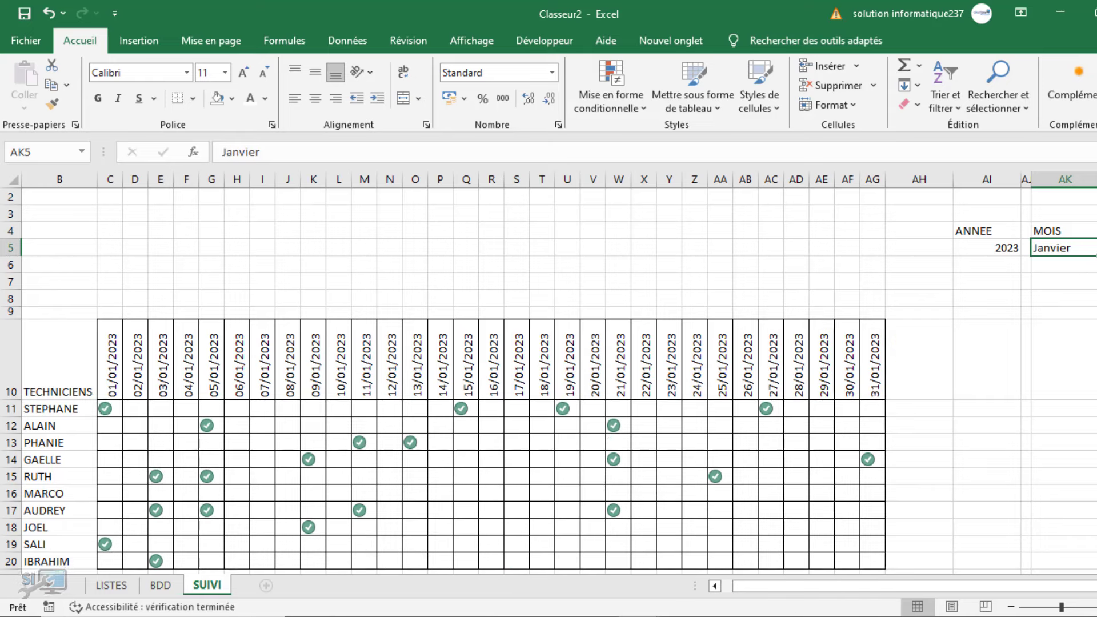
Select C10:AG20 again and start another conditional formatting rule based on a formula.
click(106, 342)
drag(570, 461, 866, 540)
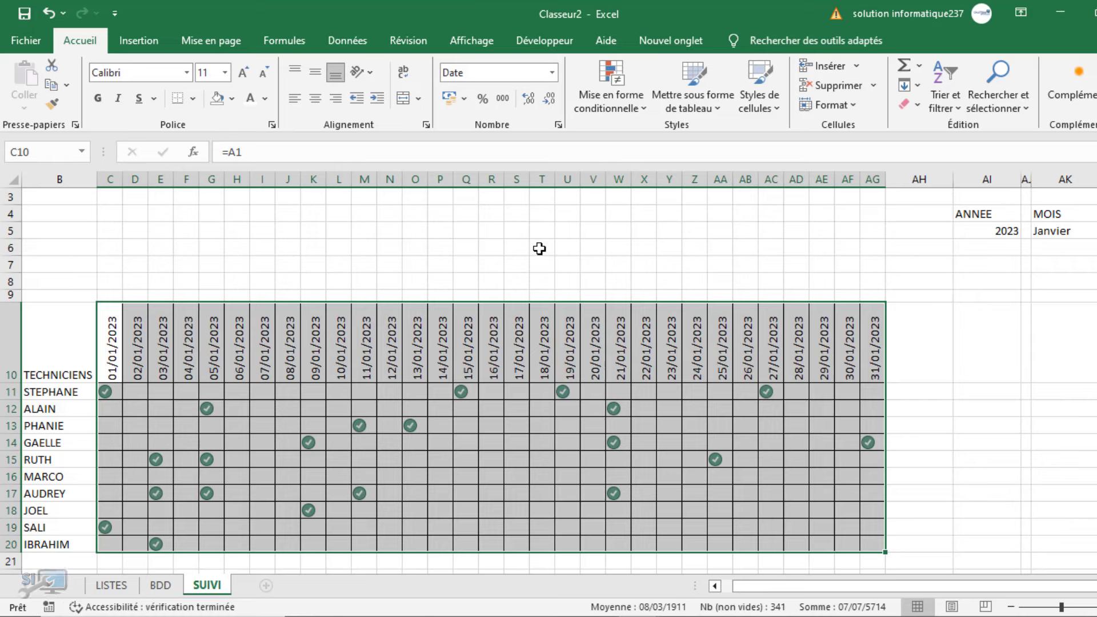
click(623, 106)
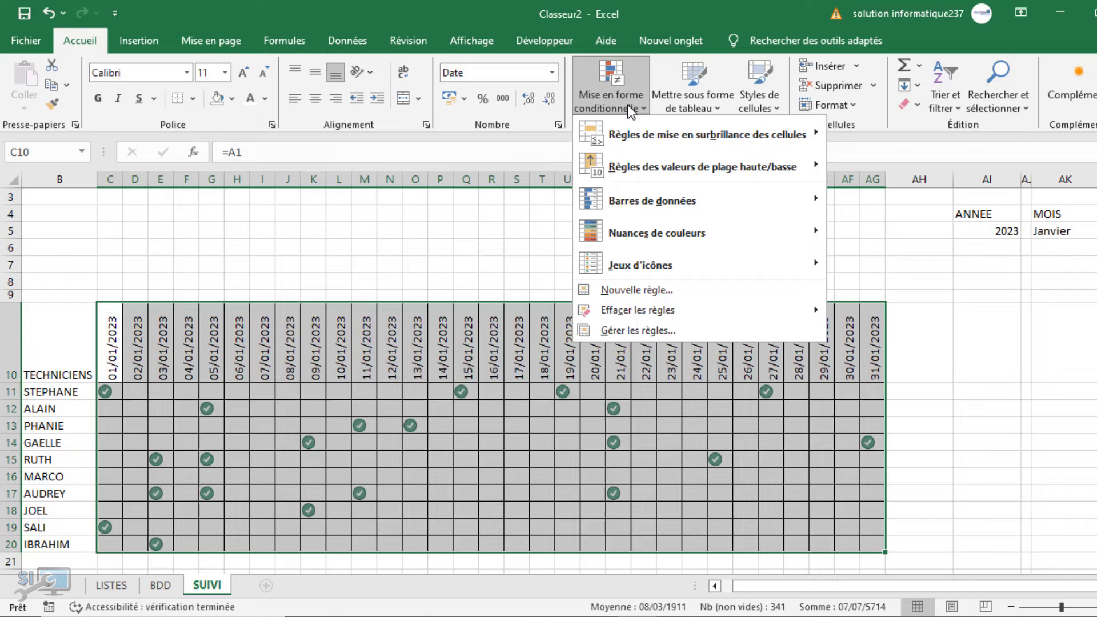
click(650, 292)
click(683, 194)
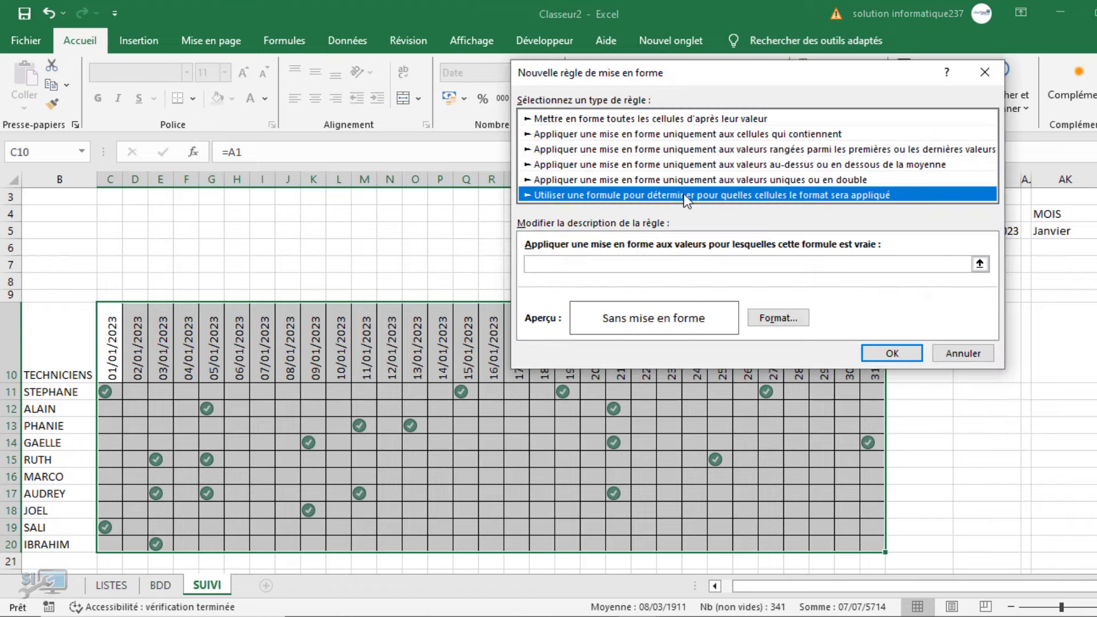
Enter the weekend rule formula =ou(joursem(C$10;2)=6;joursem(C$10;2)=7), fixing only the row of C10 in both references.
click(580, 262)
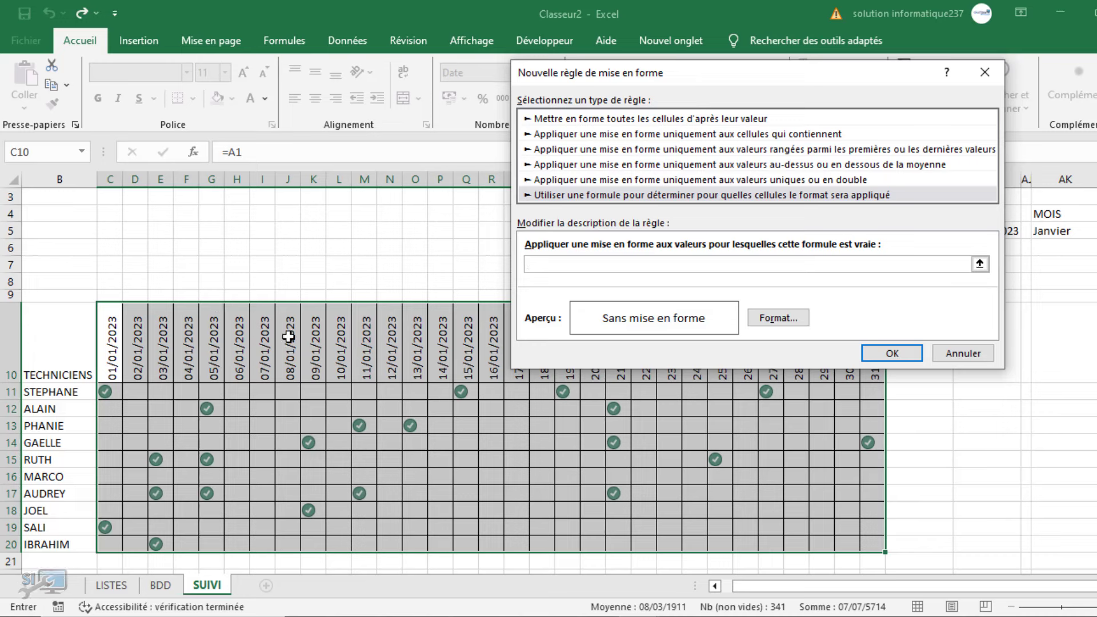
text(=ou(joursem()
click(113, 358)
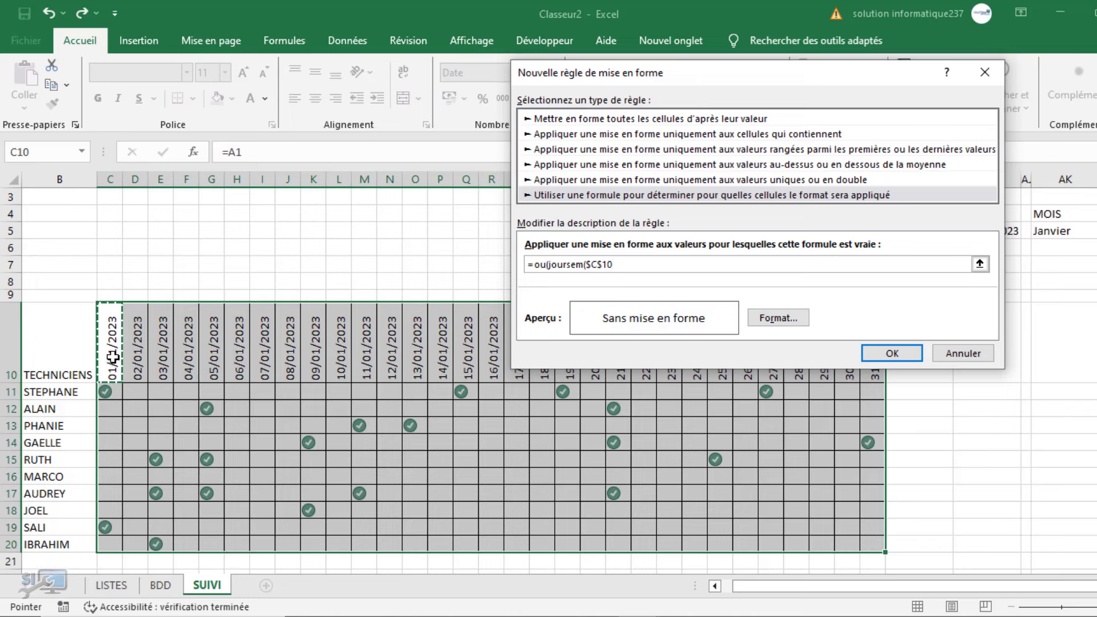
key(F4)
text(;)
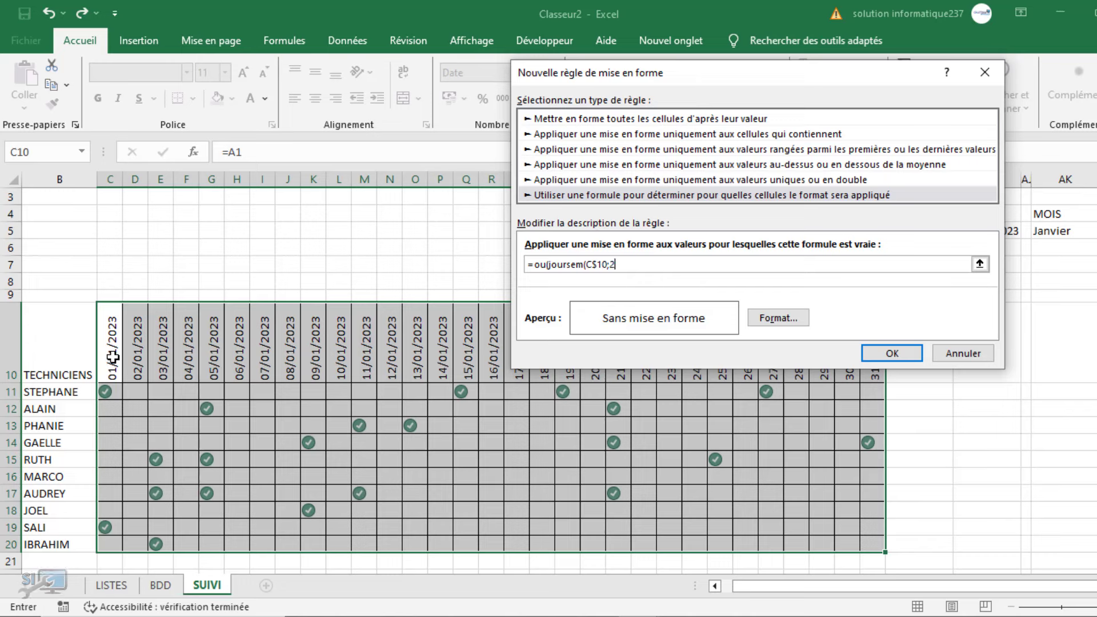
text(2)=6;)
text(joursem)
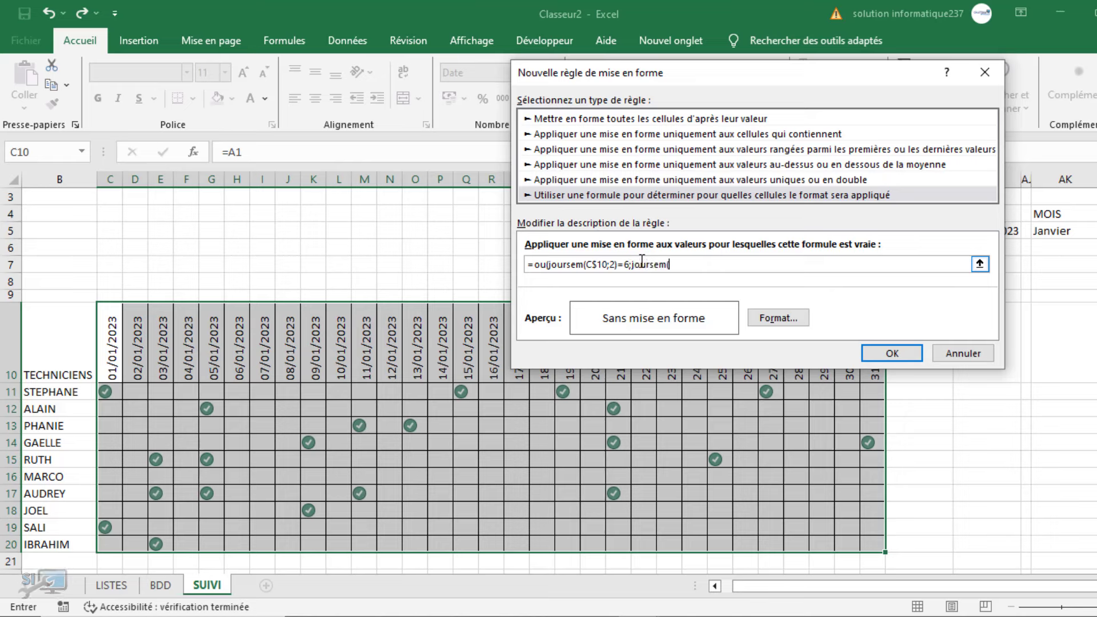
text(()
click(110, 352)
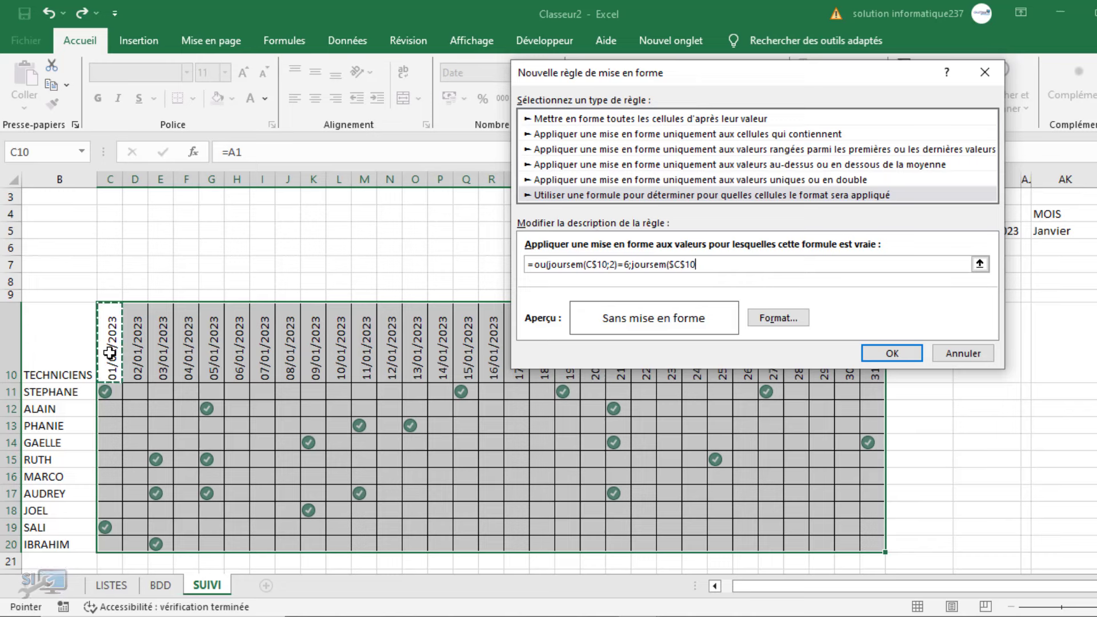
key(F4)
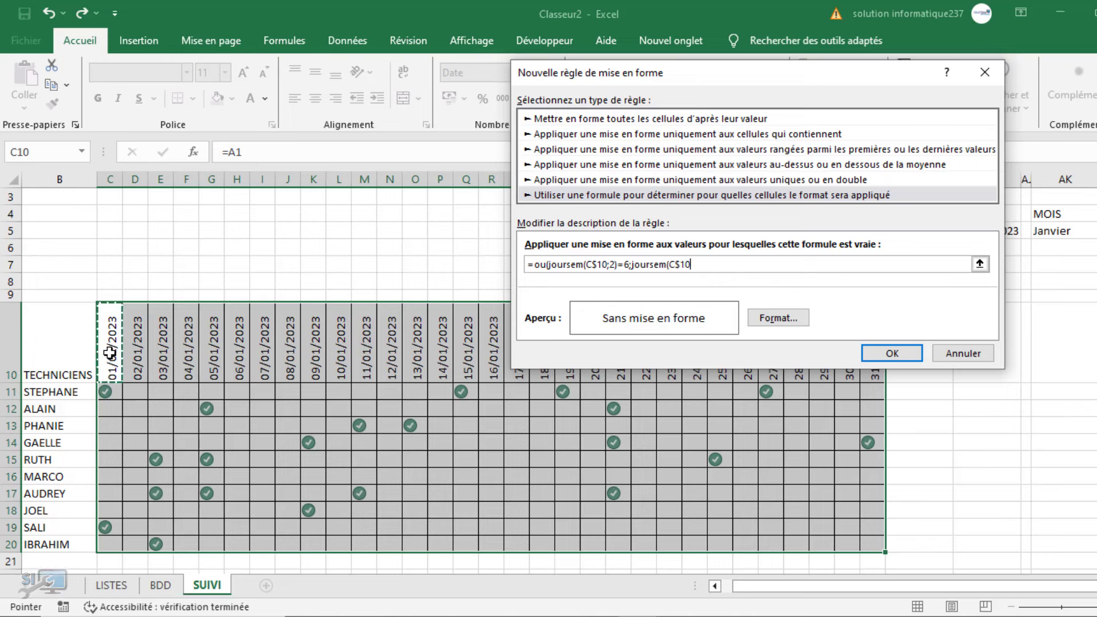
text(;2)=7)
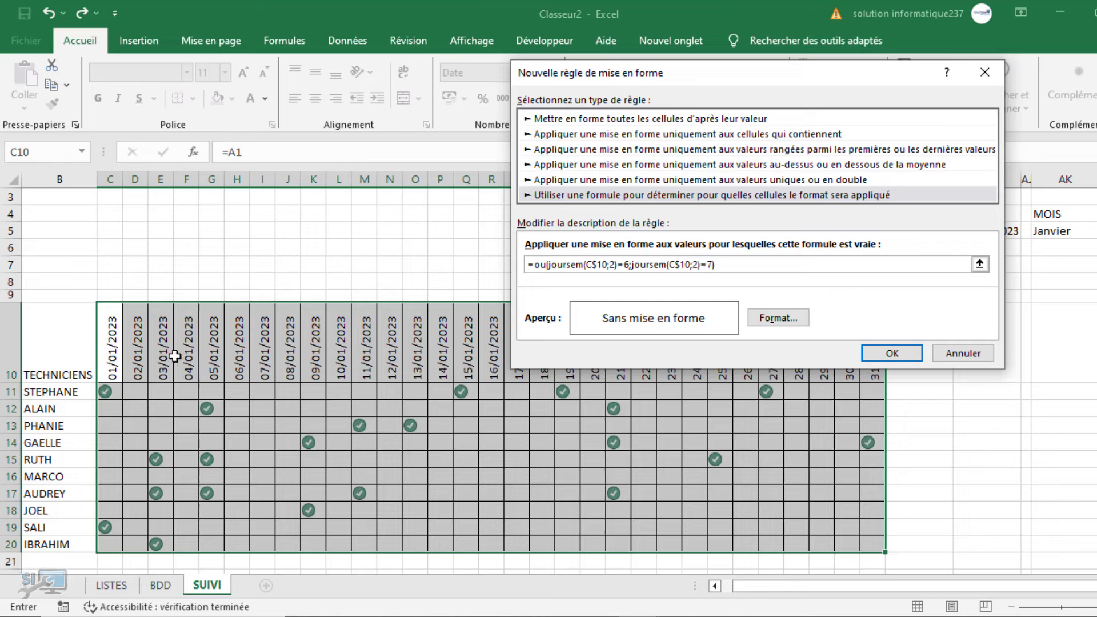
Give the weekend rule a medium grey background fill and apply it to the grid.
click(777, 317)
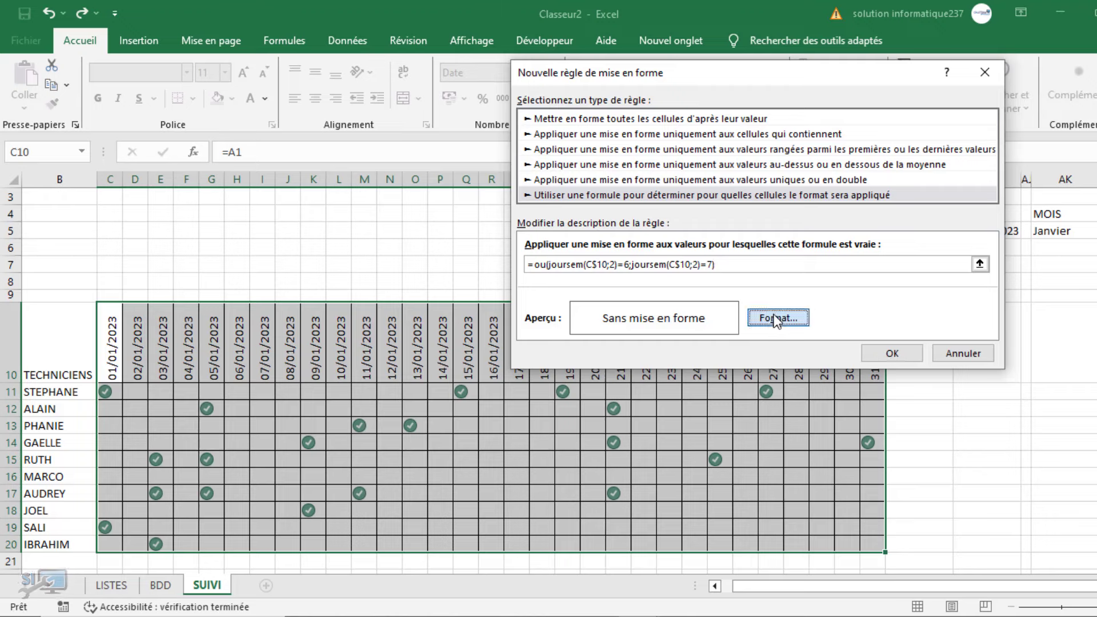
click(702, 42)
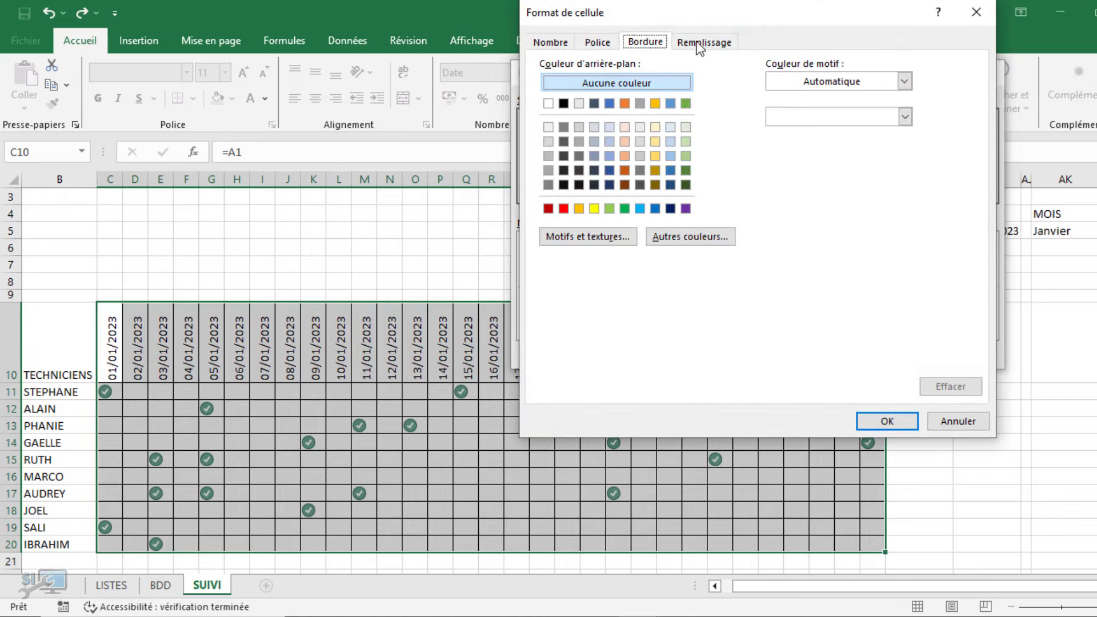
click(565, 127)
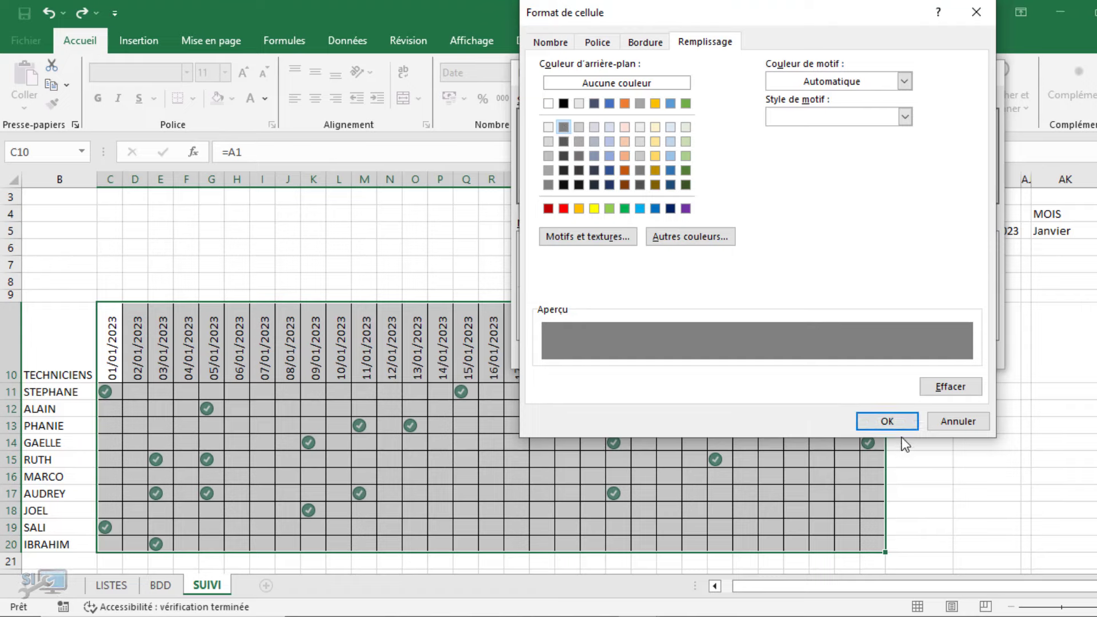
click(893, 426)
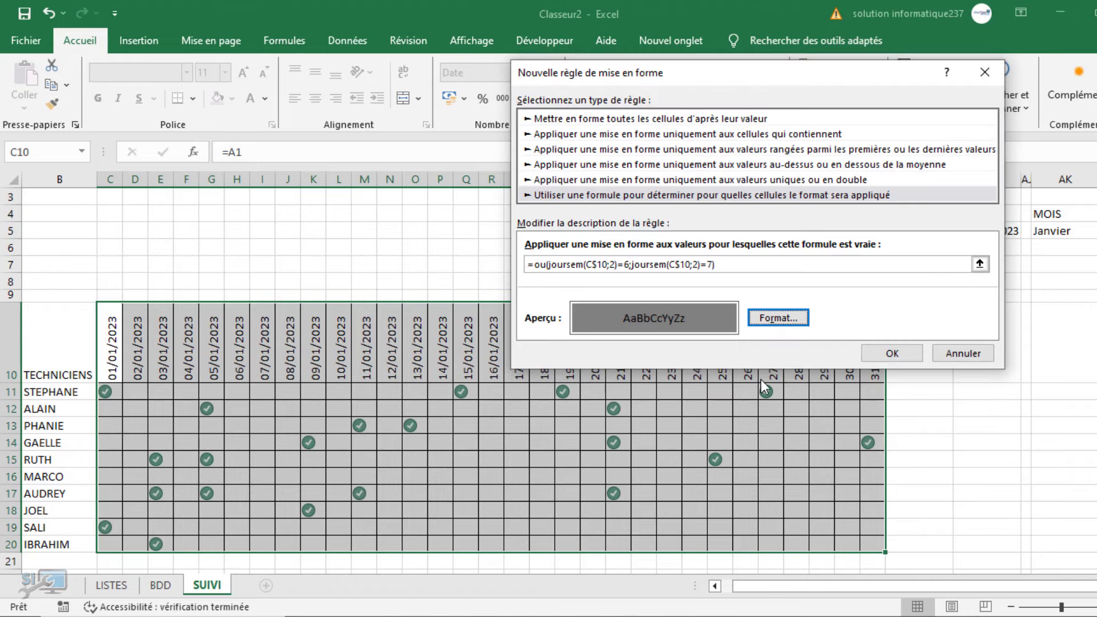
click(899, 357)
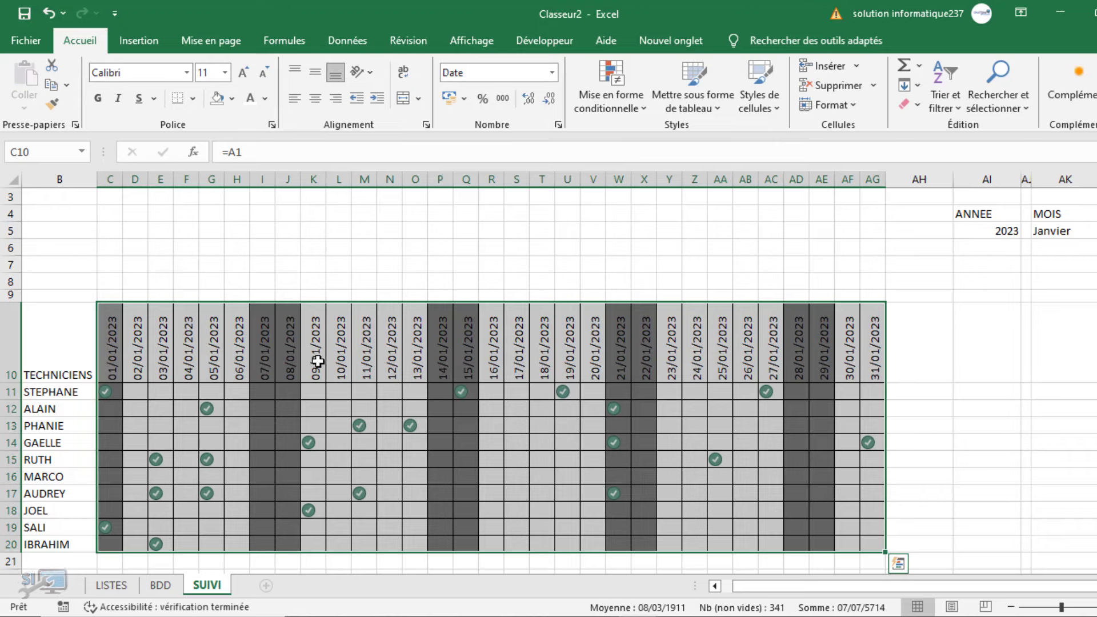
Select the header dates C10:AG10 and open their number format in the custom category (Personnalisée).
click(114, 346)
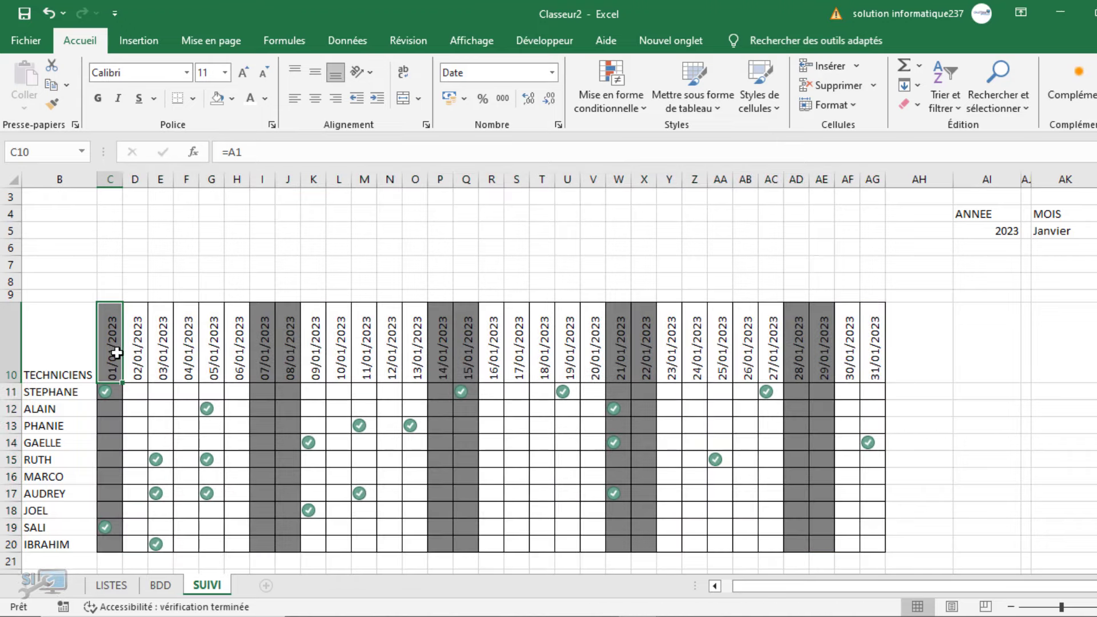
drag(110, 347, 876, 365)
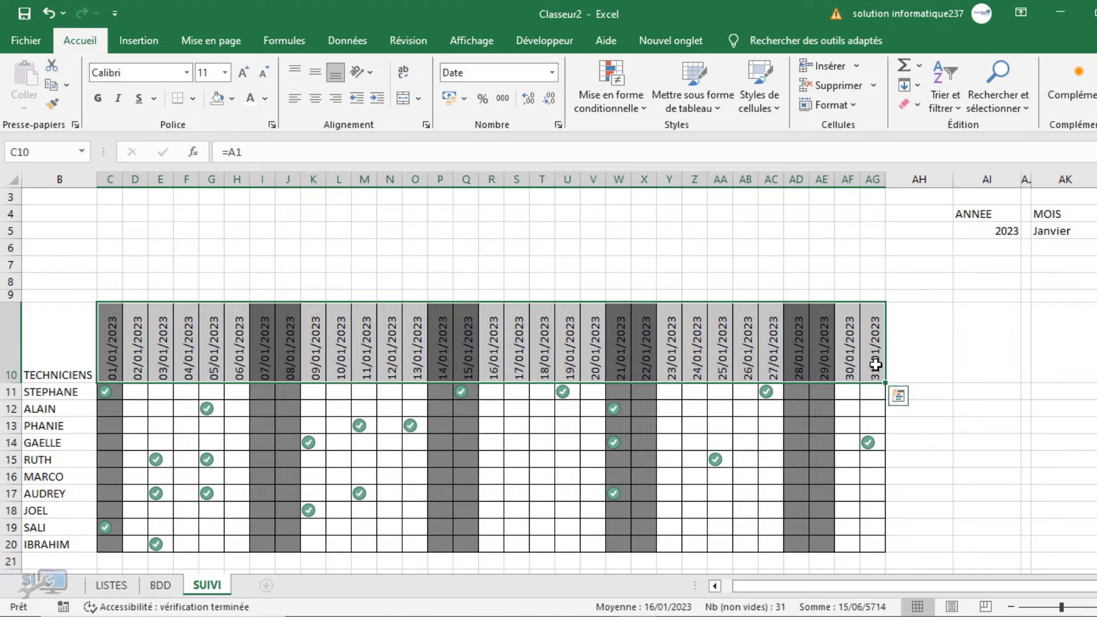
click(846, 103)
click(855, 433)
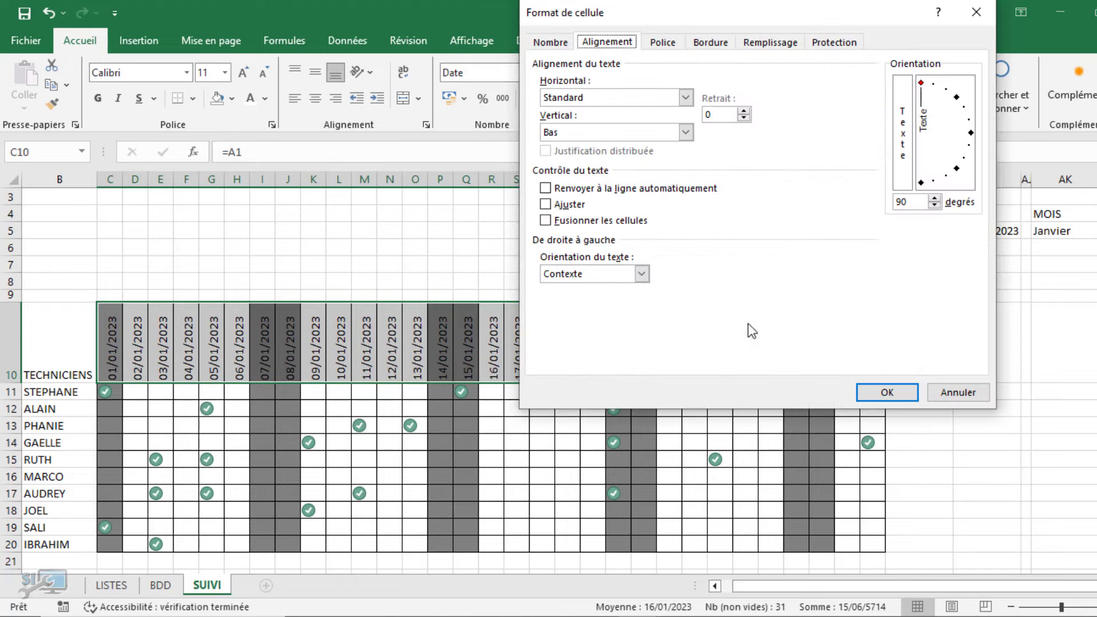
click(548, 42)
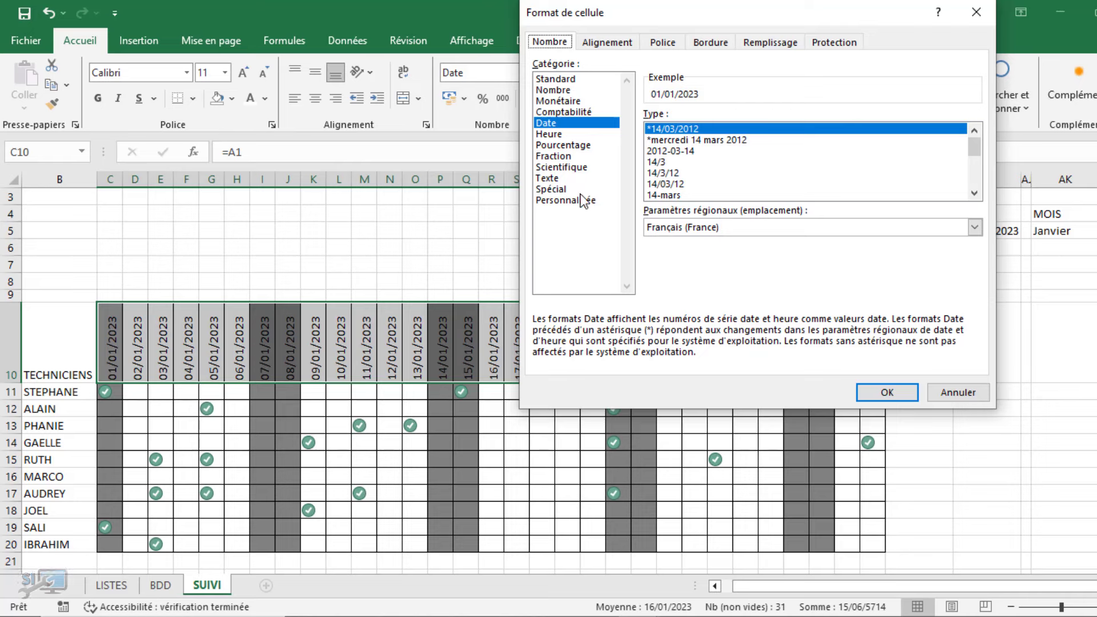
click(584, 199)
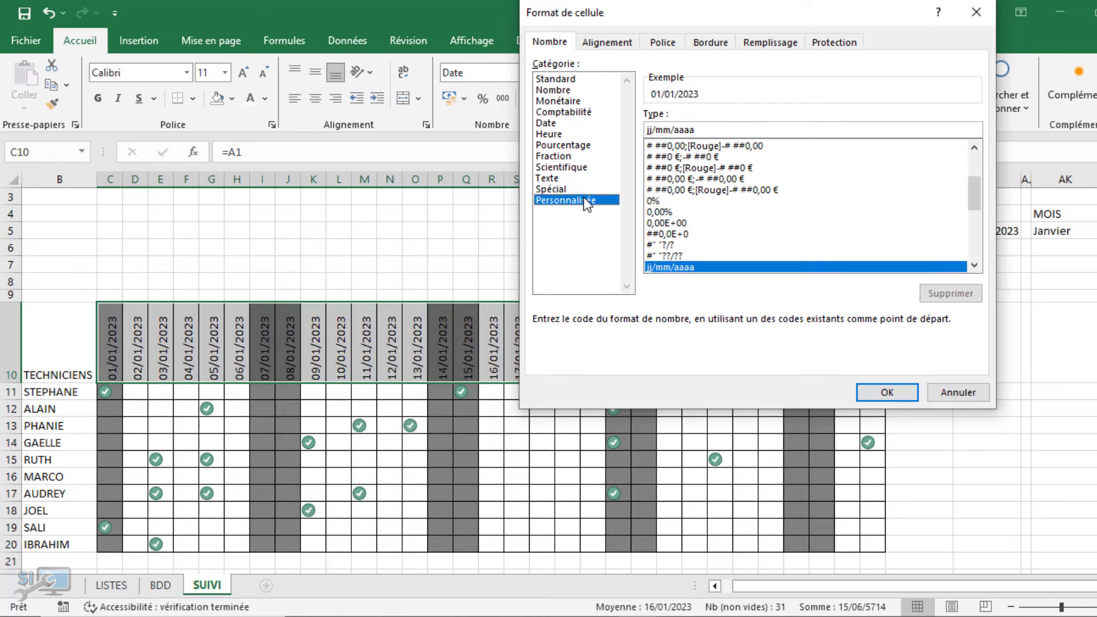
Change the day part of the custom date format to jjj j, for abbreviated weekday and day number.
click(655, 131)
key(BackSpace)
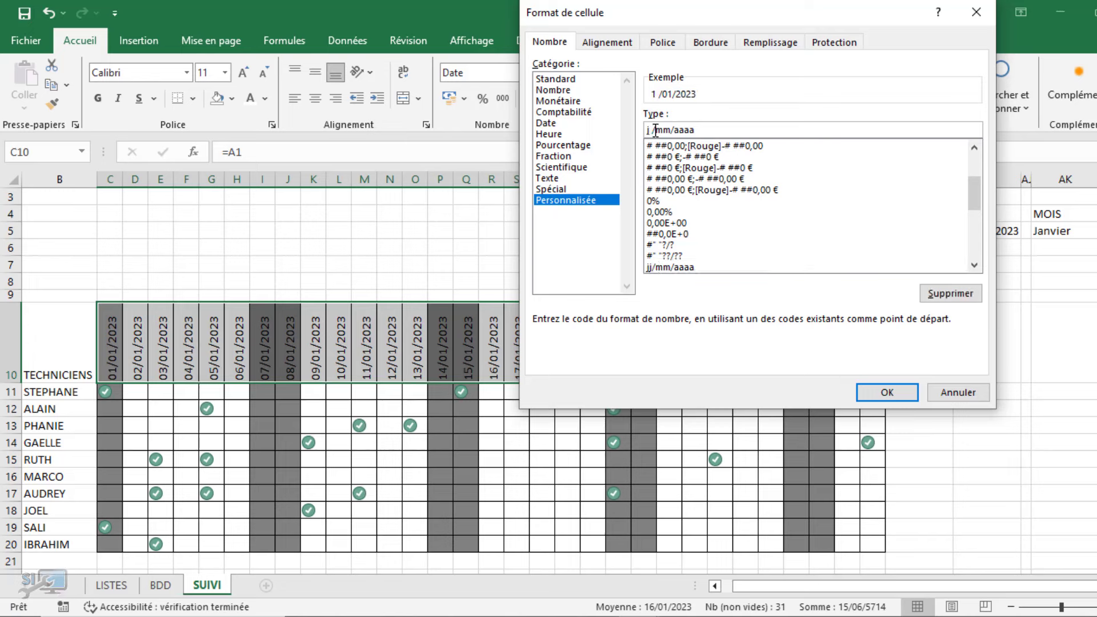
key(Delete)
key(BackSpace)
key(BackSpace)
text(jj)
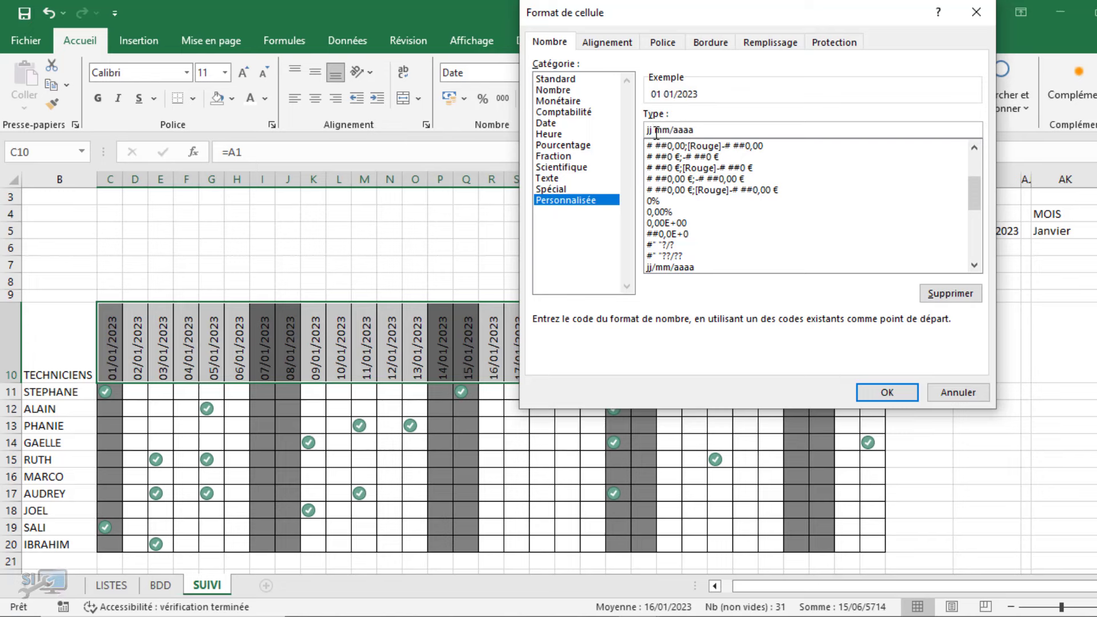
key(BackSpace)
text(j)
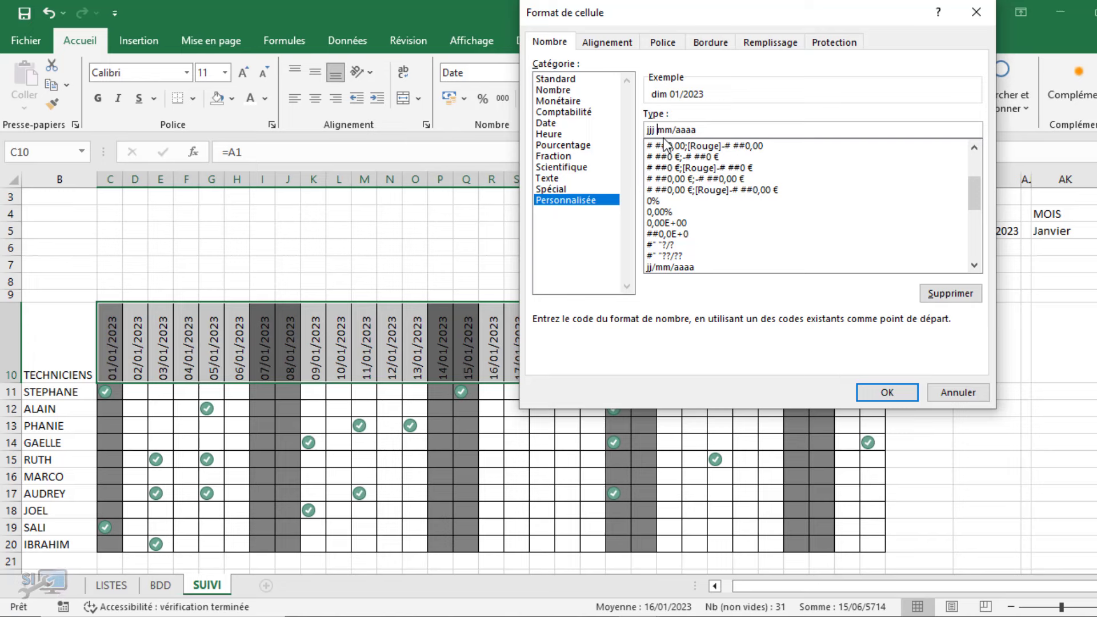
text( j)
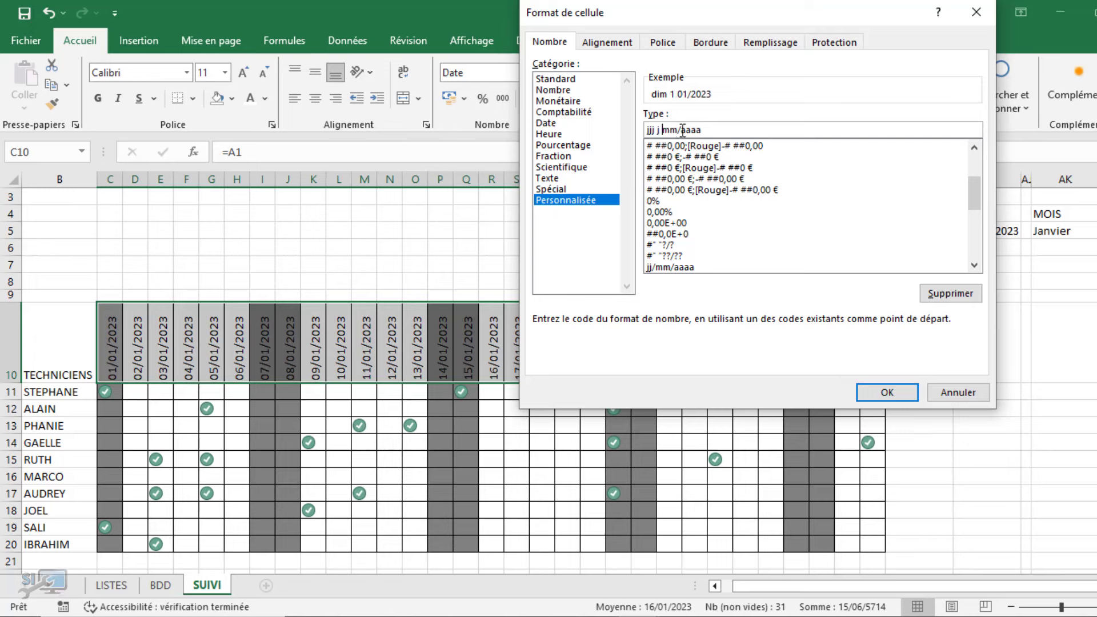
Change the month and year part of the format to mmm aa and apply it to the header dates.
click(683, 131)
key(BackSpace)
key(BackSpace)
click(678, 131)
text(m)
click(887, 392)
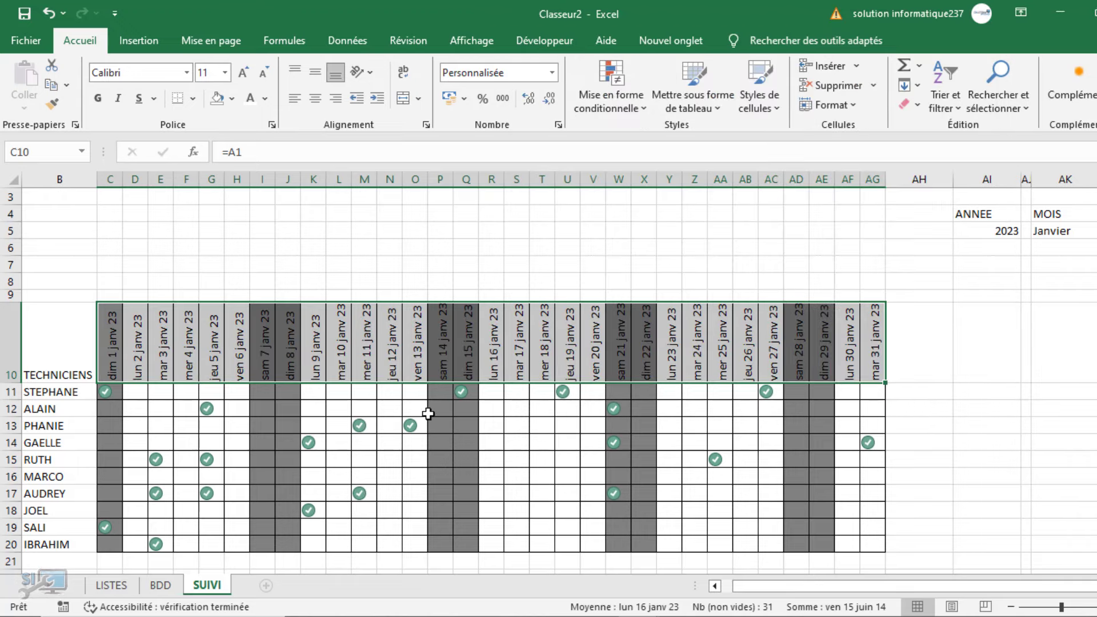
Format the header dates at font size 10, top-aligned and bold.
click(262, 74)
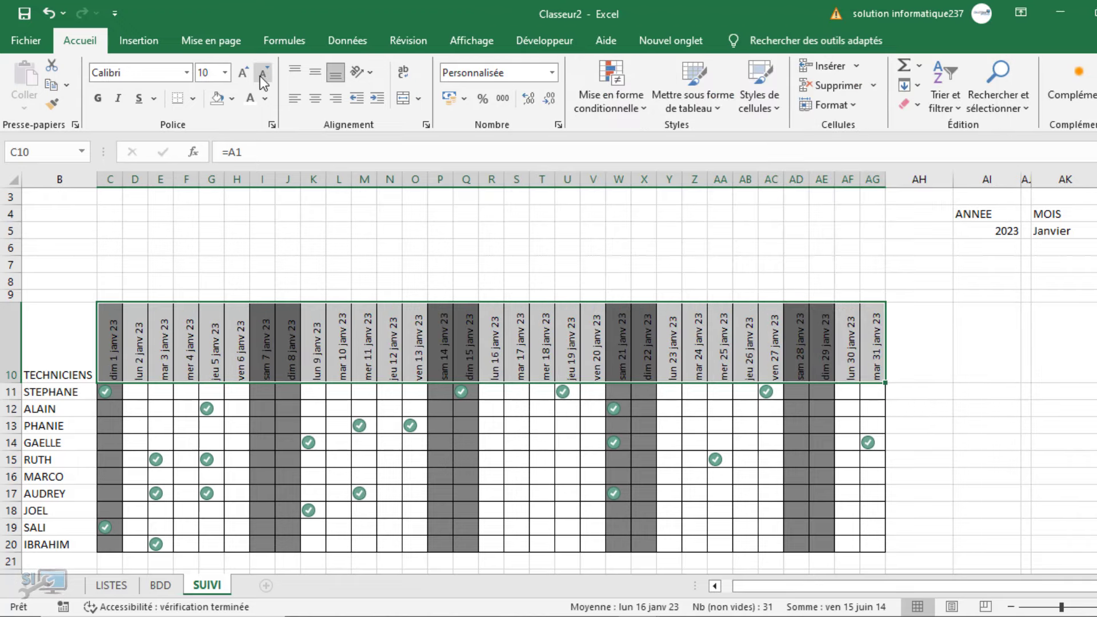
click(294, 70)
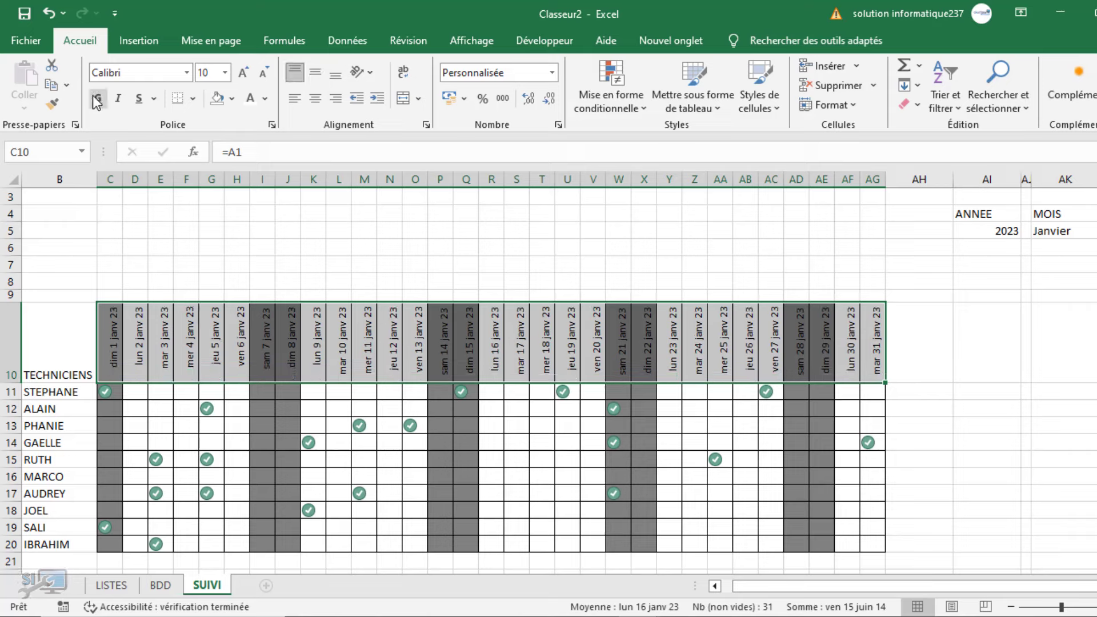
click(98, 98)
click(305, 470)
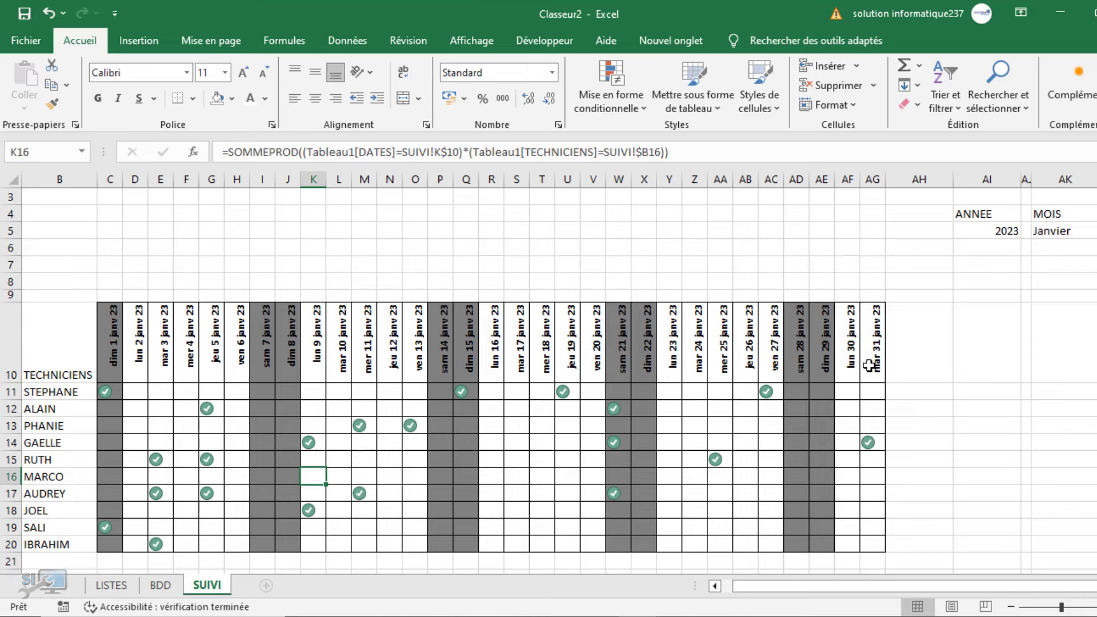
Total the first technician's row in AI11 with =SOMME(C11:AG11) and fill the formula down to AI20.
click(980, 394)
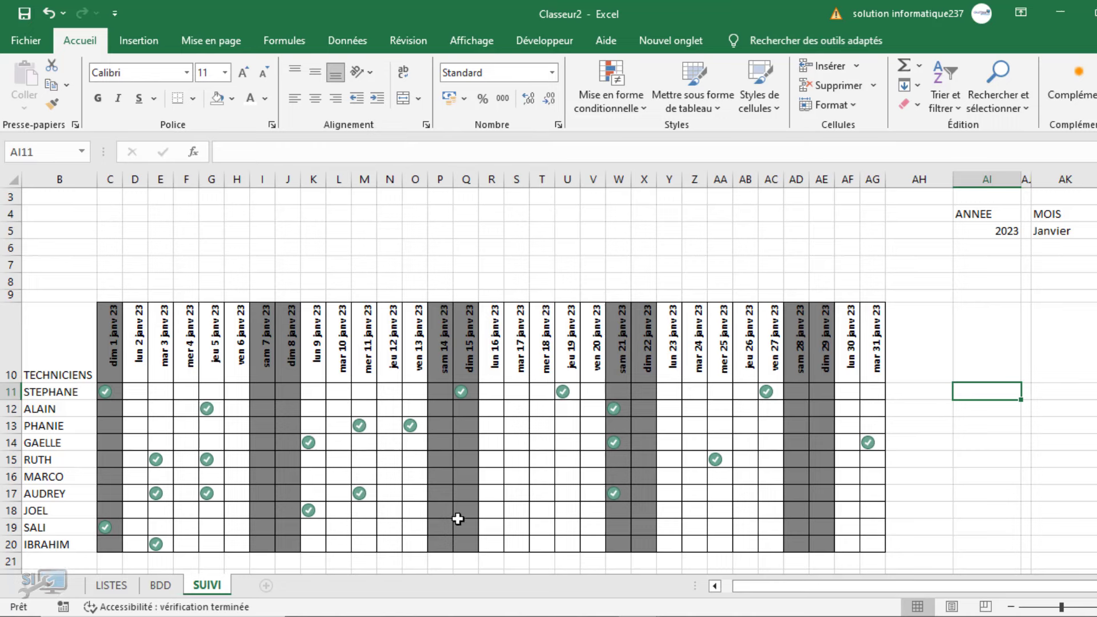
click(106, 394)
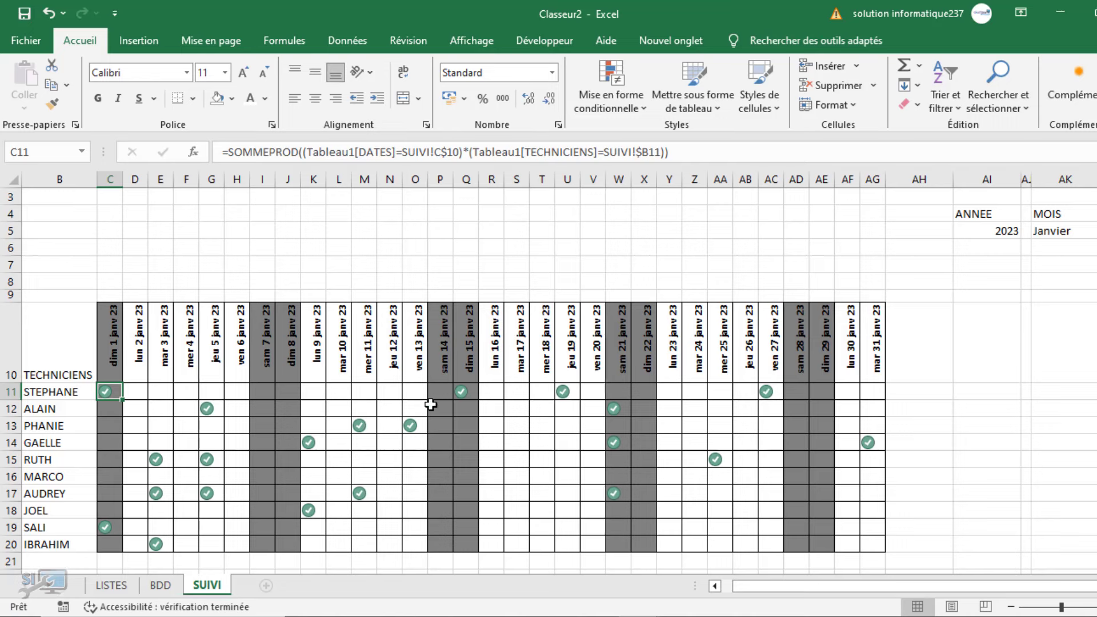
click(984, 393)
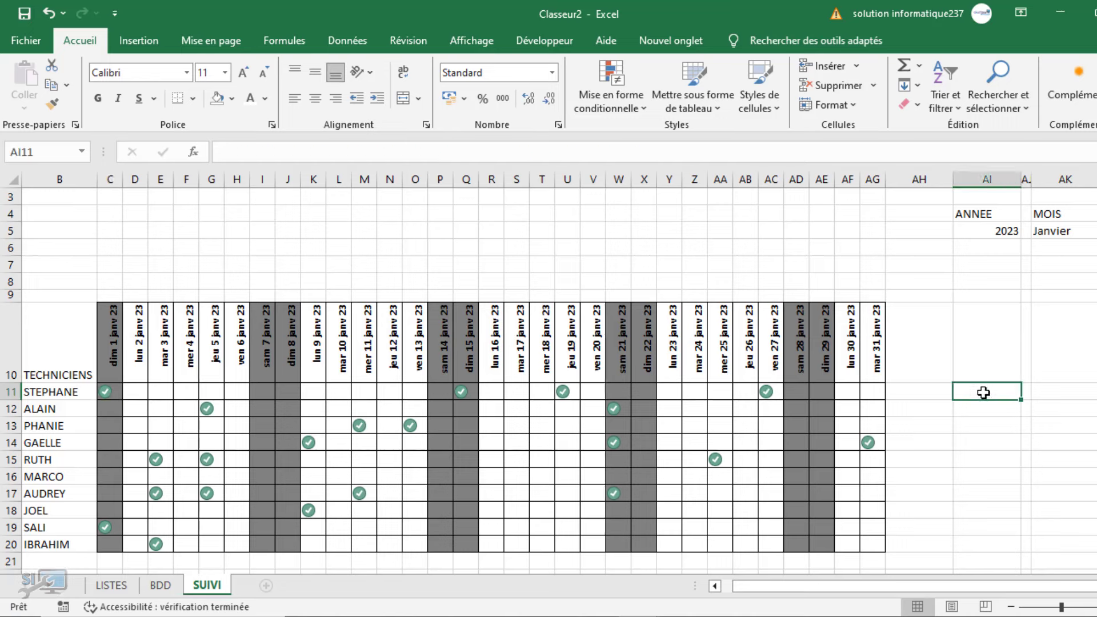
text(=somm)
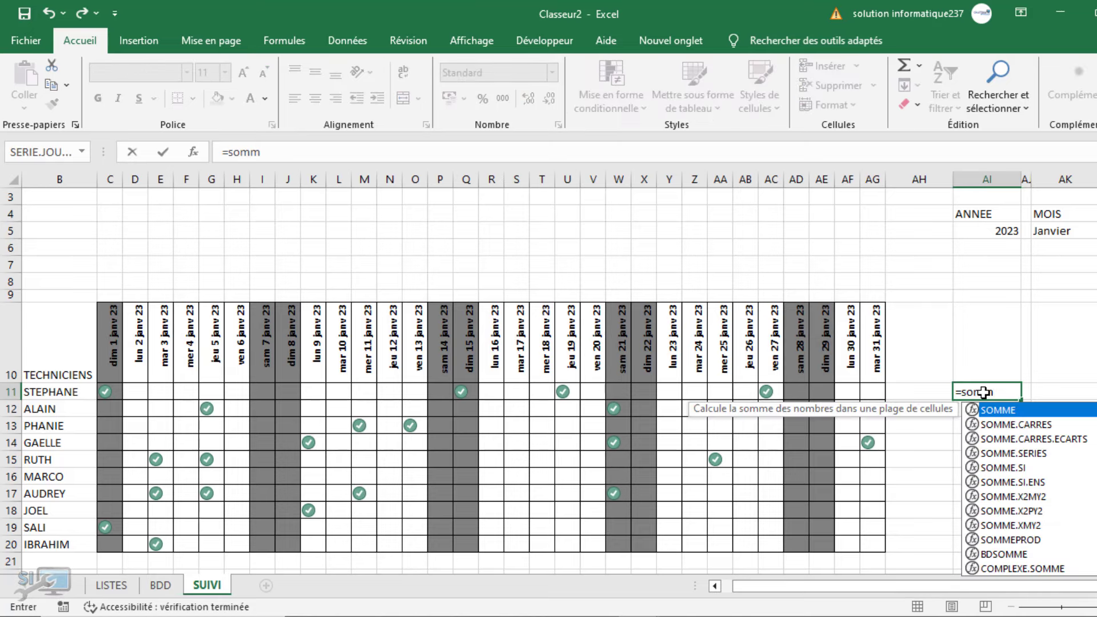
key(Tab)
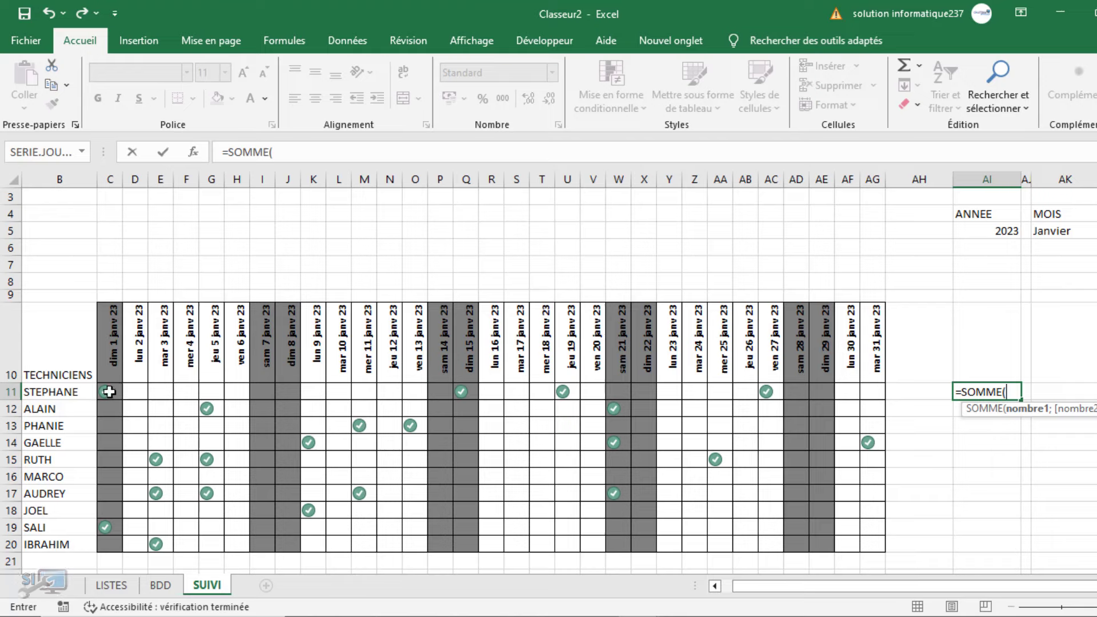
drag(120, 390, 869, 393)
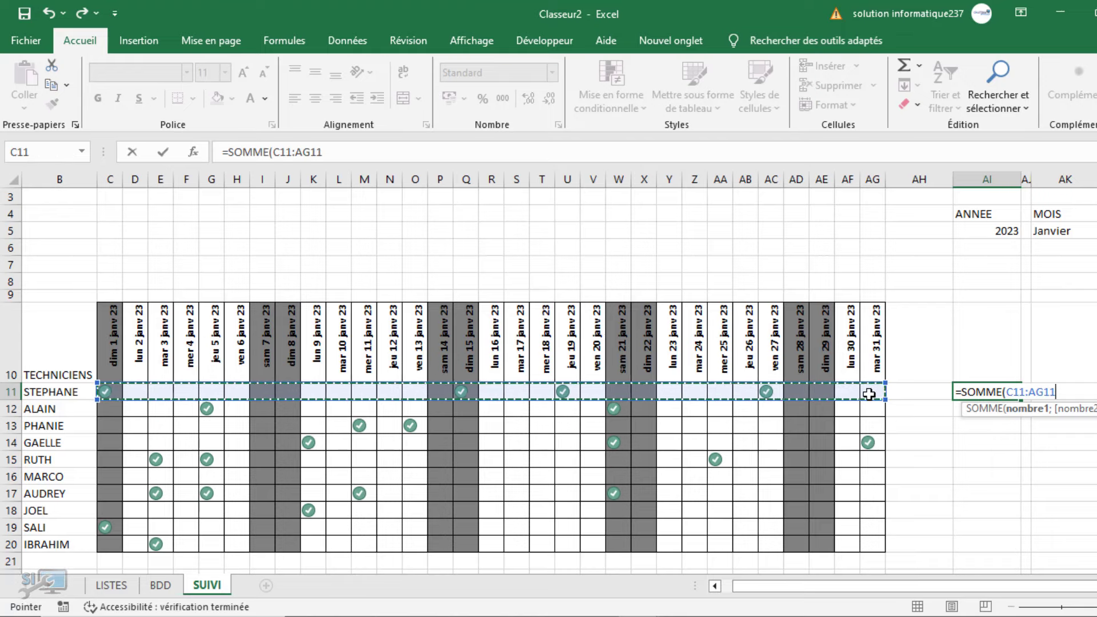
text())
key(Return)
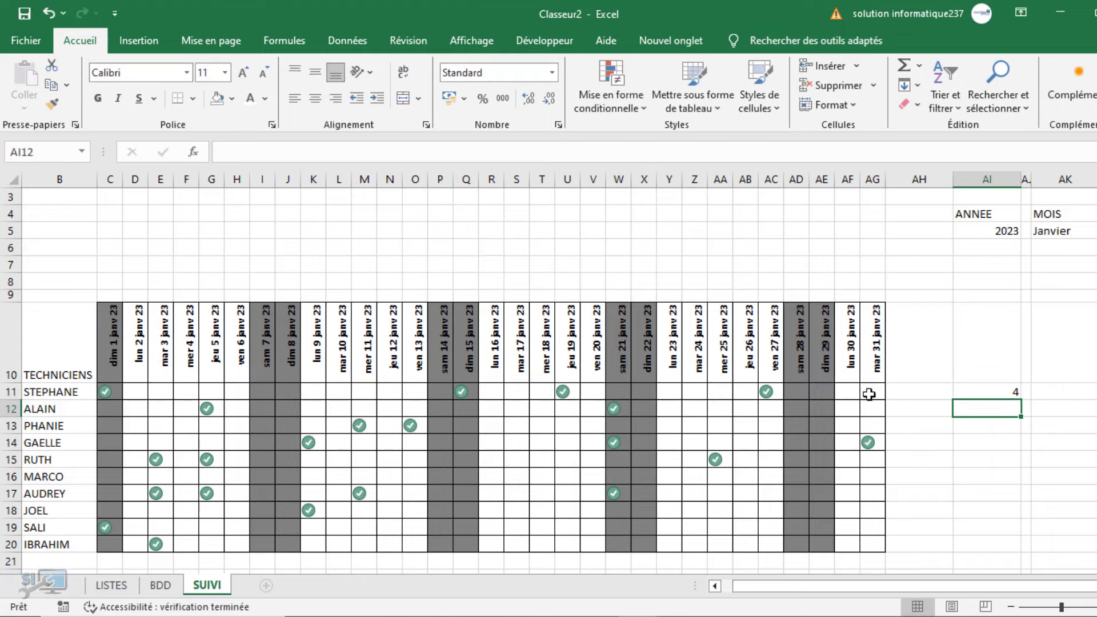
click(1009, 391)
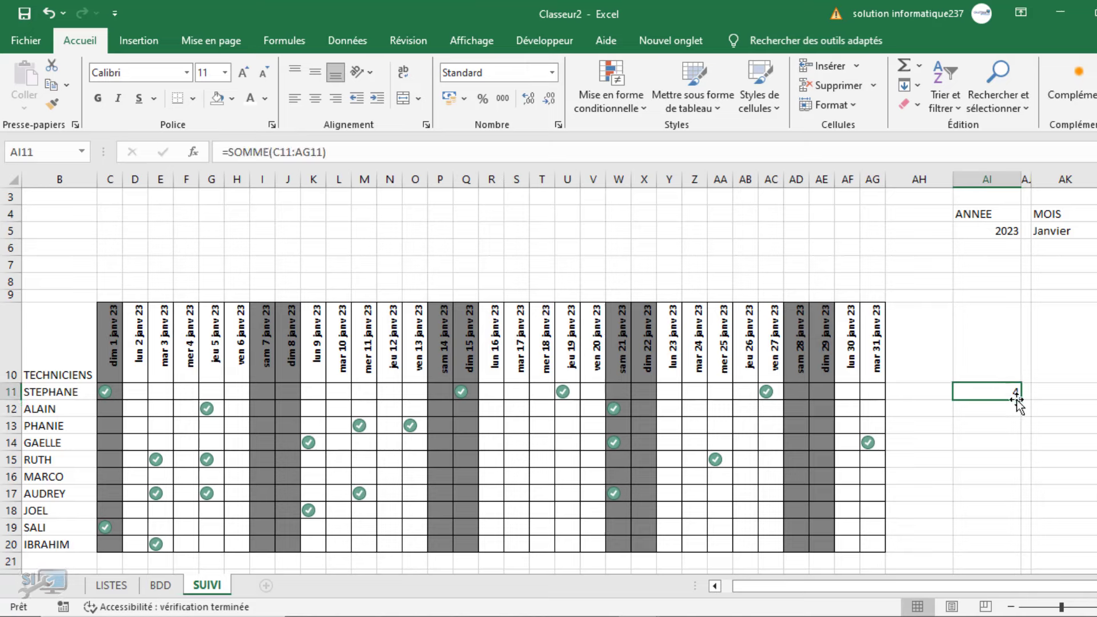
drag(1021, 401, 1003, 552)
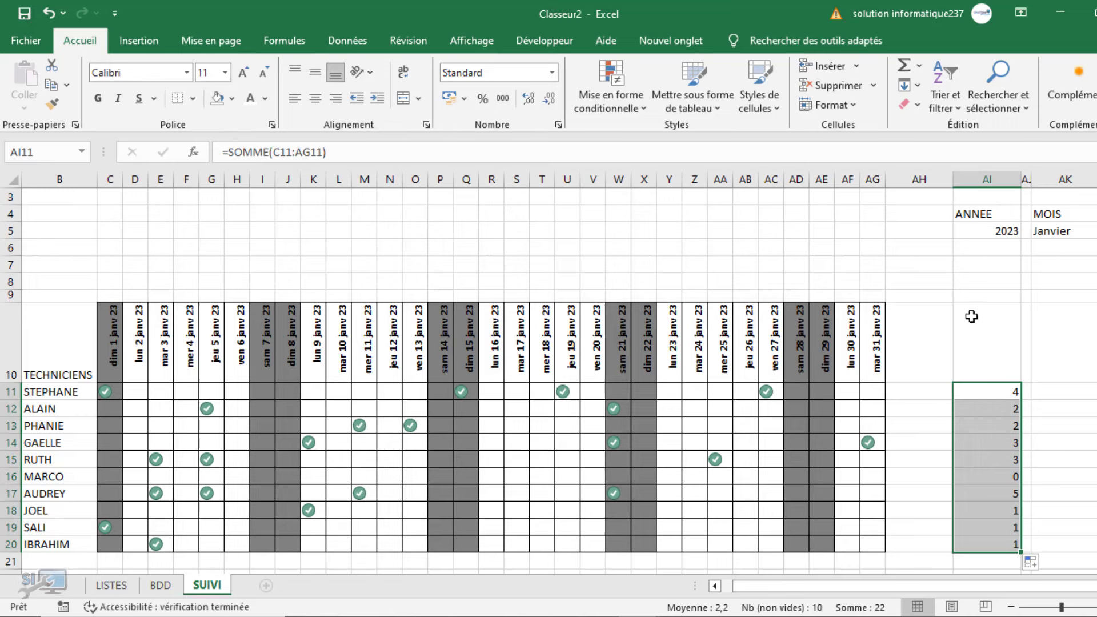
Label cell AI10 above the technician totals as Total and narrow the empty column AH.
click(973, 345)
text(TO)
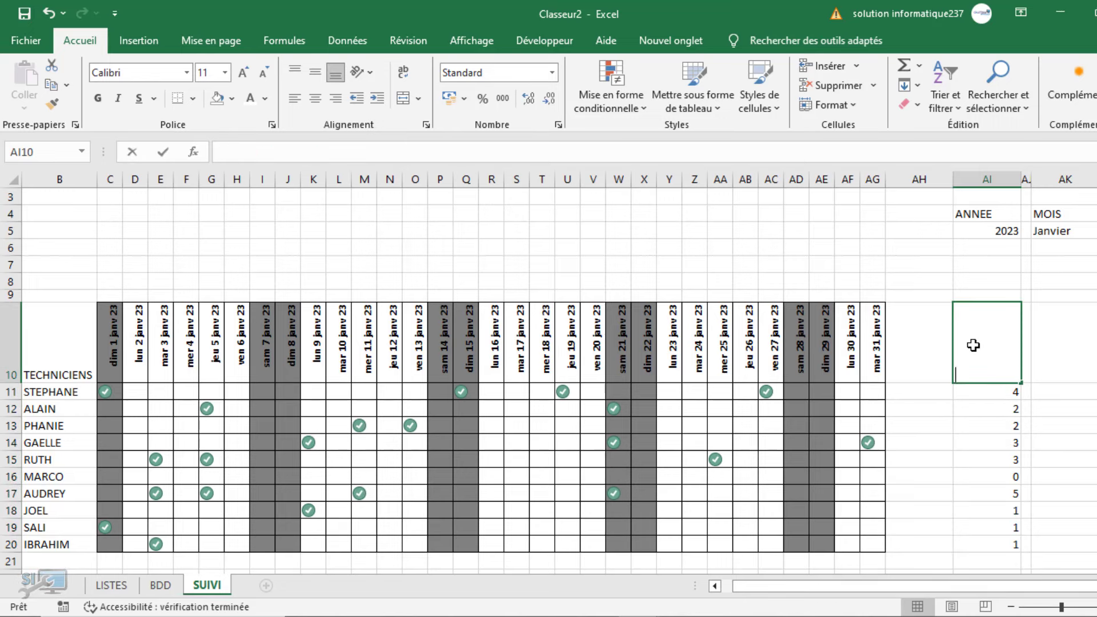
key(BackSpace)
text(otal)
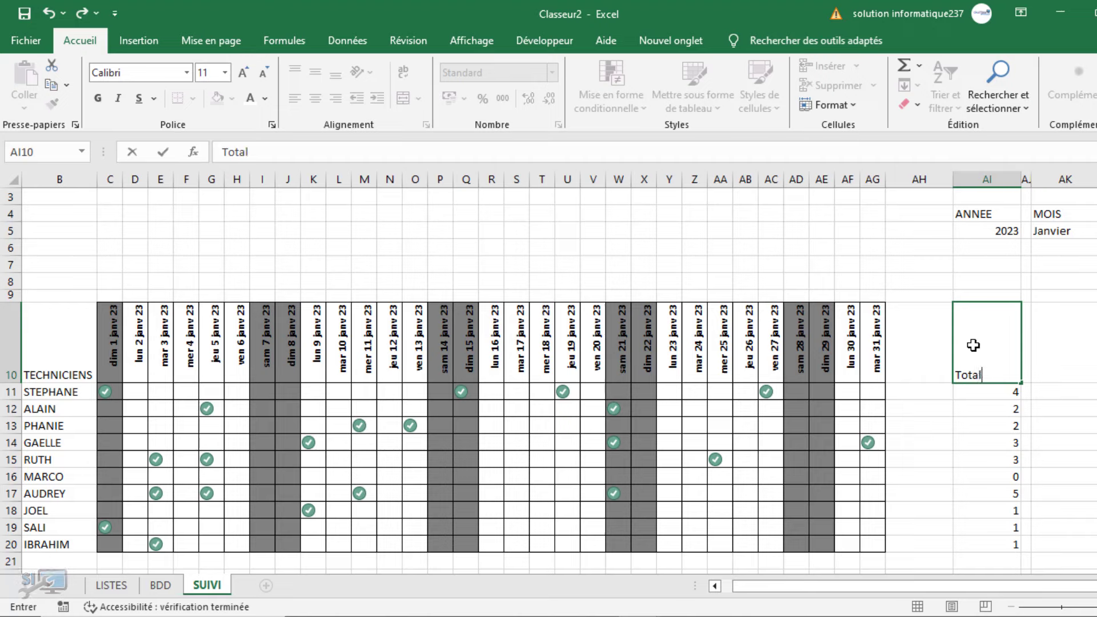
click(900, 443)
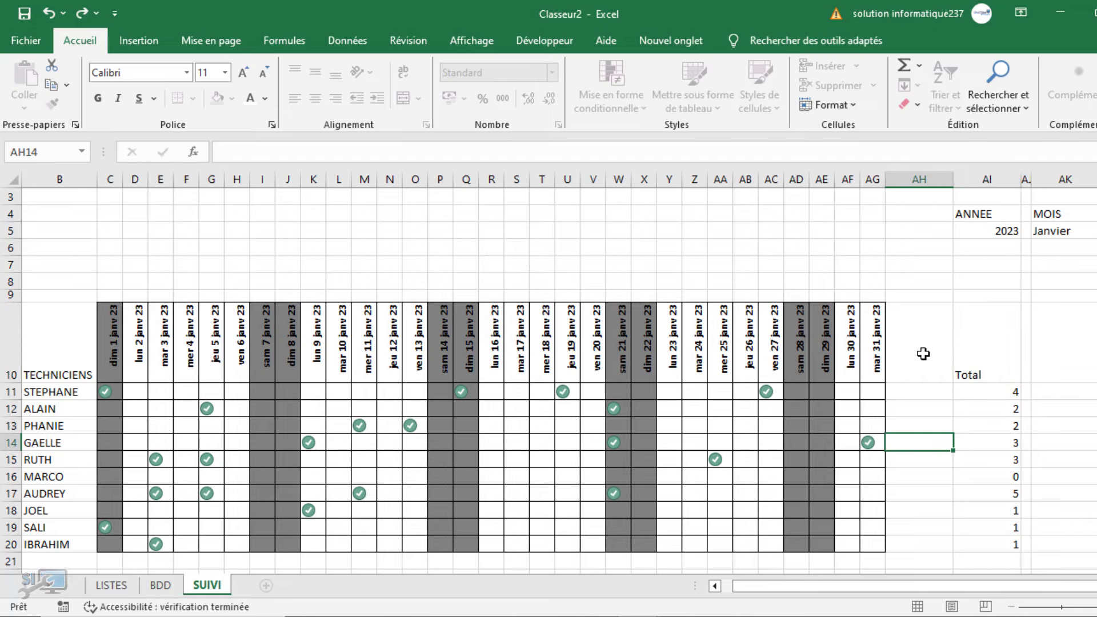
drag(954, 179, 899, 190)
Centre the Total header and the totals in AI10:AI20 horizontally and vertically, and make them bold.
click(930, 351)
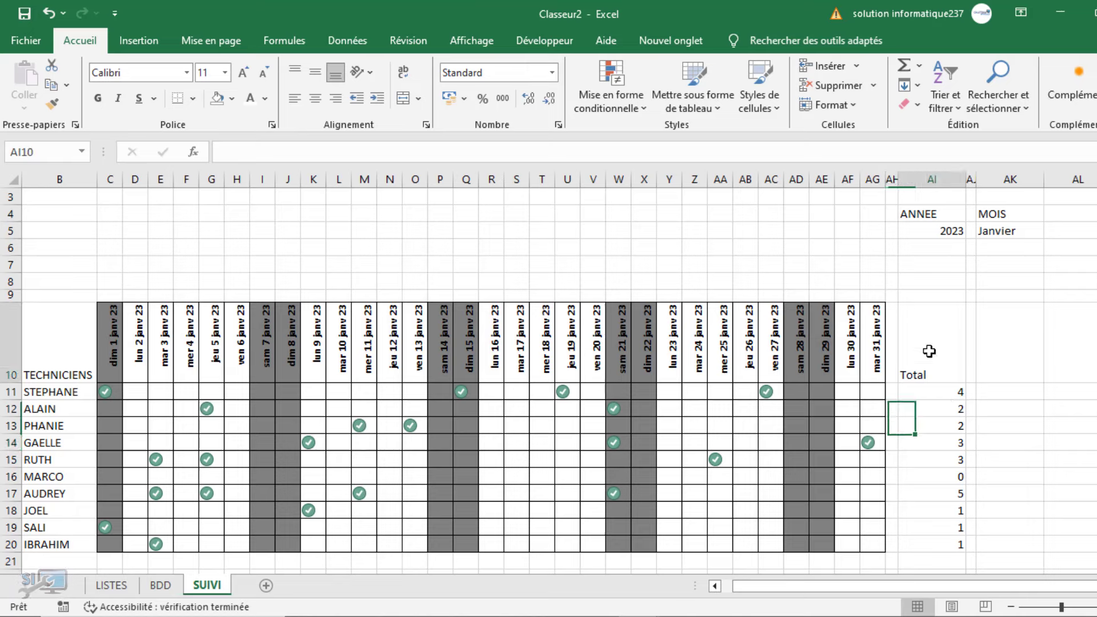
drag(929, 351, 938, 544)
click(315, 98)
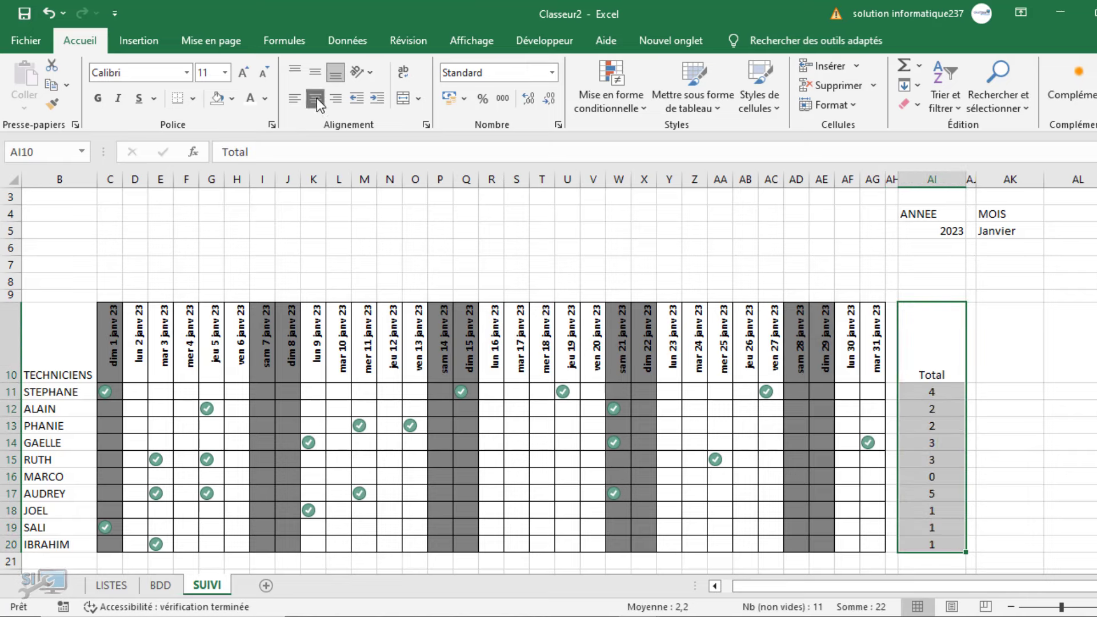
click(313, 74)
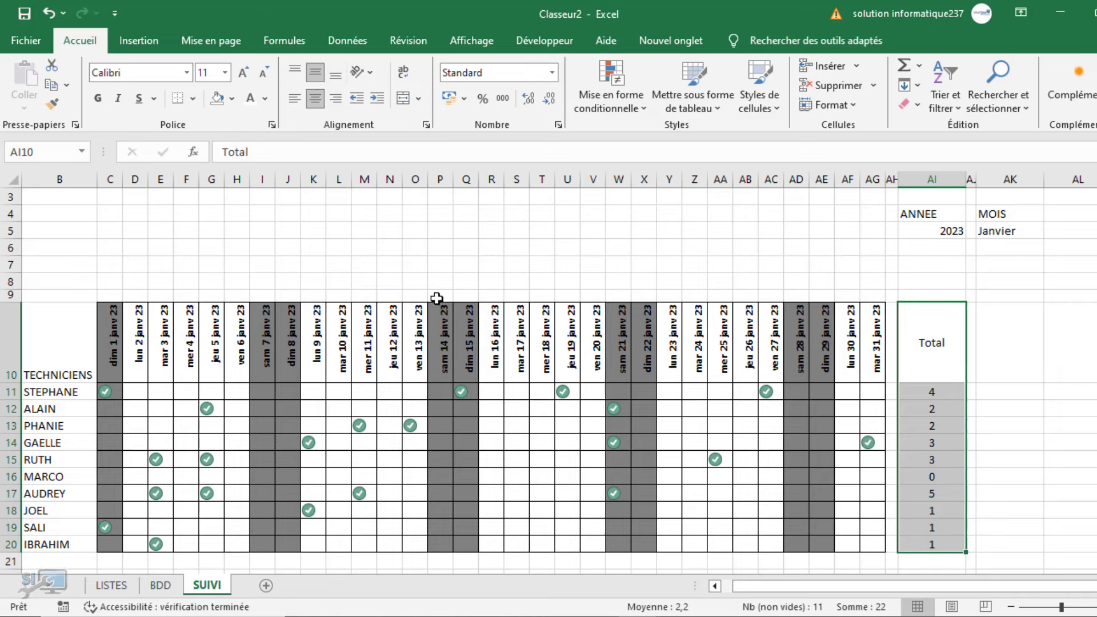
click(97, 98)
click(594, 443)
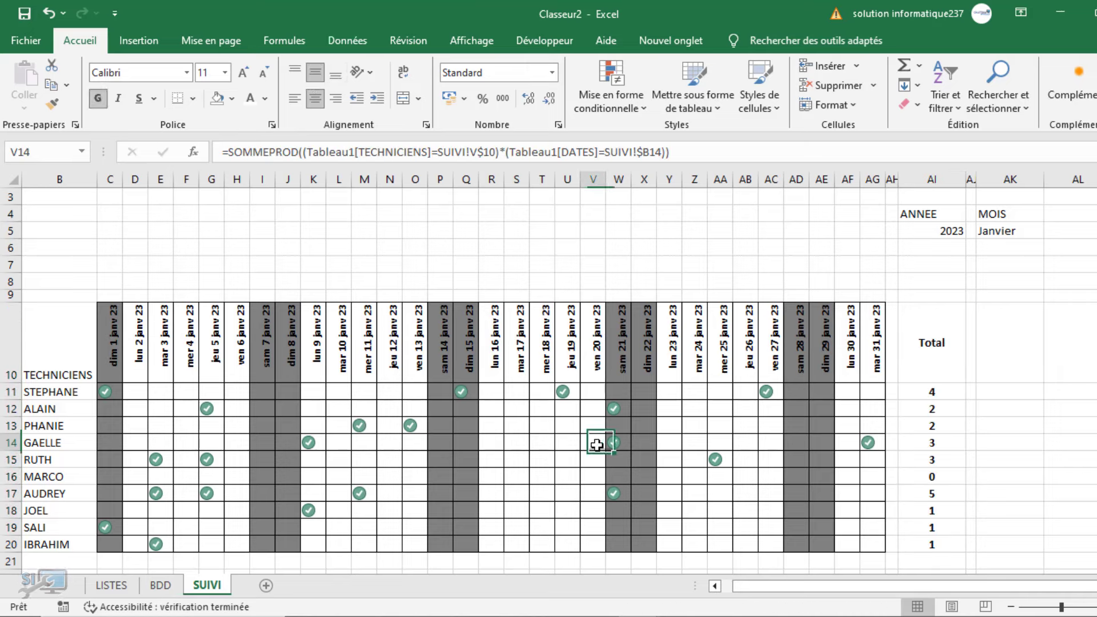
Give the TECHNICIENS header in B10 a very dark blue-grey fill and white text, centred both horizontally and vertically.
click(70, 344)
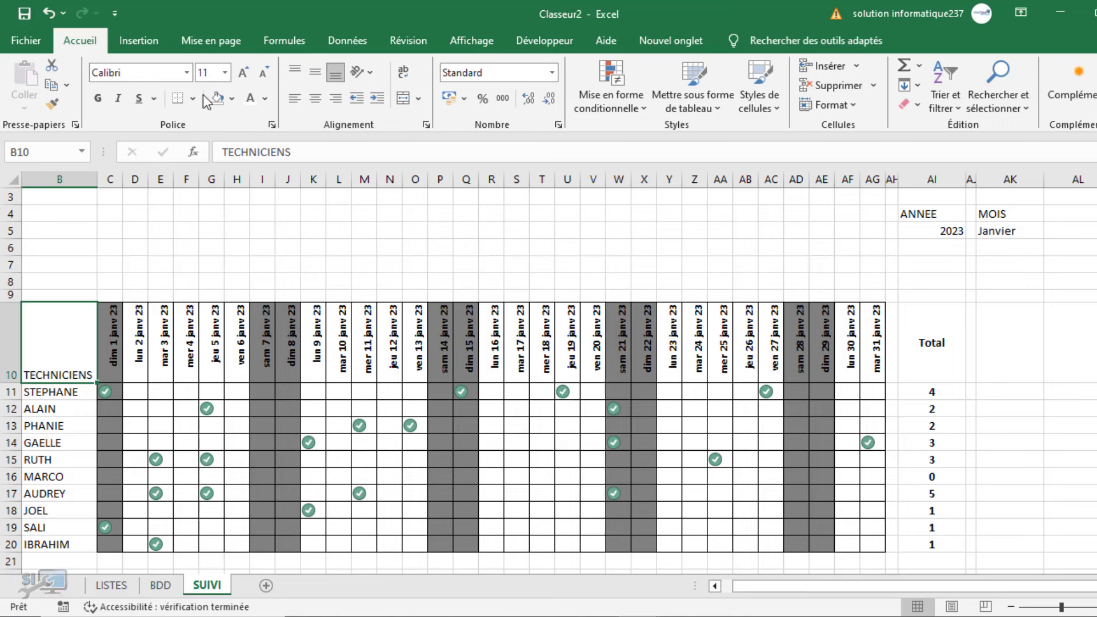
click(232, 99)
click(258, 191)
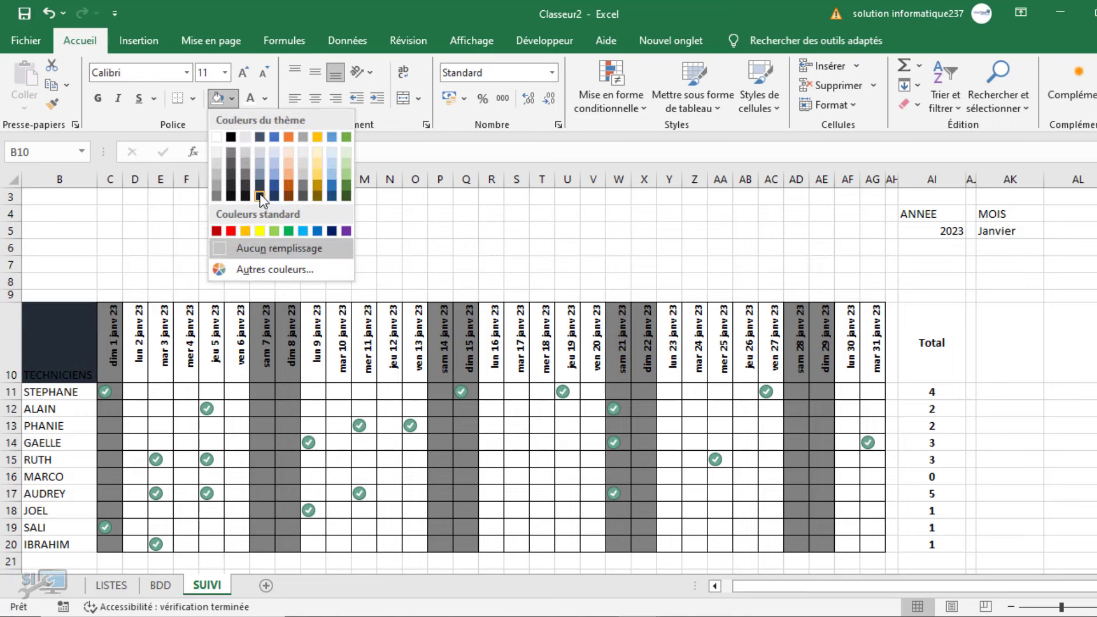
click(252, 97)
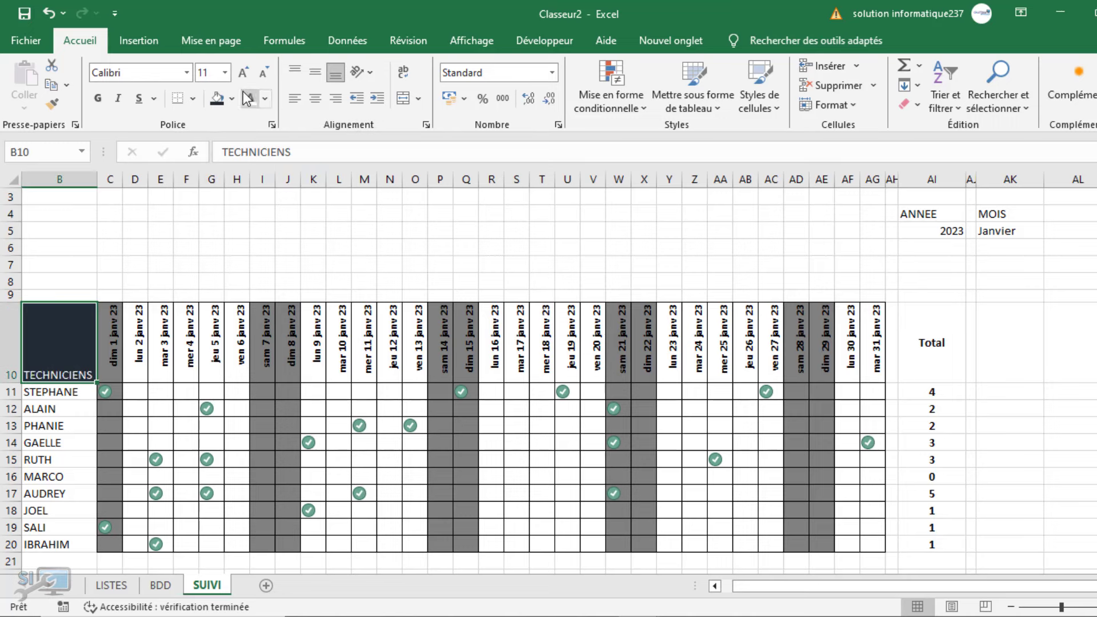
click(315, 72)
click(315, 98)
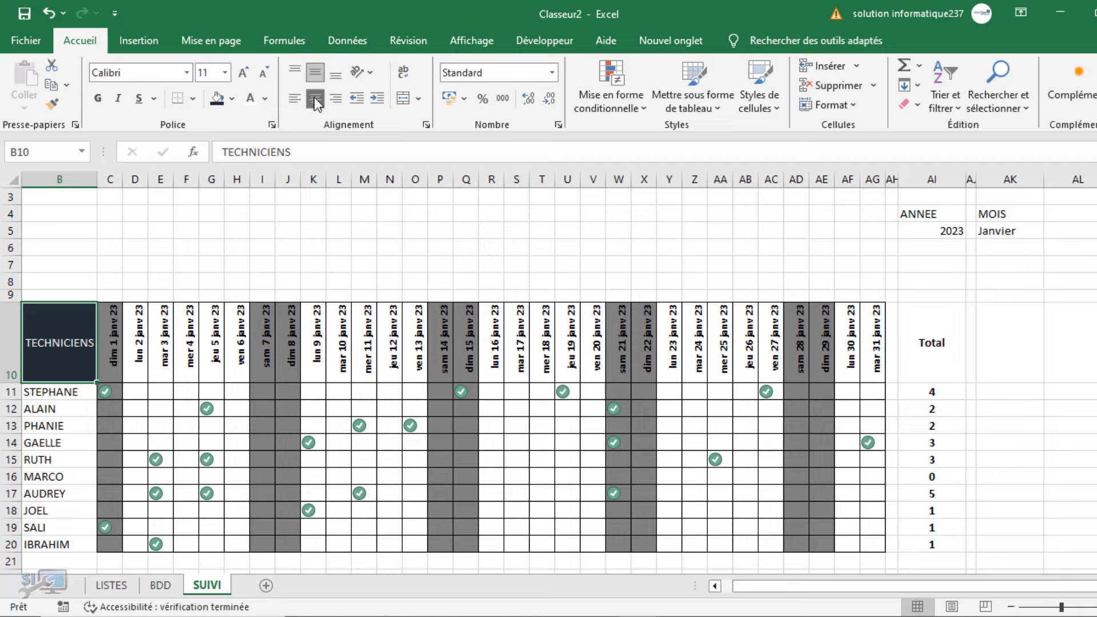
Format the TECHNICIENS header text in Agency FB, bold, size 14.
click(186, 72)
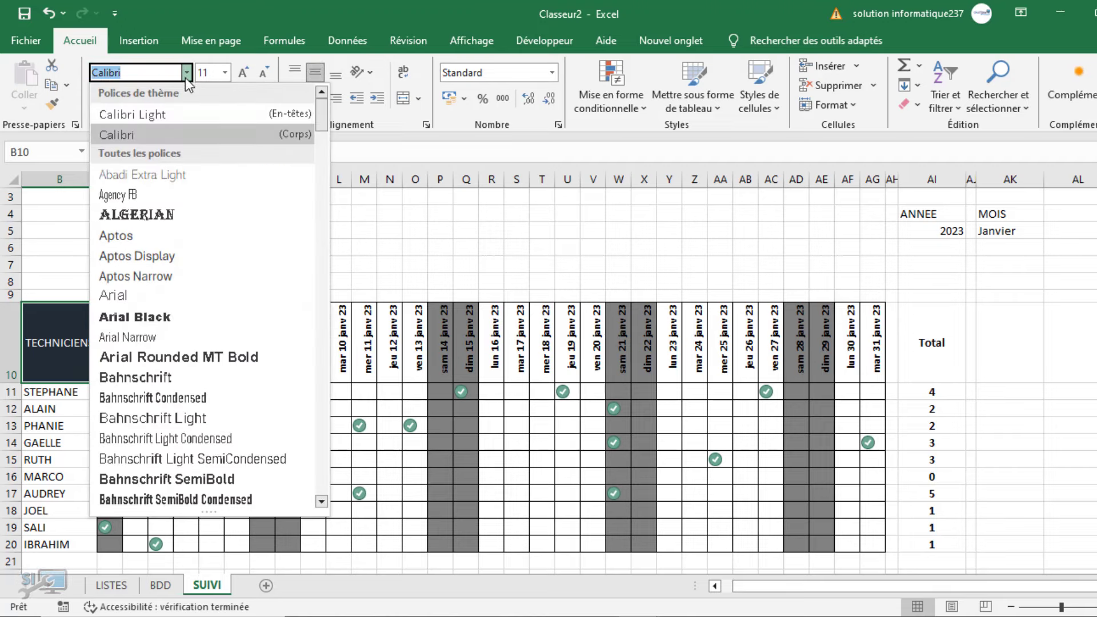
click(140, 199)
click(98, 99)
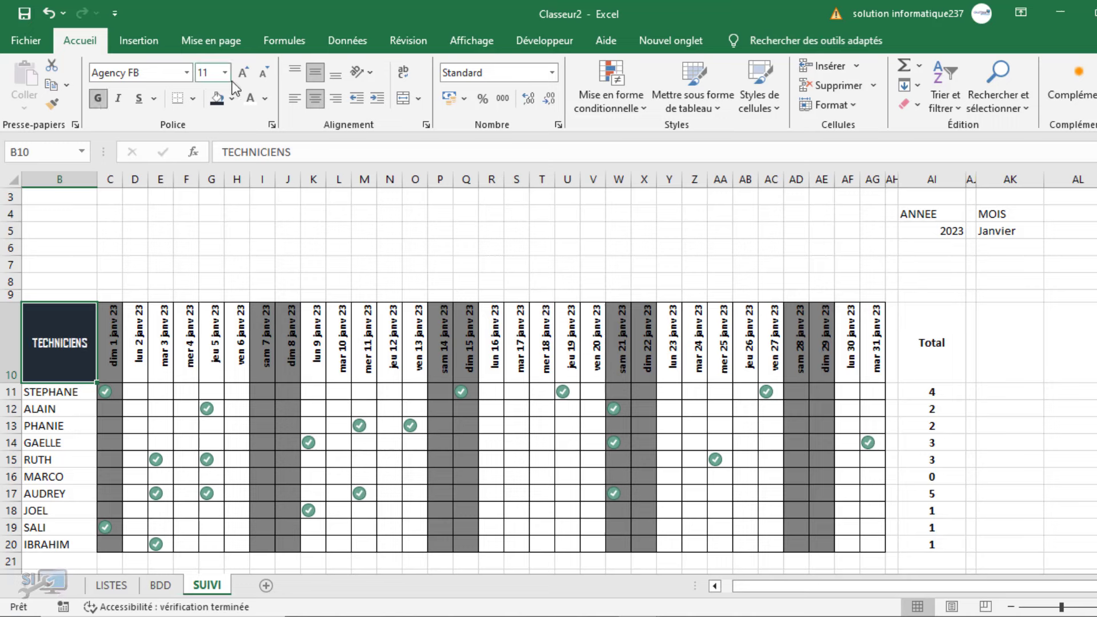
click(246, 74)
click(245, 74)
click(245, 75)
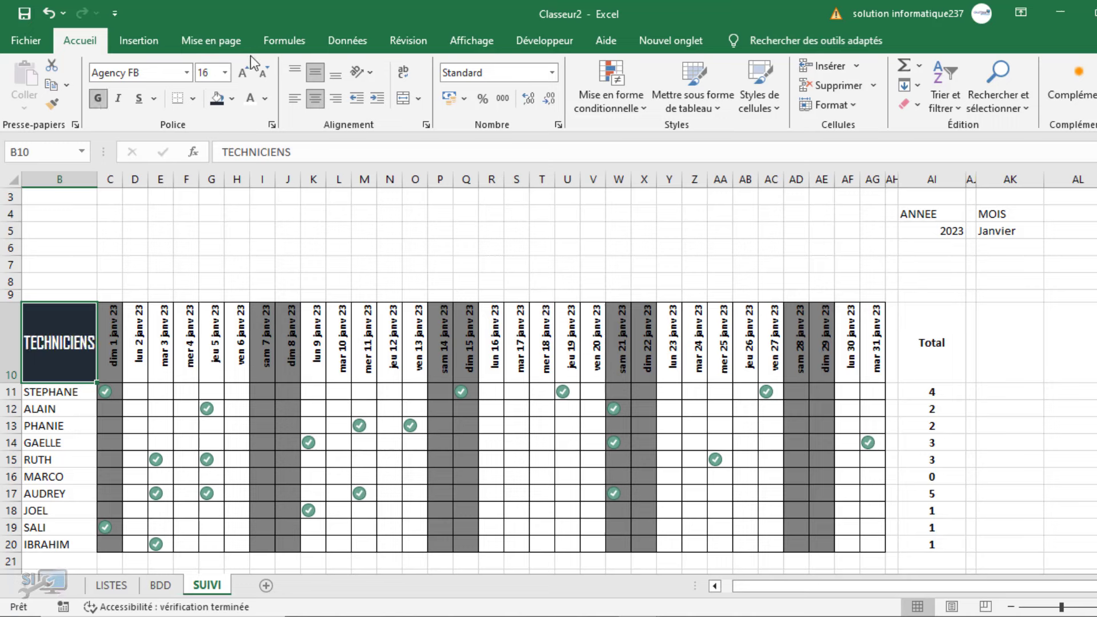
click(264, 75)
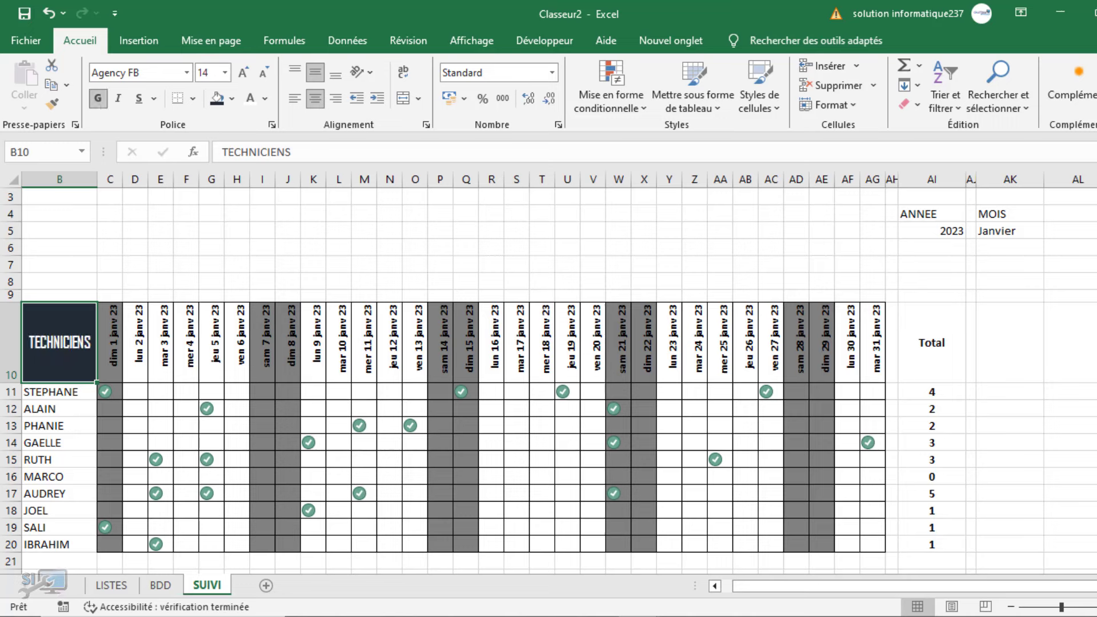
Enter the title SUIVI DES INTERVENTIONS MENSUELLES in cell C1.
scroll(894, 296, up, 1)
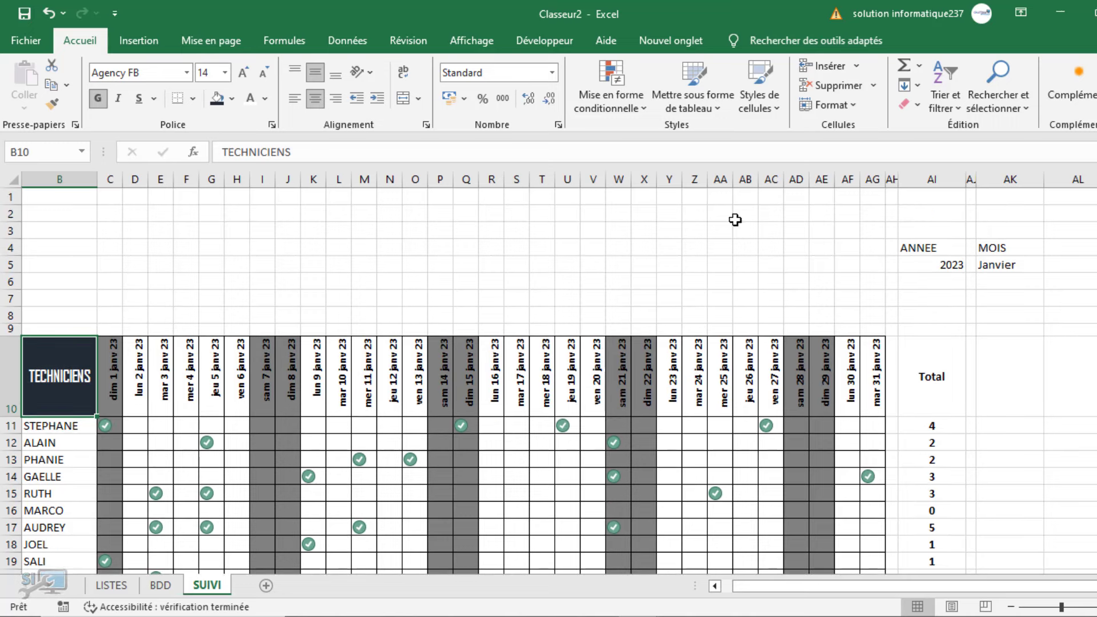
click(112, 197)
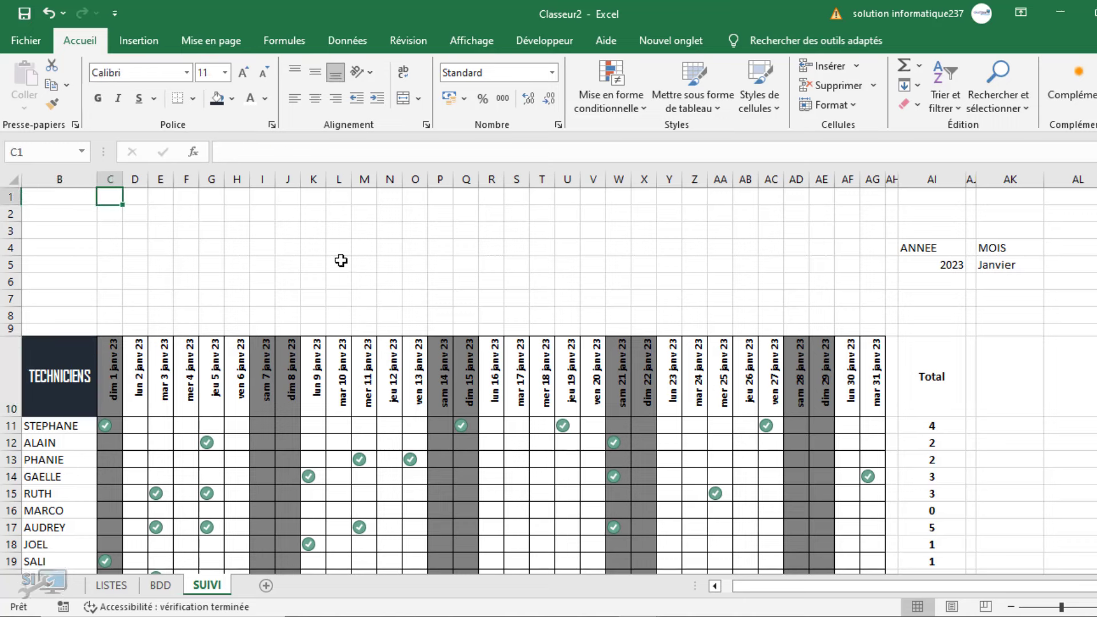
click(715, 586)
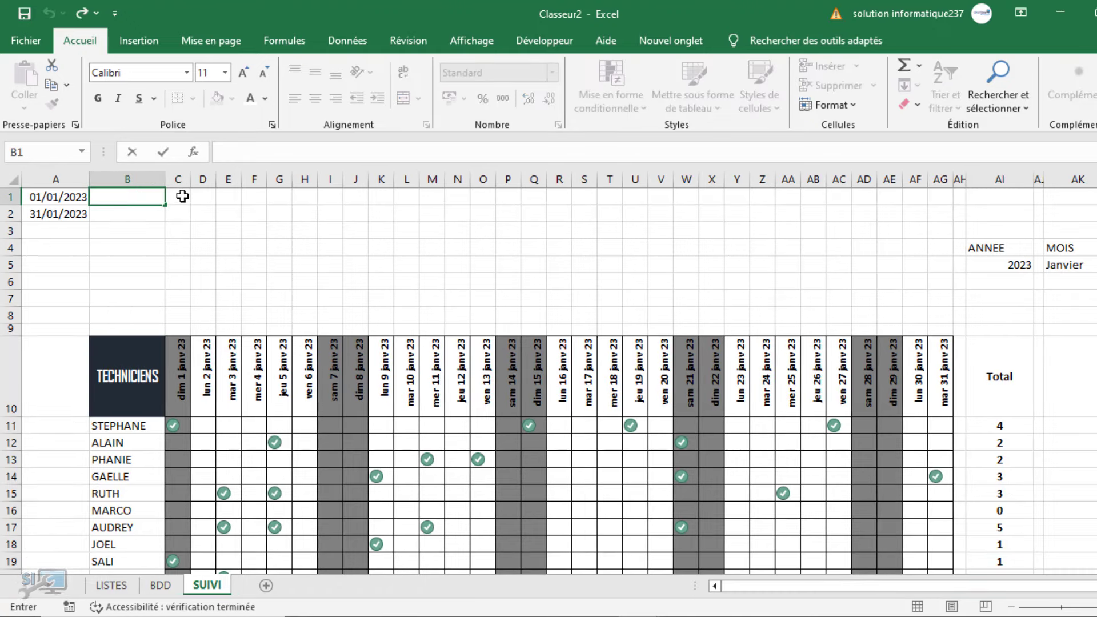
mouse_move(178, 196)
mouse_down()
mouse_move(245, 222)
mouse_move(194, 207)
mouse_up()
click(178, 199)
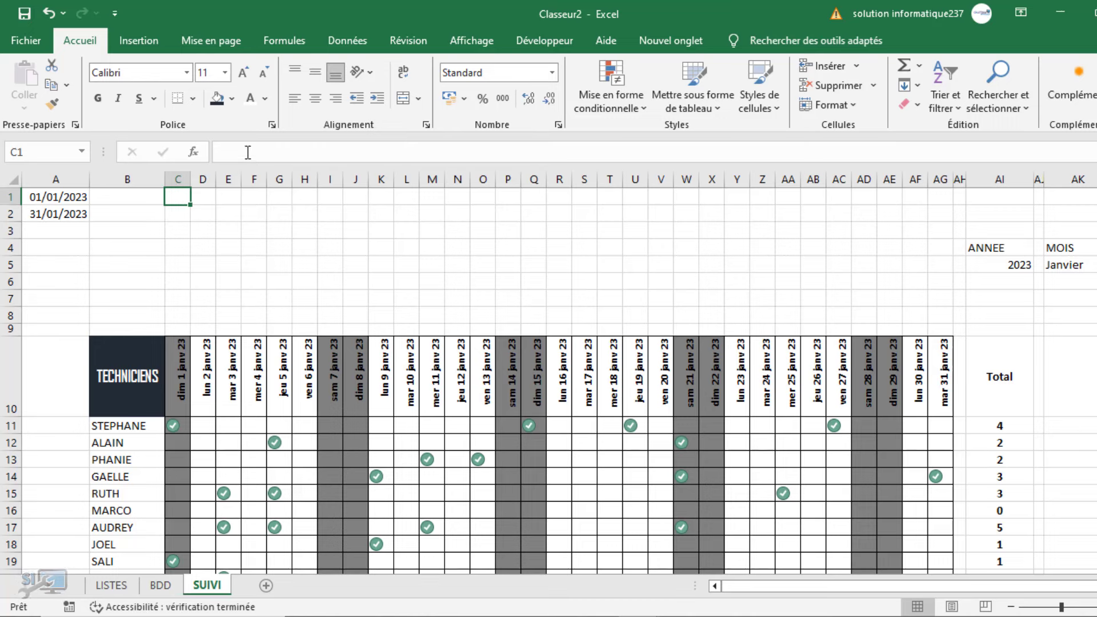
click(248, 152)
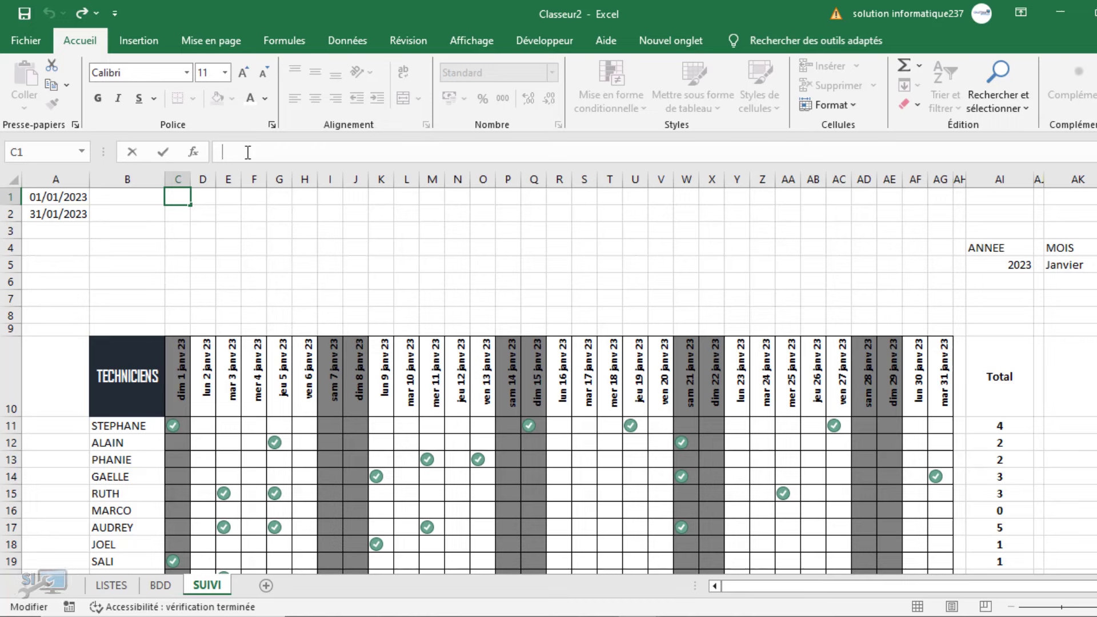
text(SUIVI DES INTERVENTIONS )
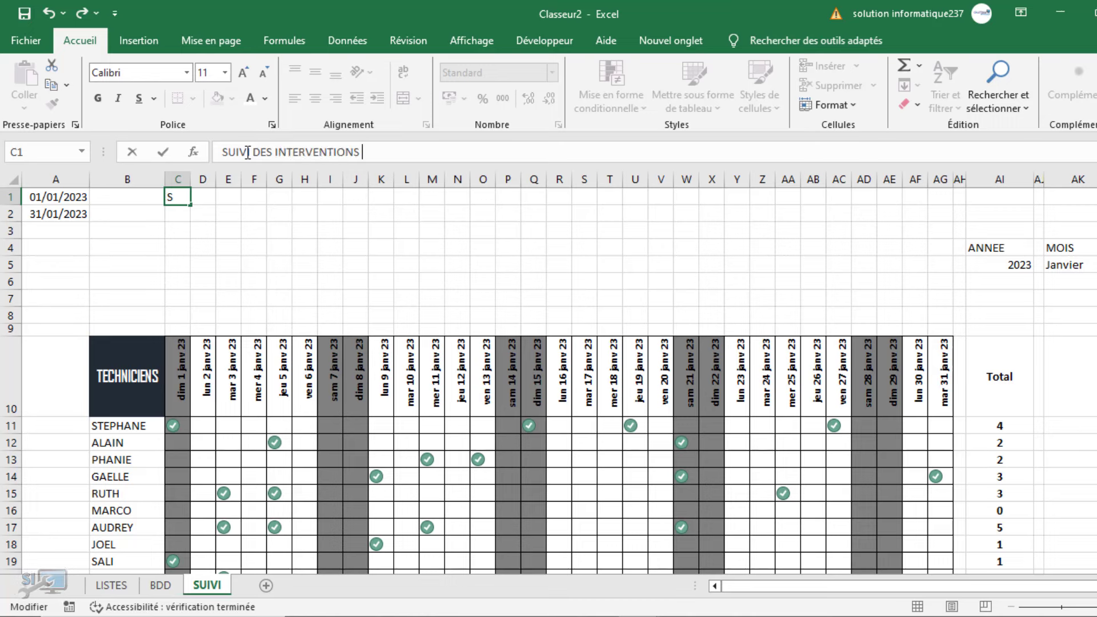
text(MENSUELLES)
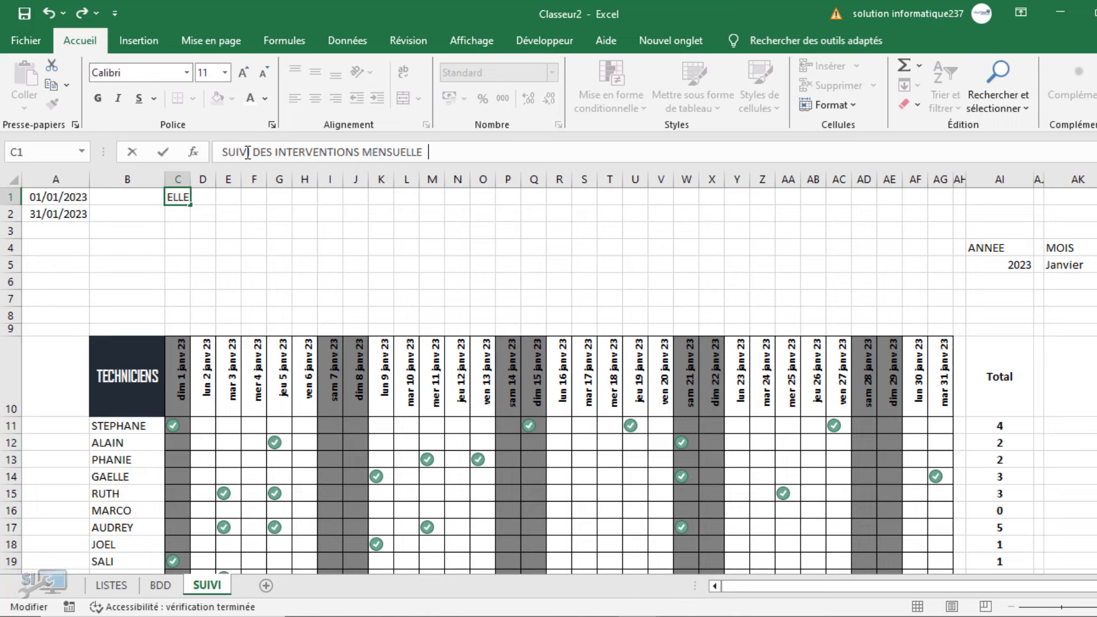
click(261, 240)
Format the title text in C1 with the Agency FB font in bold.
click(176, 199)
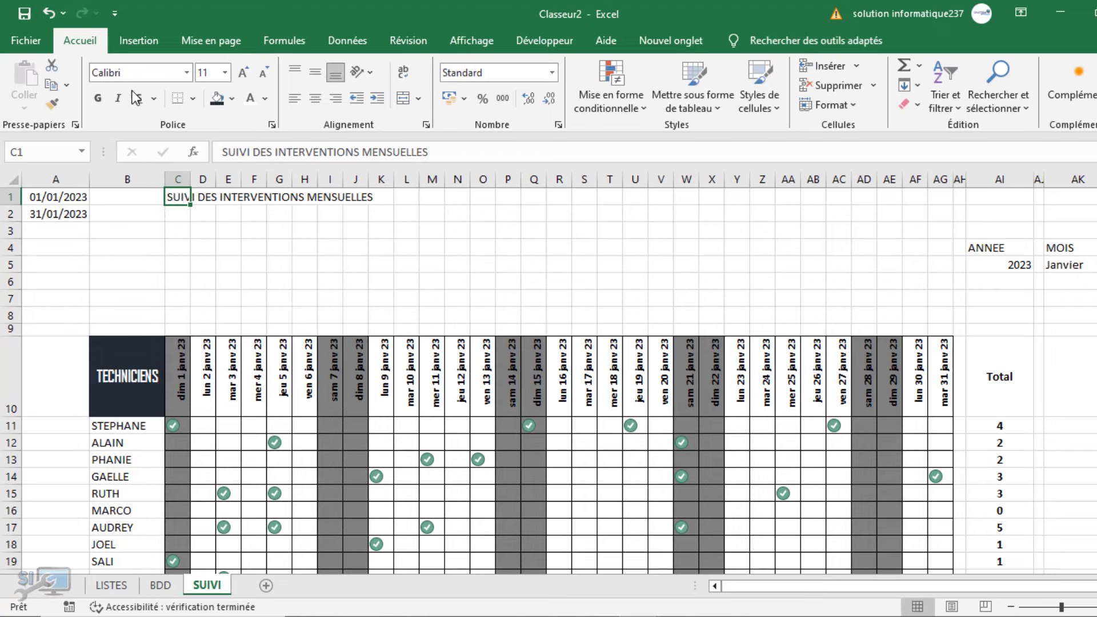
click(186, 72)
click(146, 193)
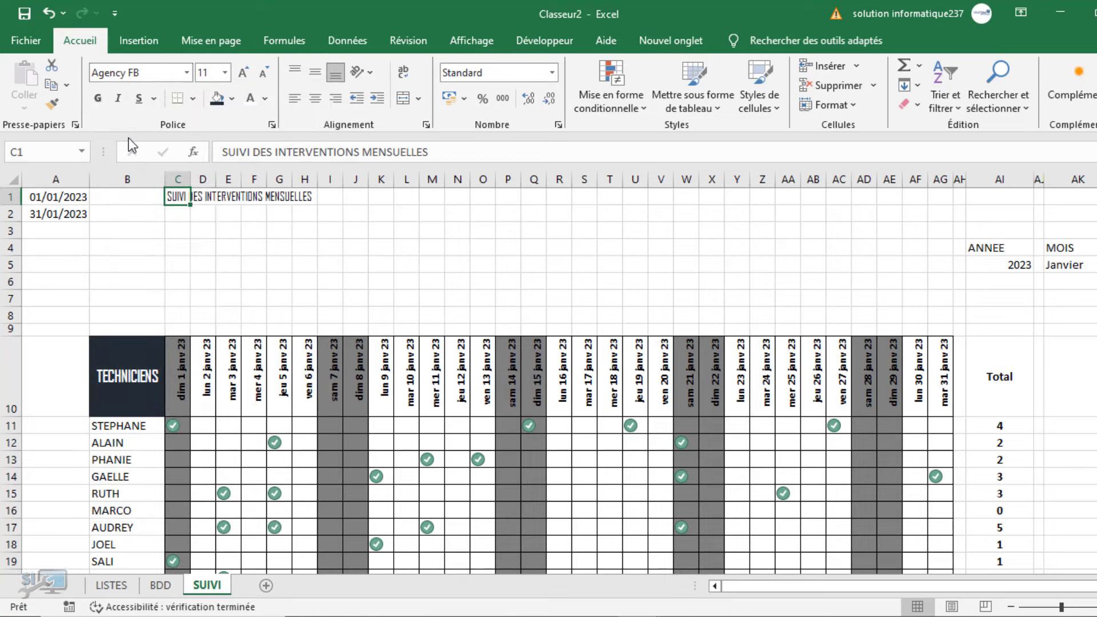
click(98, 98)
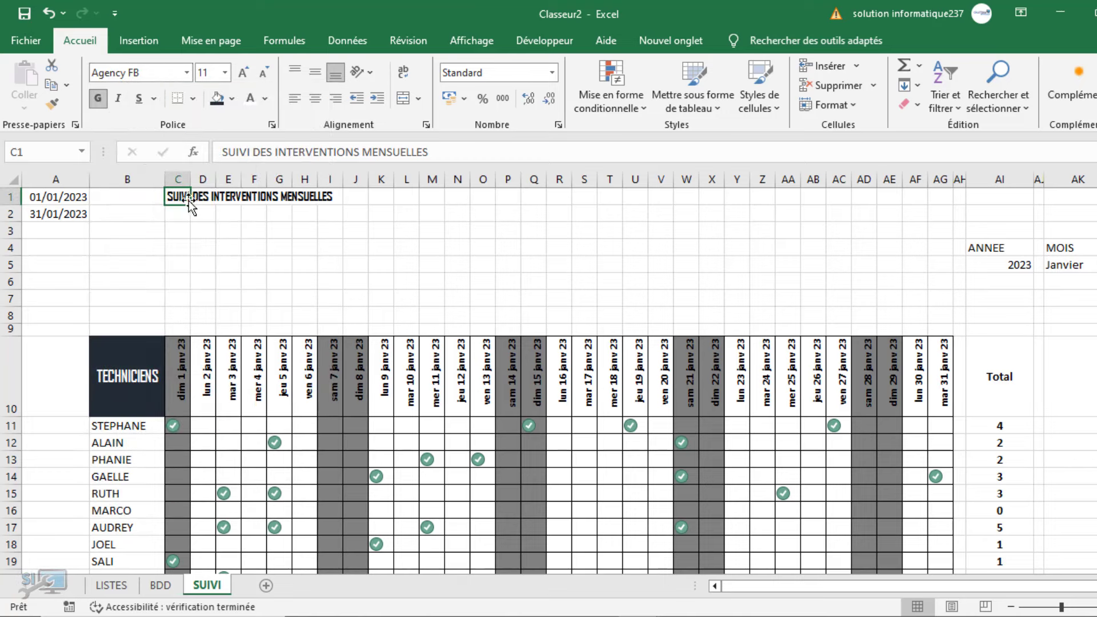
Merge and centre the title across C1:AG3 and align it vertically in the middle.
drag(180, 198, 942, 225)
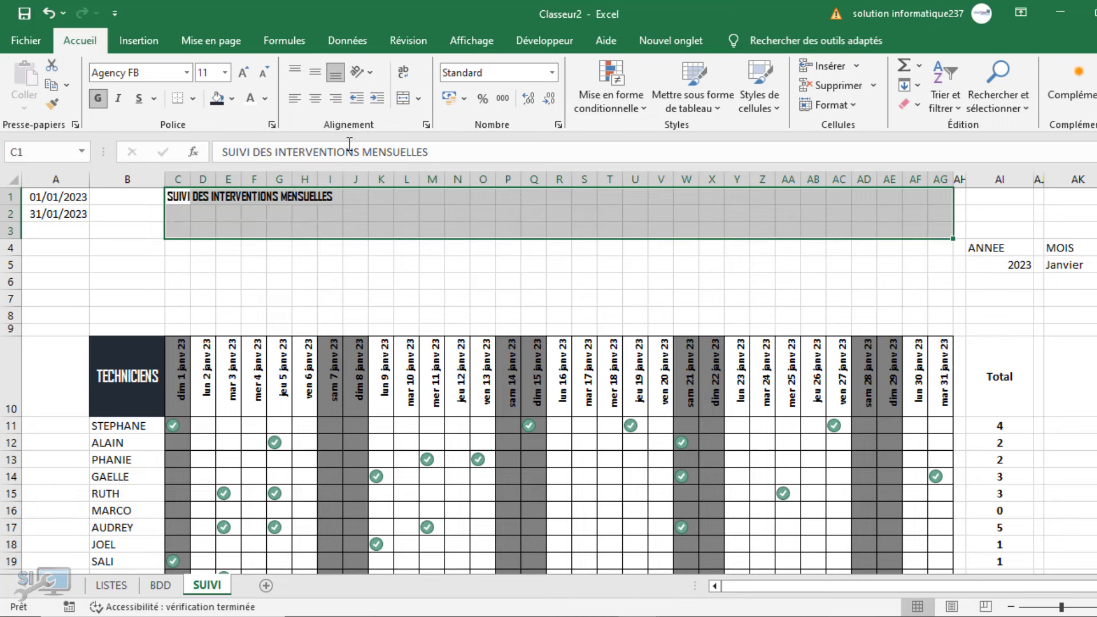
click(410, 103)
click(315, 73)
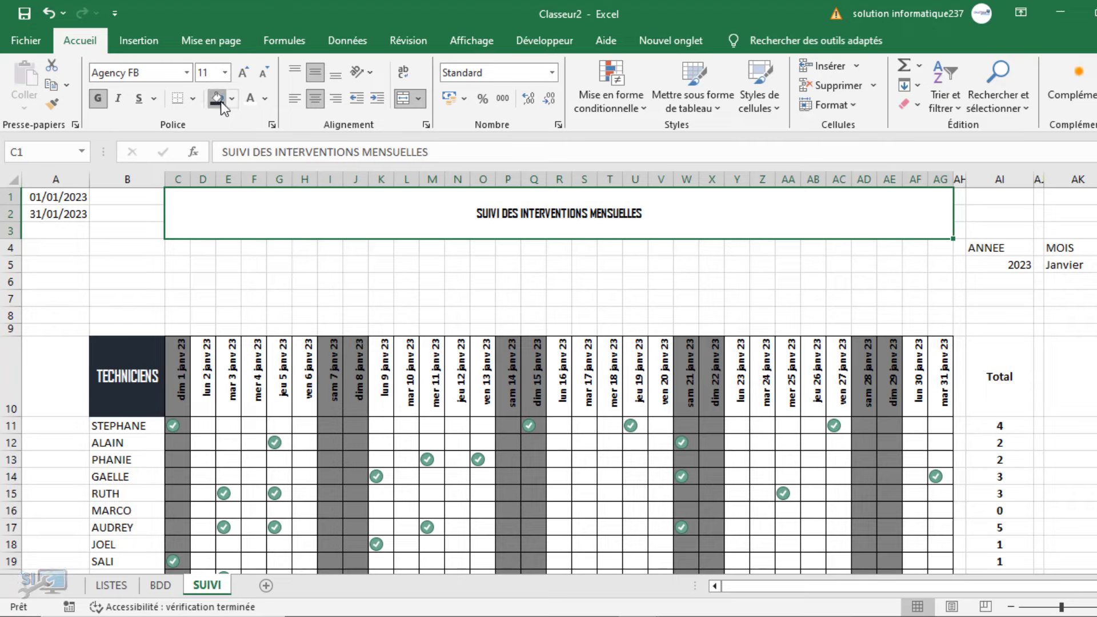
Apply the dark blue-grey fill and white text to the merged title and enlarge its font to size 48.
click(220, 101)
click(250, 99)
click(243, 74)
click(243, 74)
click(242, 74)
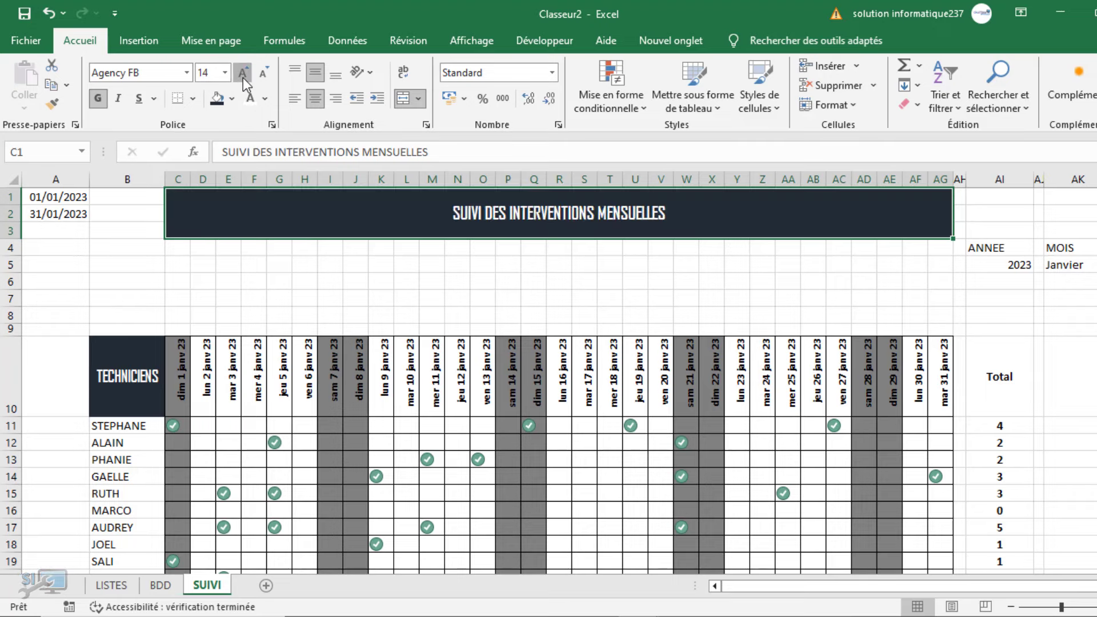
click(243, 74)
click(243, 74)
click(243, 74)
click(243, 75)
click(243, 74)
click(242, 78)
click(243, 78)
click(242, 78)
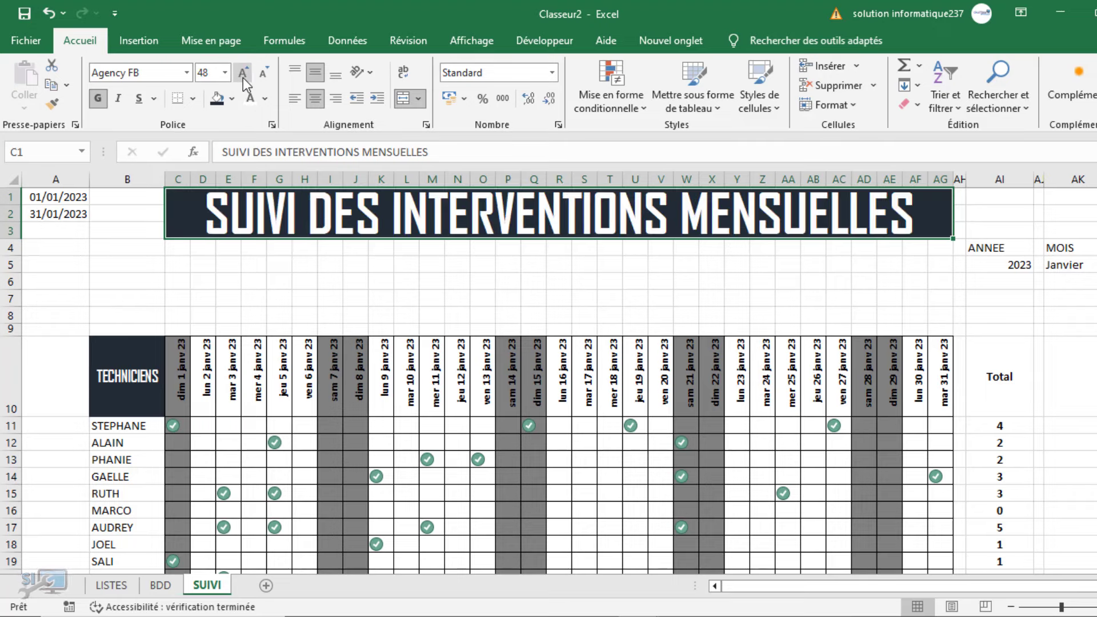
click(239, 303)
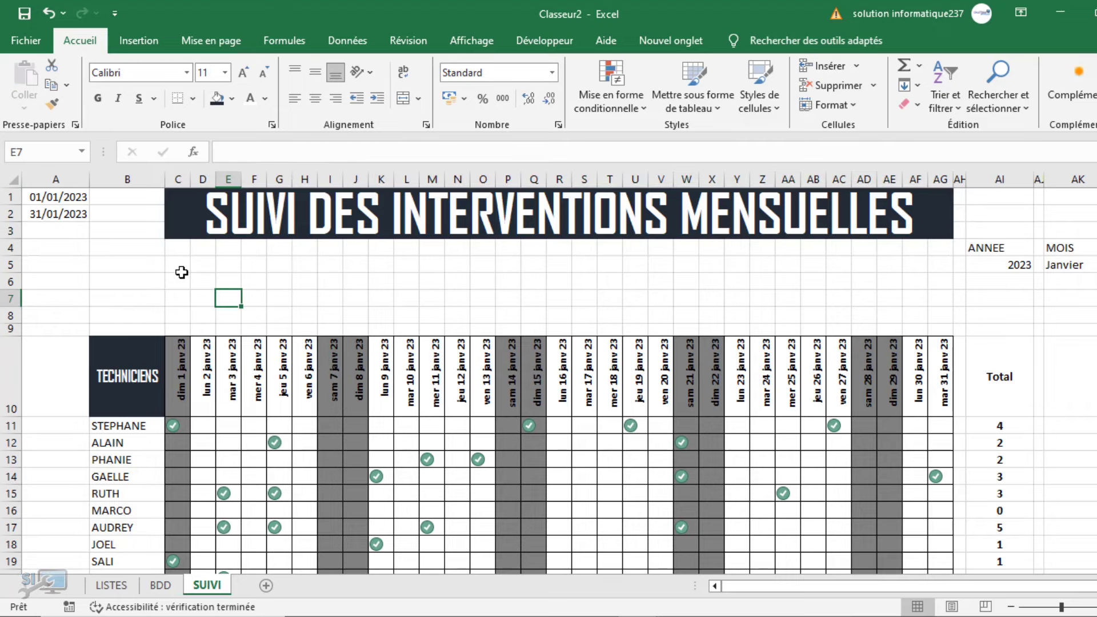
Begin a formula in C5 joining "Période allant du ", the day from TEXTE(A1;"j"), a space and "Au".
click(182, 269)
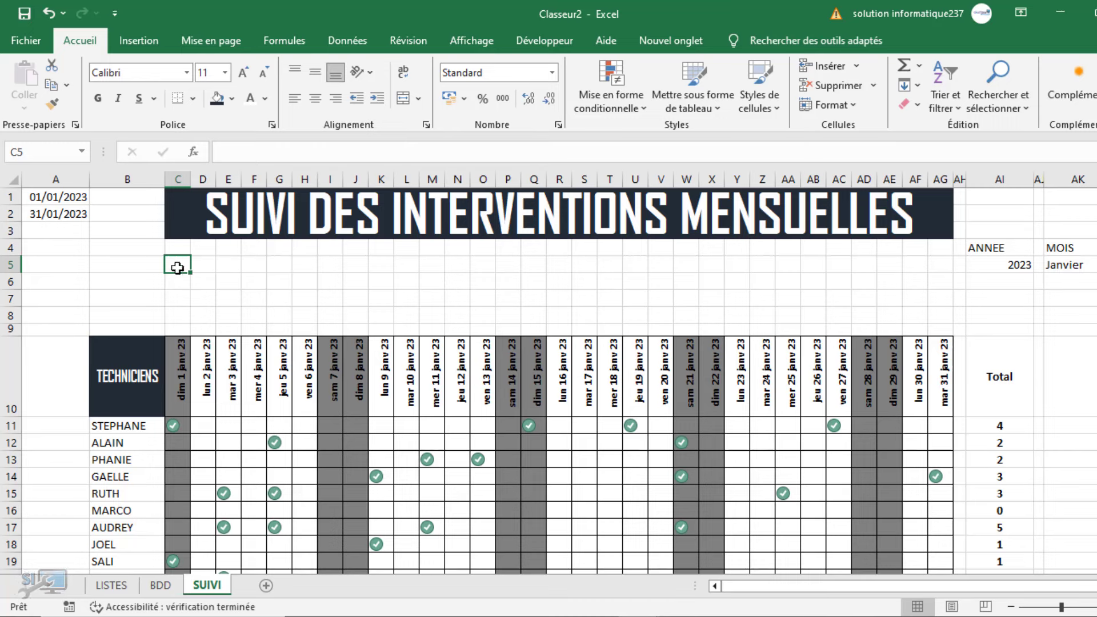
text(=)
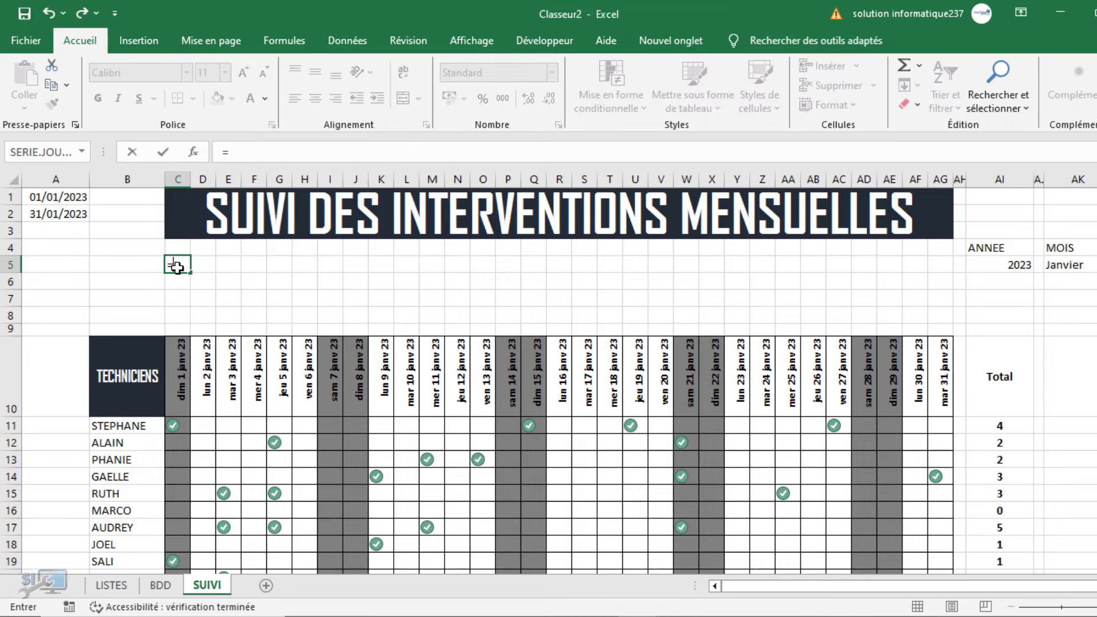
text("Période)
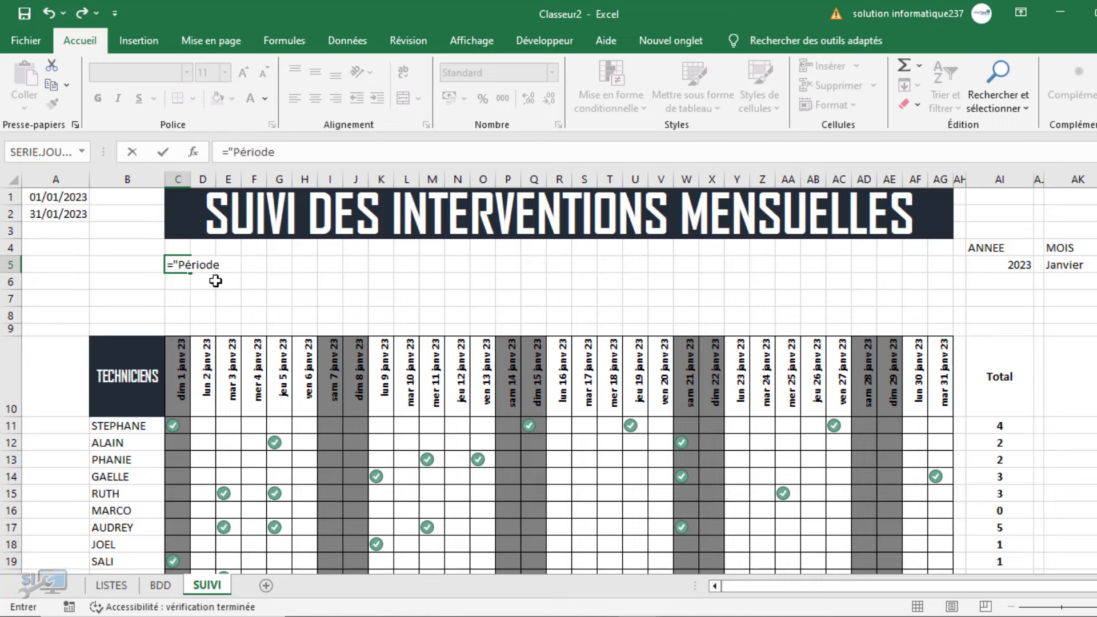
text( allant du "&)
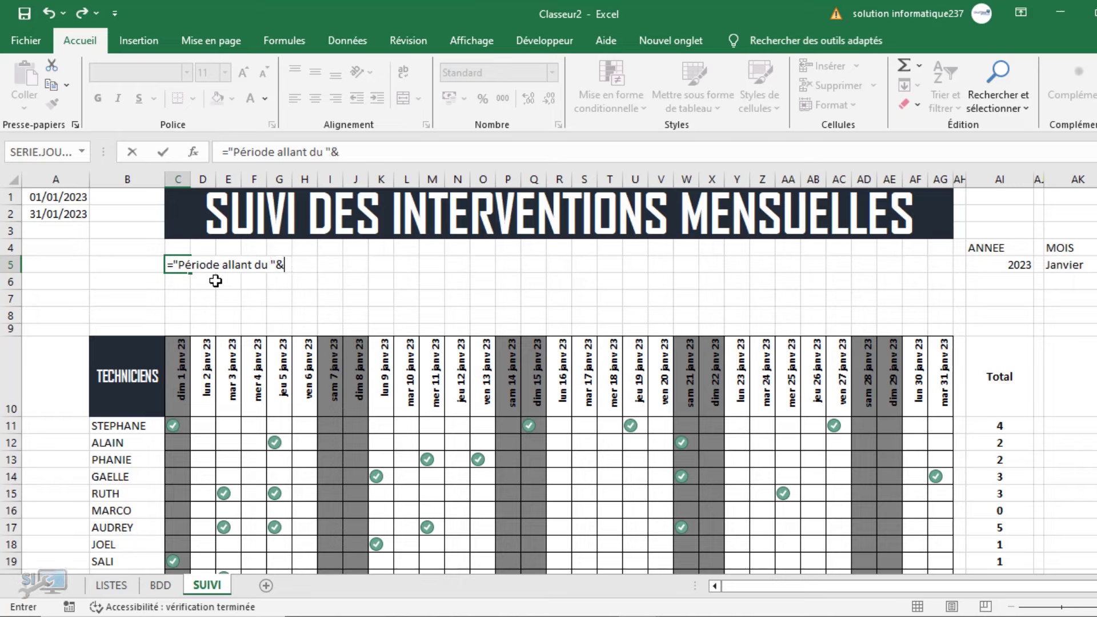
text(TEXTE()
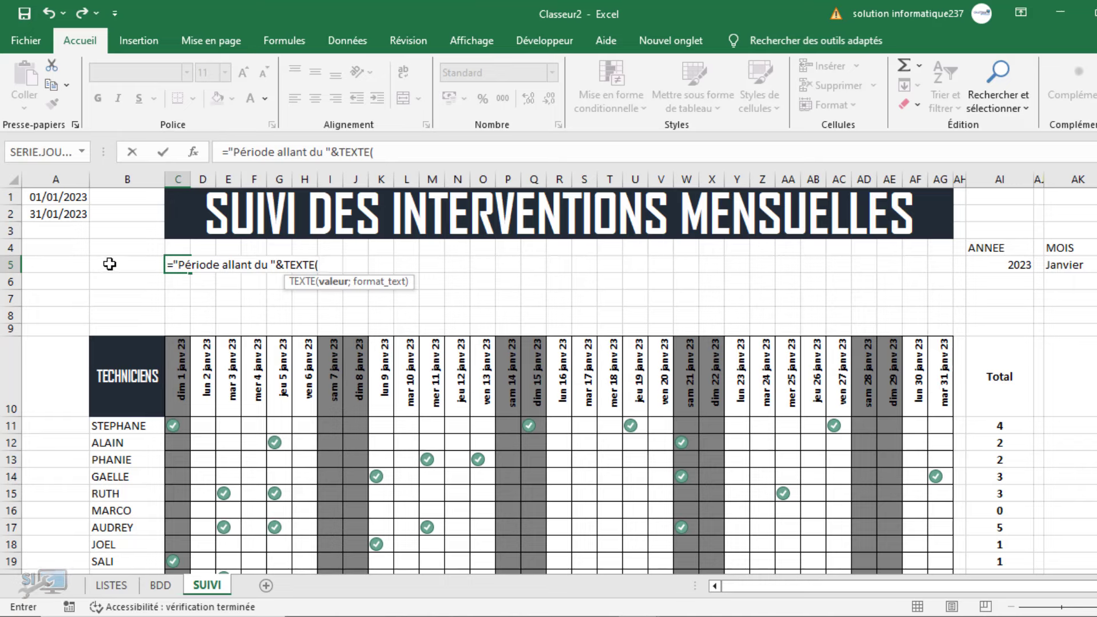
click(53, 197)
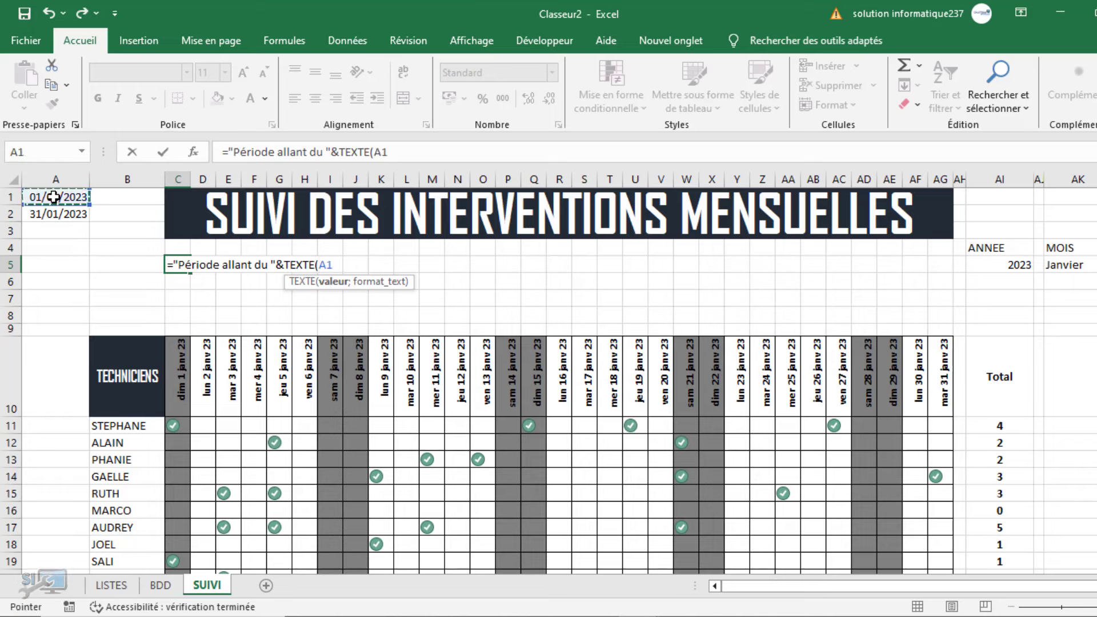
text(;)
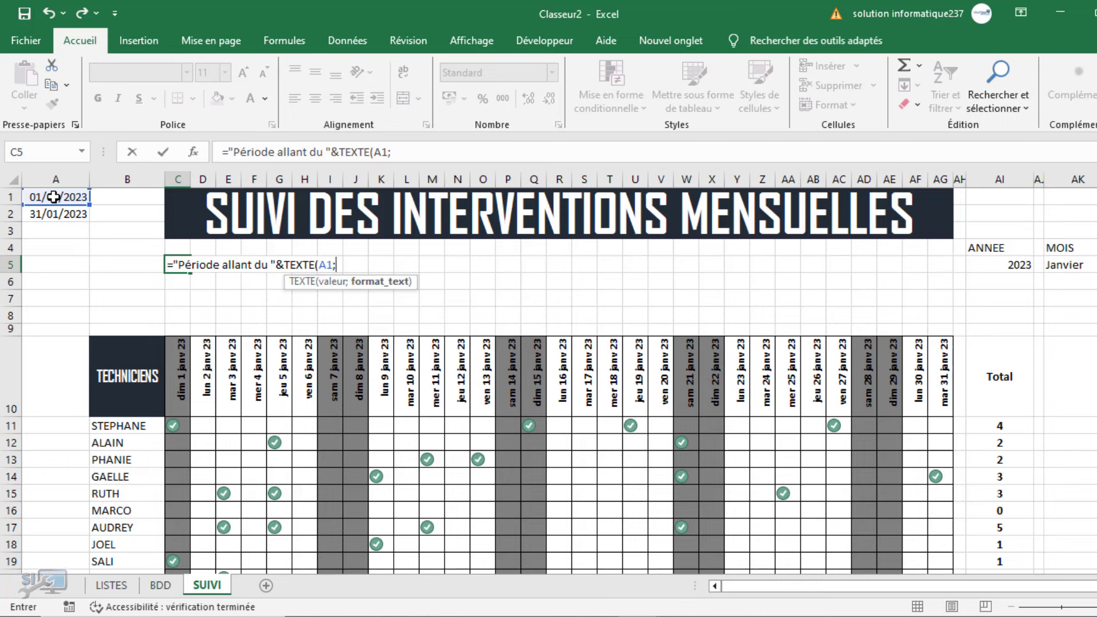
text(;"j")&)
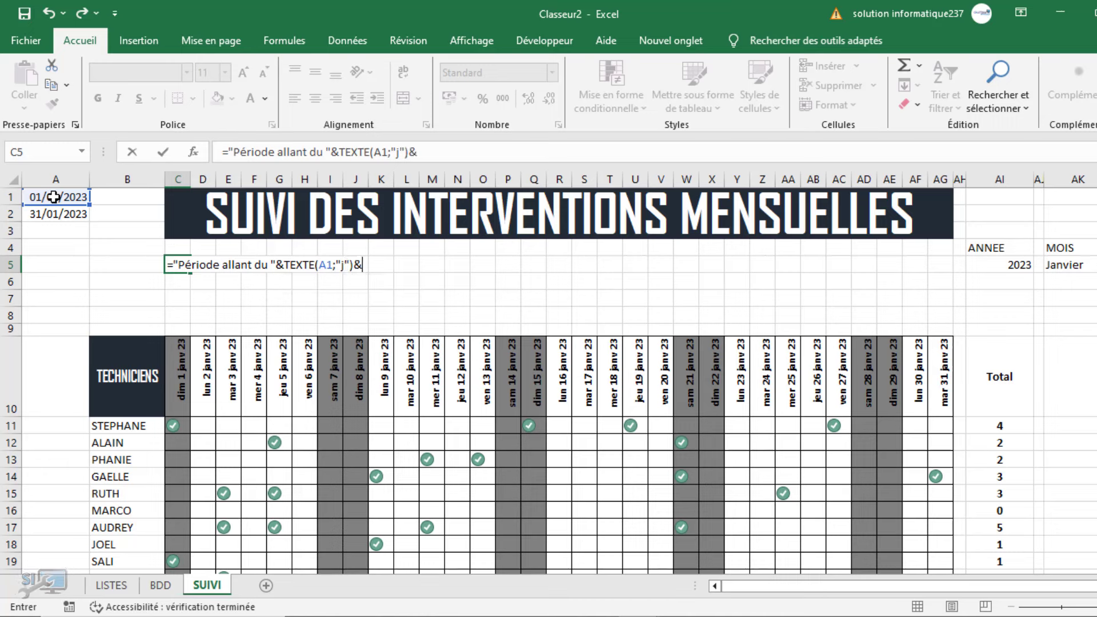
text(" "&"Au"&)
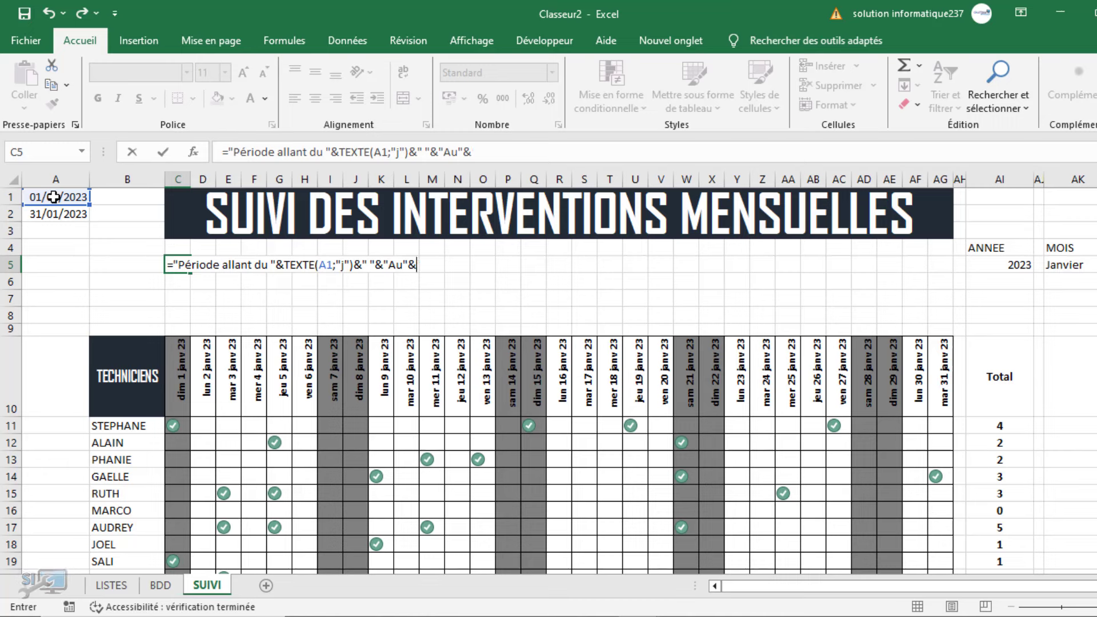
Complete the C5 formula with a space and TEXTE(A2;"j mmm aaa"), accepting the proposed correction for the missing quotation mark.
text(T)
key(BackSpace)
text(" "&texte)
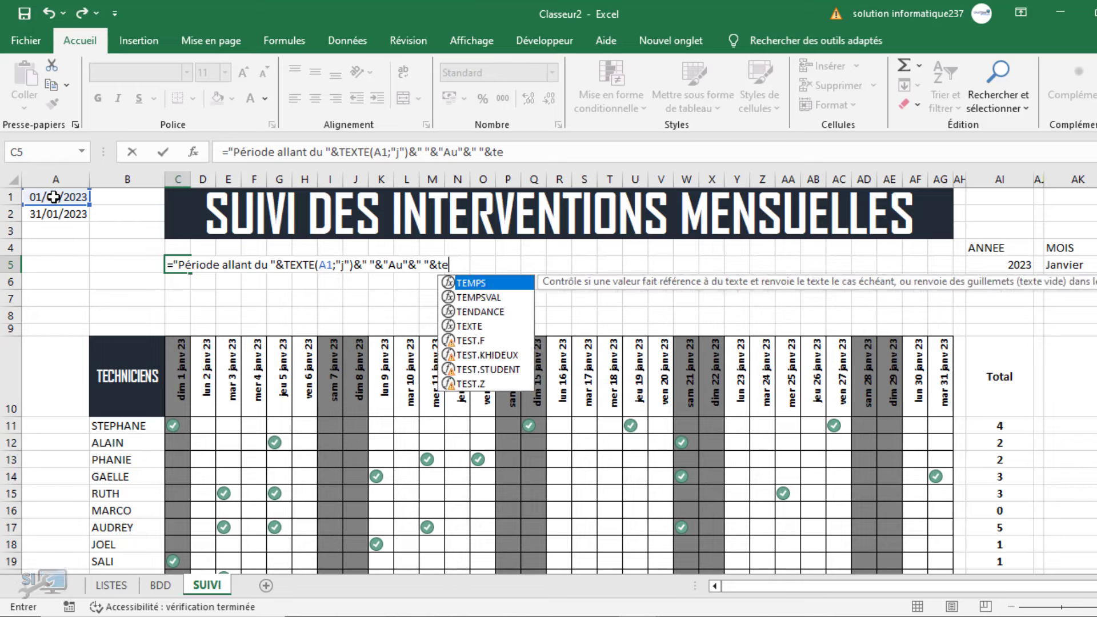
key(Tab)
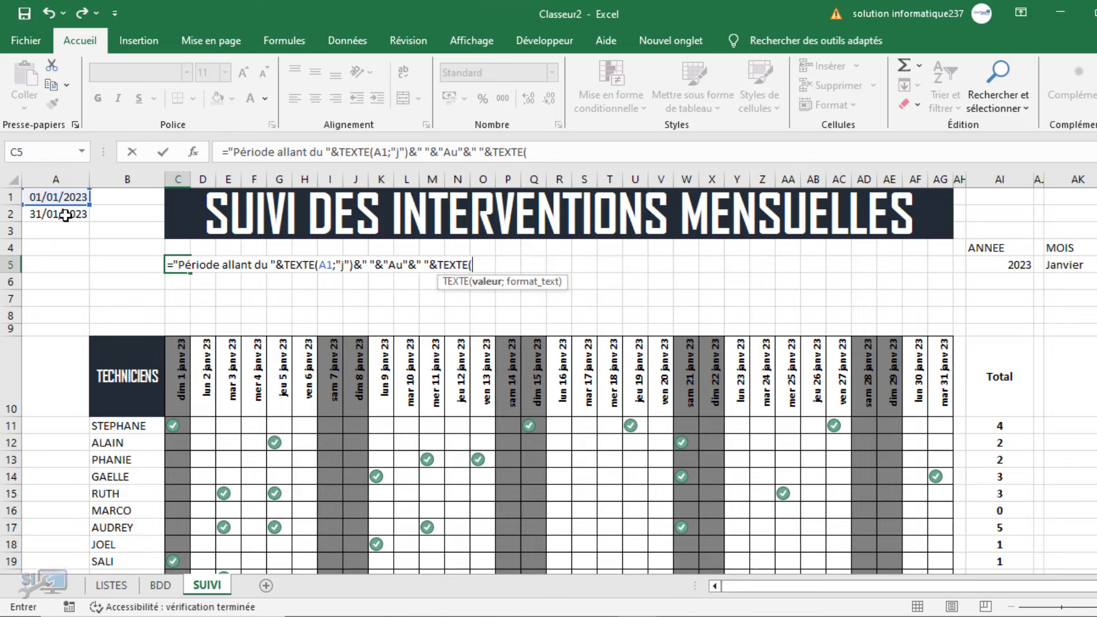
click(66, 216)
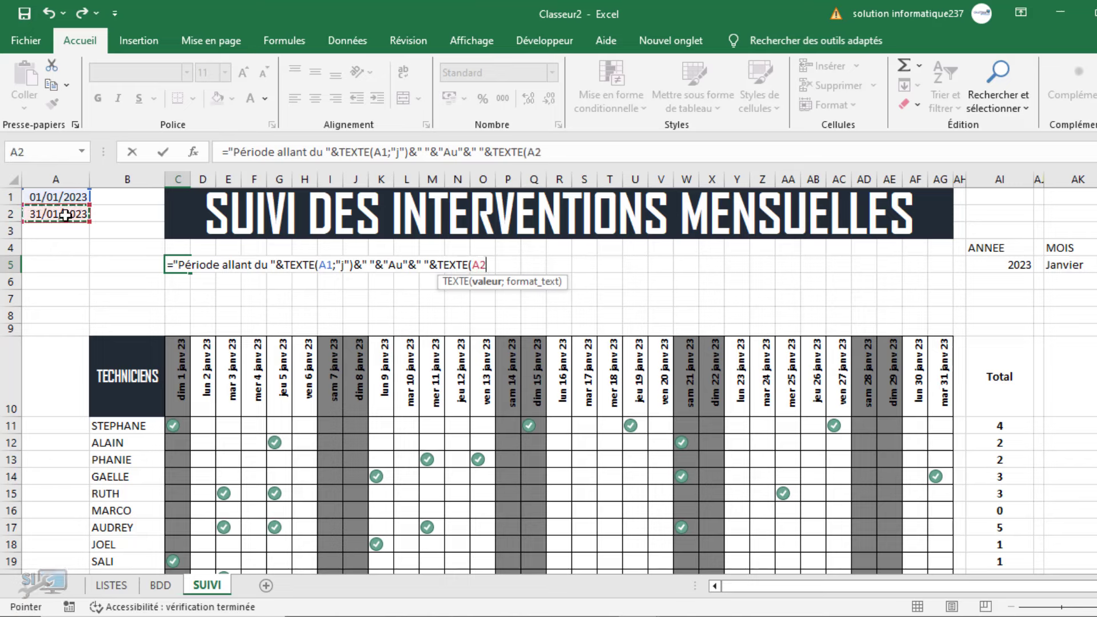
text(;"j)
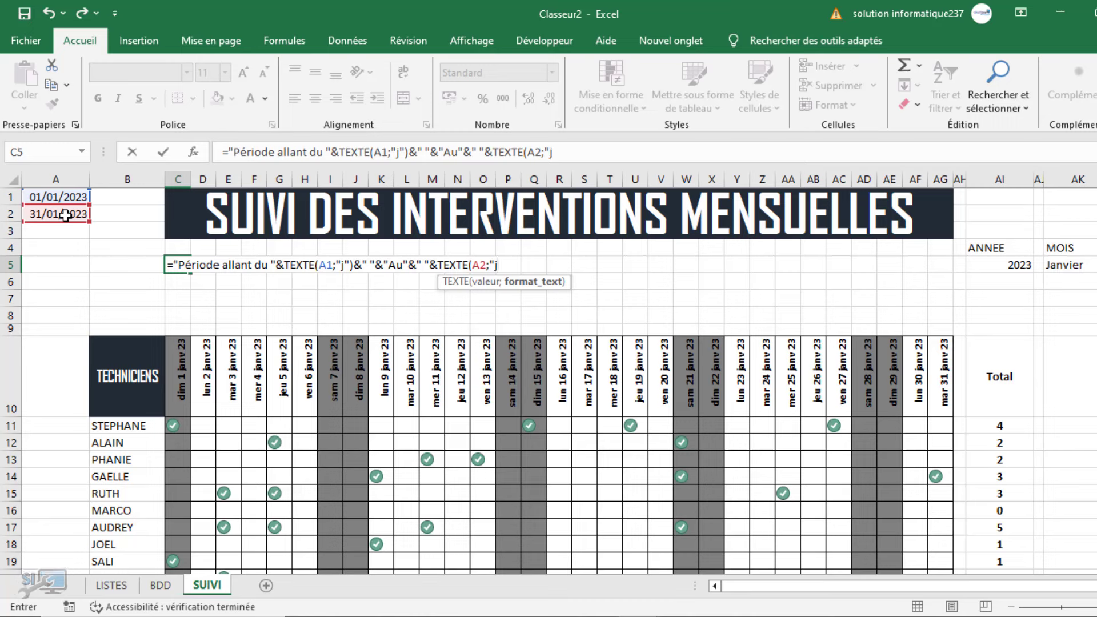
text( mmm aaa)
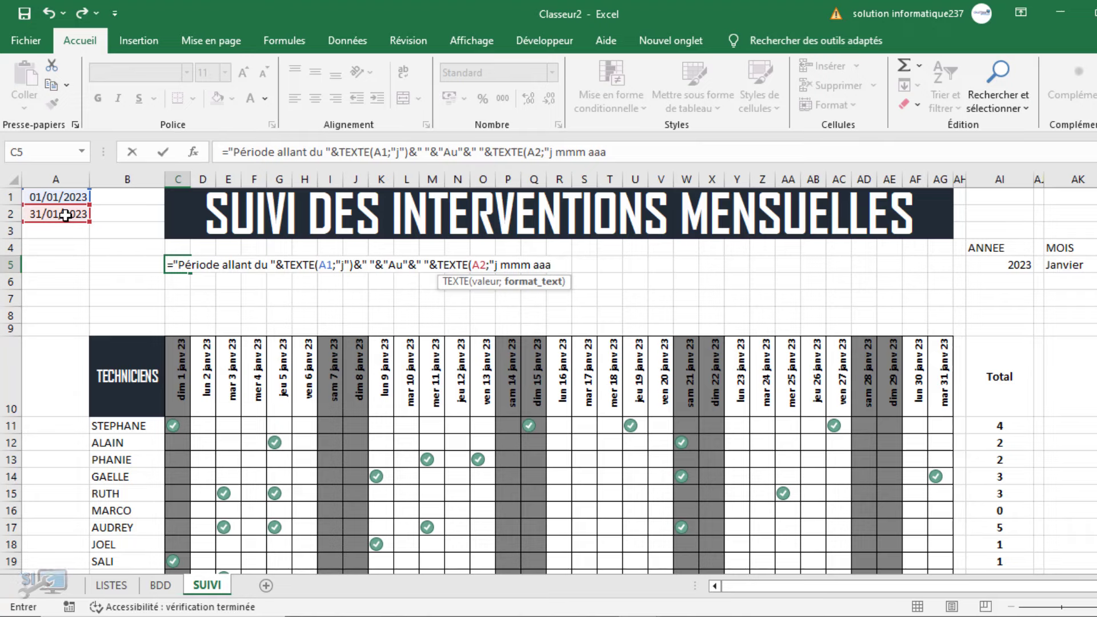
text())
key(Return)
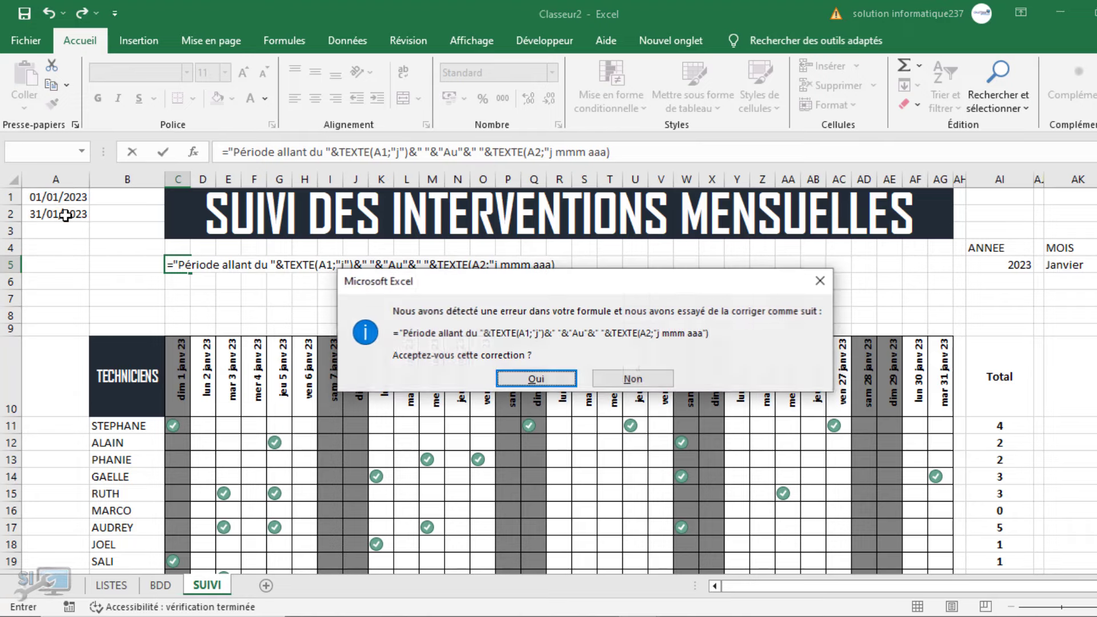
click(519, 380)
Merge and centre the period subtitle across C5:AG6 and align it vertically in the middle.
click(177, 263)
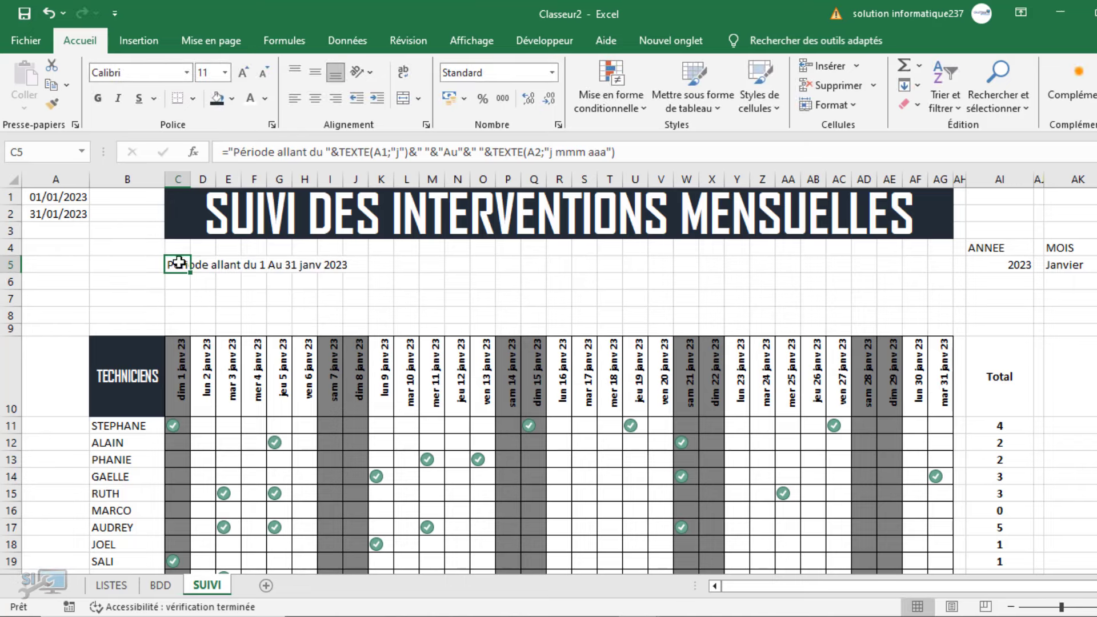
drag(178, 262, 941, 283)
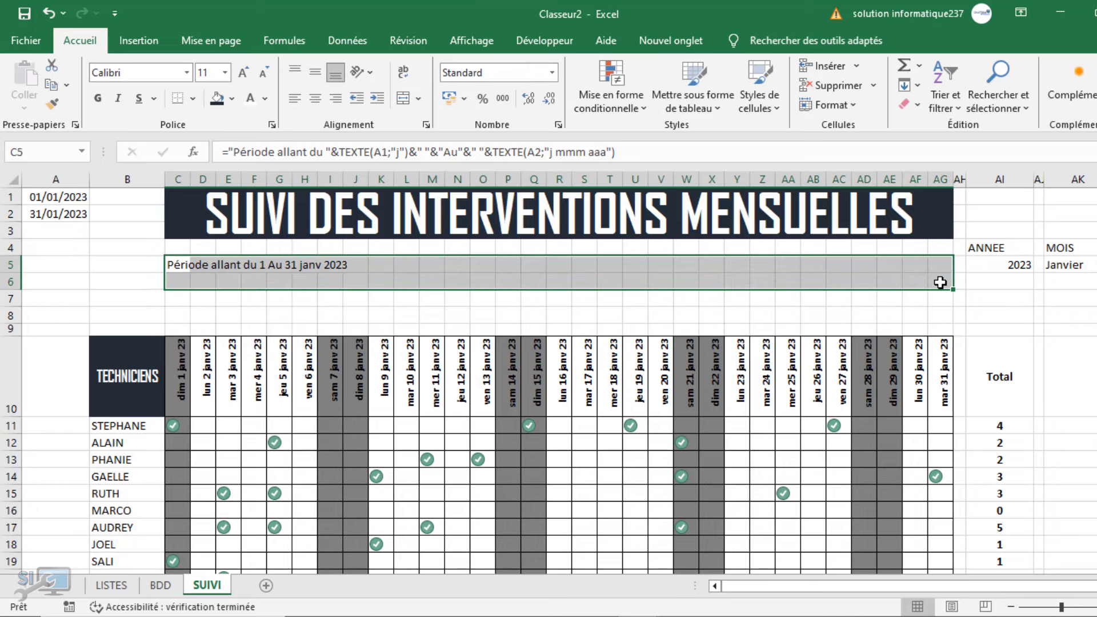
click(402, 99)
click(314, 73)
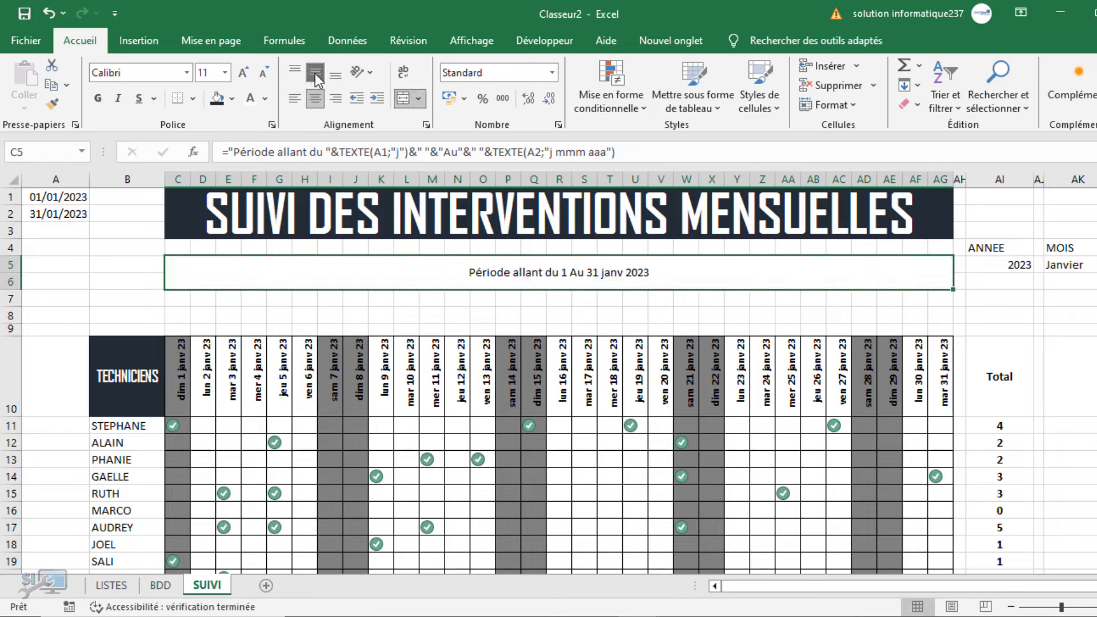
Give the merged period subtitle the dark blue-grey fill and white text, and enlarge its font to nearly fill the band's height.
click(218, 101)
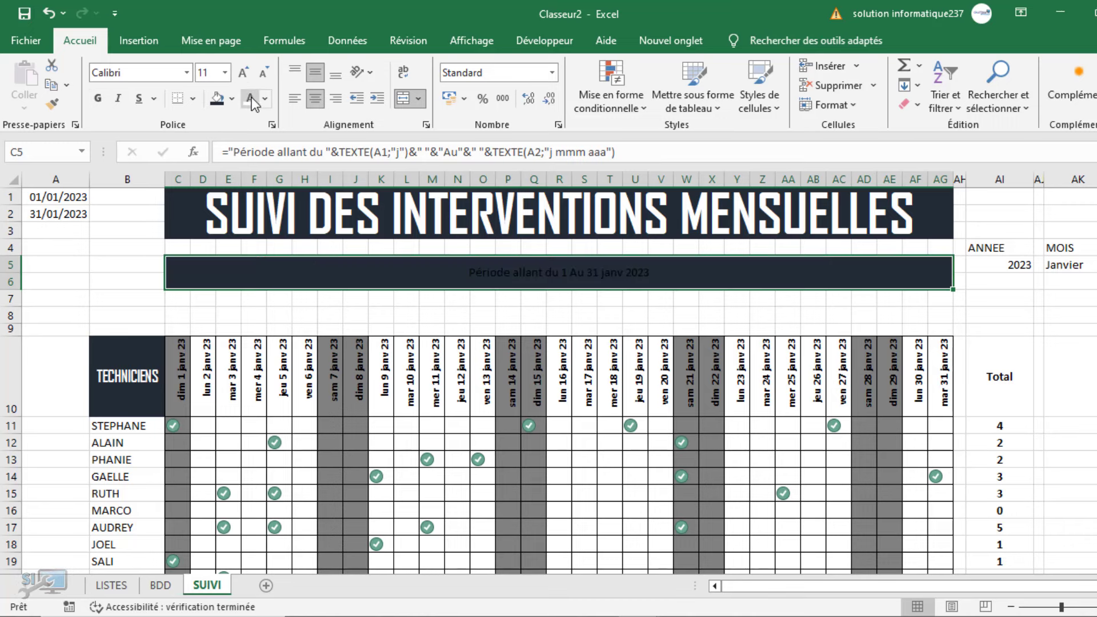
click(251, 98)
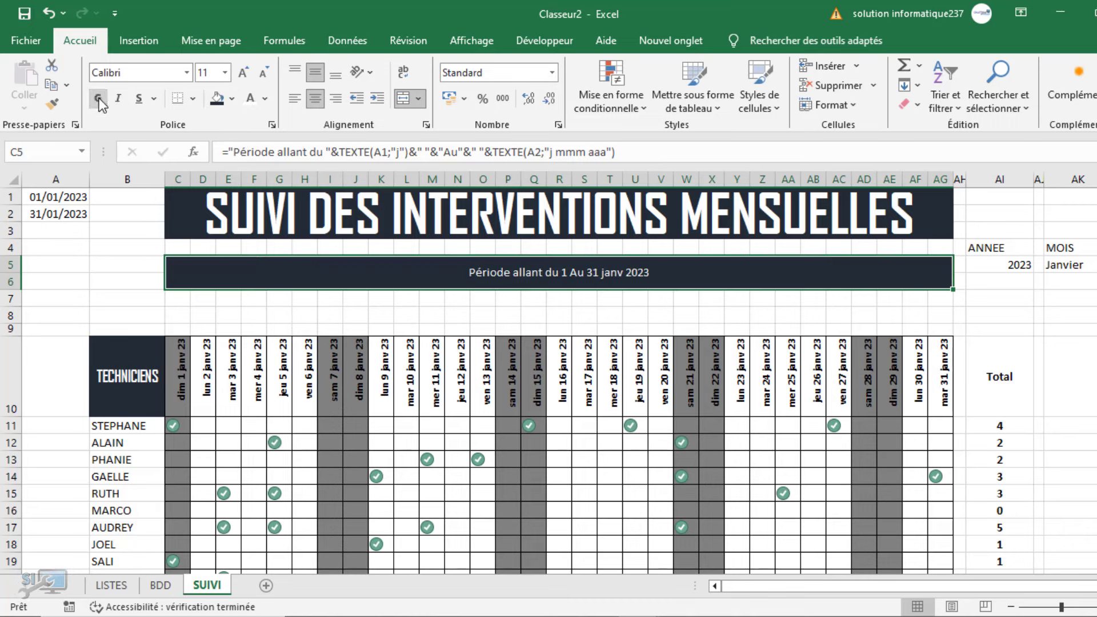
click(239, 73)
click(239, 73)
click(239, 74)
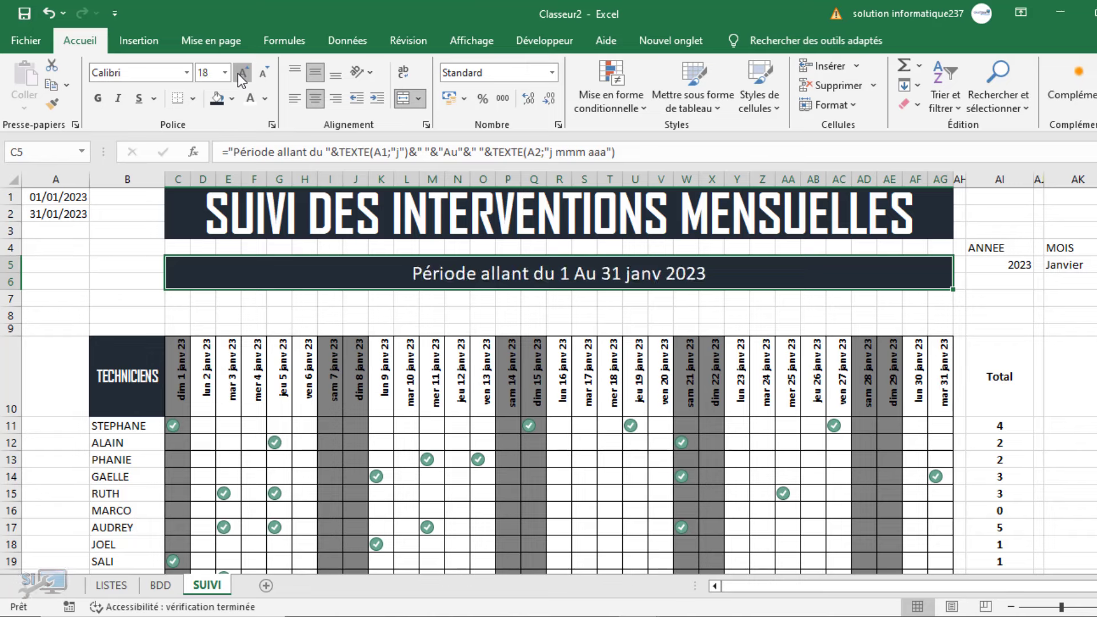
click(239, 73)
click(239, 73)
click(239, 73)
click(239, 73)
click(239, 74)
click(239, 73)
click(239, 73)
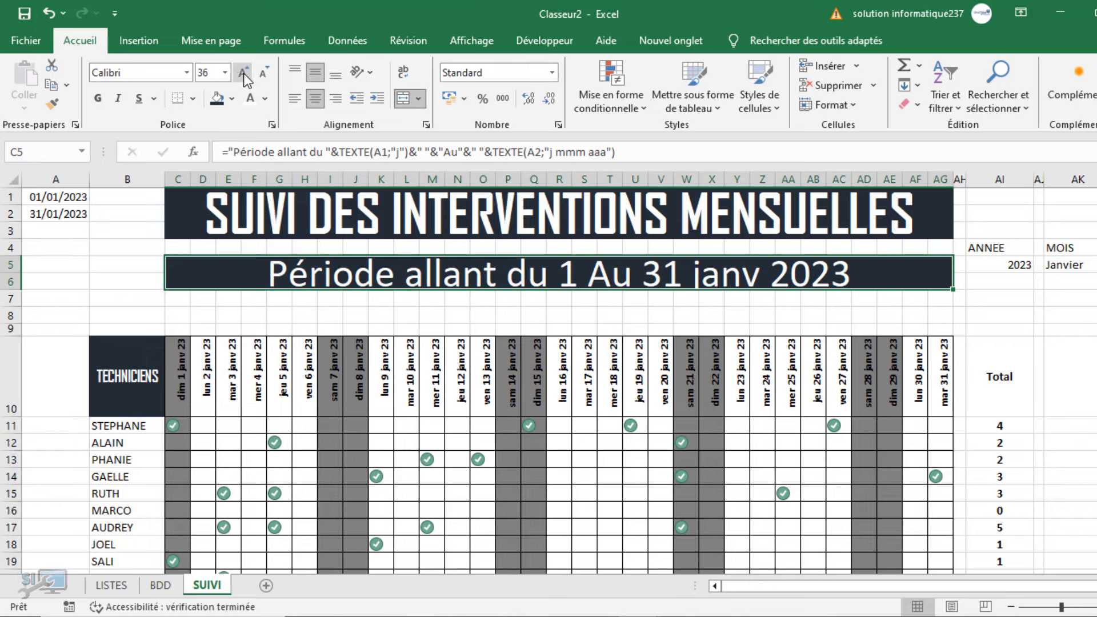
click(266, 74)
click(330, 314)
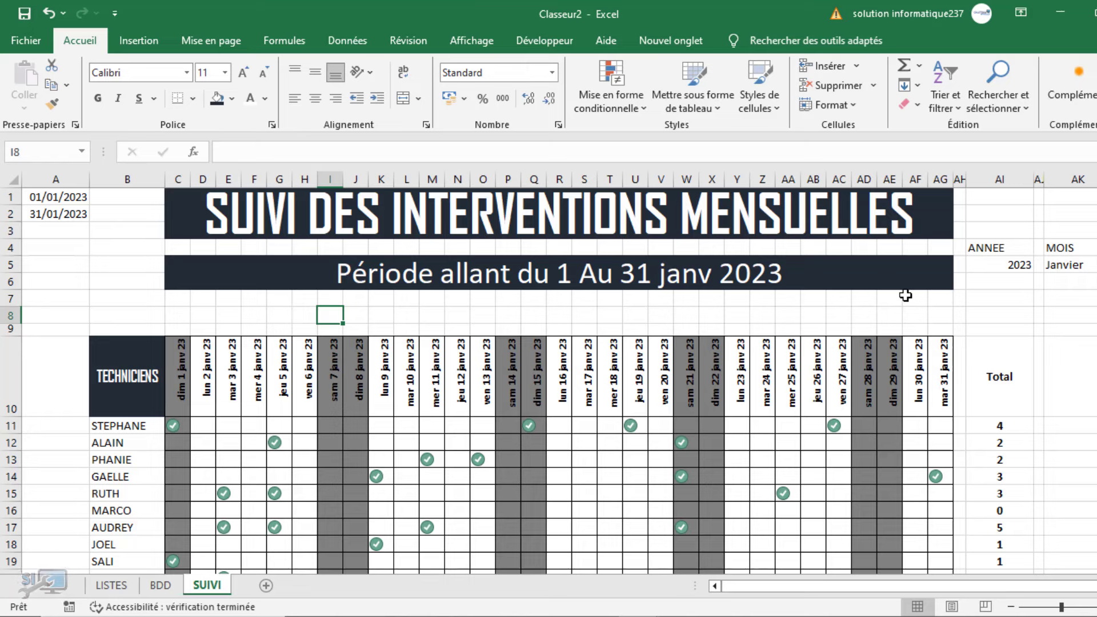
Select AI7:AI9 and enter =SOMME(AI11:AI20) in AI7 to add up all the technicians' totals.
drag(972, 298, 979, 326)
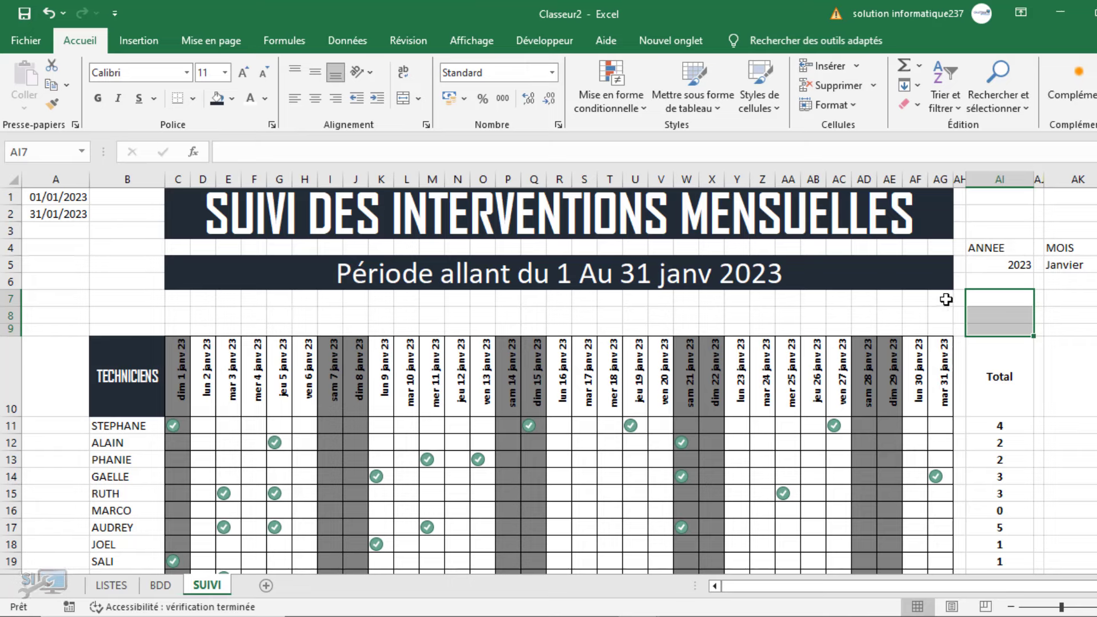
text(=)
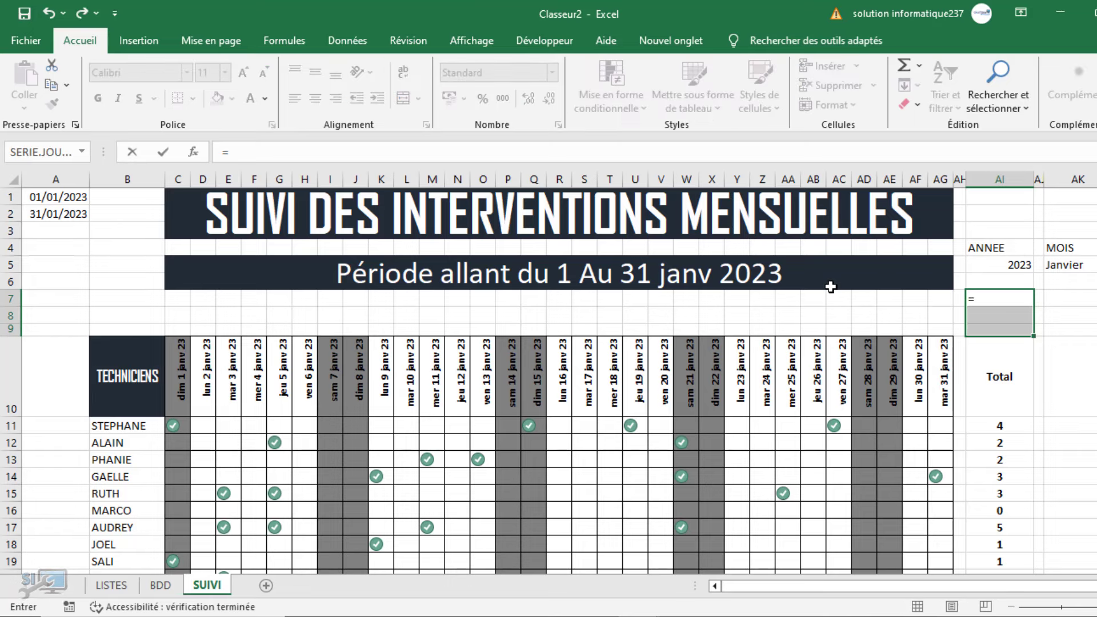
text(somm)
key(Tab)
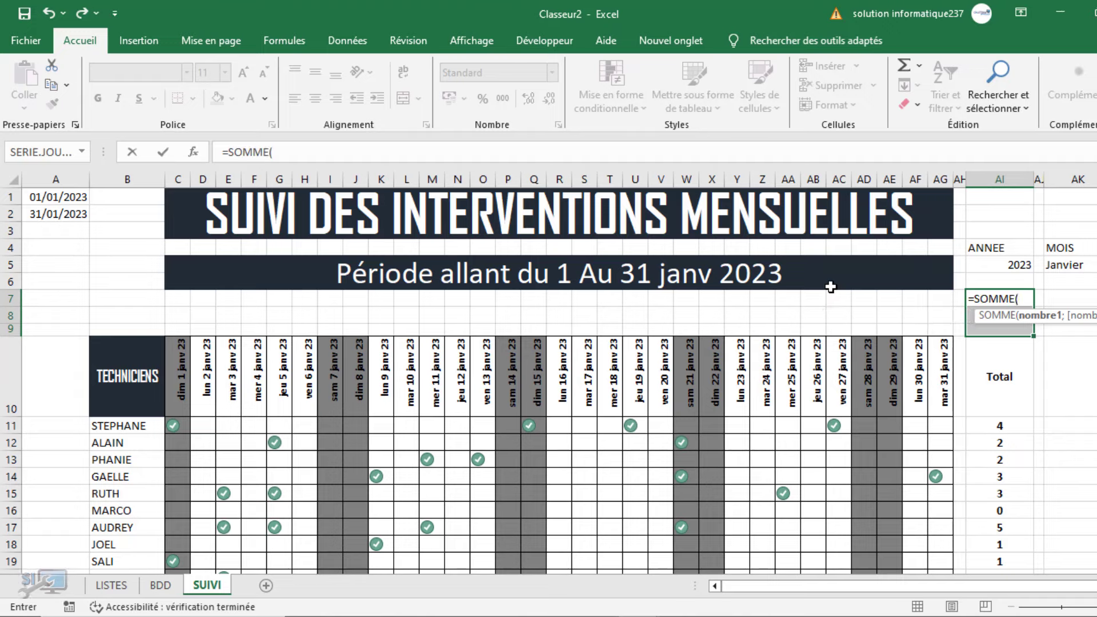
drag(1001, 425, 999, 546)
text())
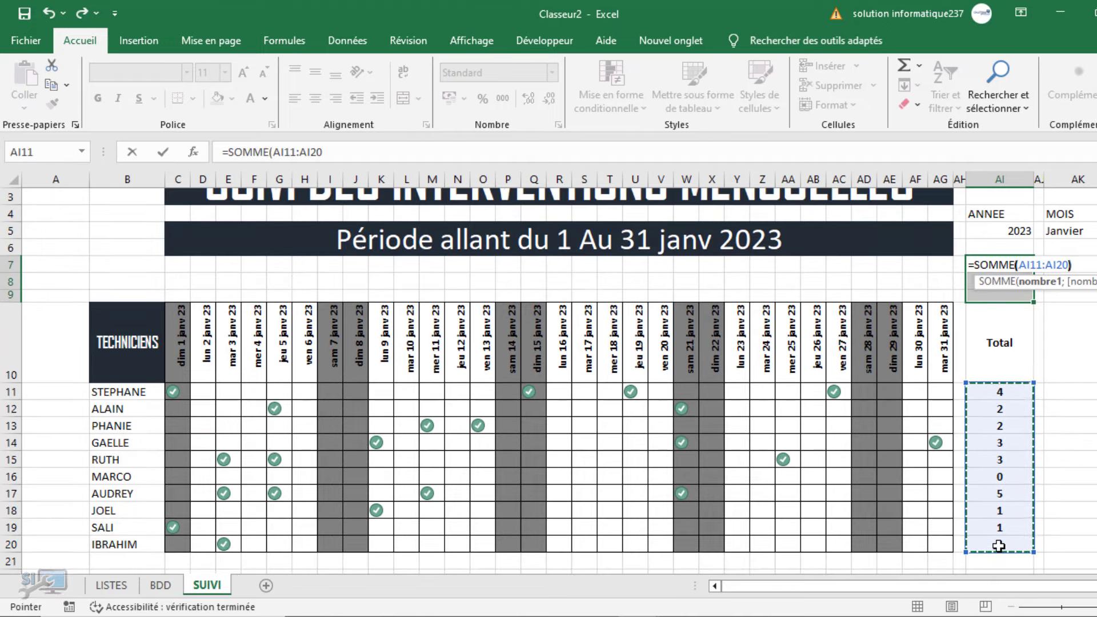
key(Return)
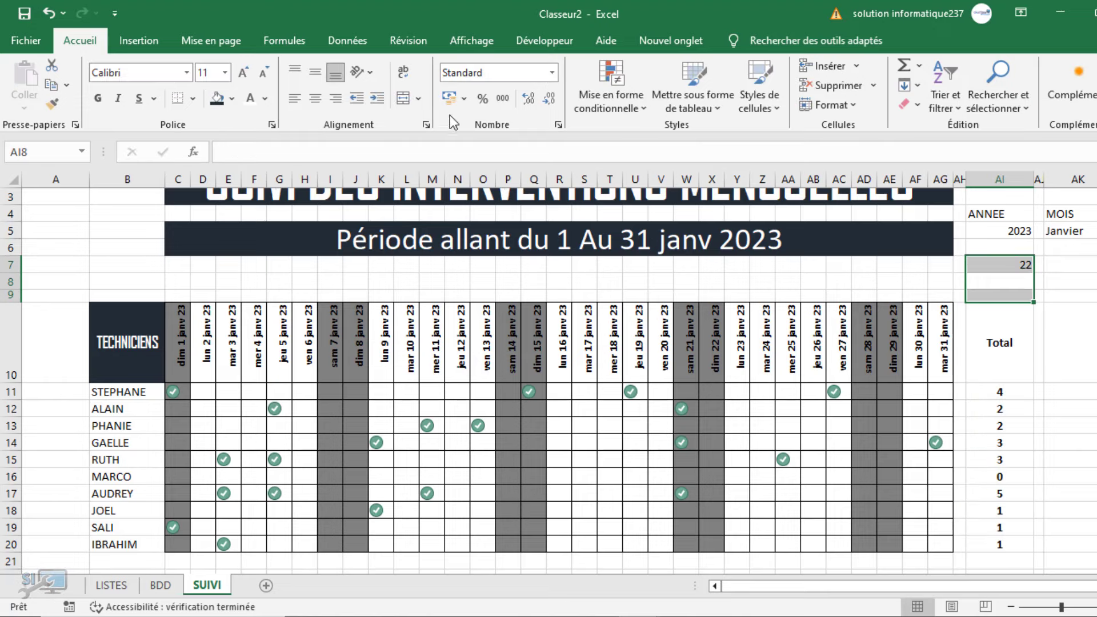
Merge and centre AI7:AI9, and format the overall total in bold, size 16, with white text on dark blue-grey fill.
click(403, 98)
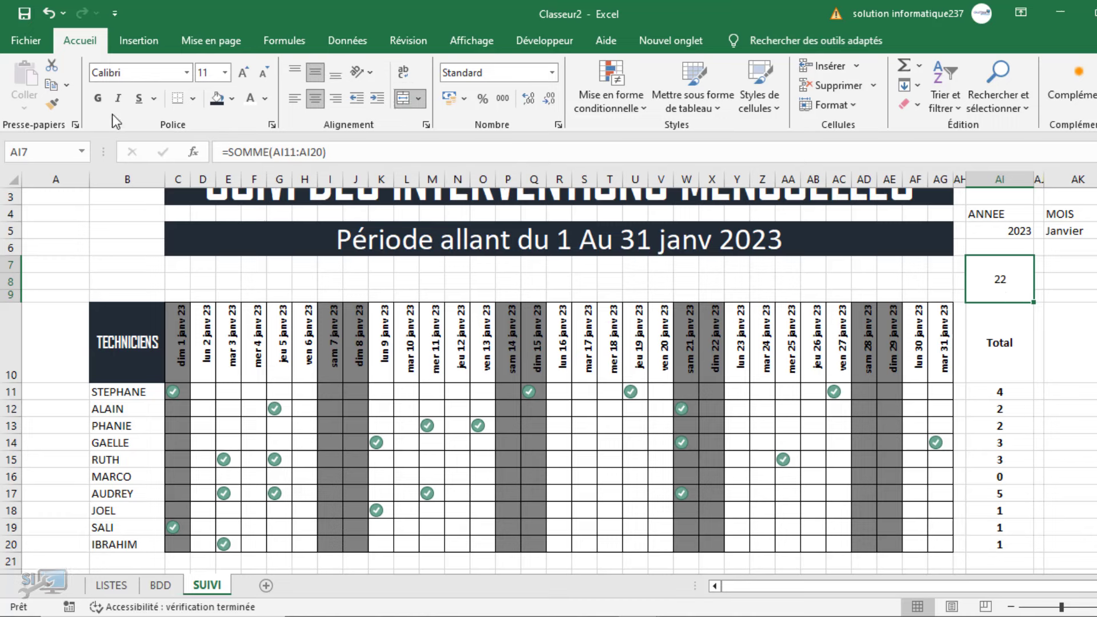
click(97, 100)
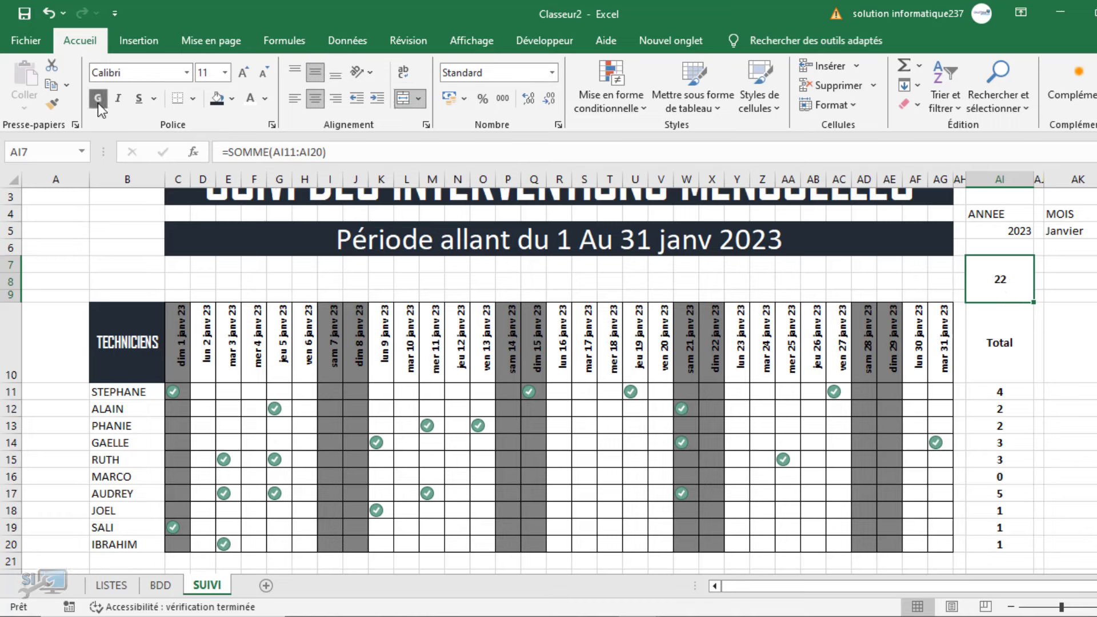
click(242, 72)
click(242, 72)
click(217, 97)
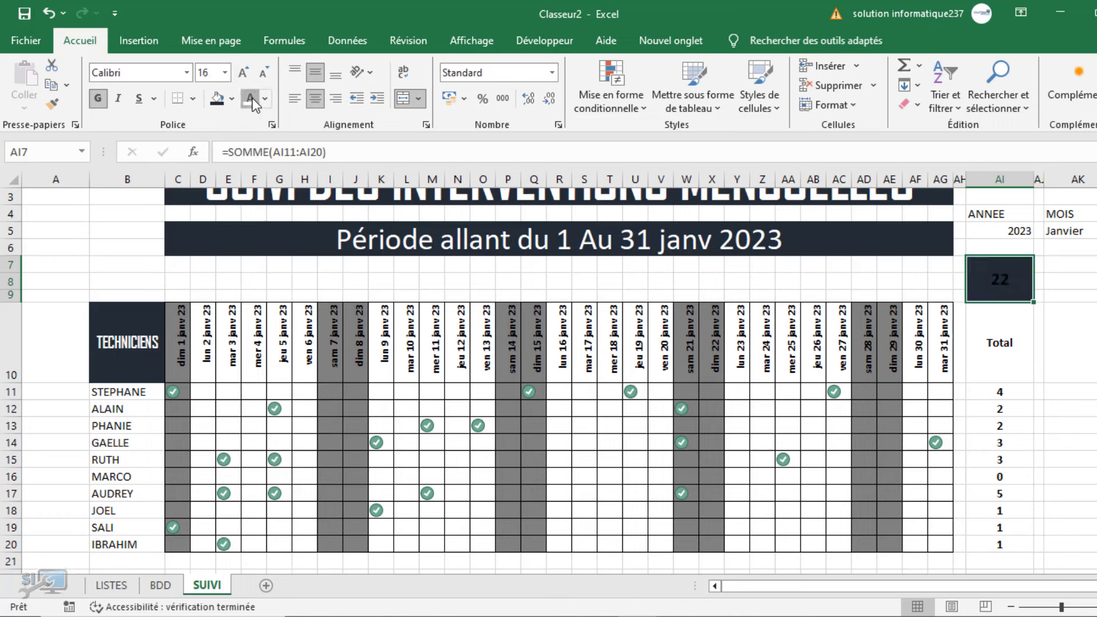
click(250, 98)
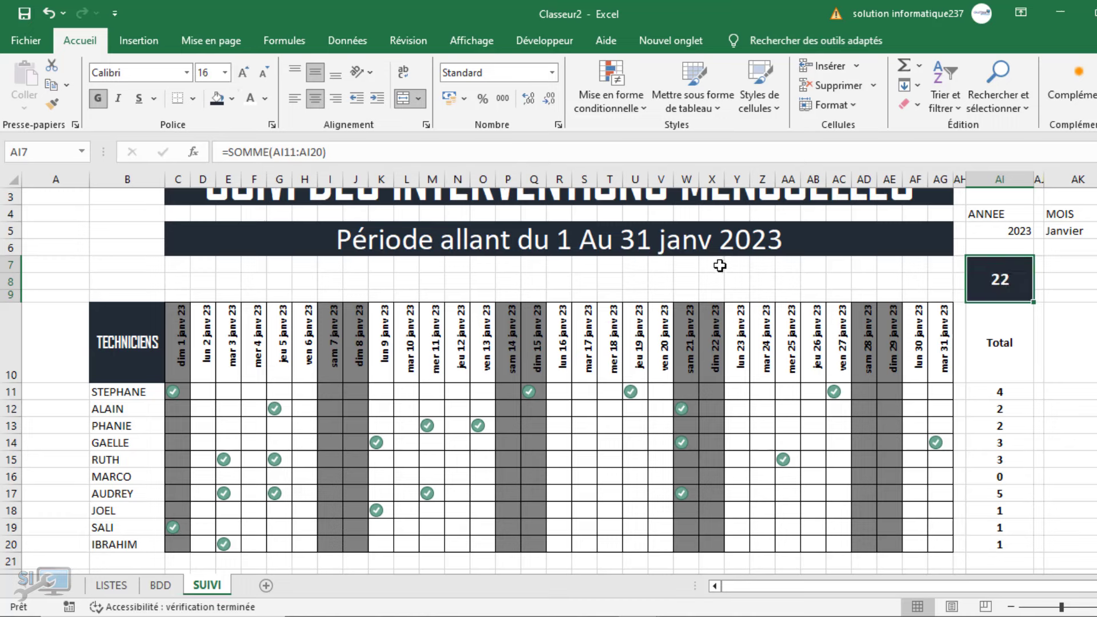
Change the merged overall total to a light gold fill with automatic black text at font size 18.
click(232, 100)
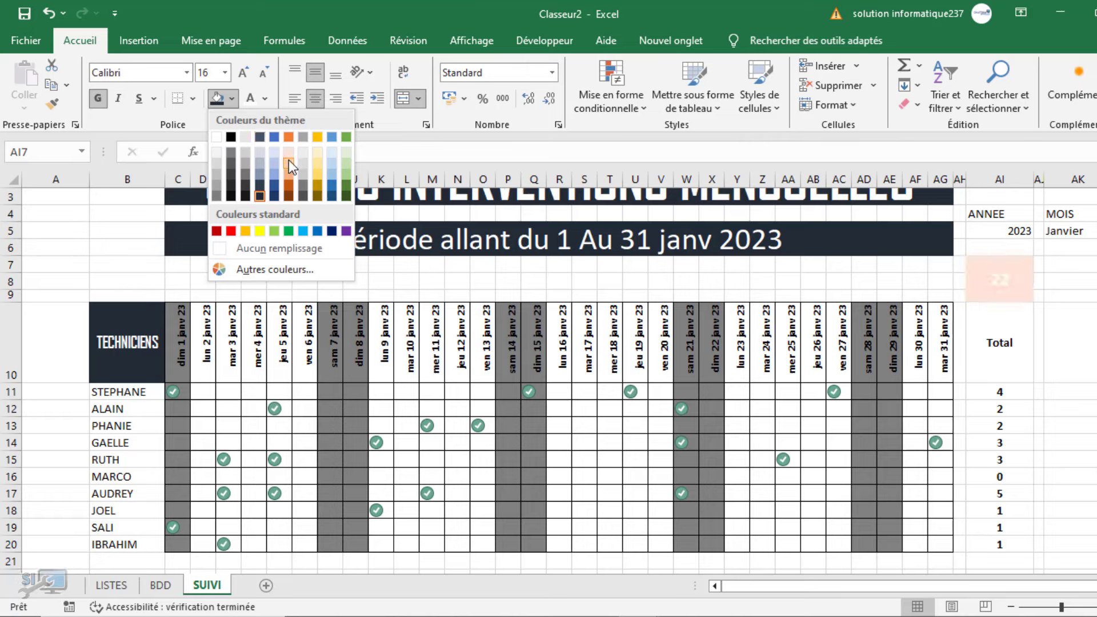
click(320, 176)
click(264, 98)
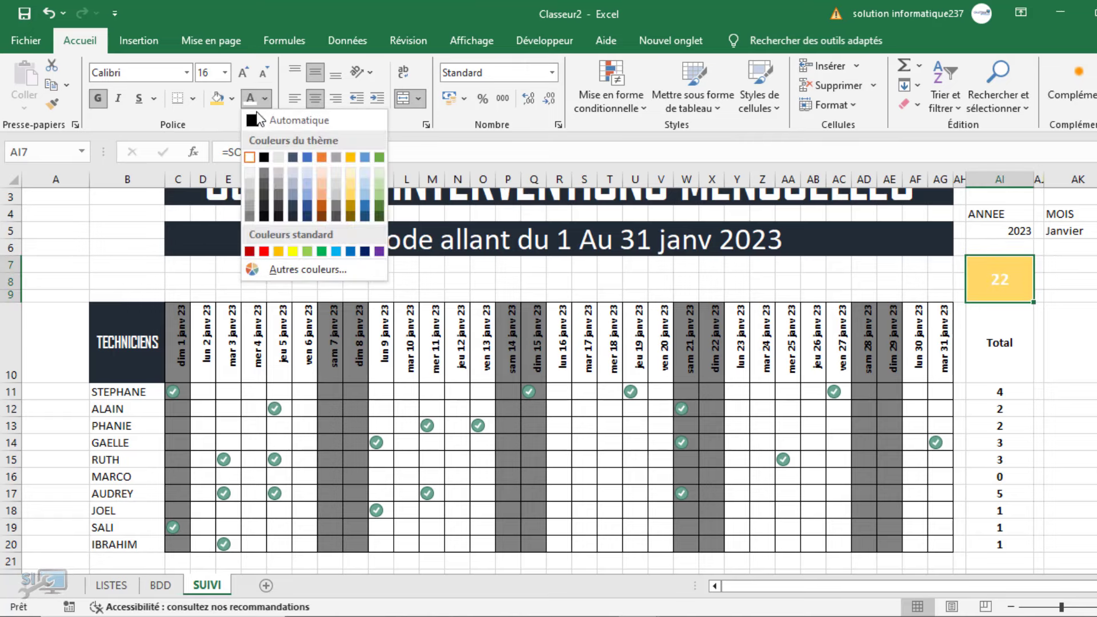
click(266, 116)
click(243, 73)
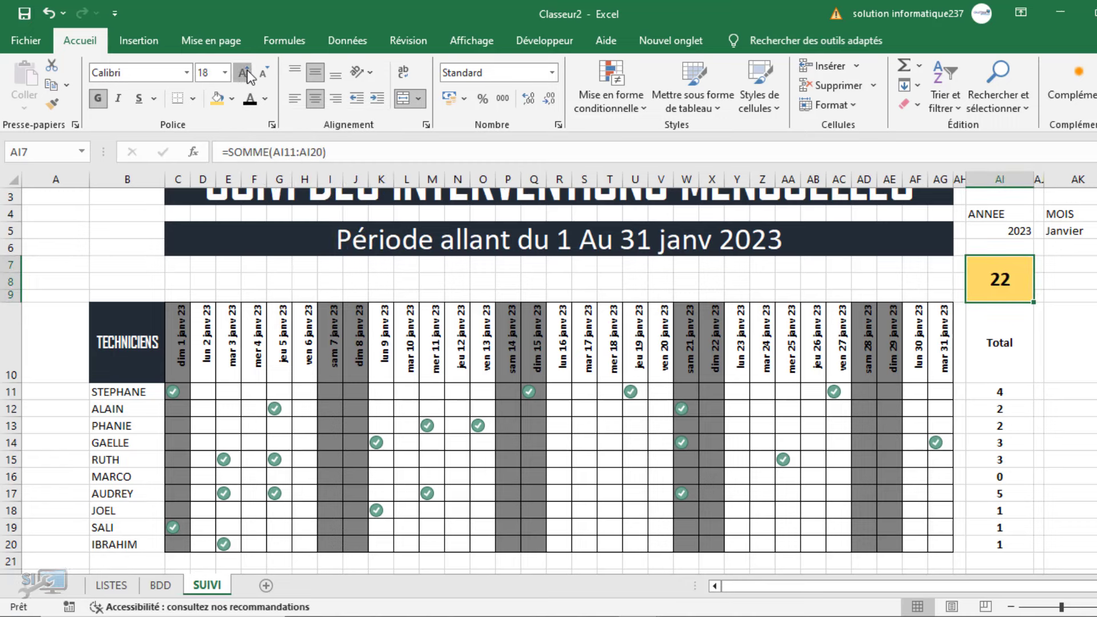
Raise the overall total's font size to 20, and enter the label TOTAL NB INTERV in Z8.
click(243, 72)
click(243, 72)
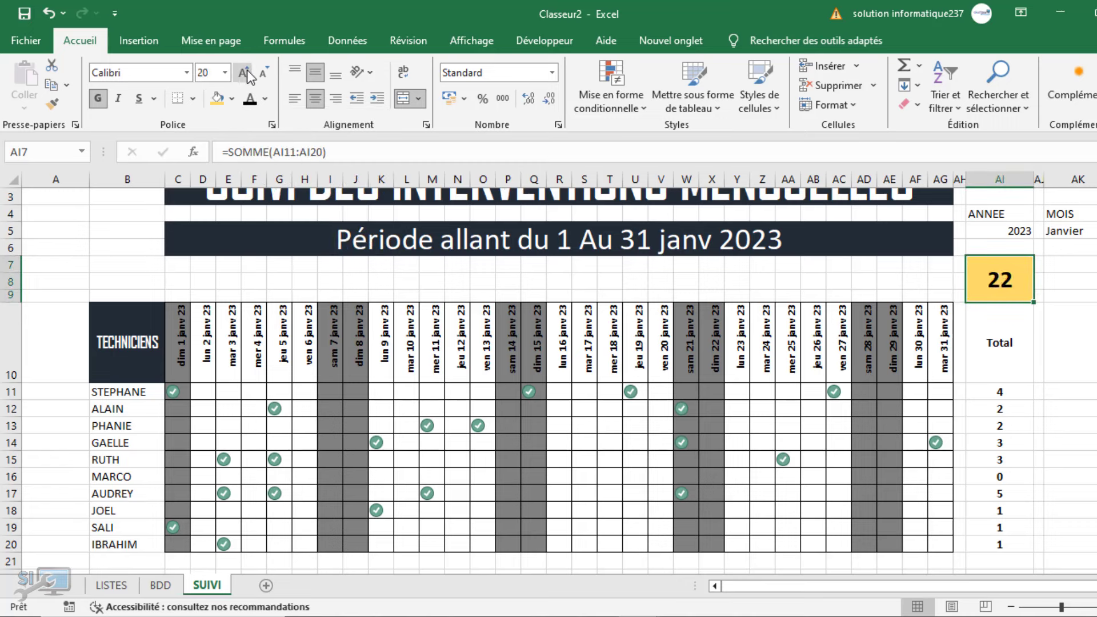
click(766, 277)
text(TOTAL)
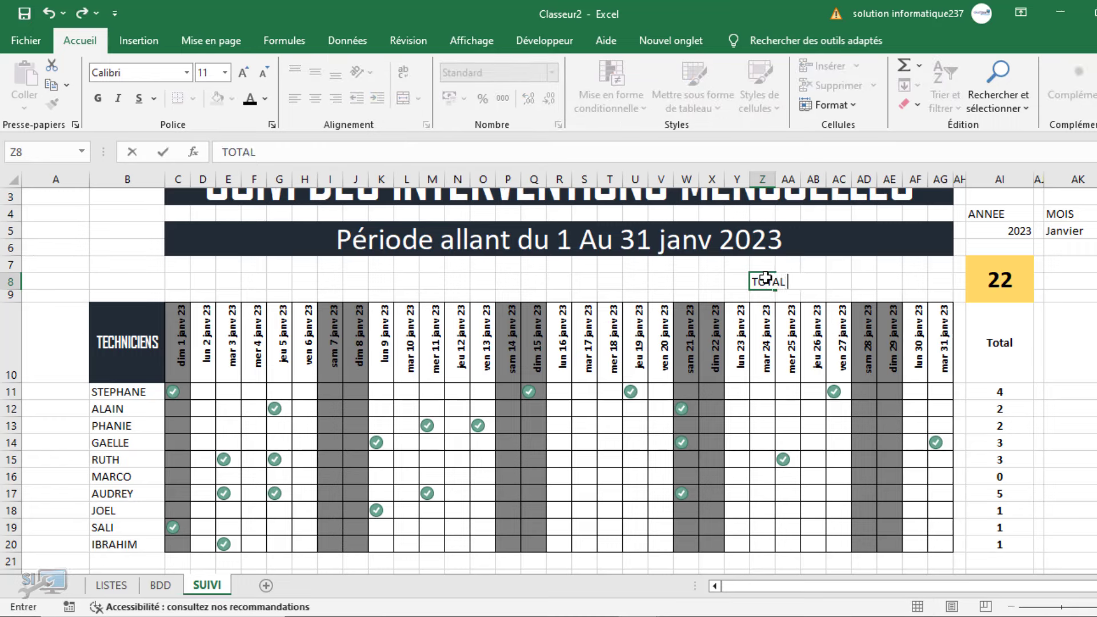
text( NB INTERV)
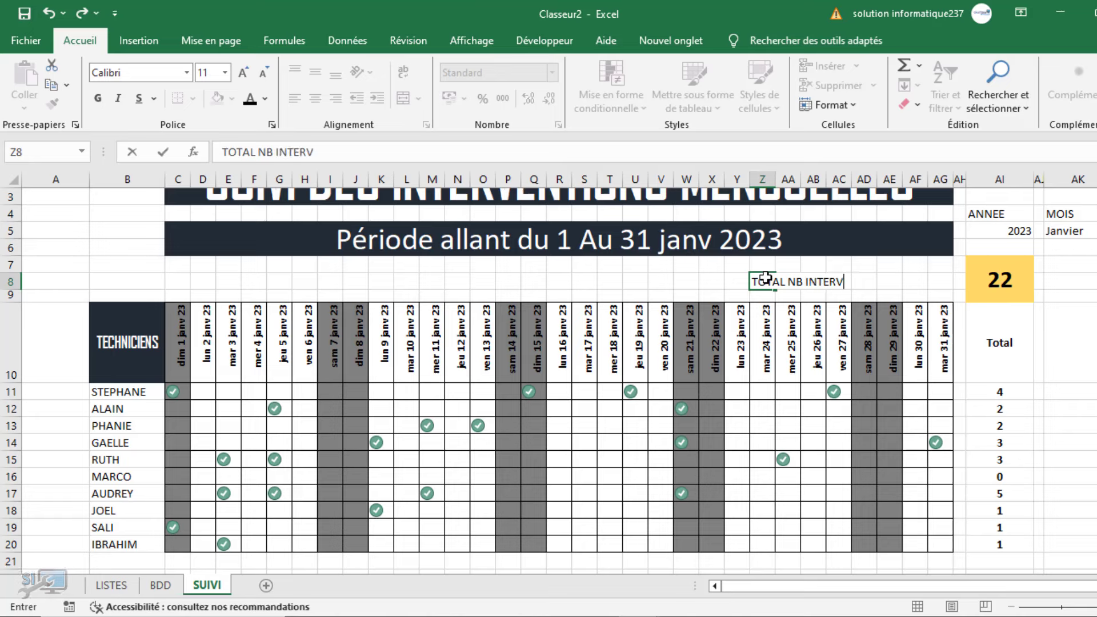
click(683, 284)
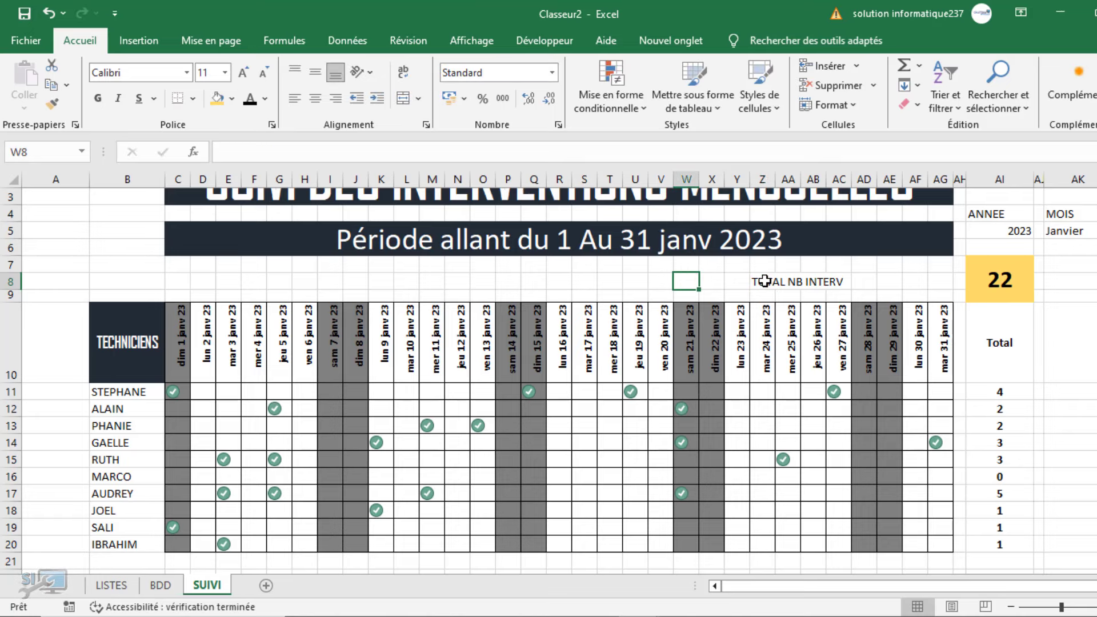
Merge Z8:AH8, align the TOTAL NB INTERV label right, and give it the dark blue-grey fill with white text.
drag(762, 284, 955, 277)
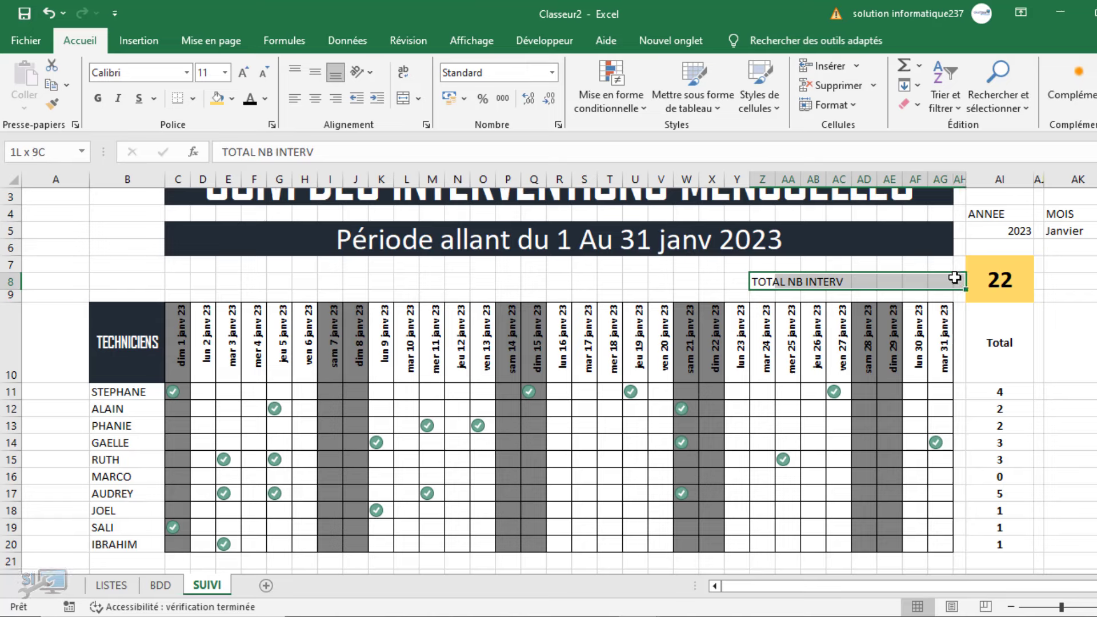
click(403, 99)
click(336, 98)
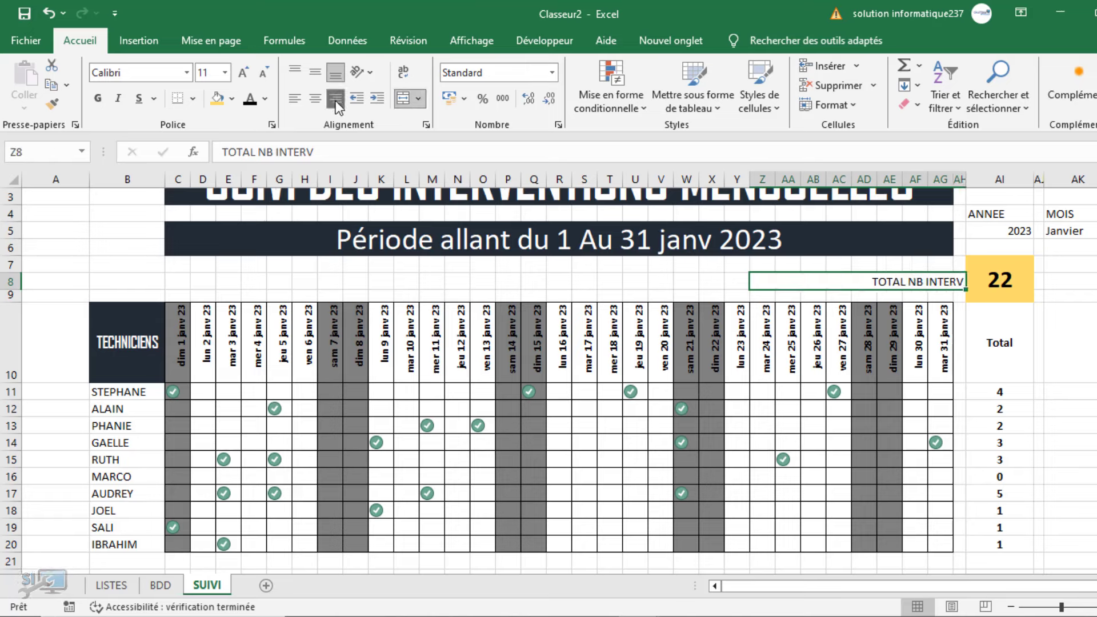
click(235, 100)
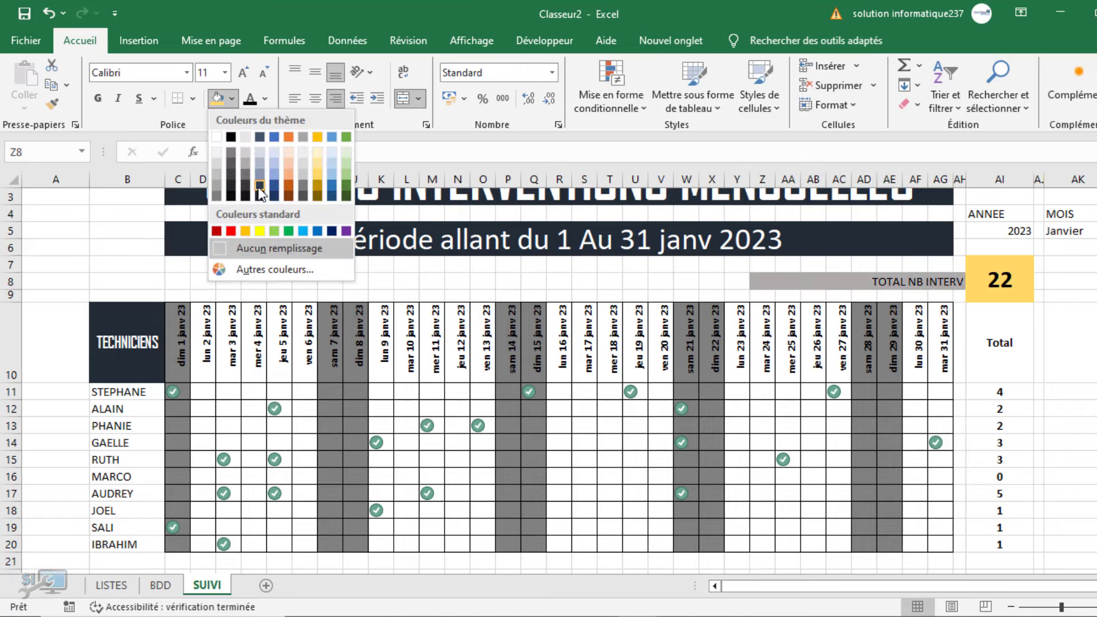
click(260, 197)
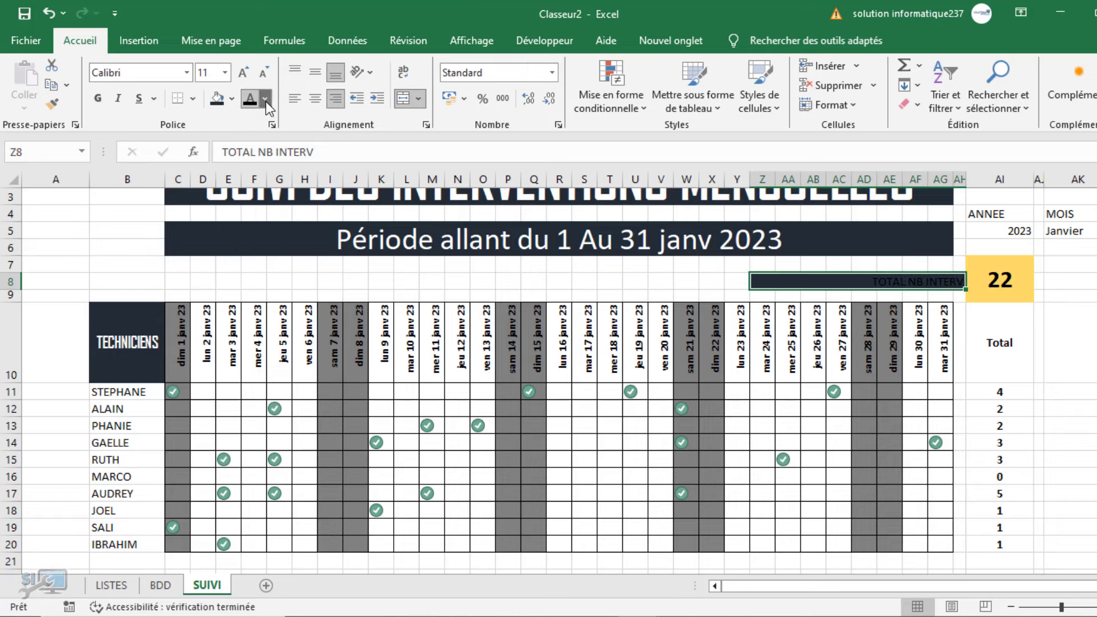
click(266, 101)
click(248, 156)
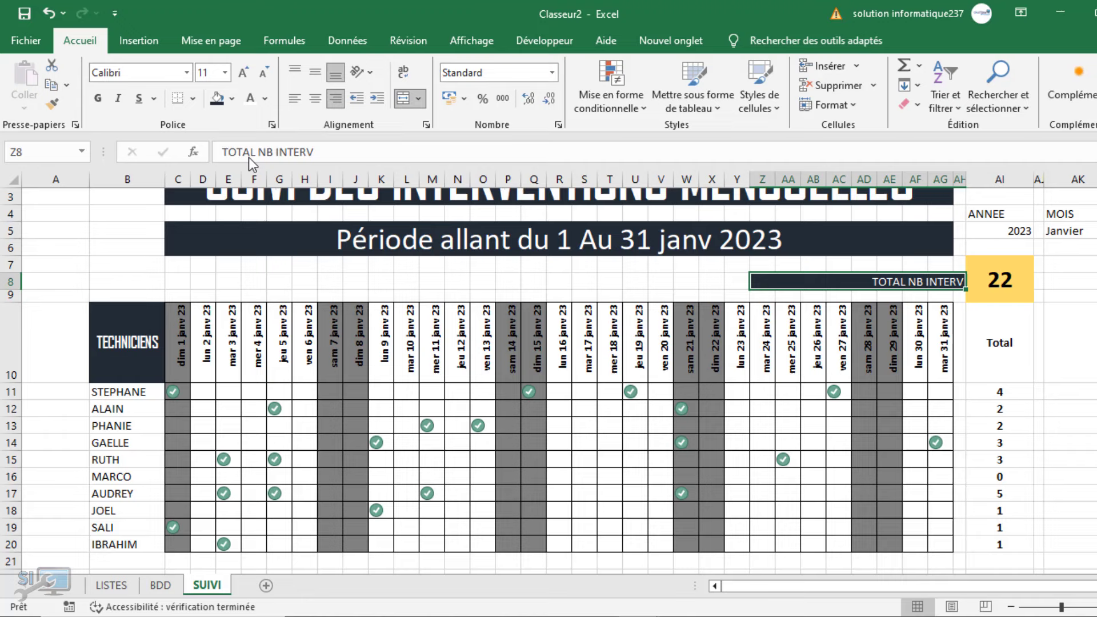
Format the TOTAL NB INTERV label in bold Agency FB at size 11.
click(187, 72)
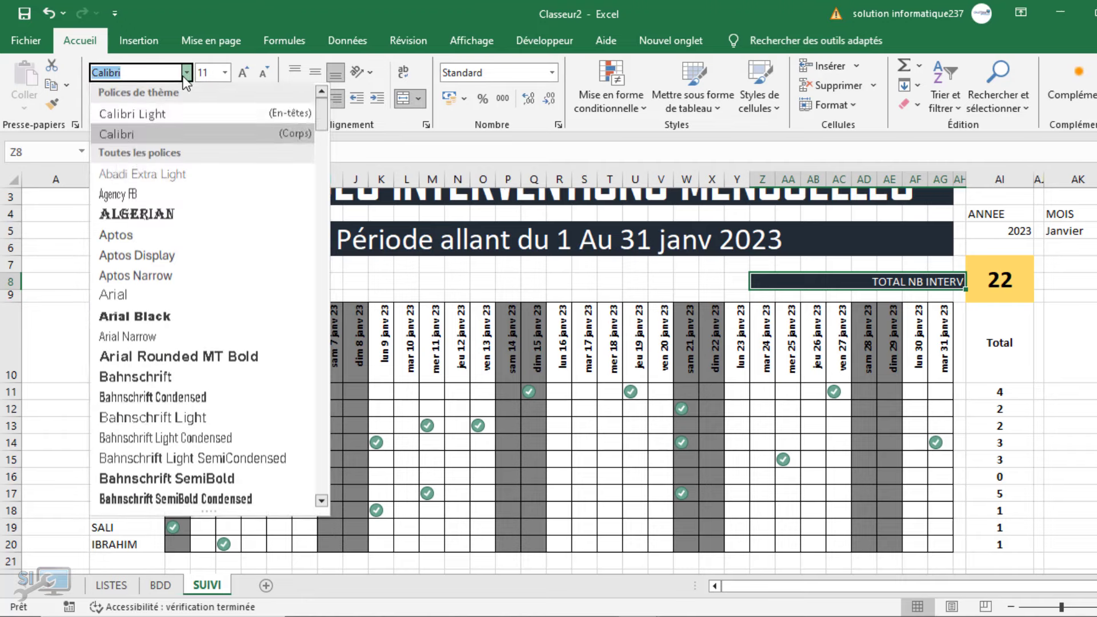
click(137, 195)
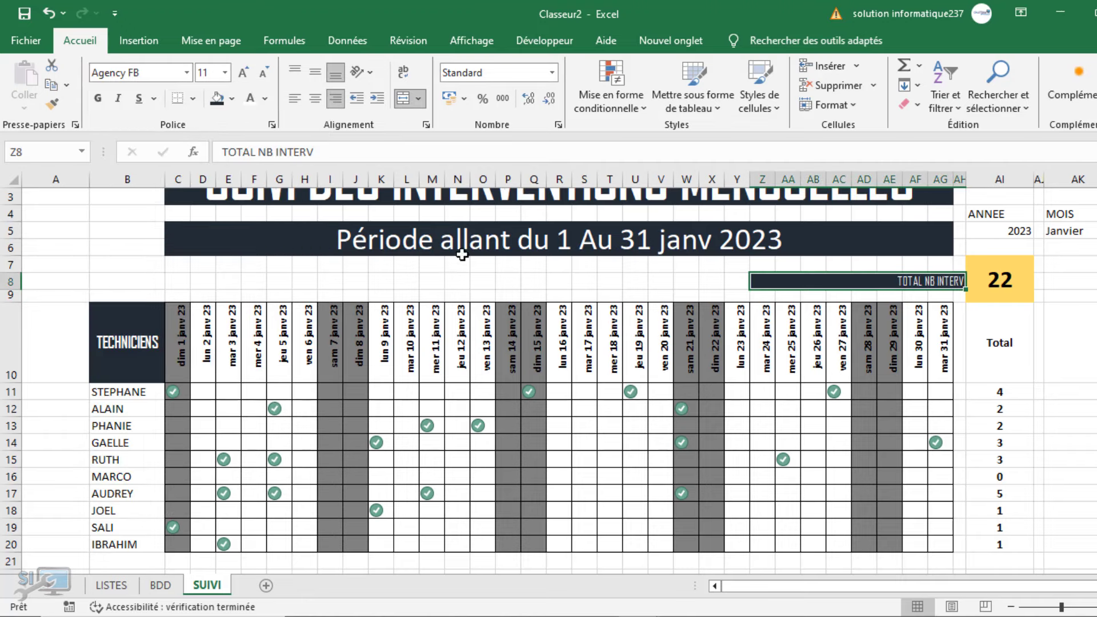
click(98, 98)
click(243, 74)
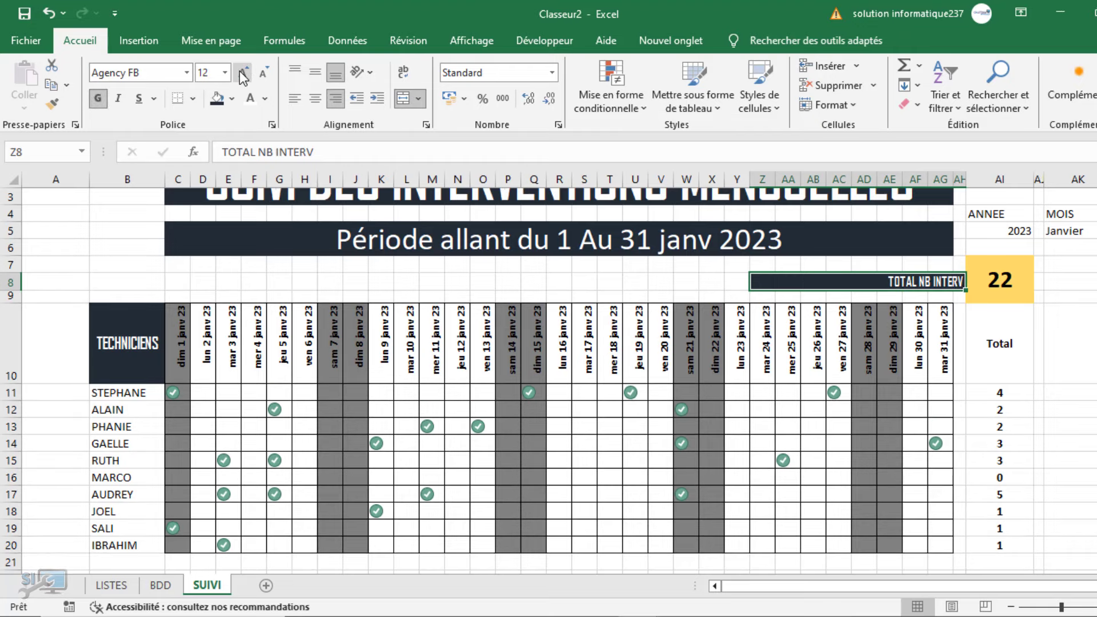
click(260, 77)
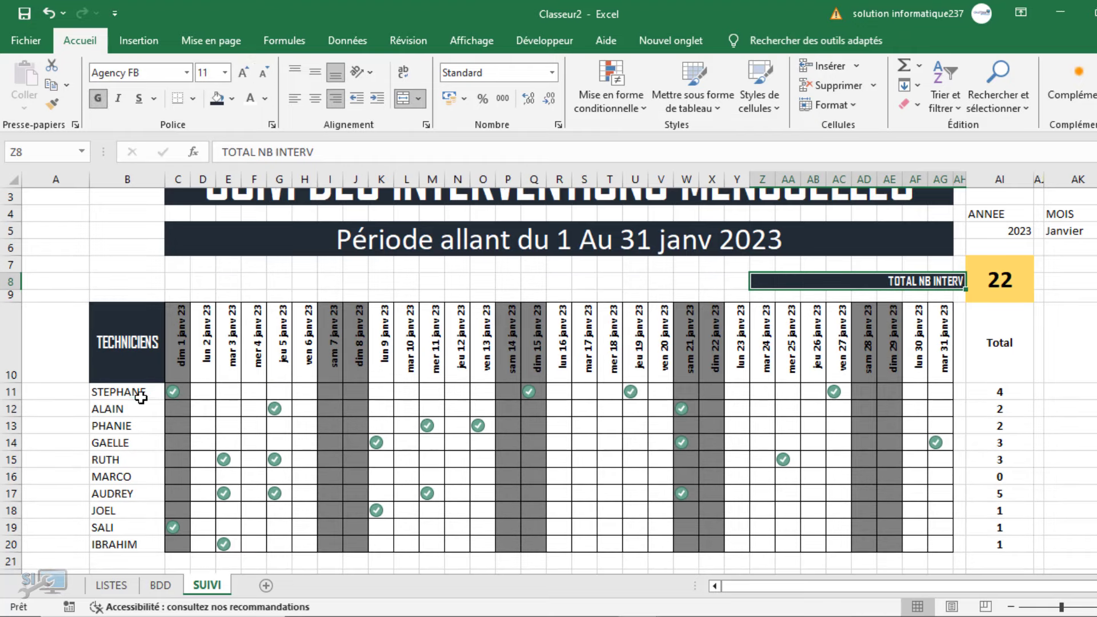
Format the technician names in B11:B20 in bold Agency FB.
click(141, 394)
drag(141, 394, 143, 546)
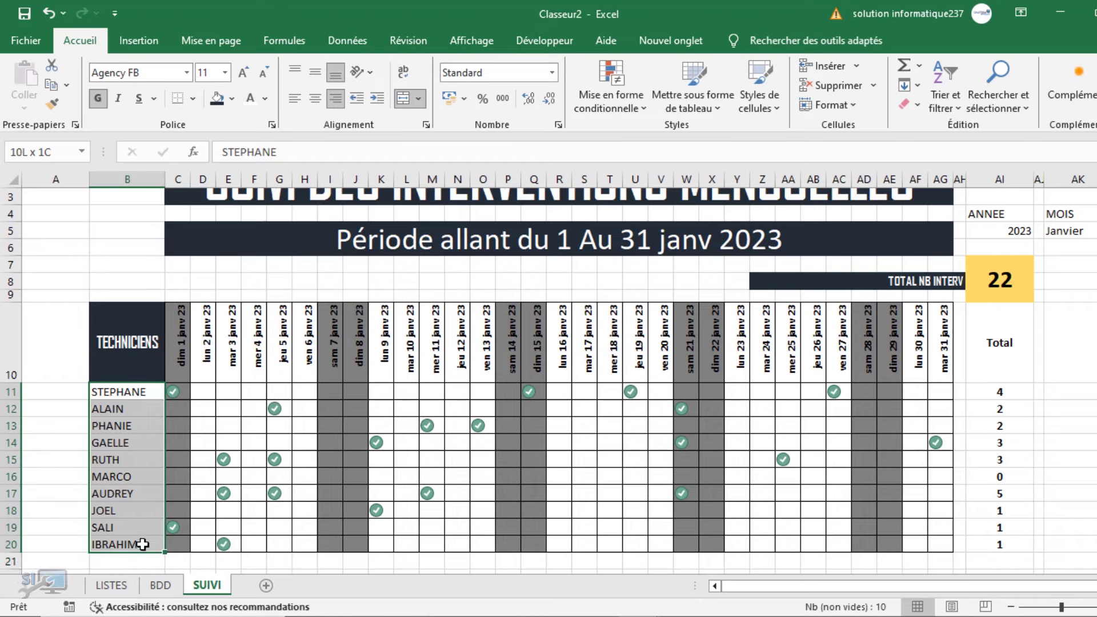
click(103, 72)
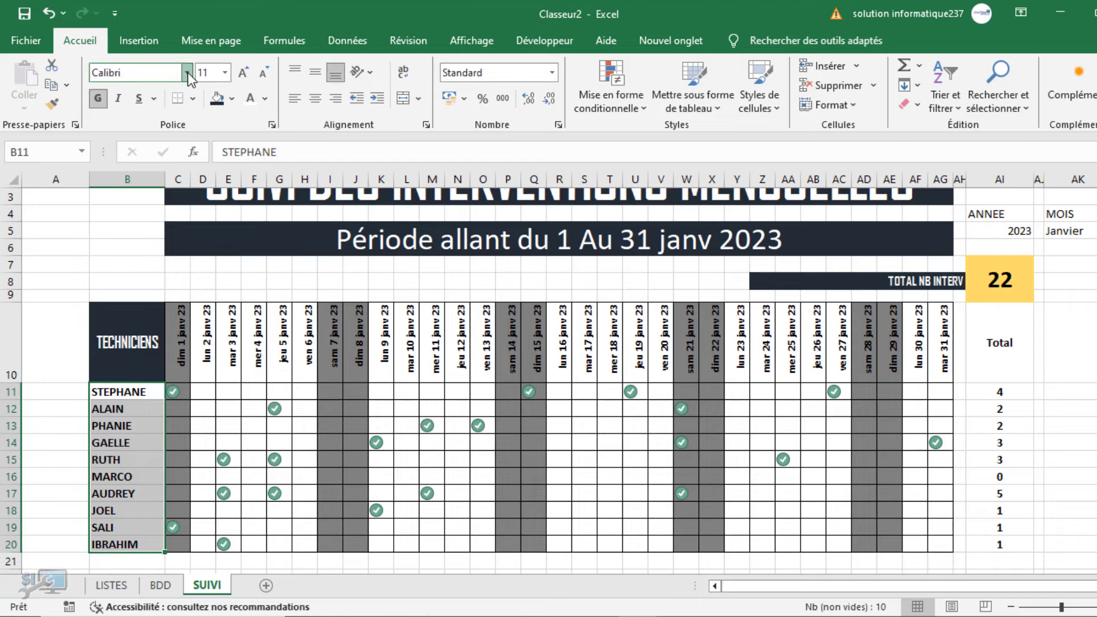
click(187, 73)
click(152, 194)
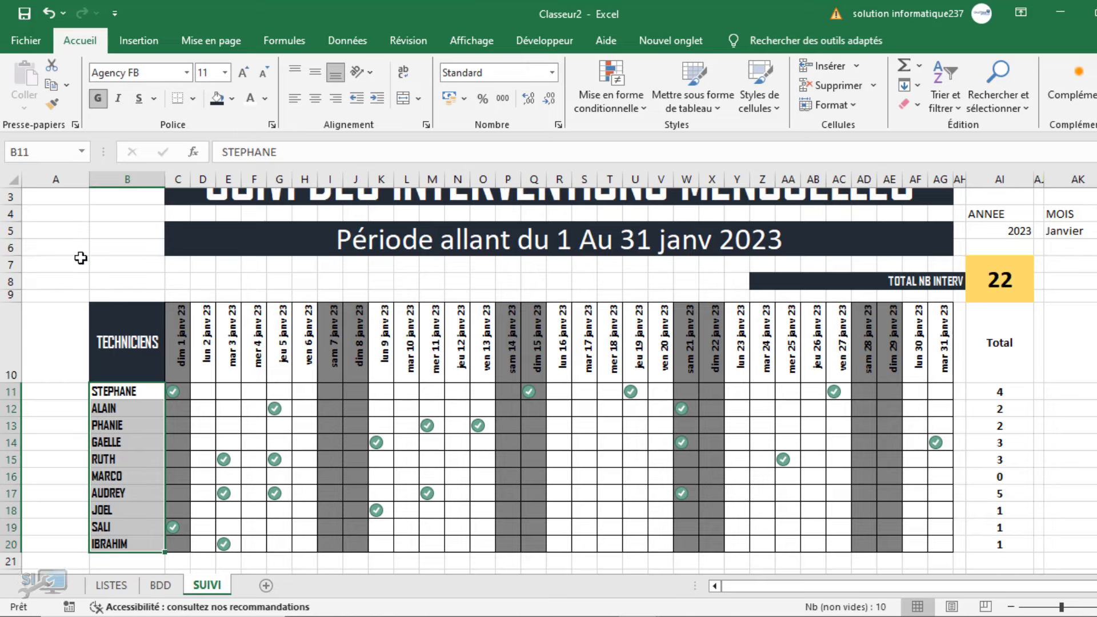
click(81, 258)
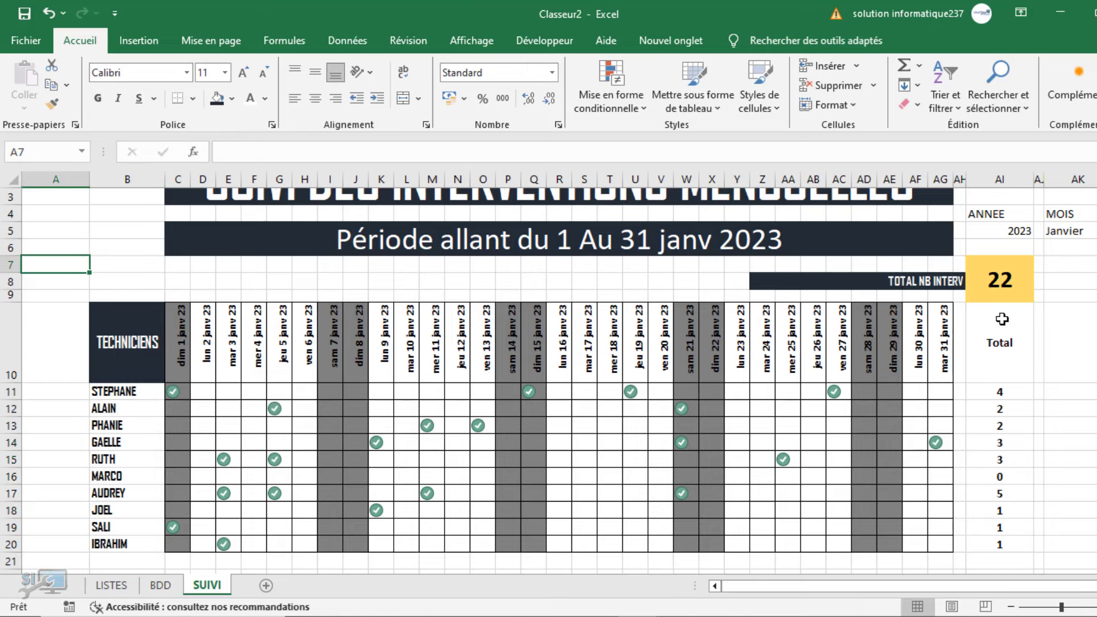
Give the Total header in AI10 the dark blue-grey fill and white text, and enlarge its font.
click(1000, 333)
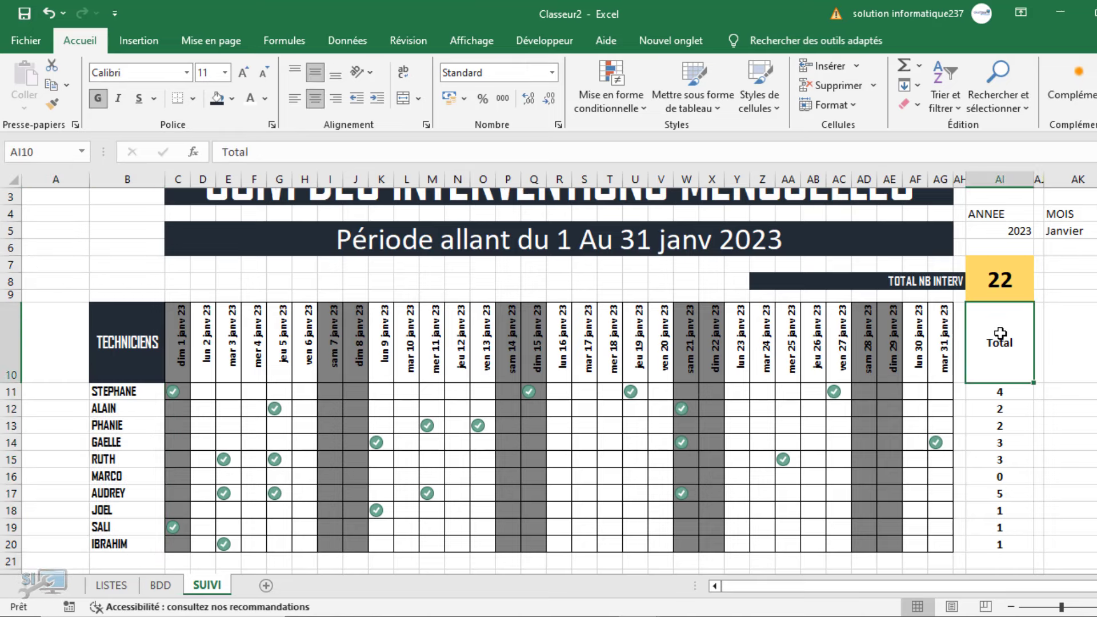
click(224, 103)
click(252, 99)
click(245, 71)
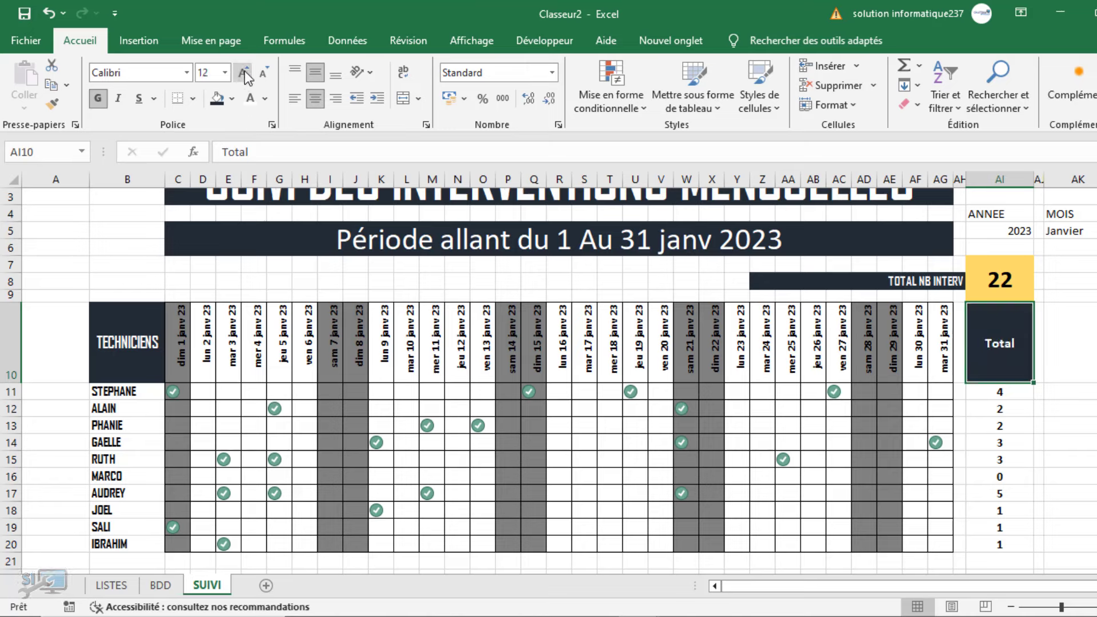
click(244, 71)
click(245, 71)
Apply all borders to the technicians' totals in AI11:AI20 and to the technician names in B11:B20.
click(1003, 393)
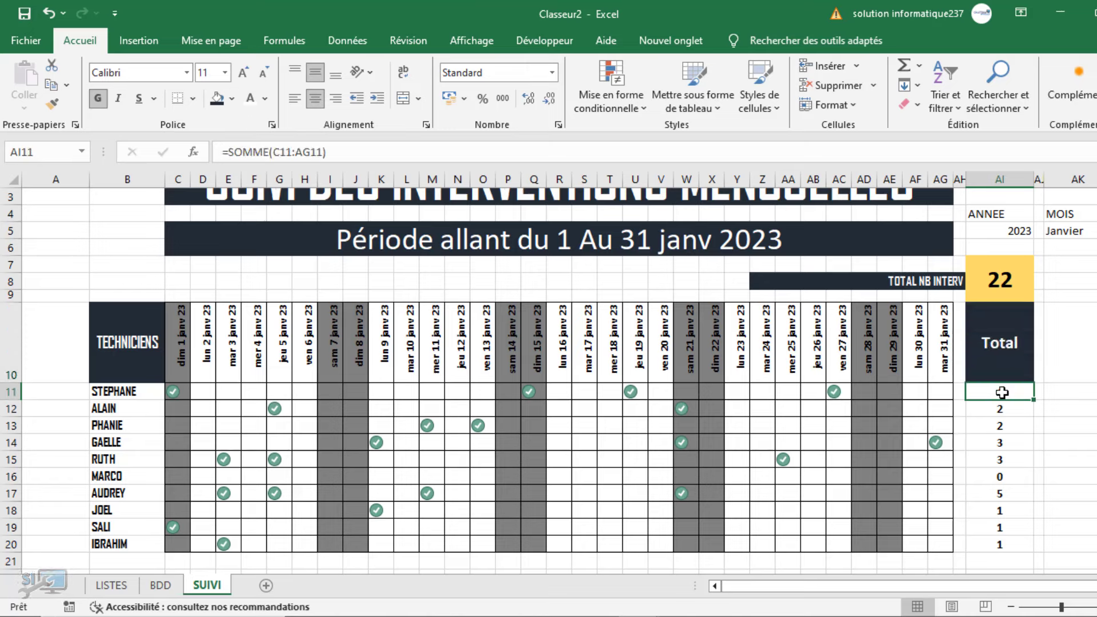
drag(1003, 393, 1002, 545)
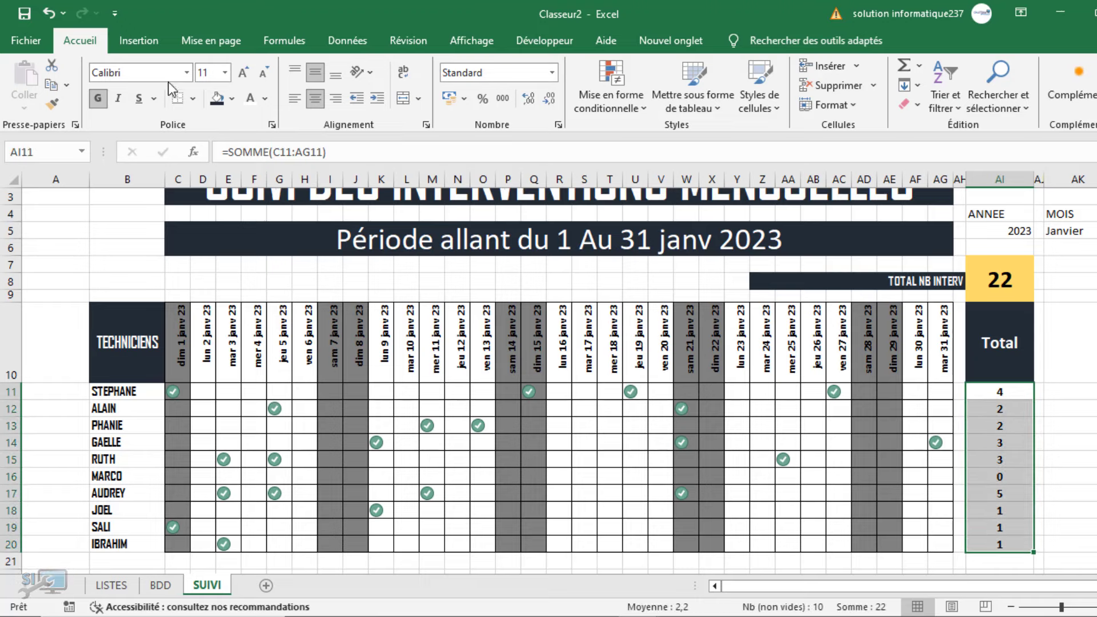
click(192, 99)
click(208, 236)
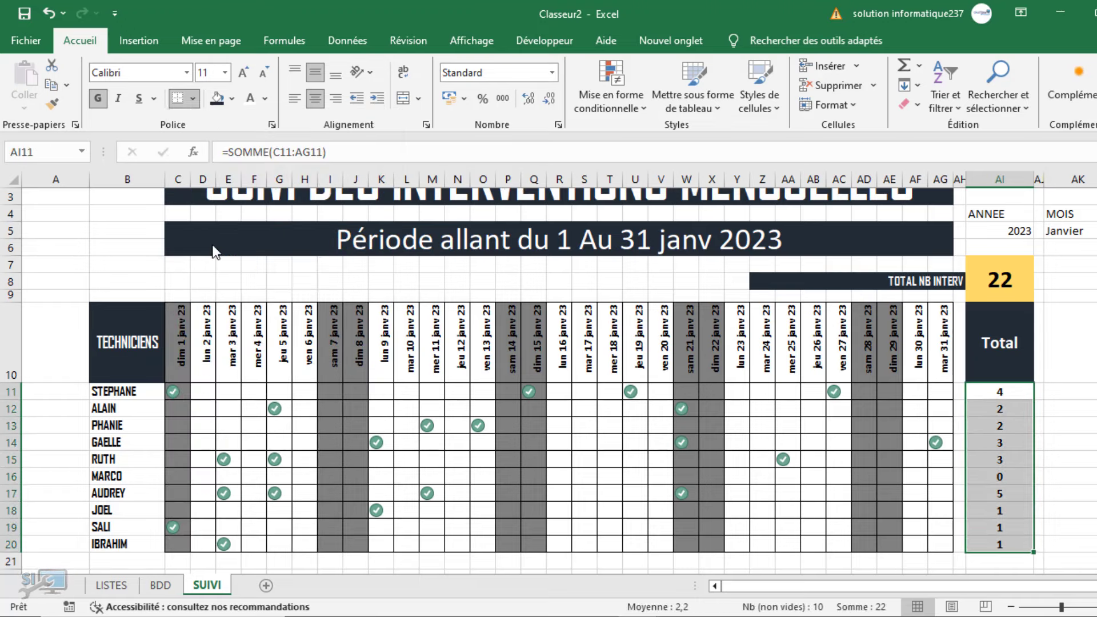
drag(123, 392, 130, 544)
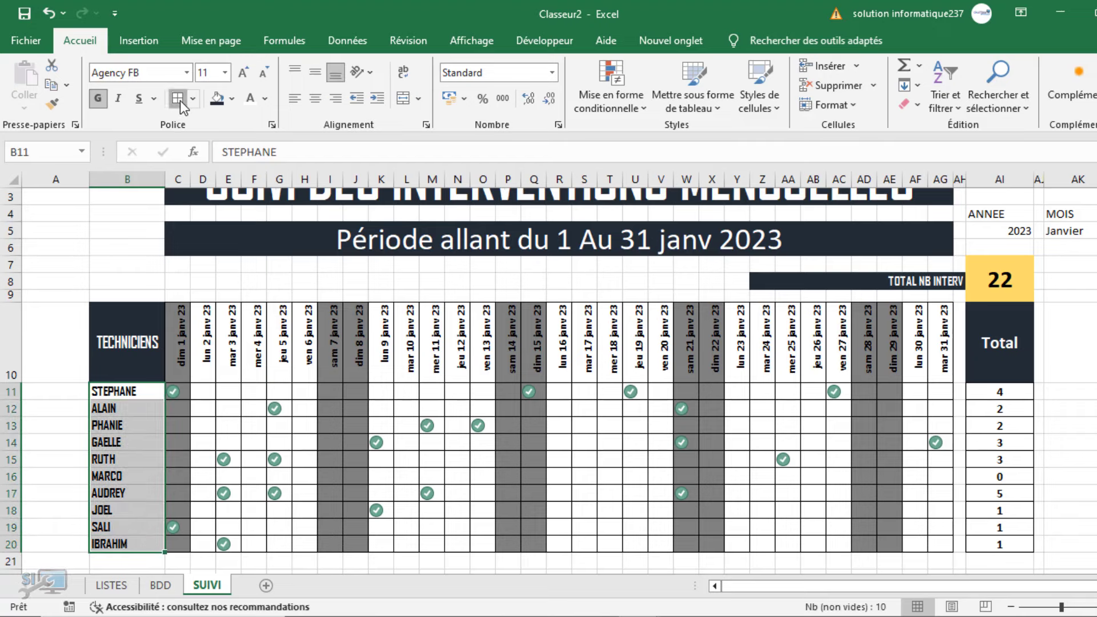
click(531, 411)
Hide the helper dates in A1:A2 by making their text white.
scroll(343, 316, up, 1)
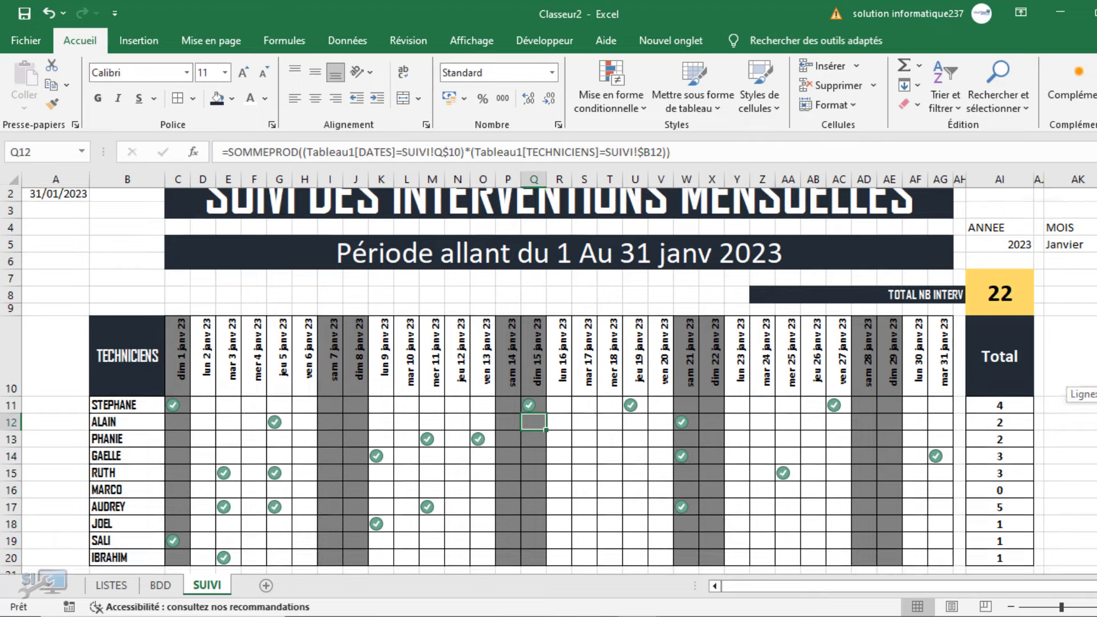
drag(67, 201, 66, 216)
click(250, 101)
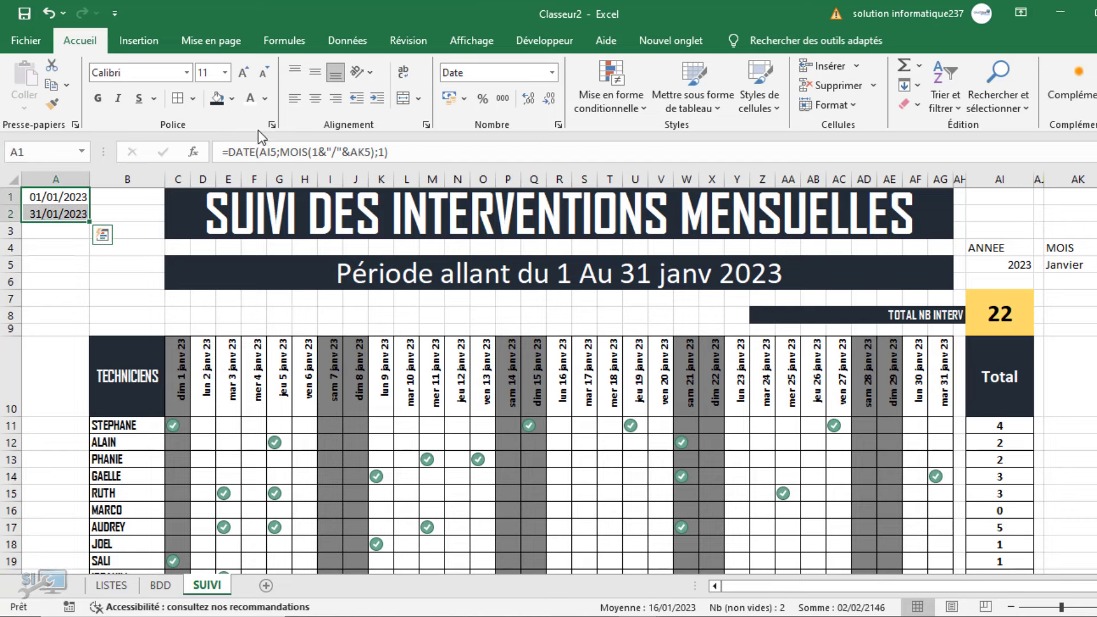
click(250, 100)
click(79, 247)
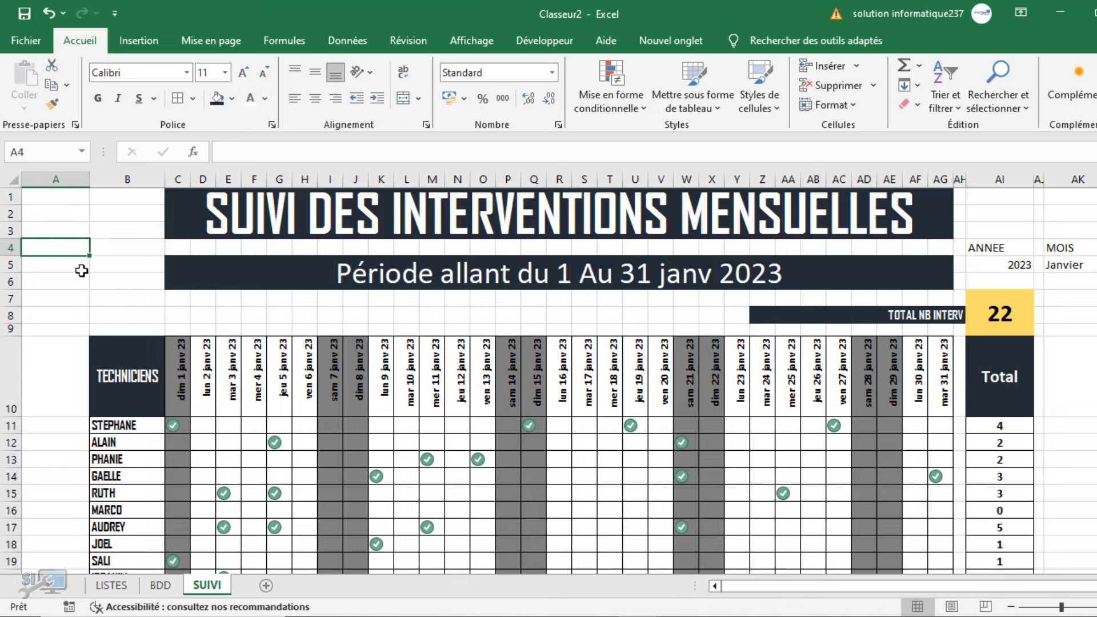
Format the ANNEE header in AI4 with dark blue-grey fill and bold, centred white text.
click(994, 262)
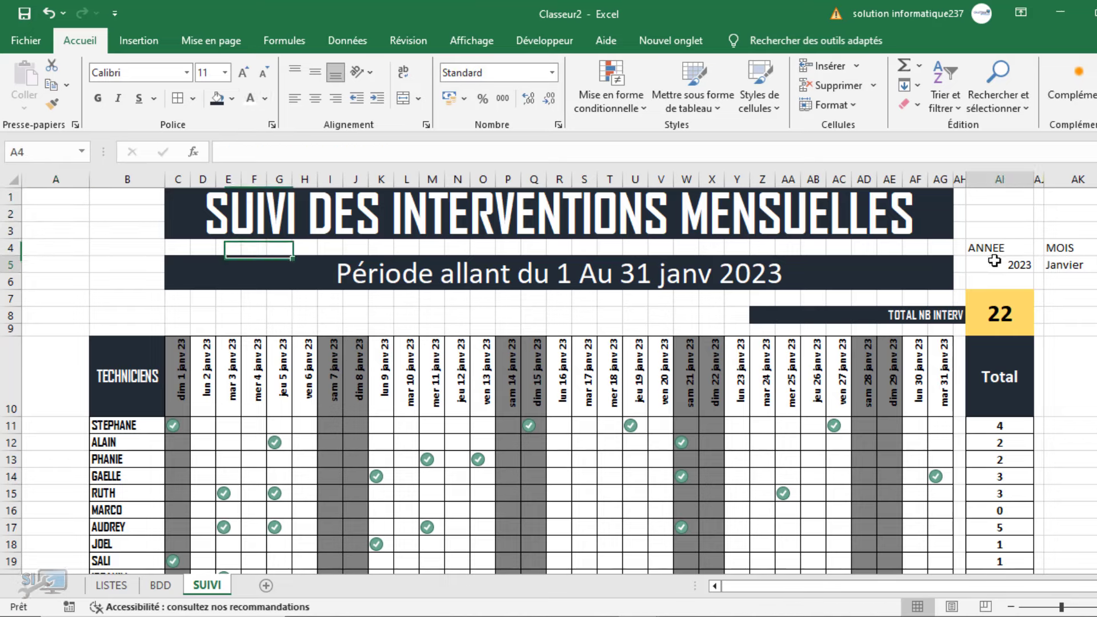
click(992, 248)
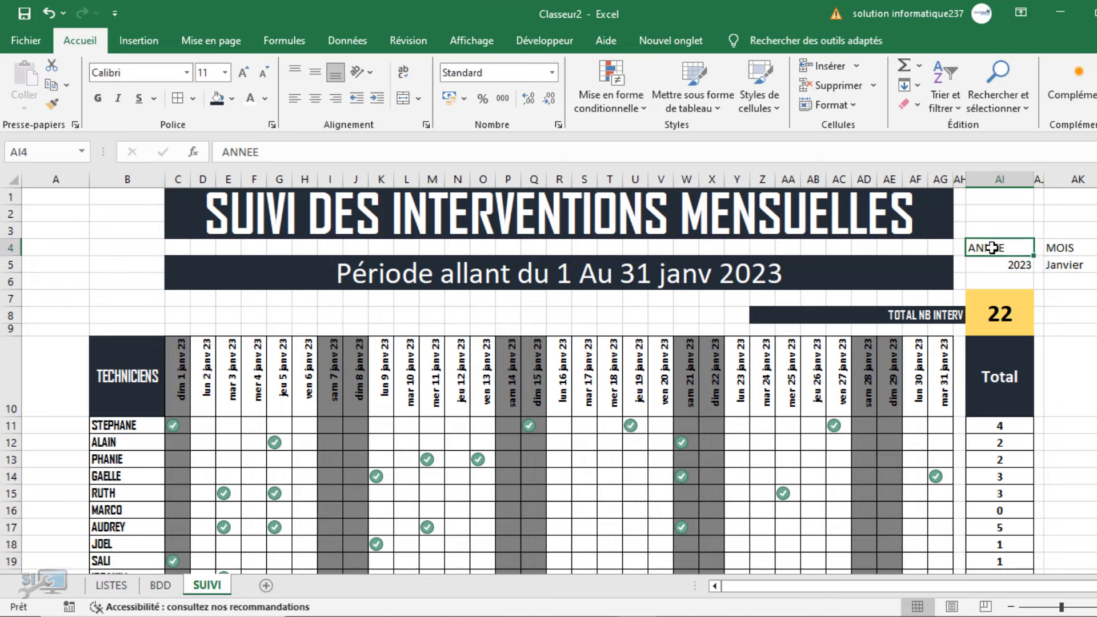
mouse_move(992, 248)
mouse_down()
mouse_move(1041, 244)
mouse_move(985, 244)
mouse_up()
click(217, 98)
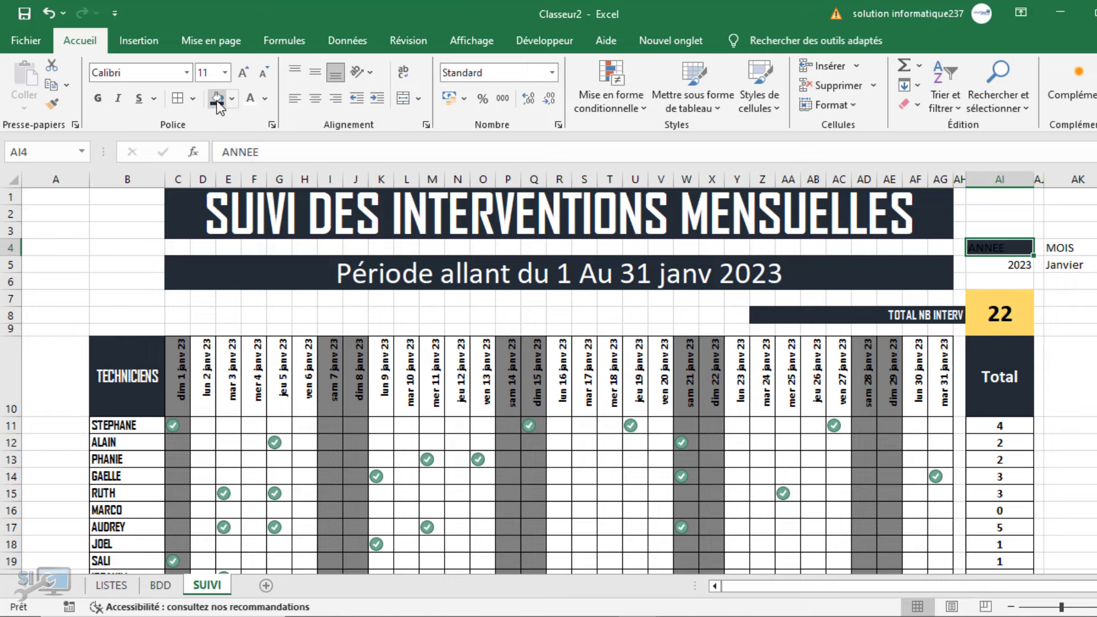
click(248, 98)
click(98, 98)
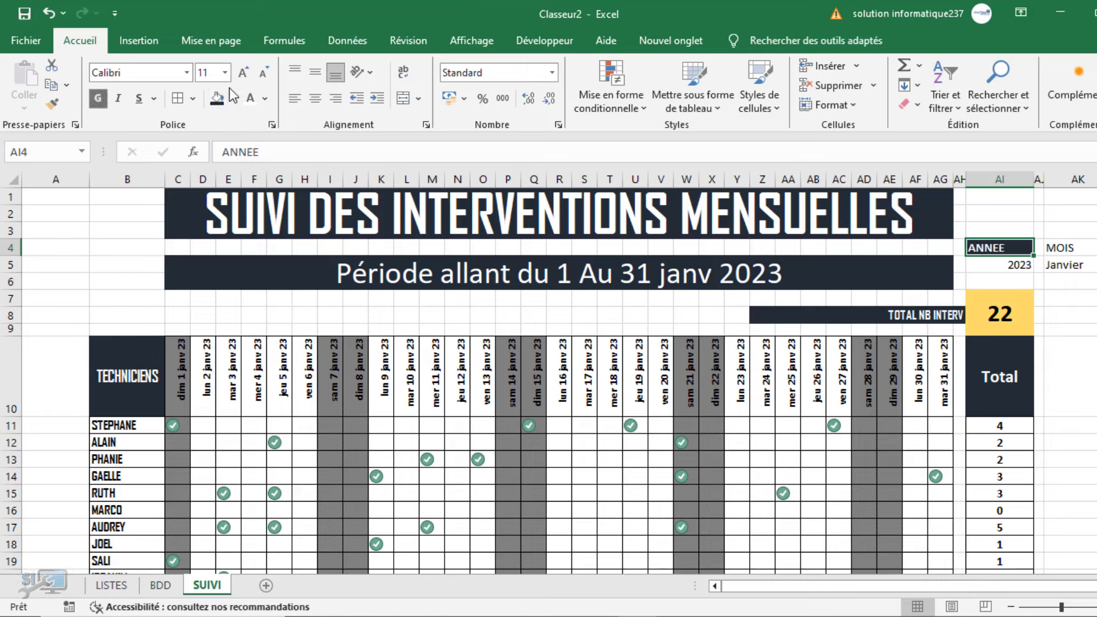
click(315, 98)
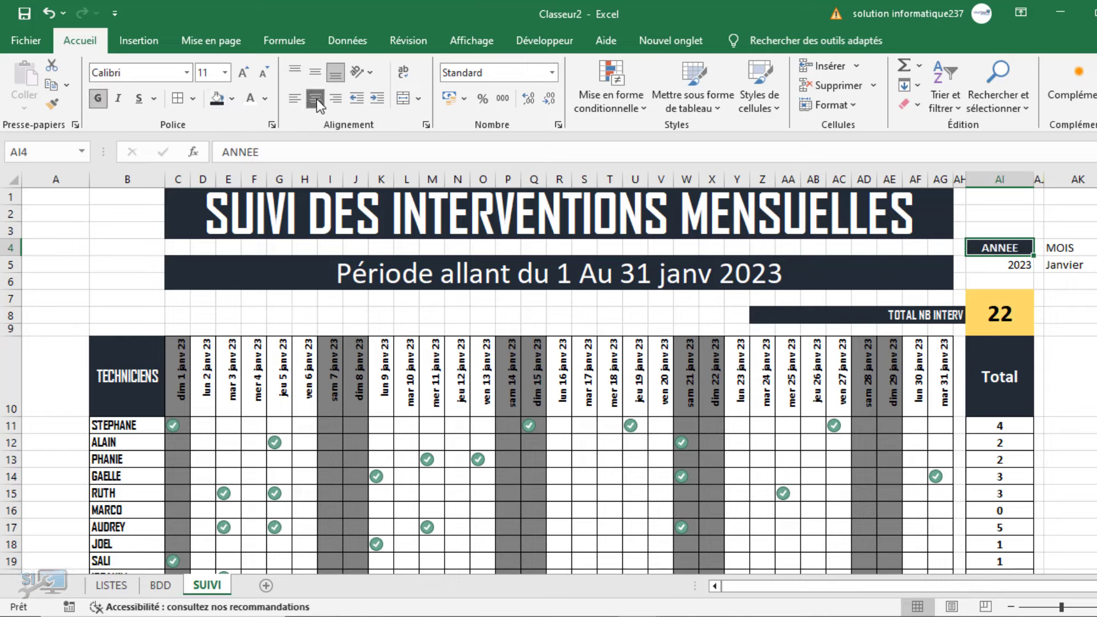
Copy the ANNEE header's formatting onto the MOIS header in AK4.
click(1077, 249)
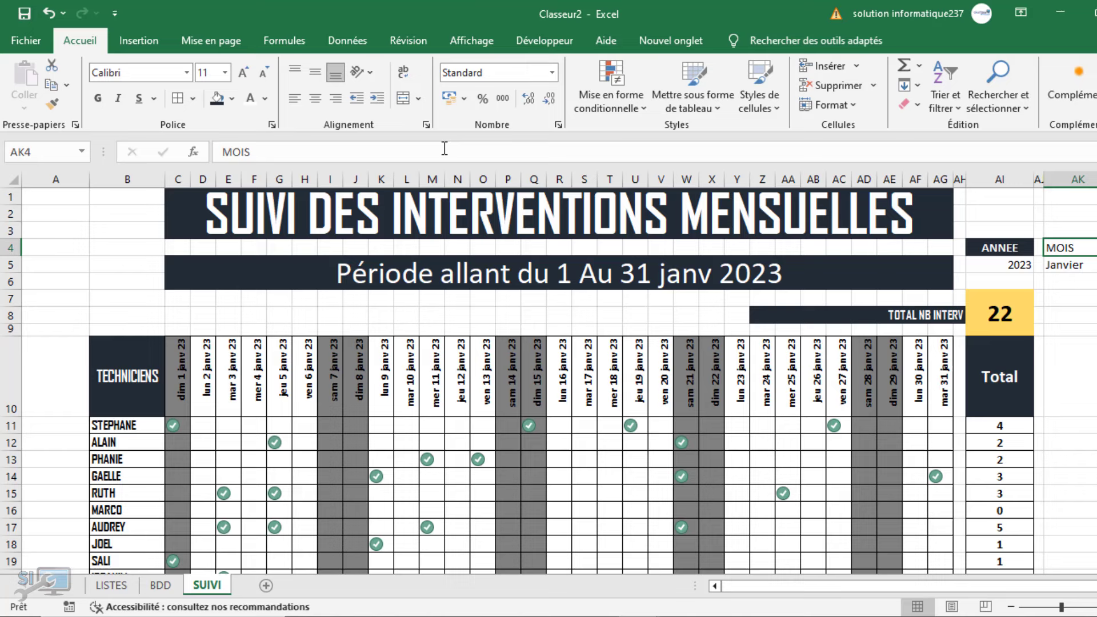
click(990, 248)
click(52, 104)
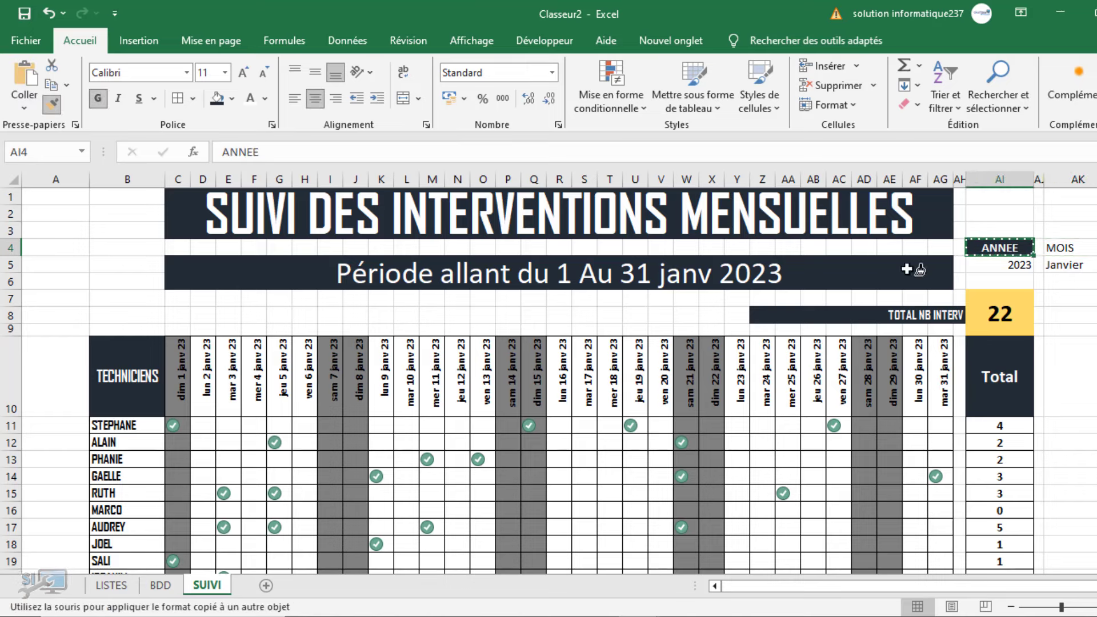
click(1077, 248)
Fill the year in AI5 and the month in AK5 with light gold and centre both values.
click(990, 269)
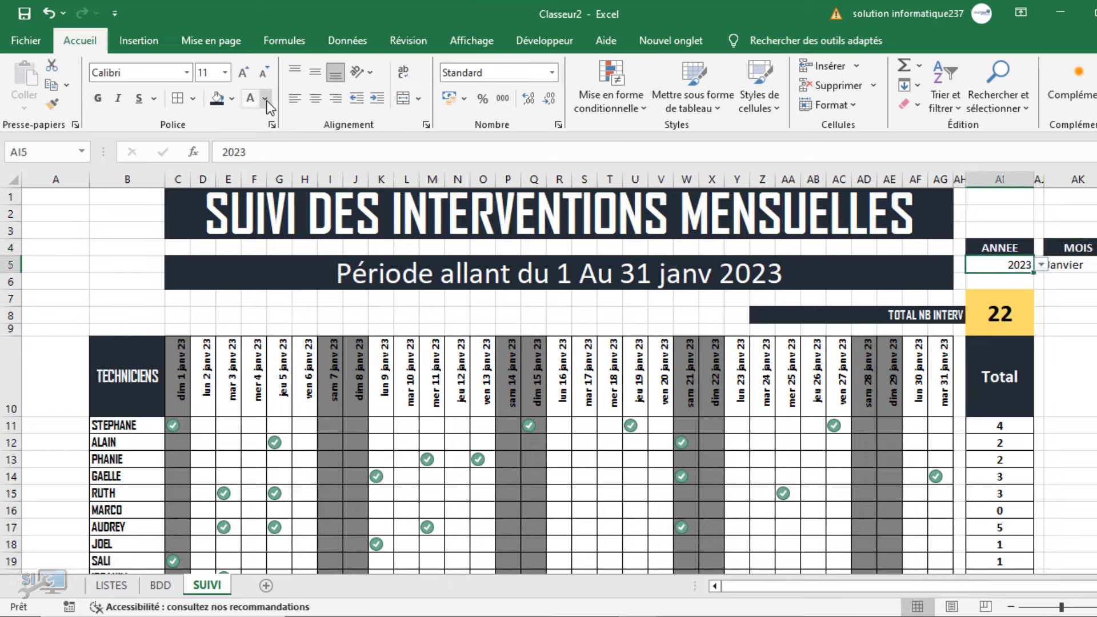
click(233, 99)
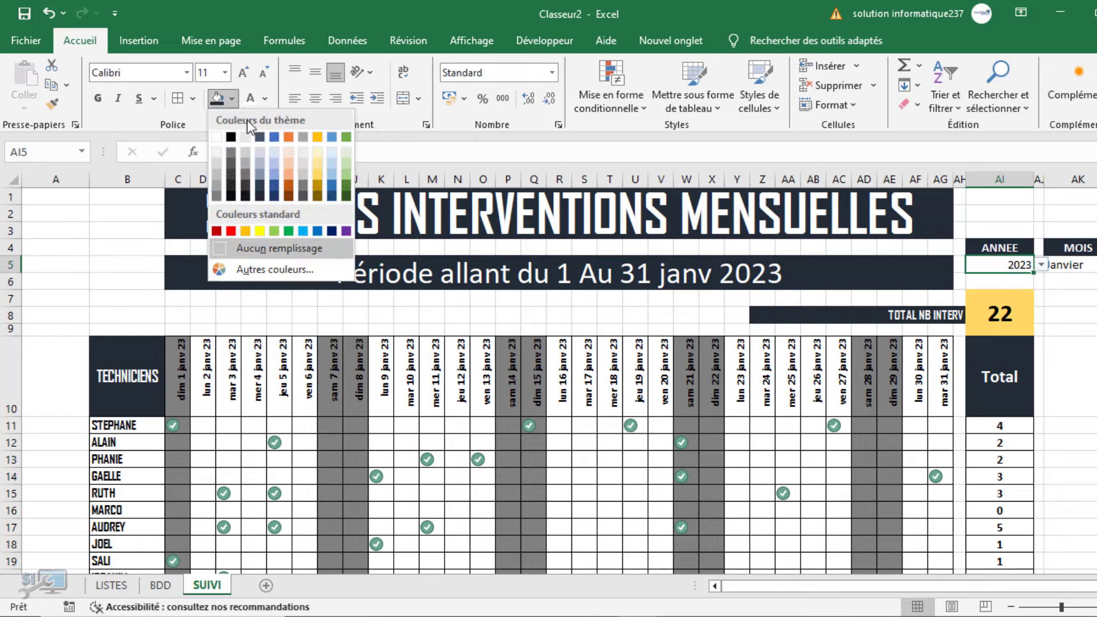
click(318, 176)
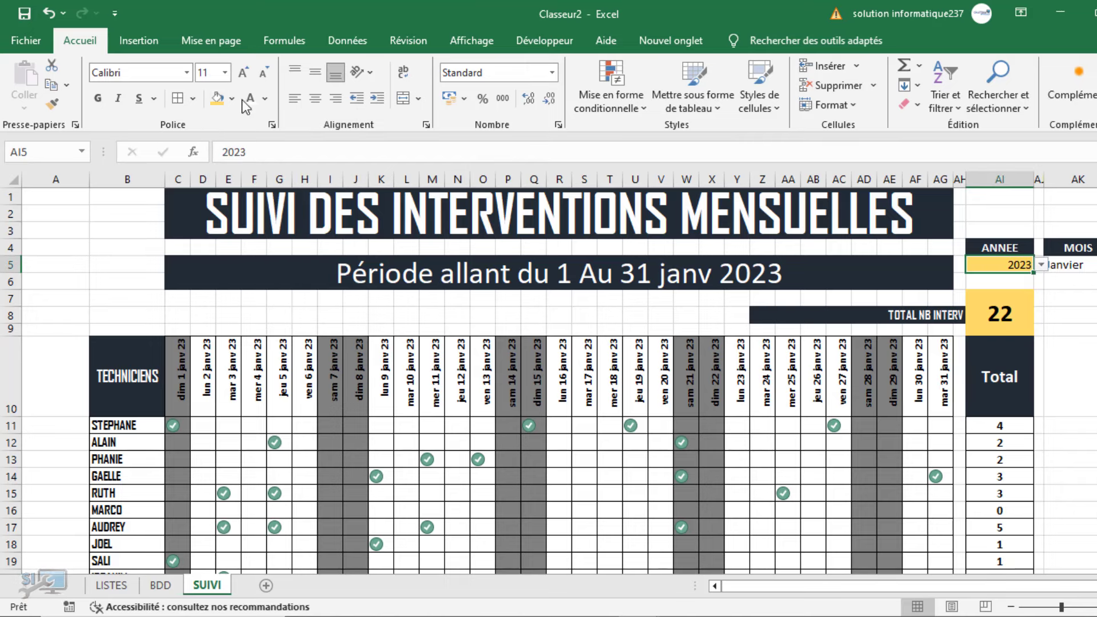
click(314, 99)
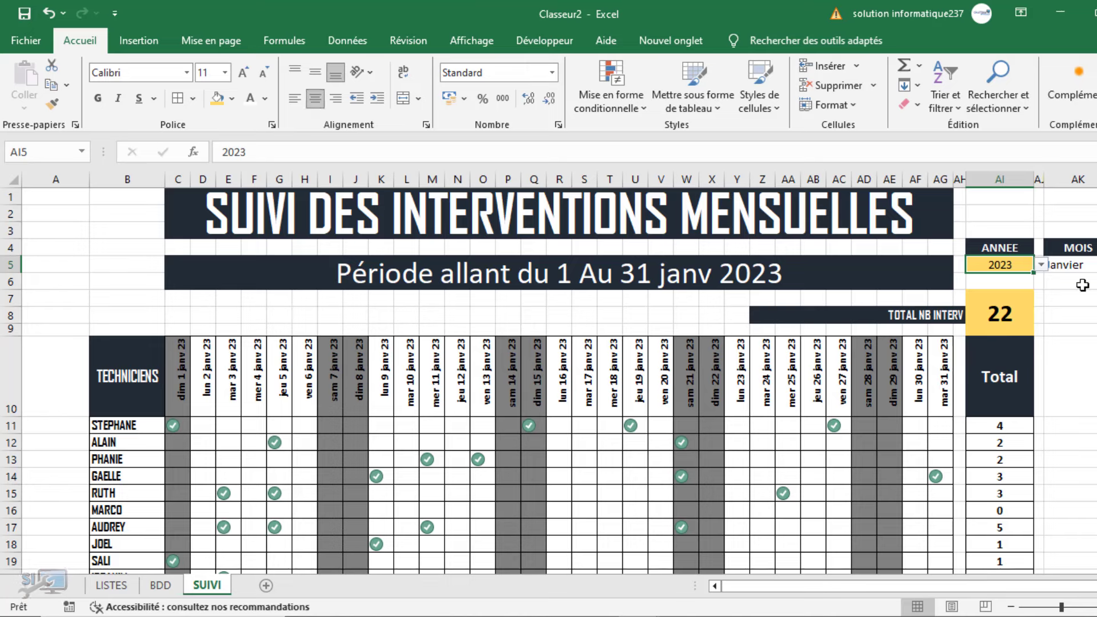
click(1074, 266)
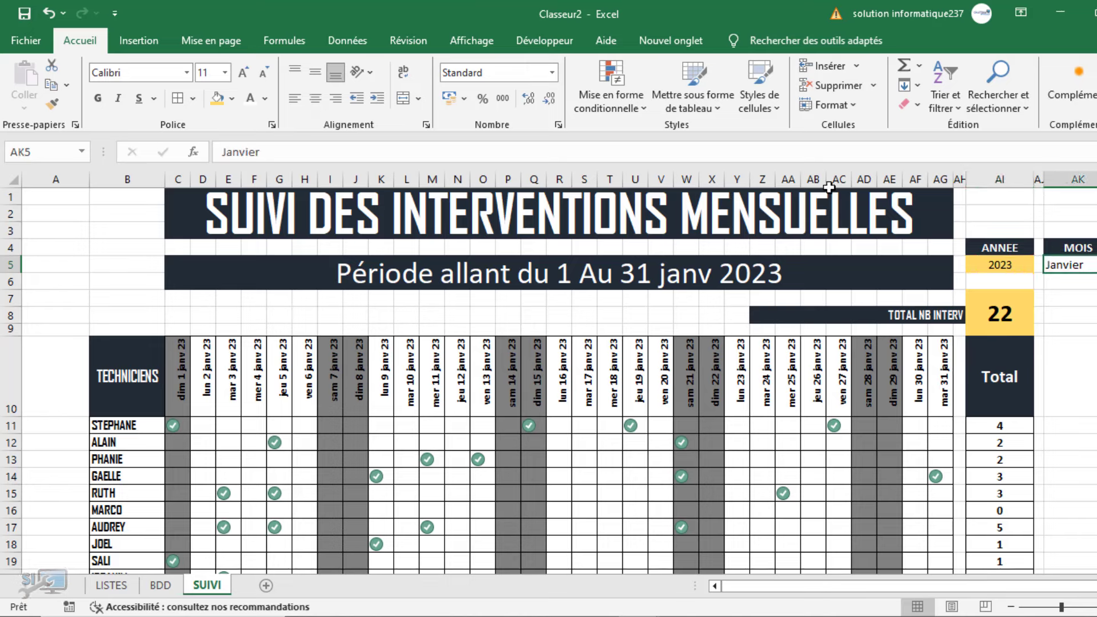
click(219, 99)
click(313, 100)
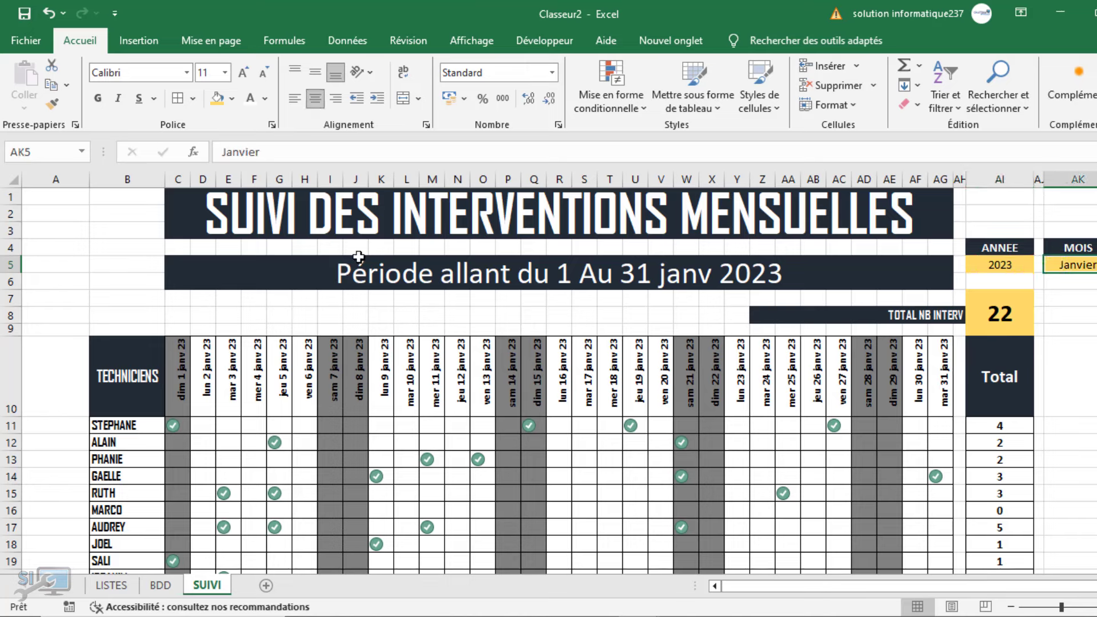
click(127, 270)
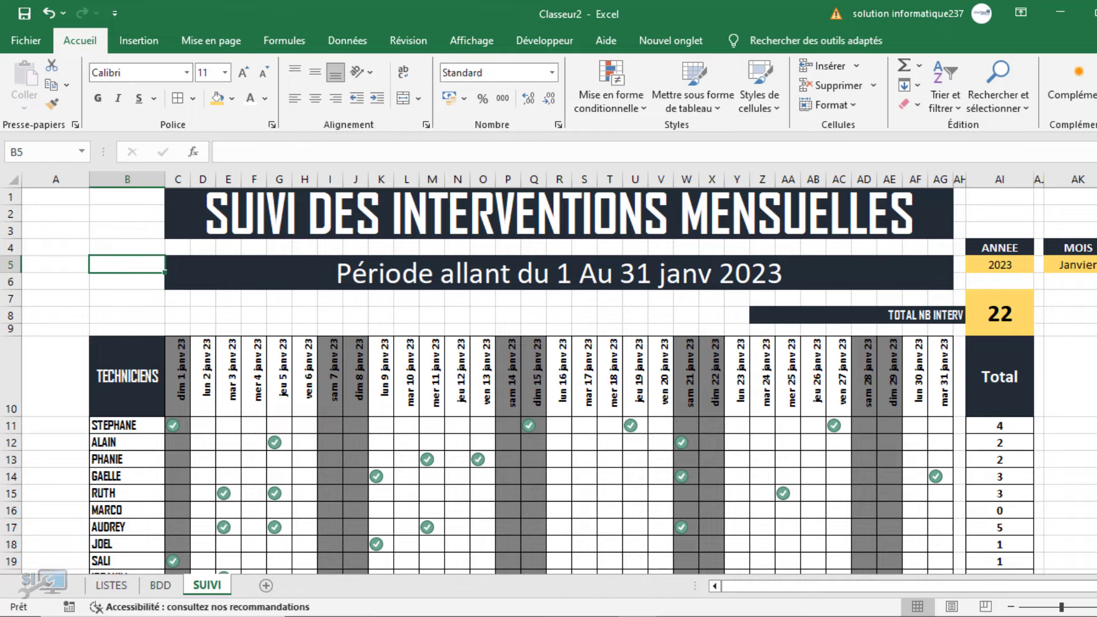
Insert a clustered column chart from the technician names in B11:B20 and their totals in AI11:AI20.
scroll(549, 378, down, 1)
scroll(548, 377, right, 1)
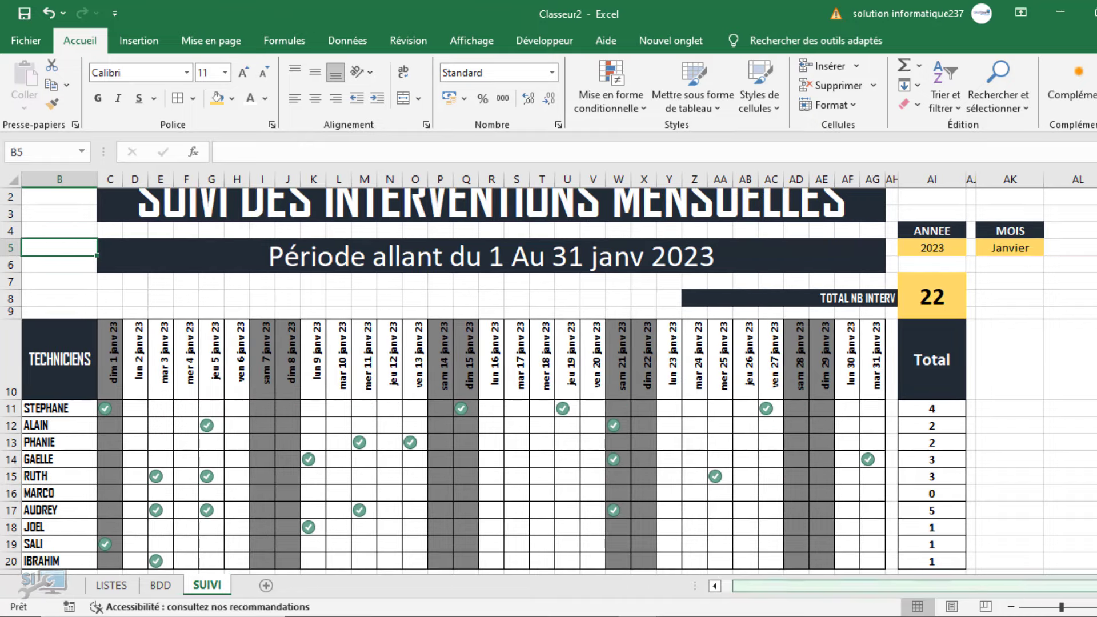
drag(1032, 586, 1082, 591)
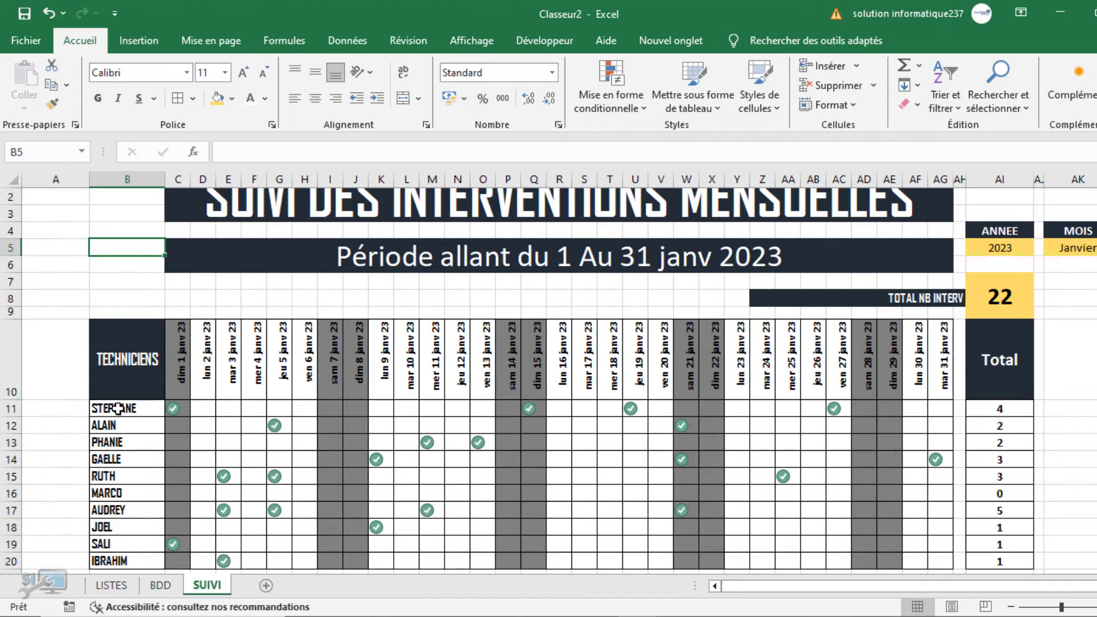
drag(117, 408, 138, 510)
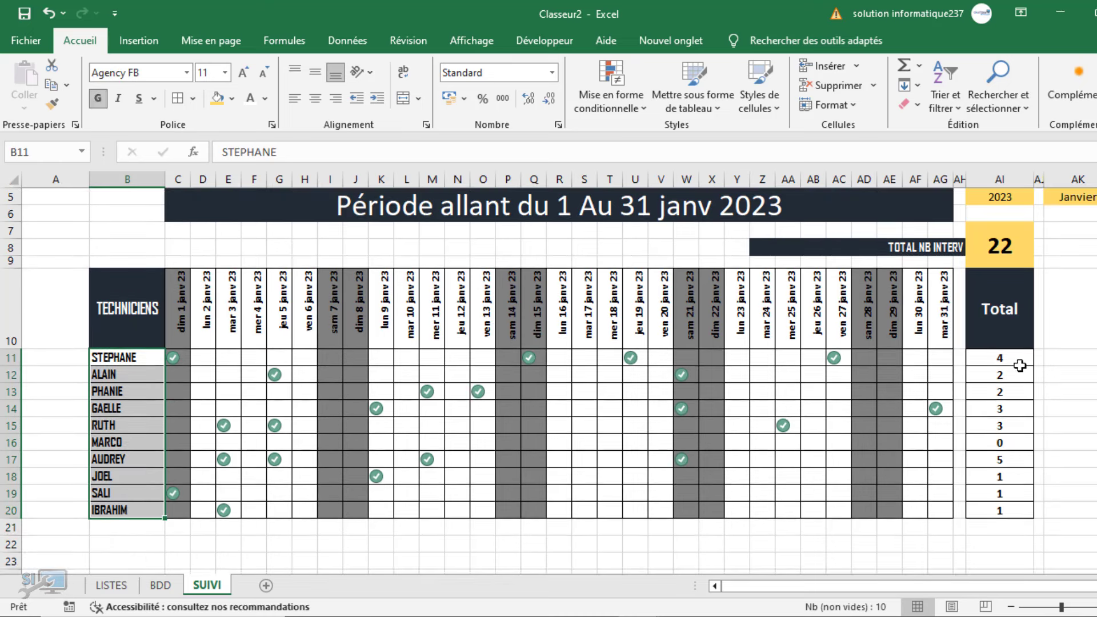
click(1000, 357)
drag(1000, 357, 1001, 508)
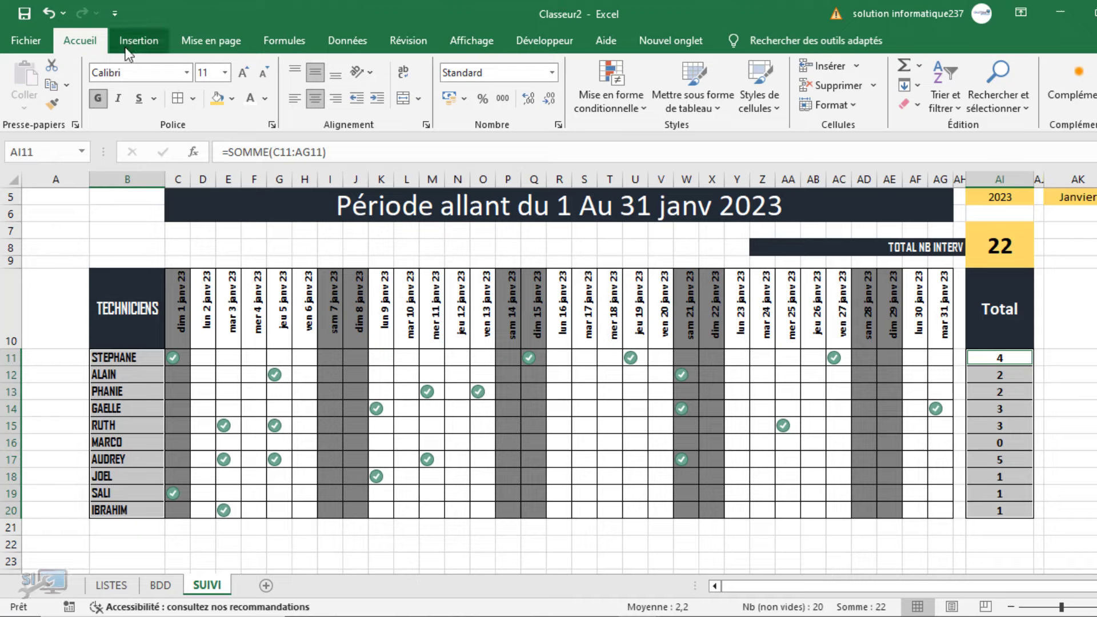
click(138, 40)
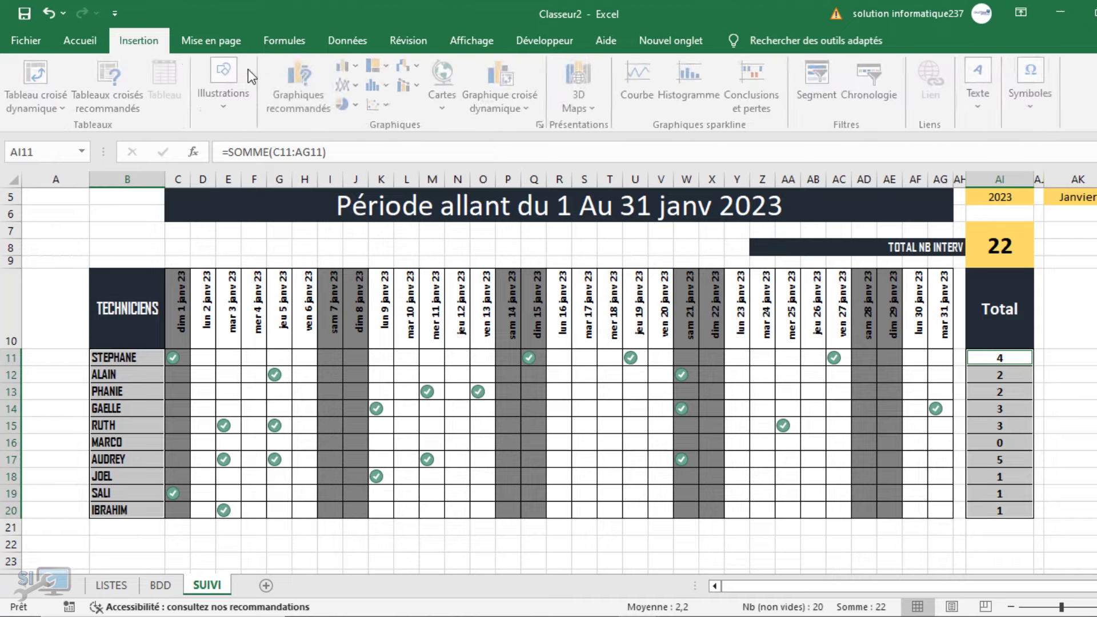
click(297, 104)
click(480, 93)
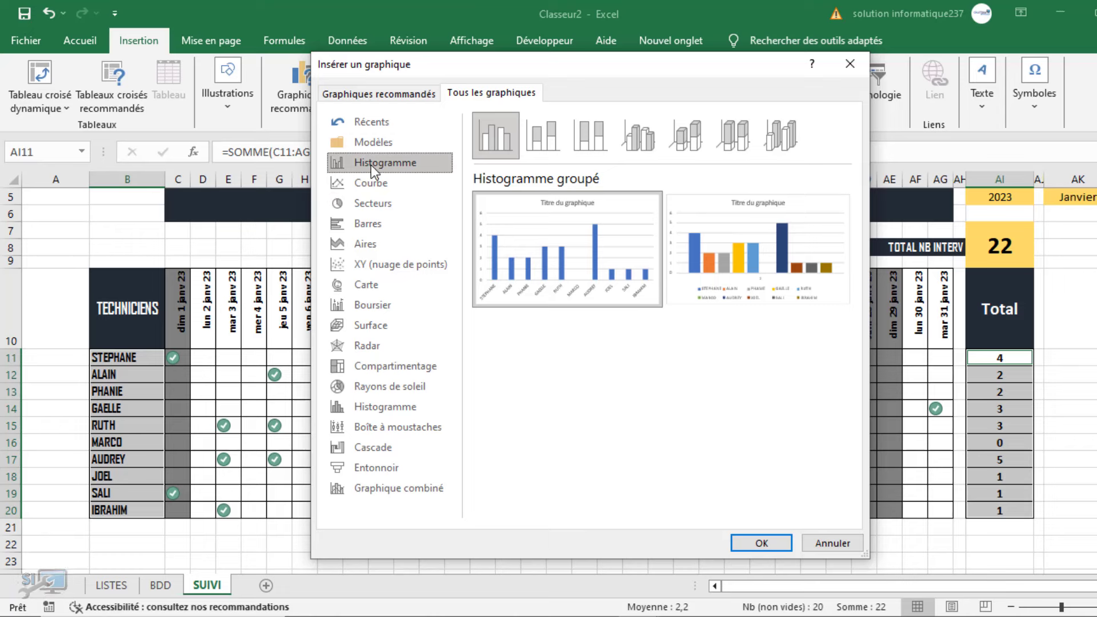
mouse_move(596, 280)
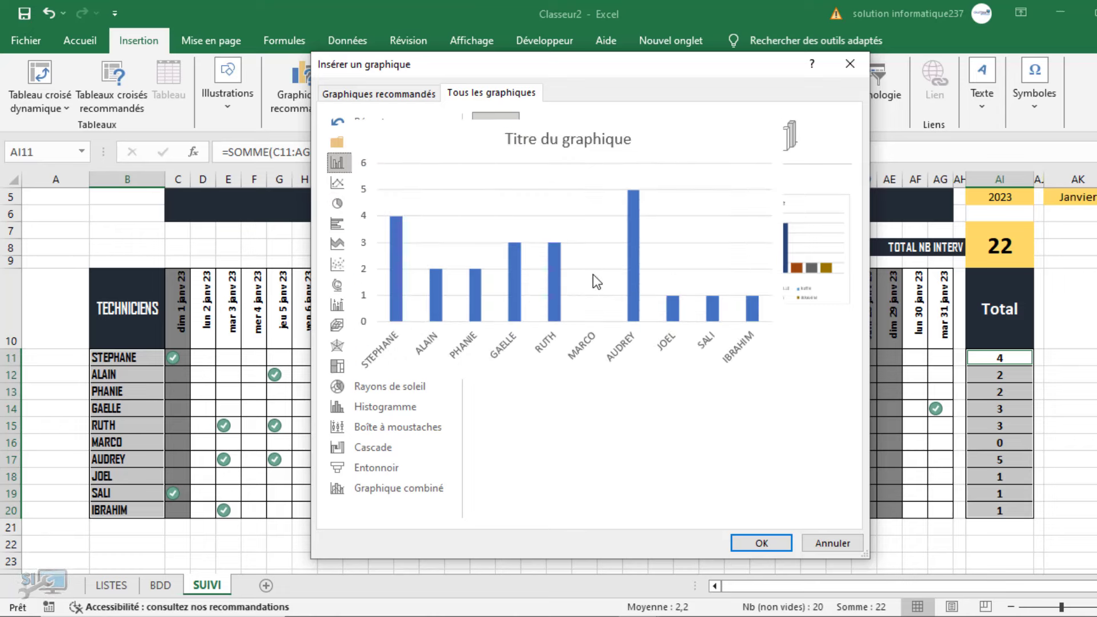
click(350, 183)
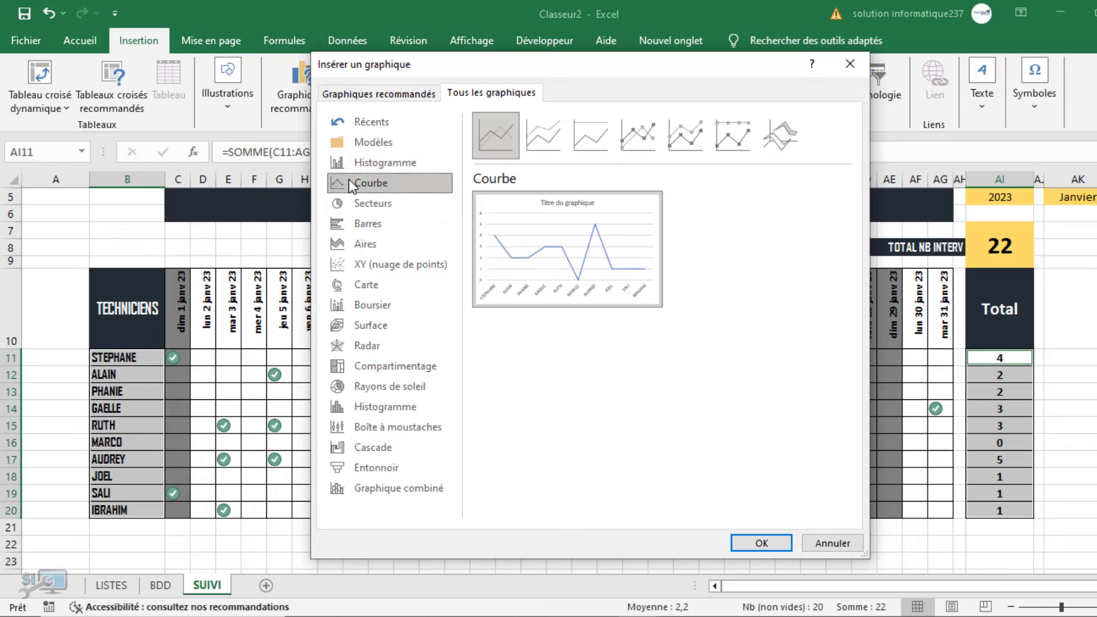
click(375, 164)
mouse_move(571, 266)
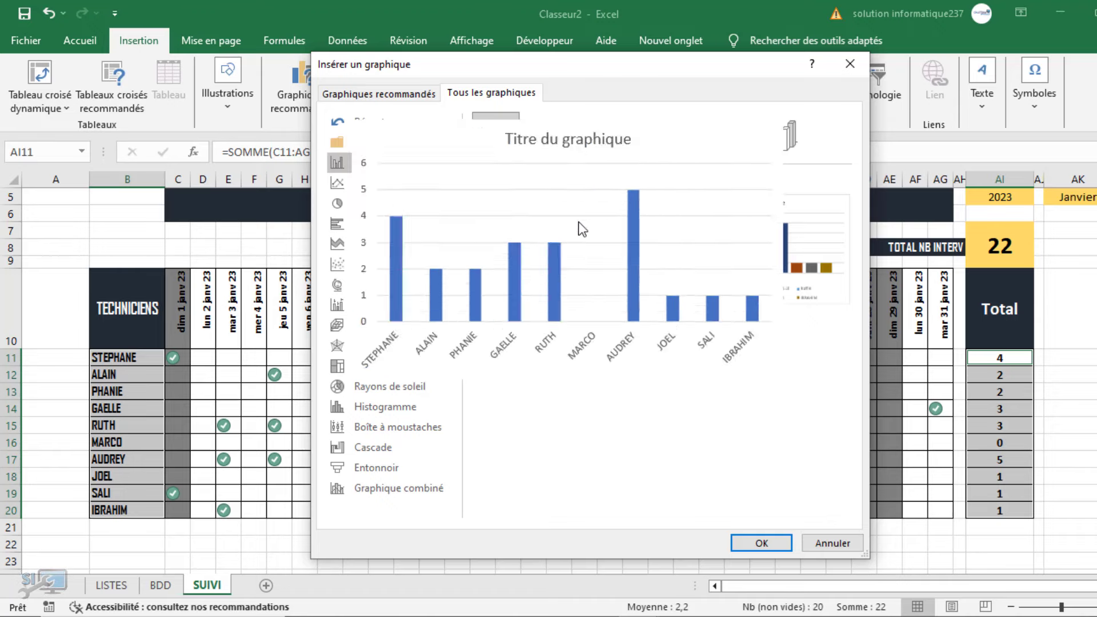
click(540, 131)
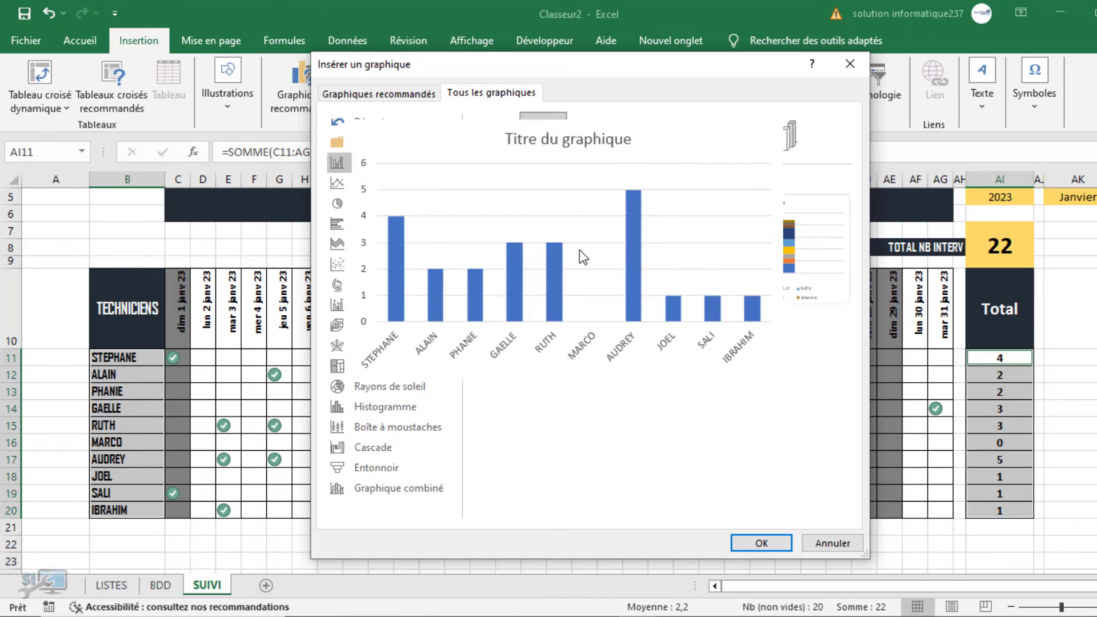
mouse_move(580, 287)
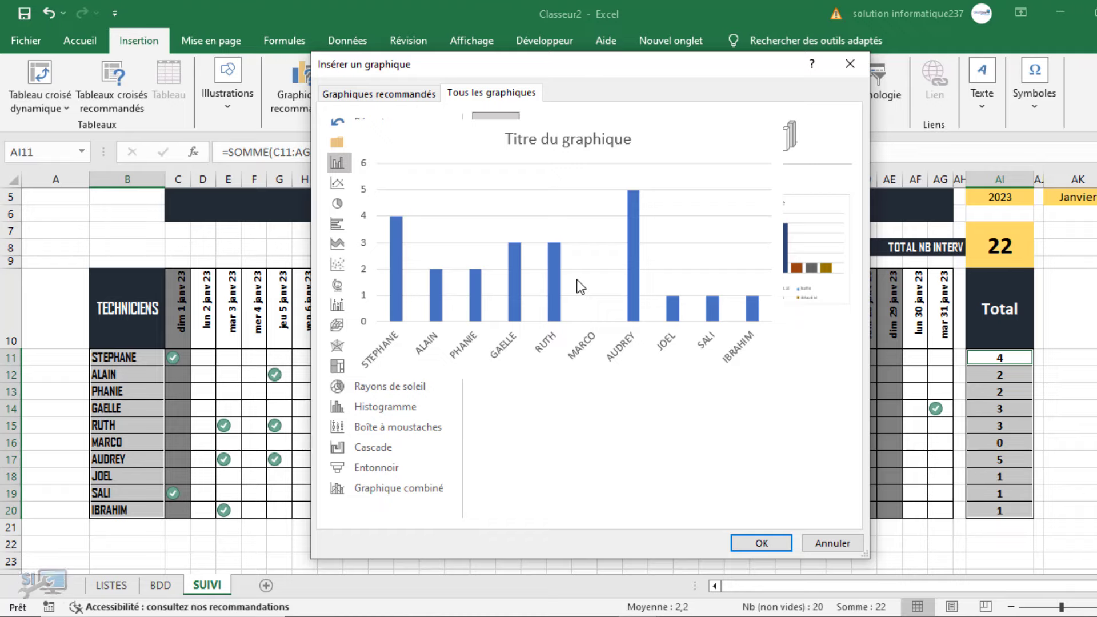
click(765, 543)
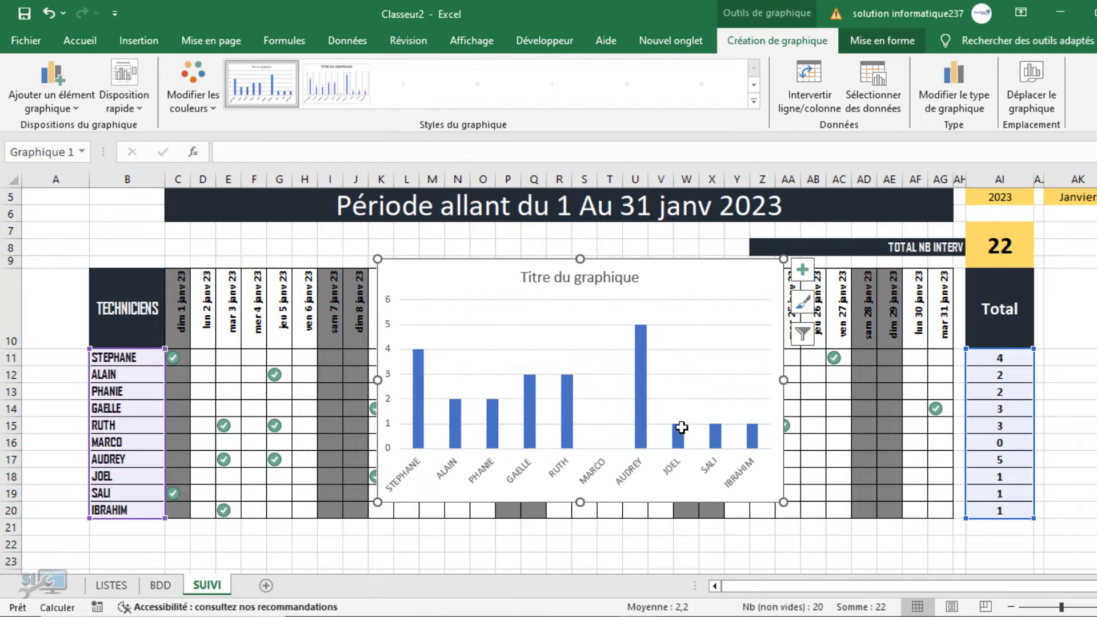
Place the chart just beyond the Total column and size it to span rows 10 to 20.
drag(661, 272, 1007, 358)
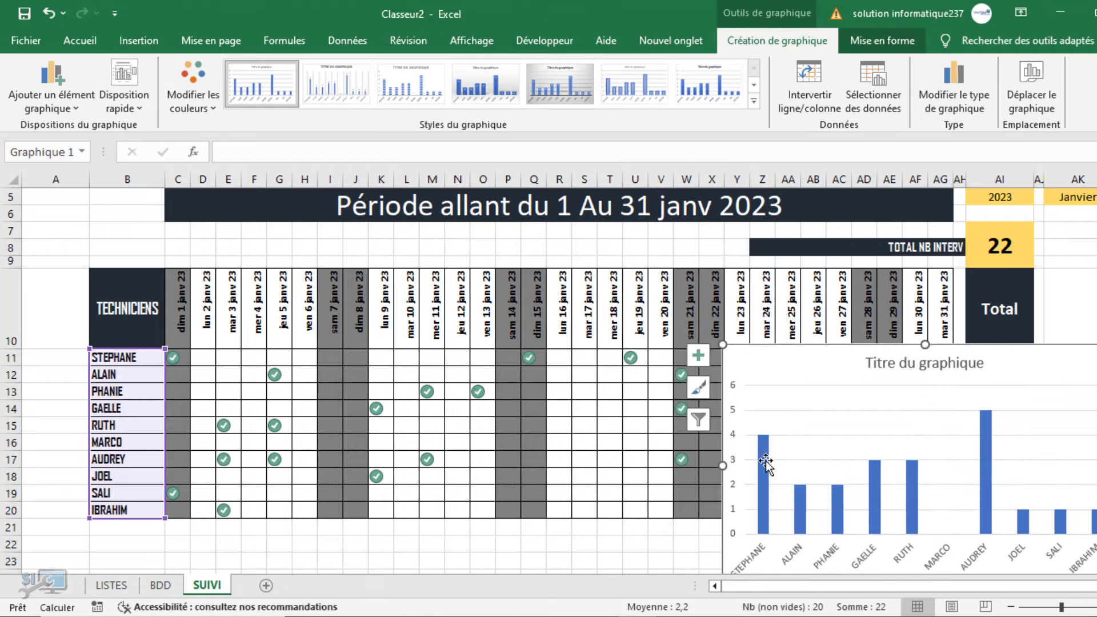
drag(823, 585, 994, 588)
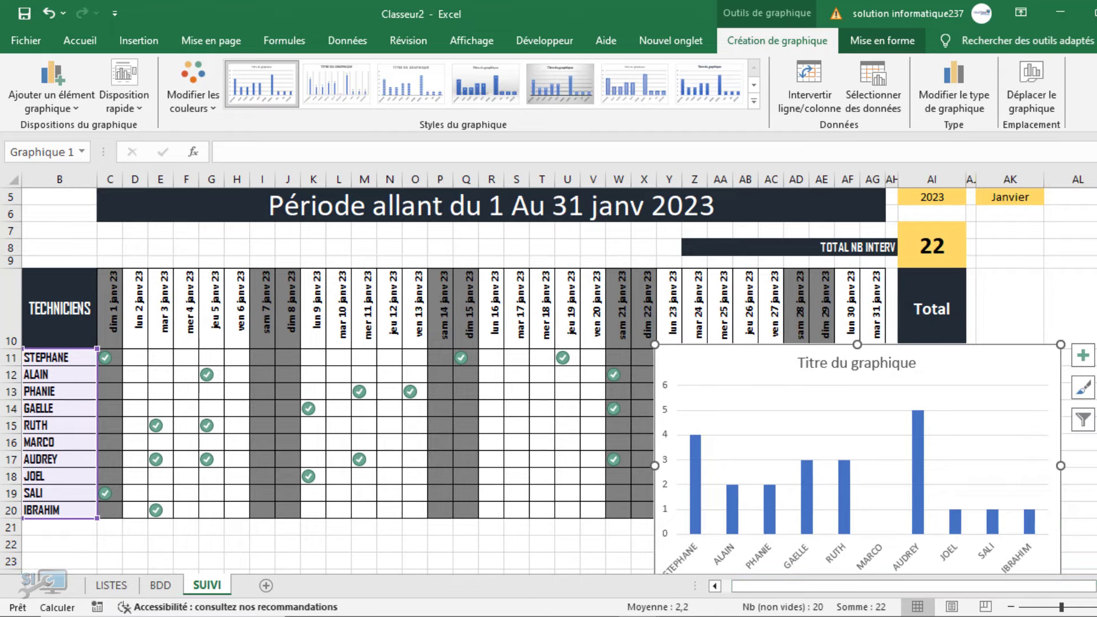
click(1096, 586)
click(1096, 586)
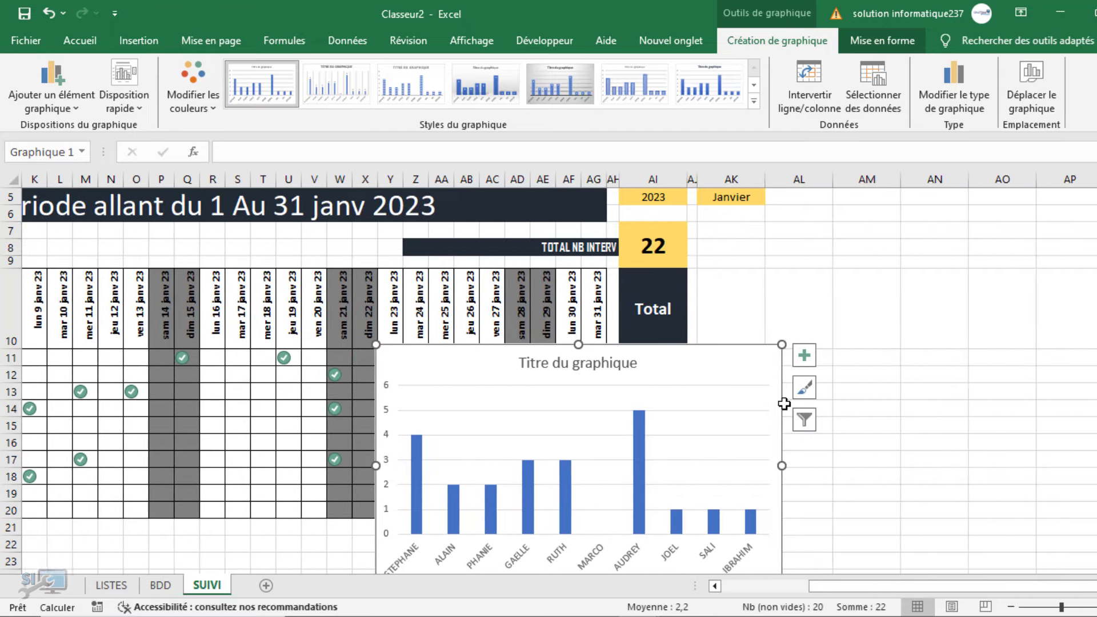
drag(738, 355, 1050, 274)
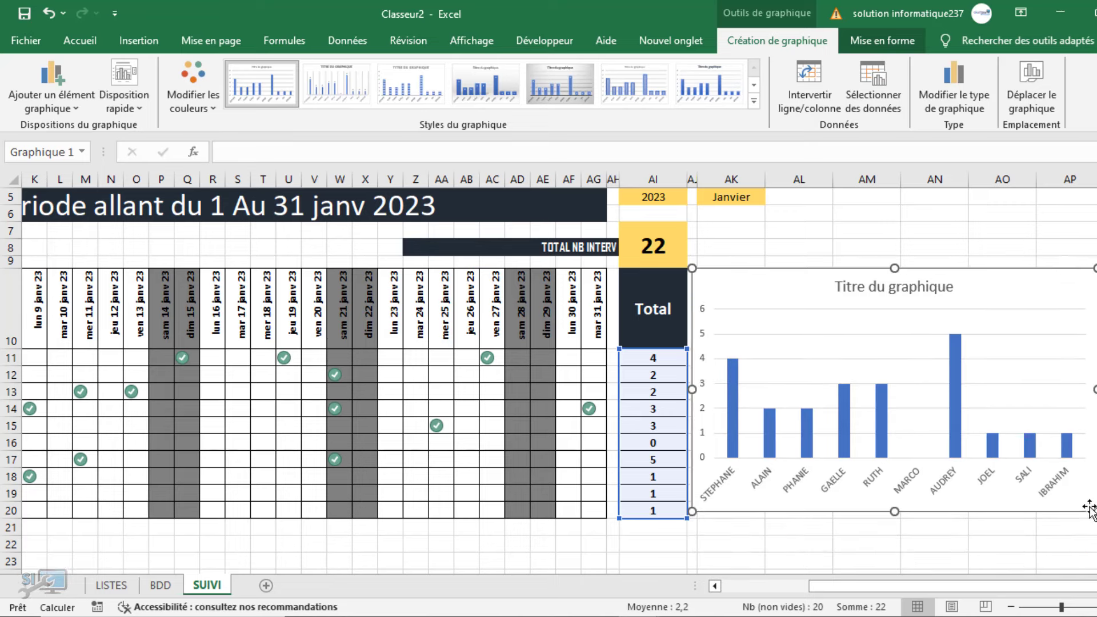
drag(1093, 511, 1095, 518)
Hide the chart's gridlines and its primary vertical axis.
click(1096, 280)
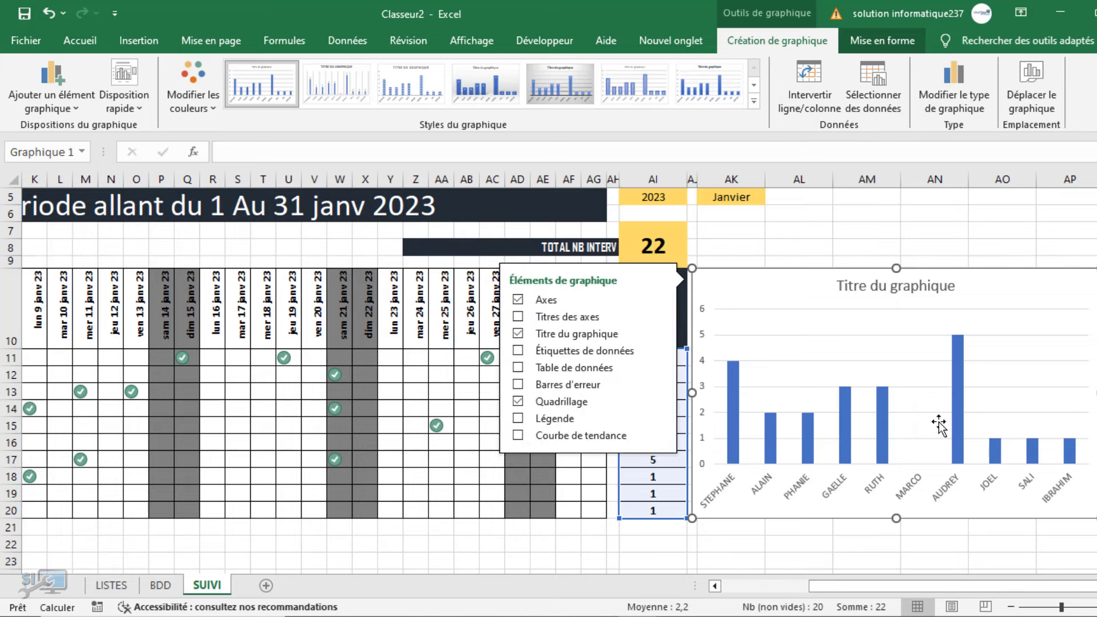
click(1096, 280)
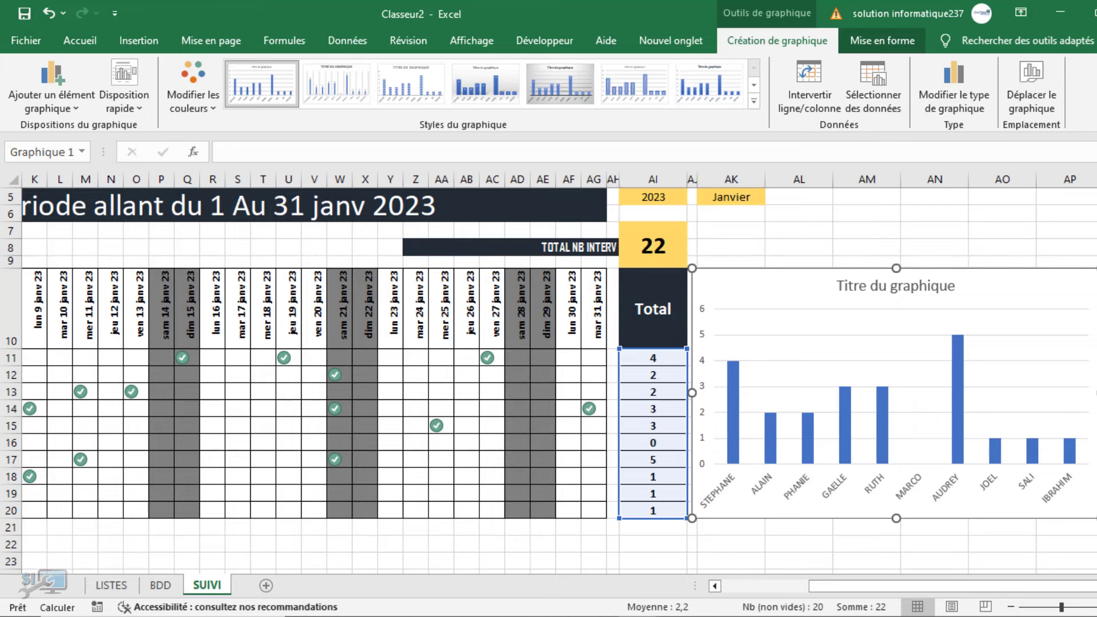
click(1096, 280)
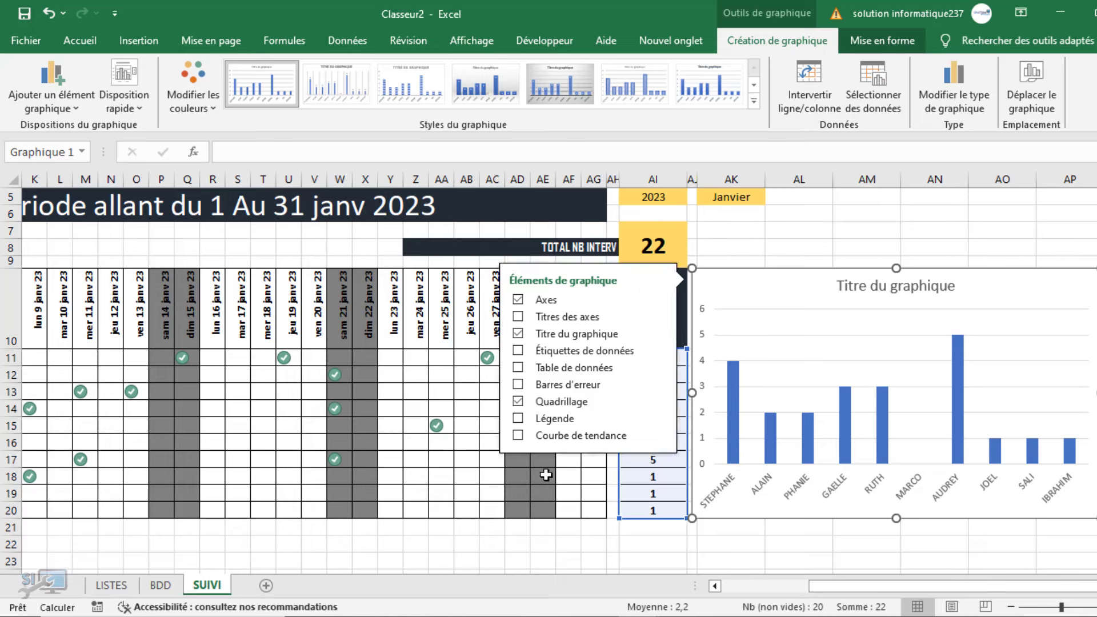
click(517, 400)
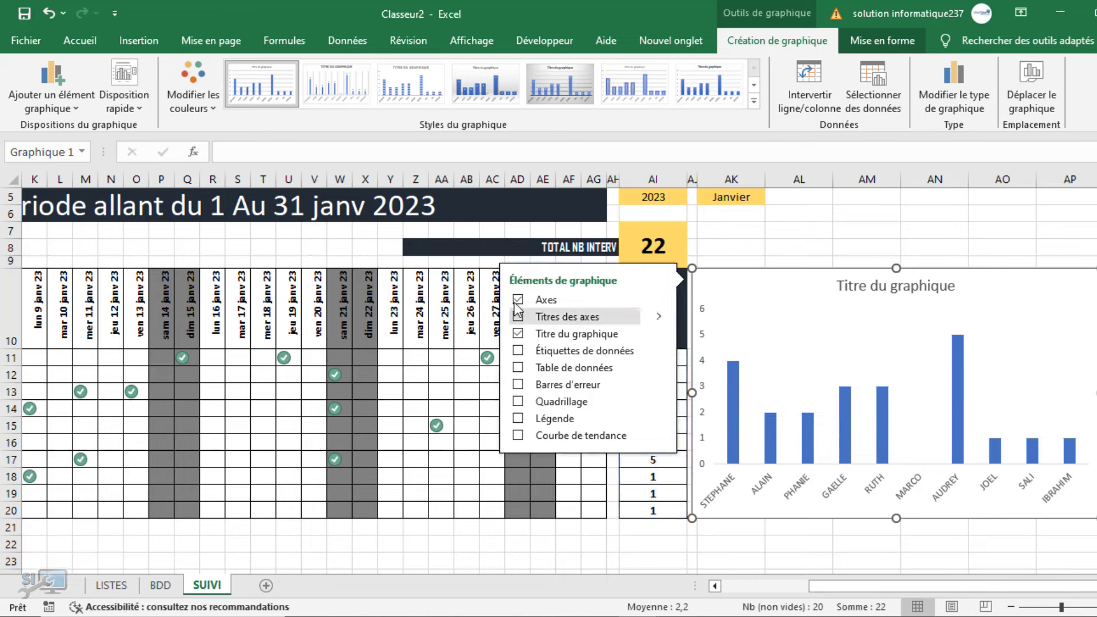
click(657, 300)
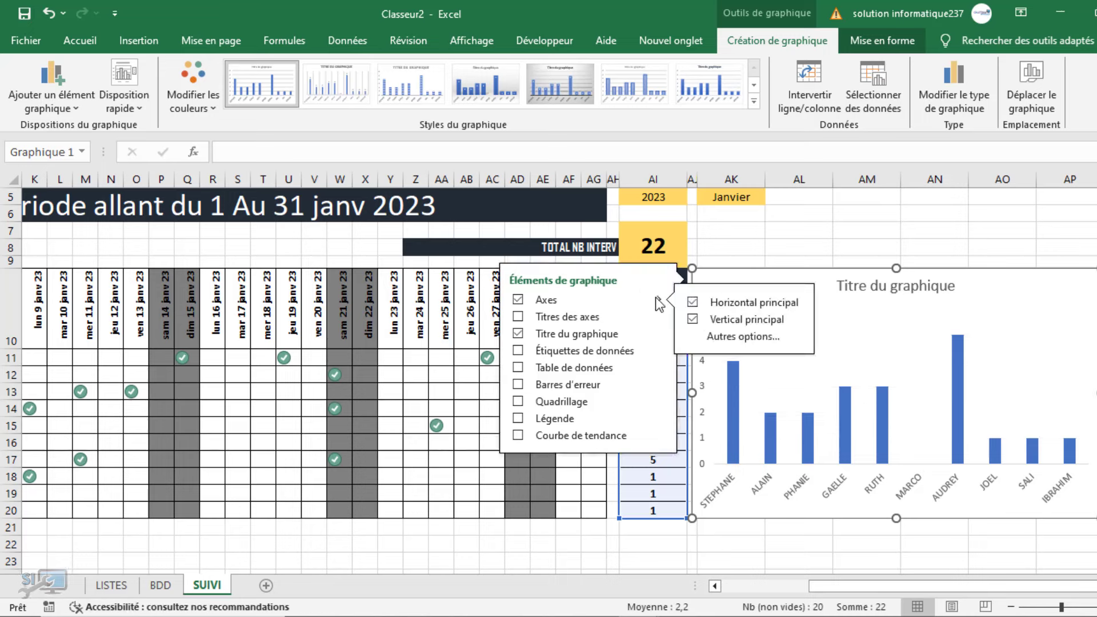
click(693, 320)
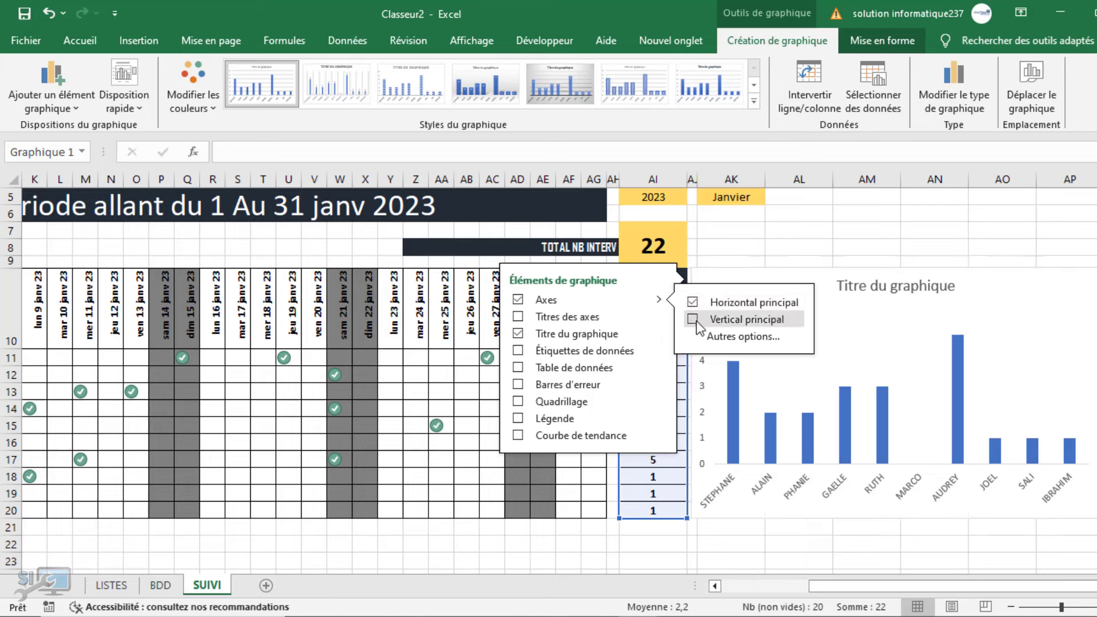
Show data labels on the chart's columns and delete the chart title.
click(518, 351)
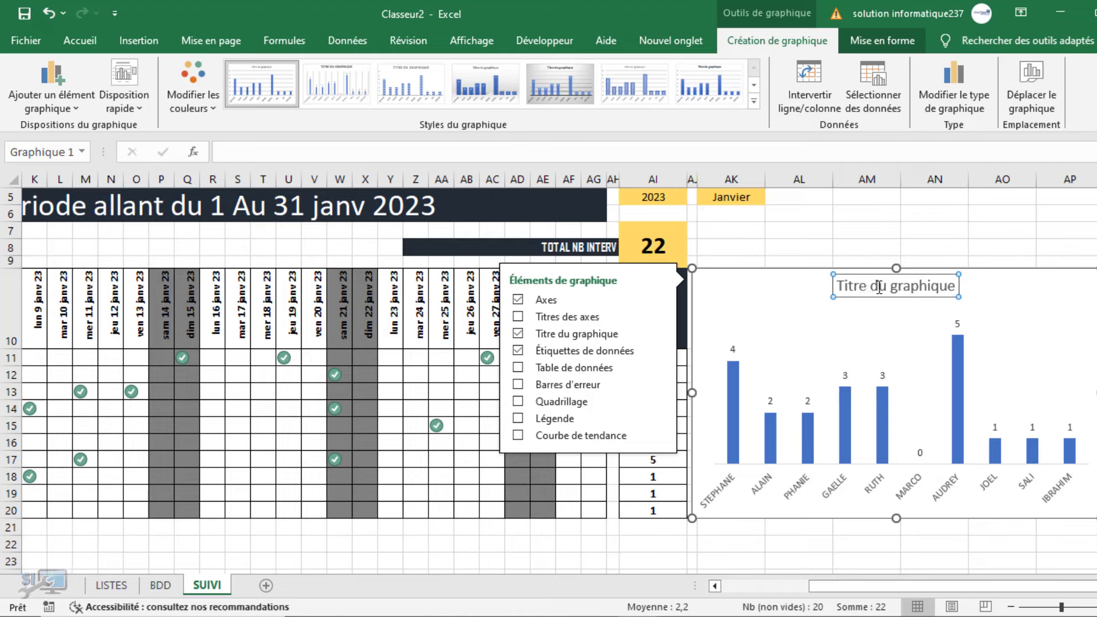
key(Delete)
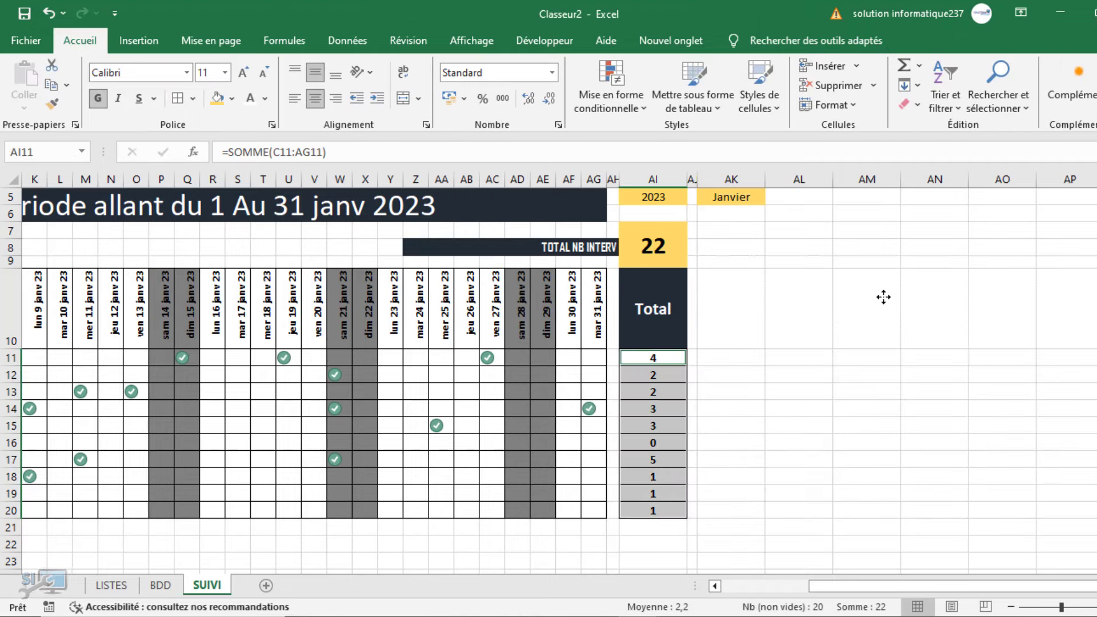
key(ctrl+z)
click(858, 232)
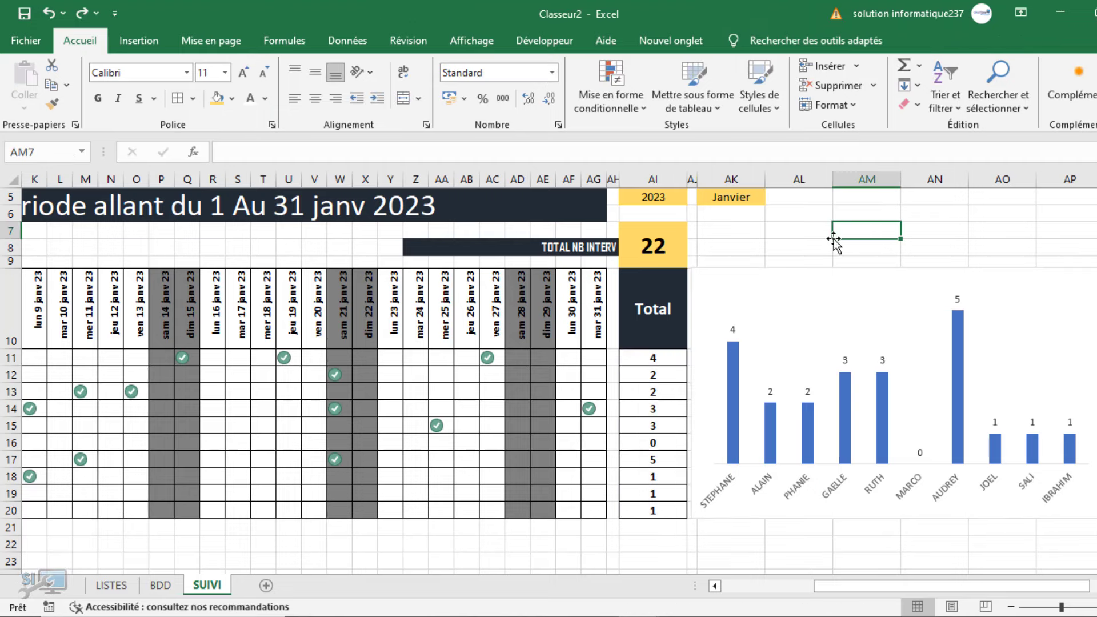
Remove the fill and the outline from the chart area of the interventions column chart.
click(862, 276)
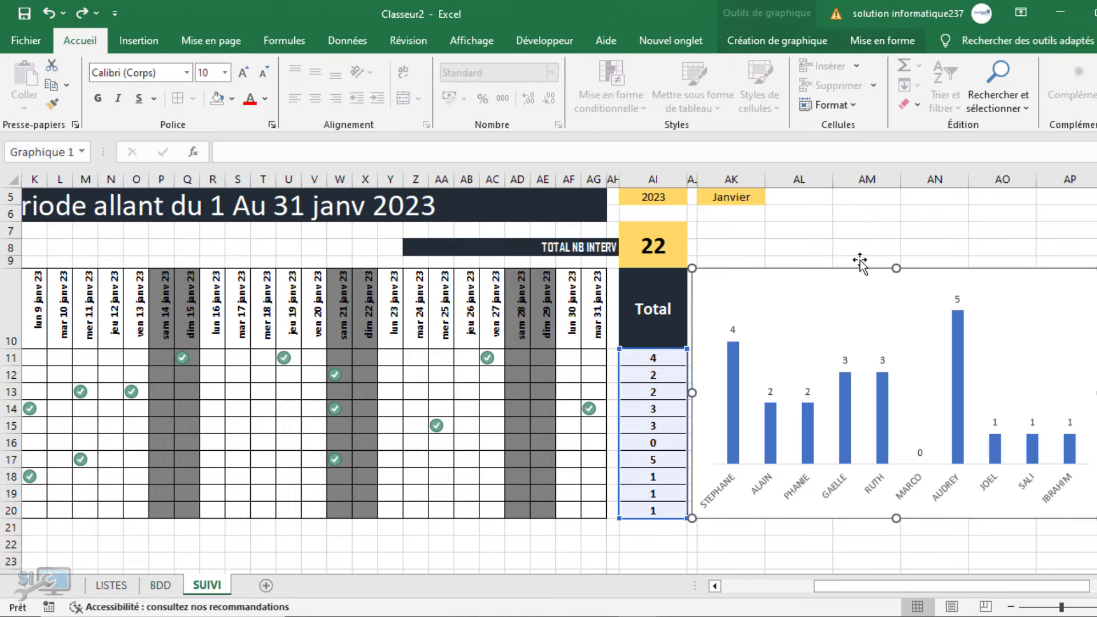
click(876, 43)
click(542, 67)
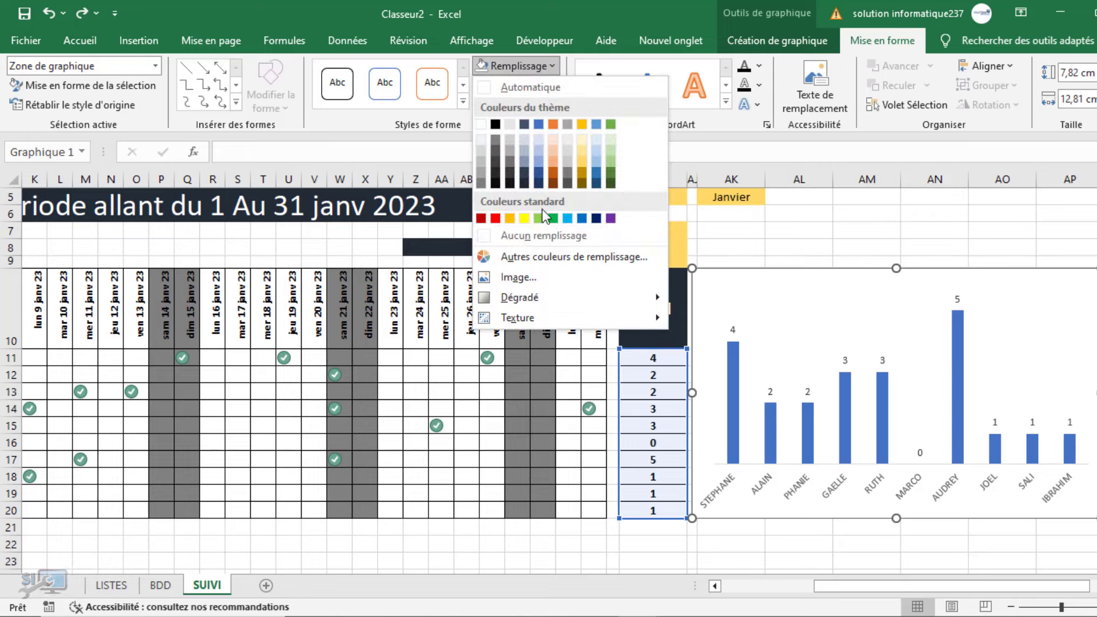
click(557, 235)
click(533, 81)
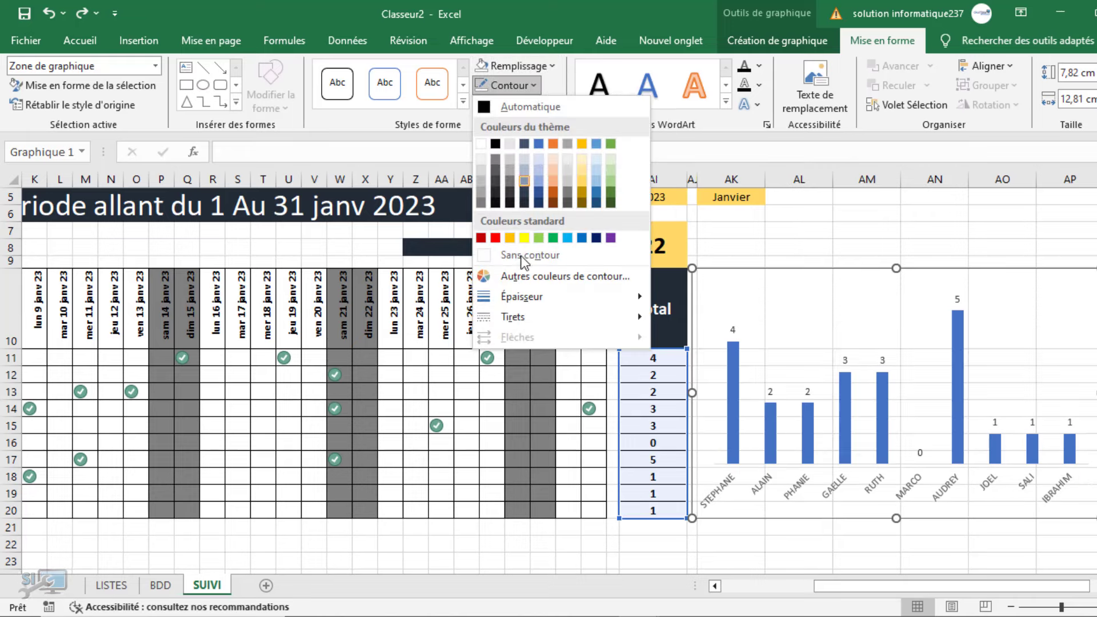
click(530, 256)
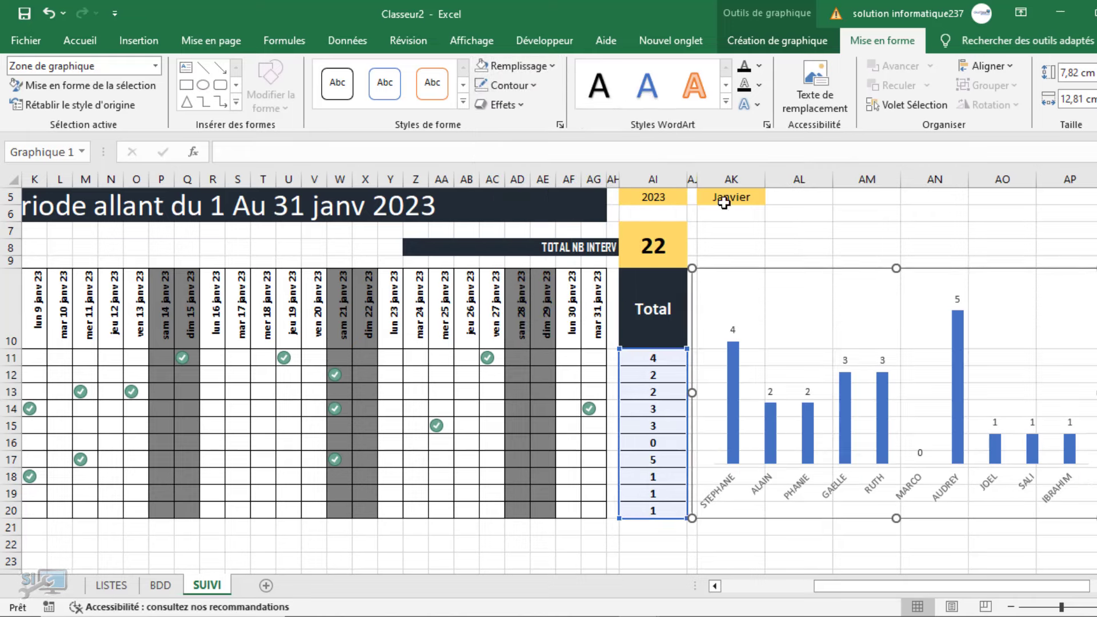
click(851, 227)
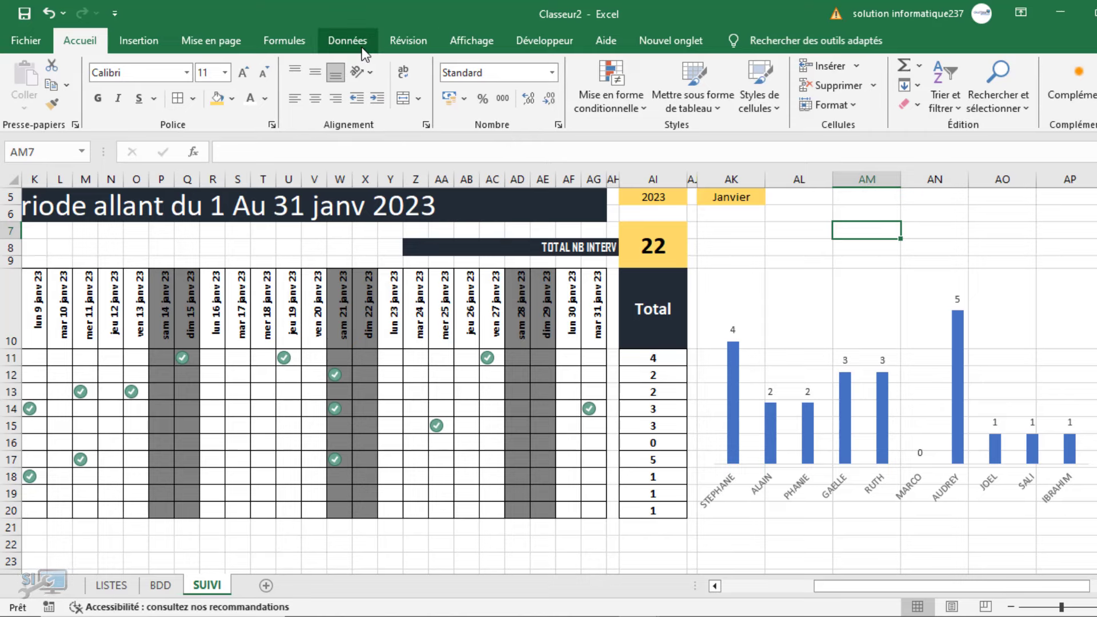
Hide the cell gridlines on the SUIVI sheet.
click(471, 42)
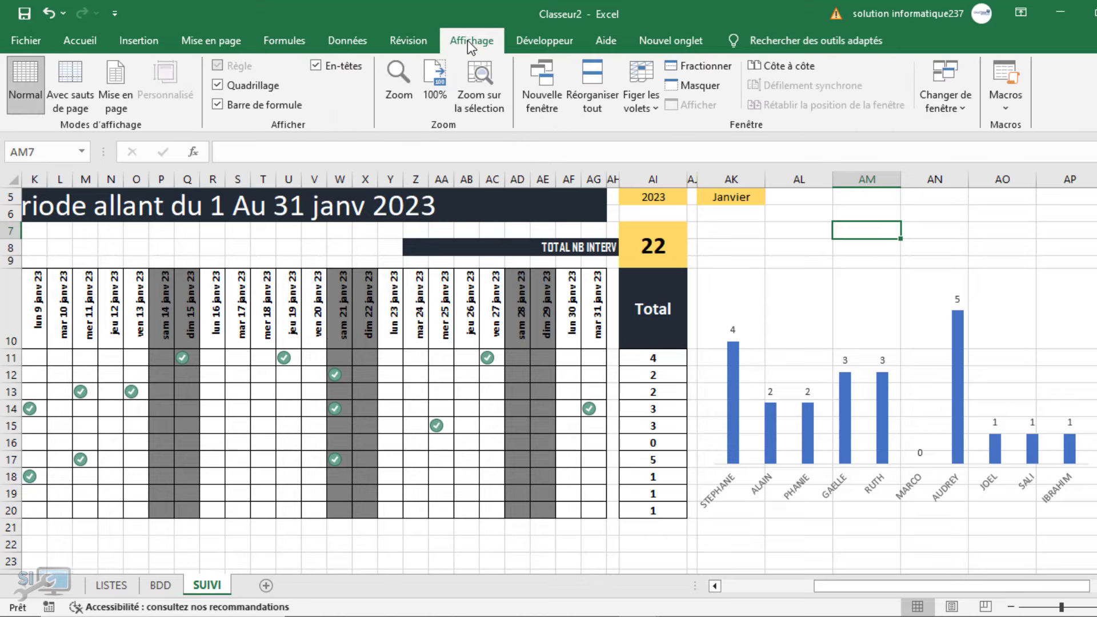
click(217, 85)
click(984, 247)
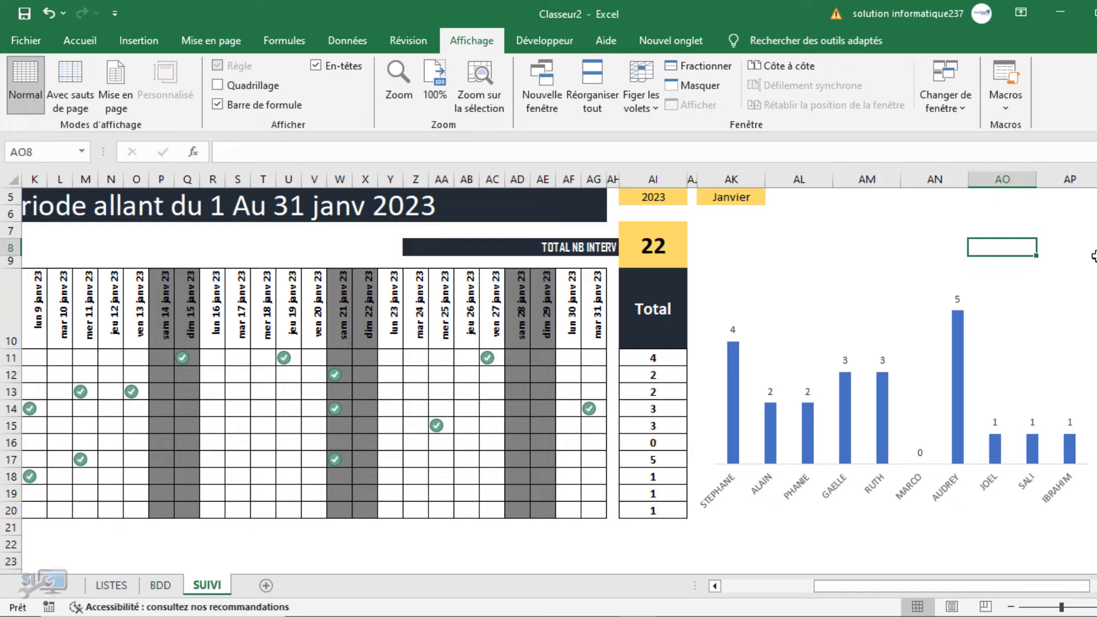
Switch the tracking period to year 2022 in AI5 and month Février in AK5.
scroll(548, 354, up, 2)
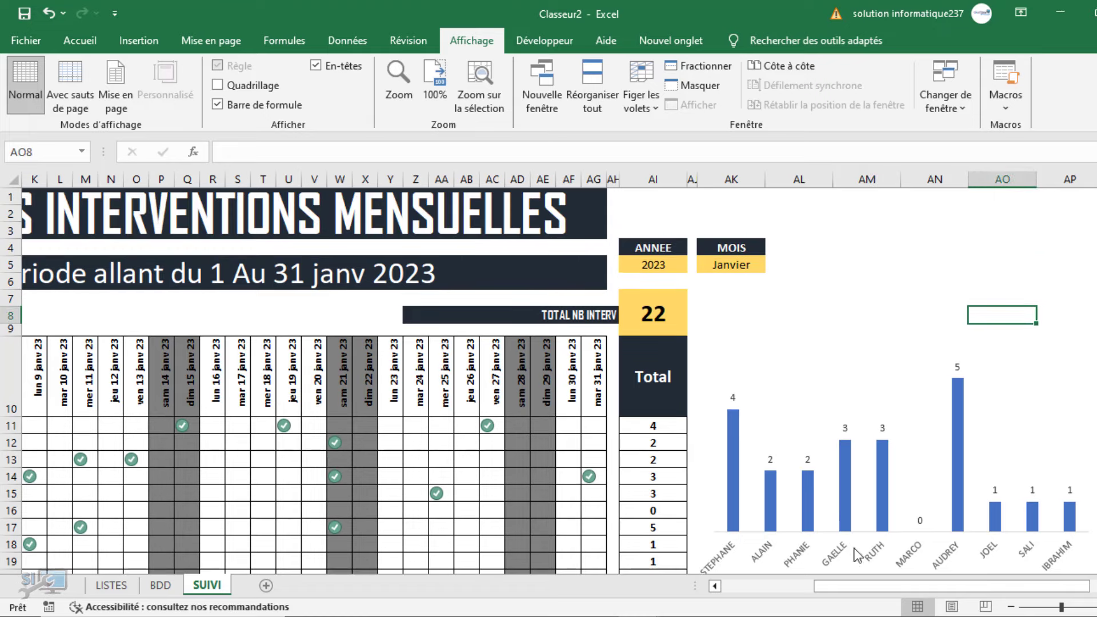
drag(860, 581, 744, 578)
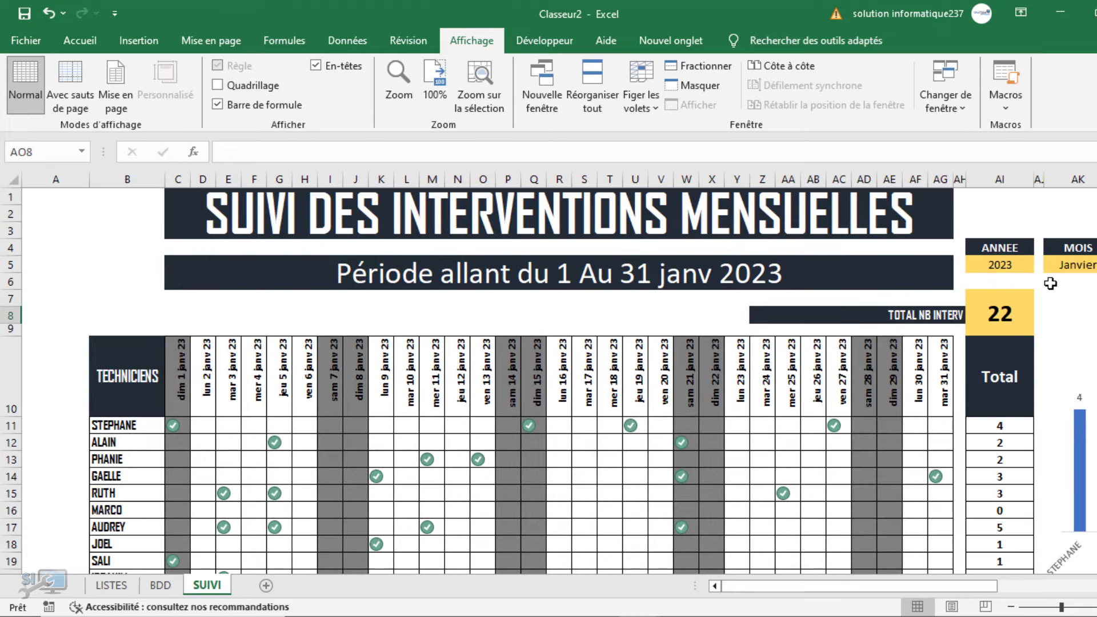
click(997, 265)
click(1042, 265)
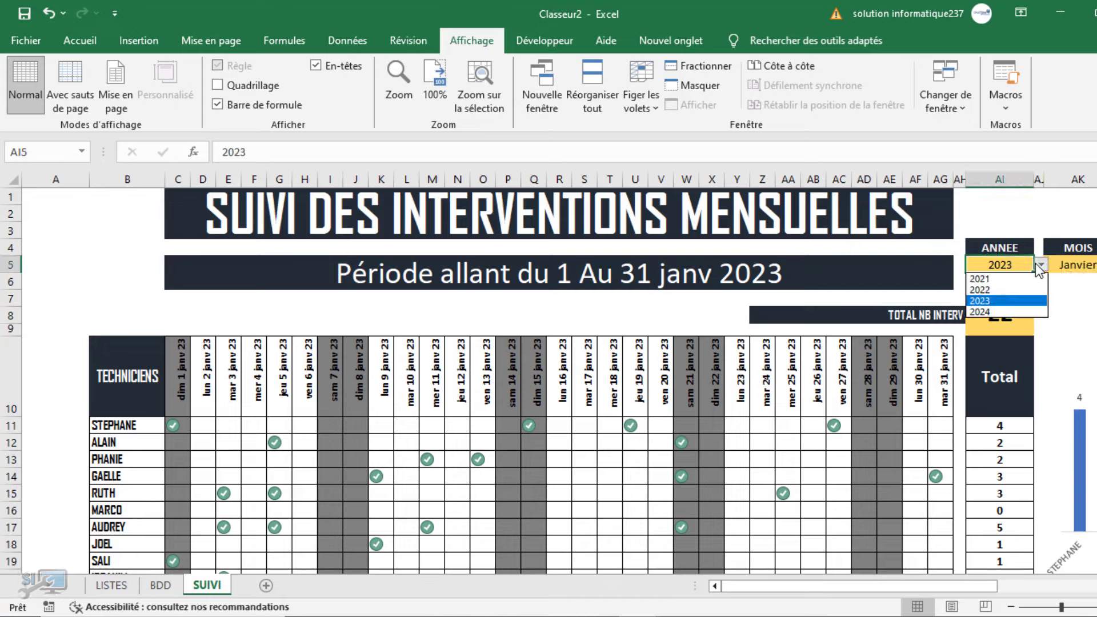
click(993, 292)
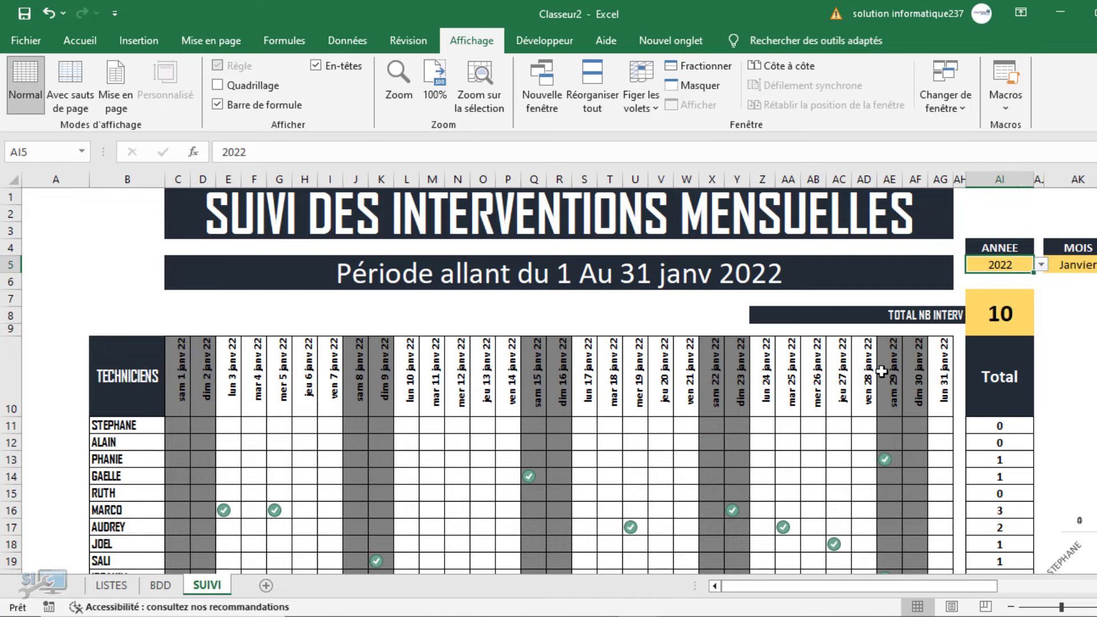
click(1091, 263)
click(1096, 264)
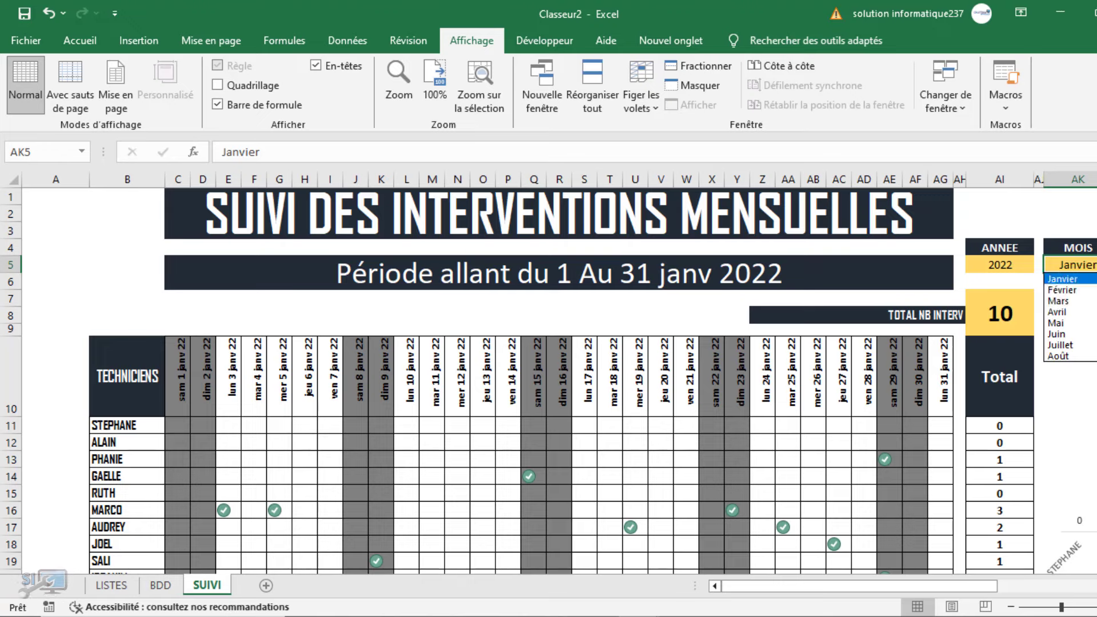
click(1072, 291)
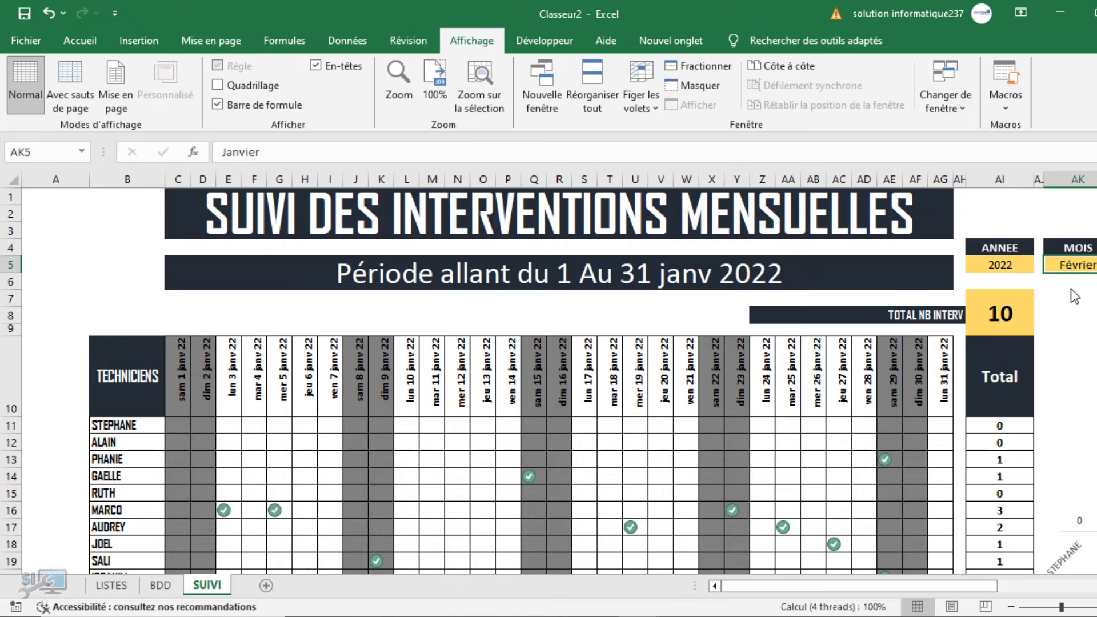
Examine the February 2022 grid, its Total column and the chart to check that they follow the selected period.
mouse_move(961, 592)
mouse_down()
mouse_move(1003, 588)
mouse_move(967, 587)
mouse_up()
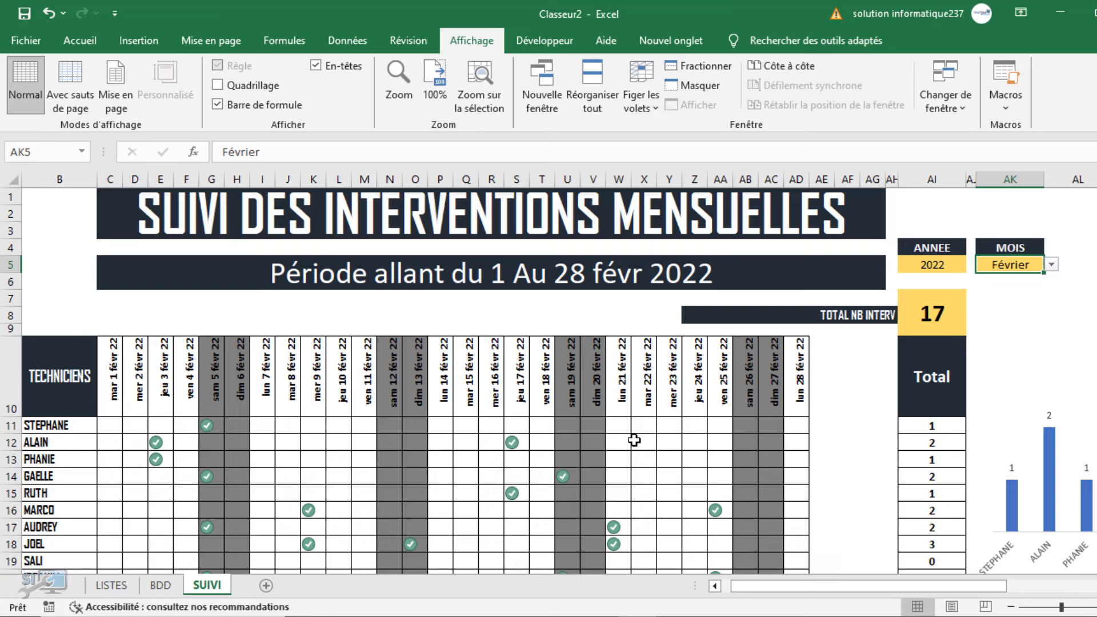
mouse_move(1096, 290)
mouse_down()
mouse_move(1096, 315)
mouse_move(1096, 293)
mouse_up()
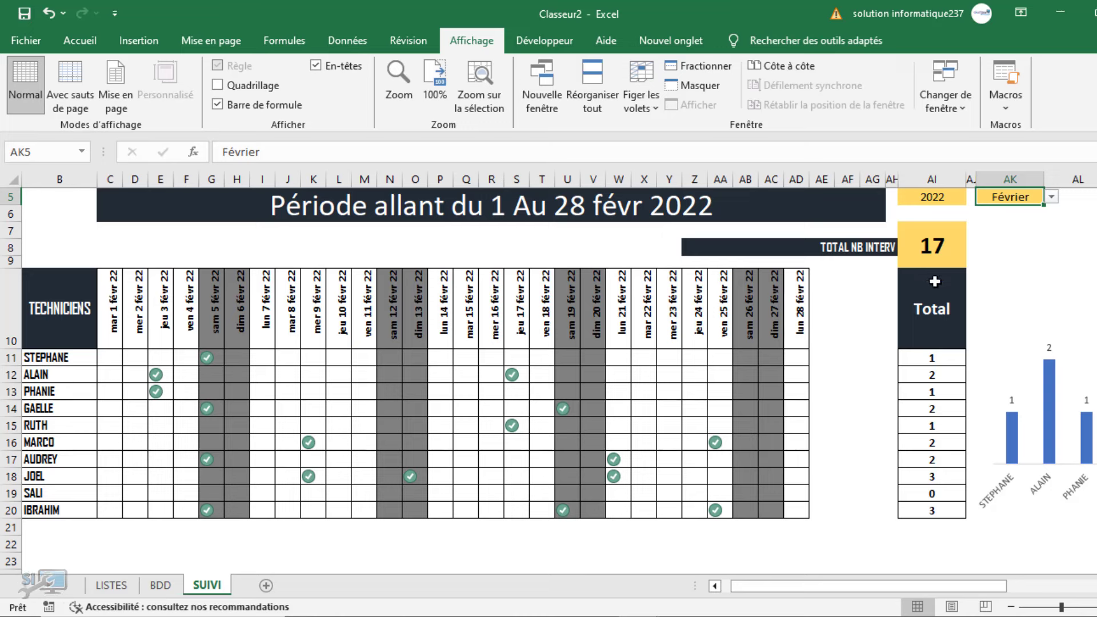
click(11, 357)
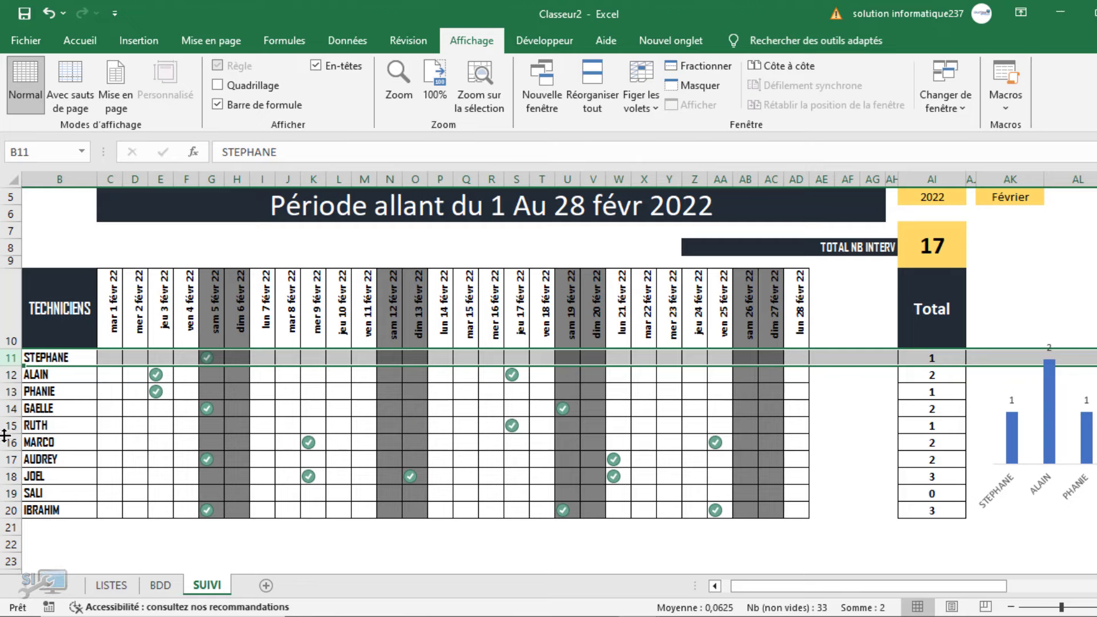
drag(857, 586, 977, 587)
click(881, 546)
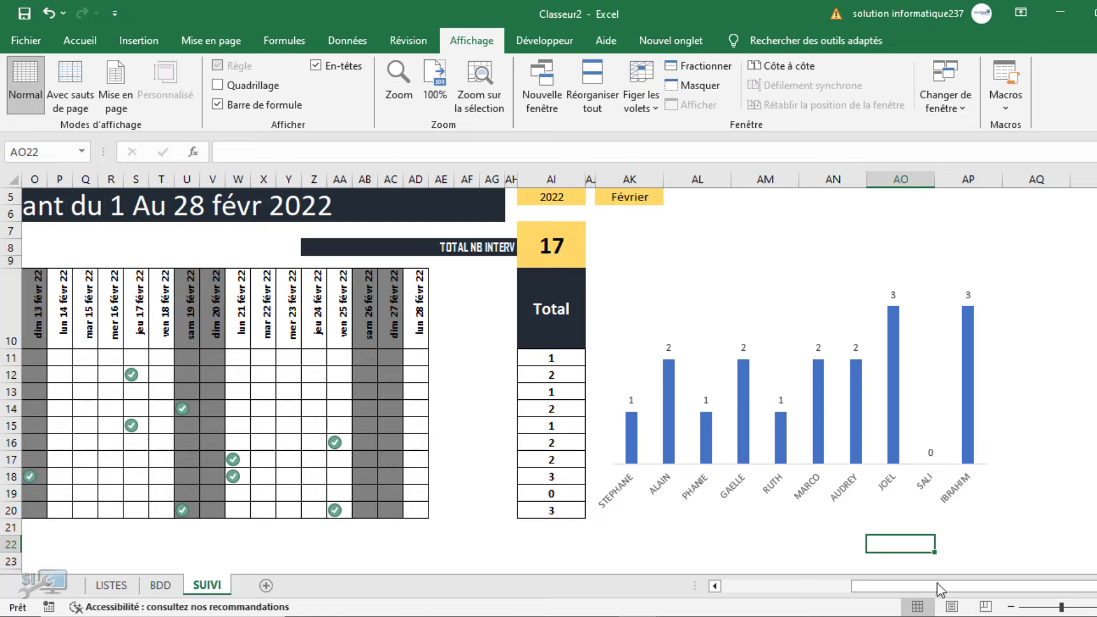
drag(937, 583, 678, 579)
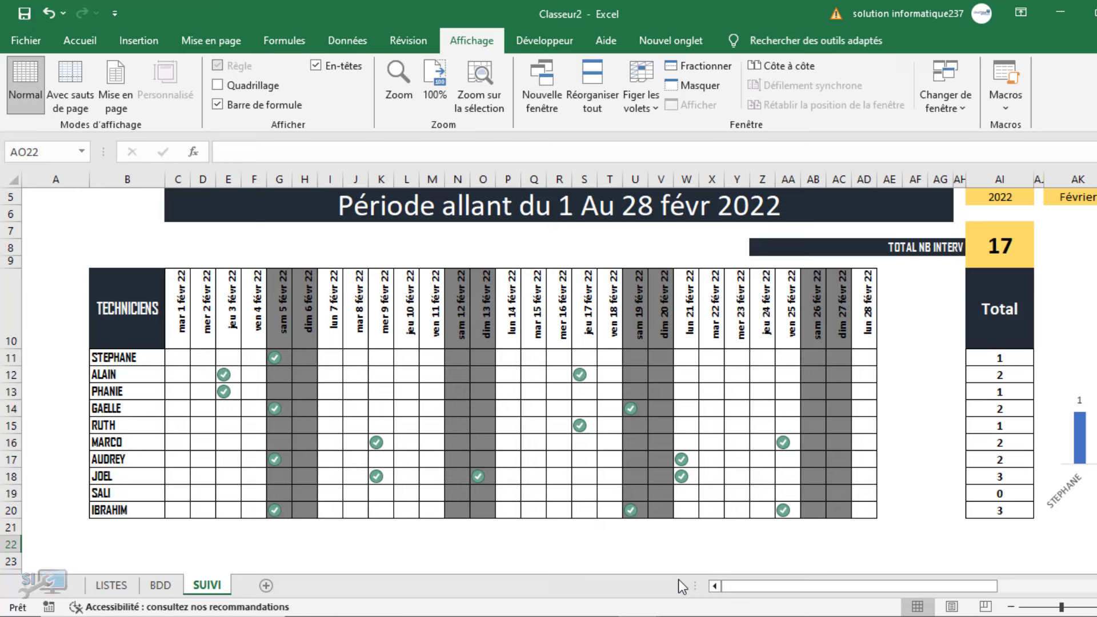
click(924, 423)
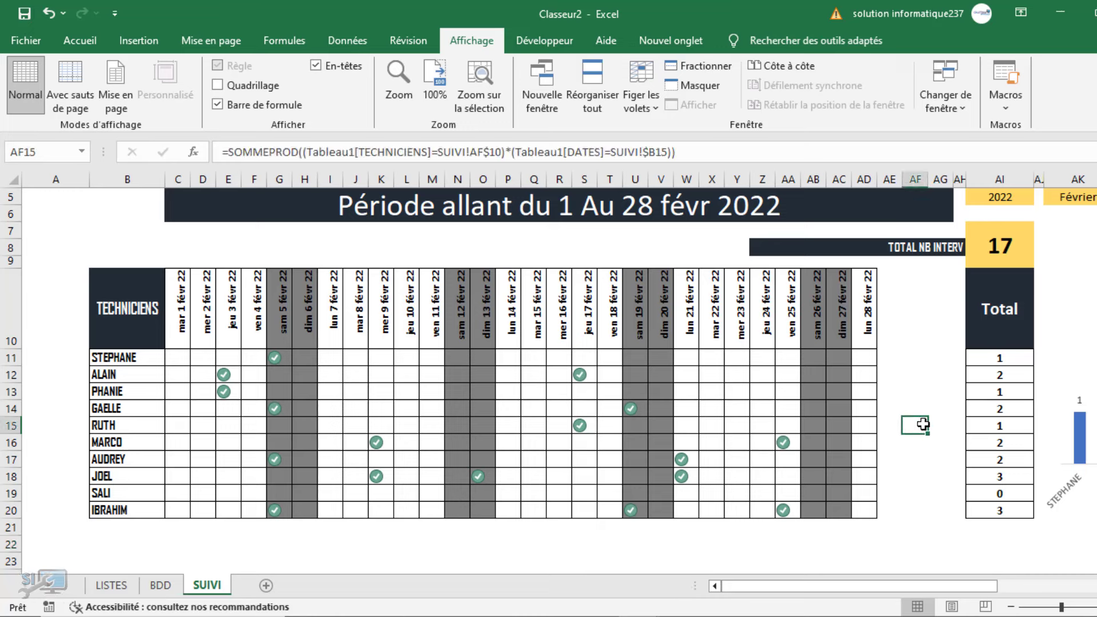